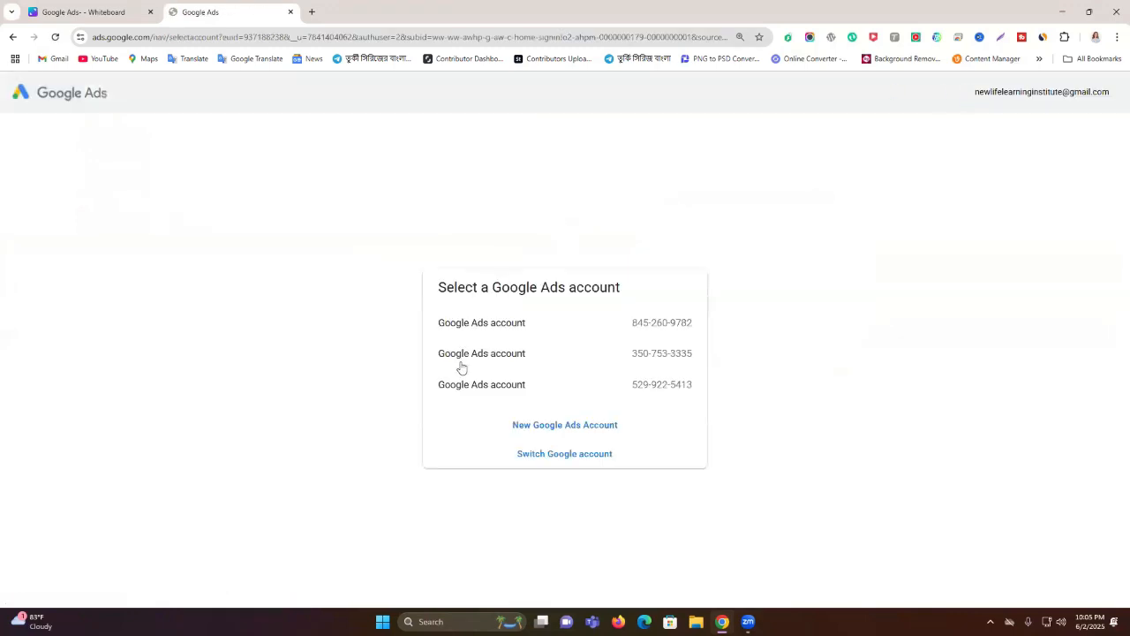
Step: Open the third listed Google Ads account and start creating a new campaign
{"action": "left_click", "coordinate": [564, 388]}
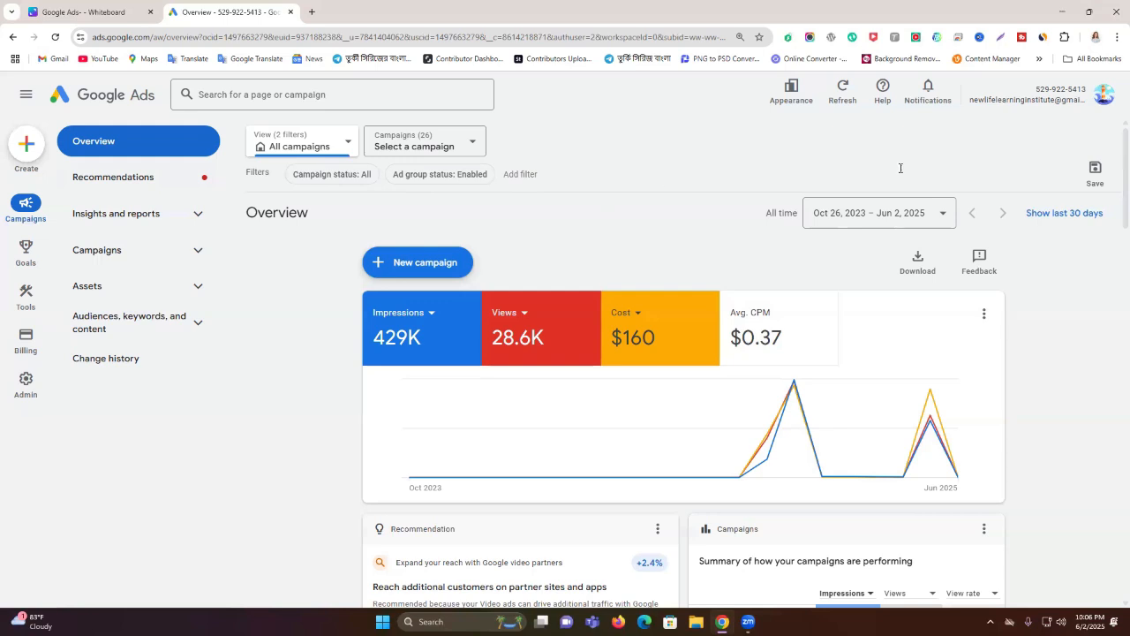
{"action": "left_click", "coordinate": [420, 272]}
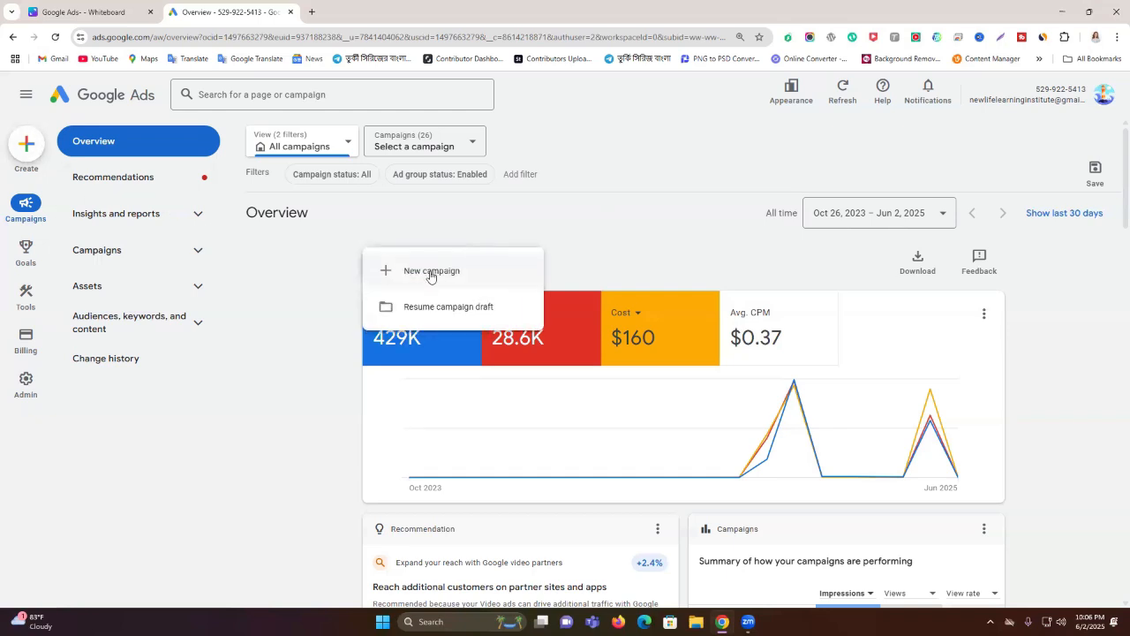
{"action": "left_click", "coordinate": [430, 272]}
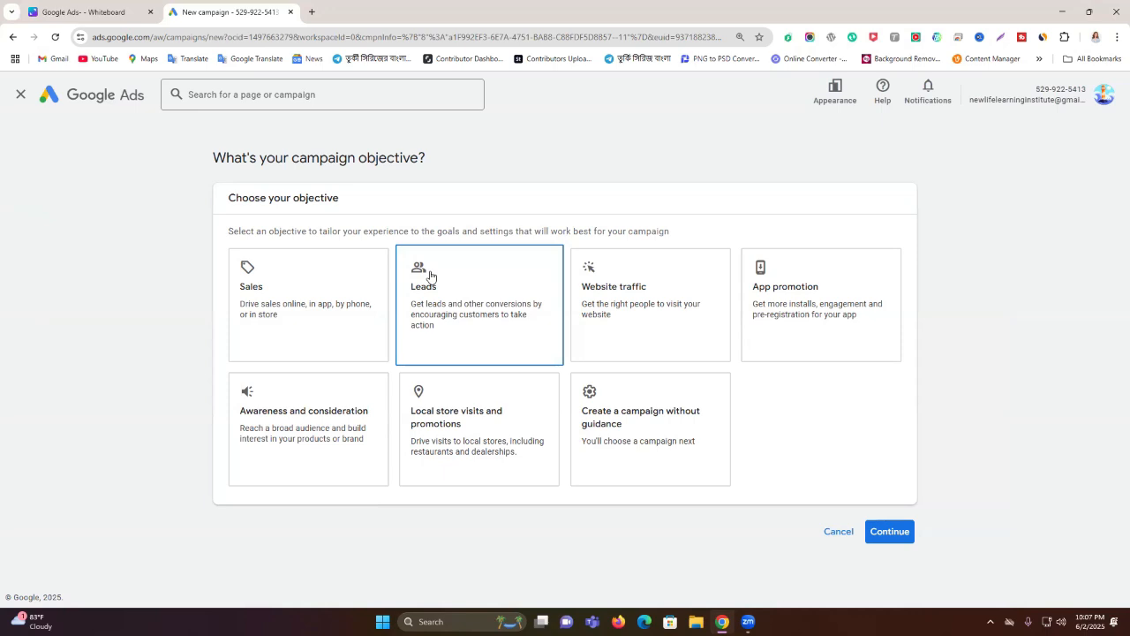
Step: Search Google for "car buy usa" in a new browser tab
{"action": "left_click", "coordinate": [309, 15]}
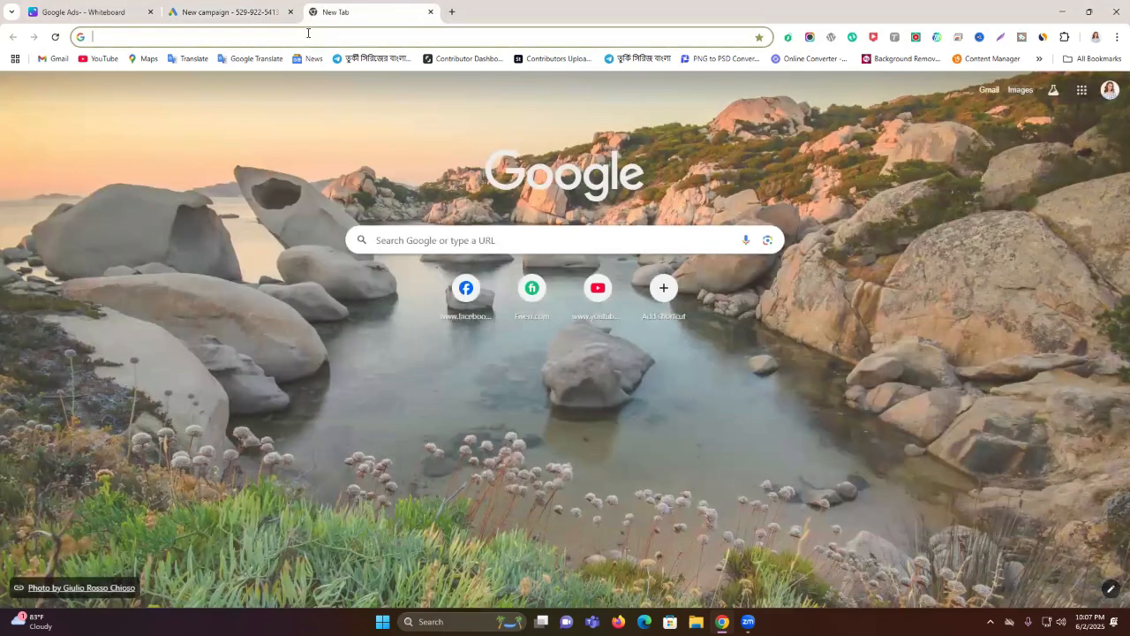
{"action": "left_click", "coordinate": [308, 37]}
{"action": "type", "text": "ca"}
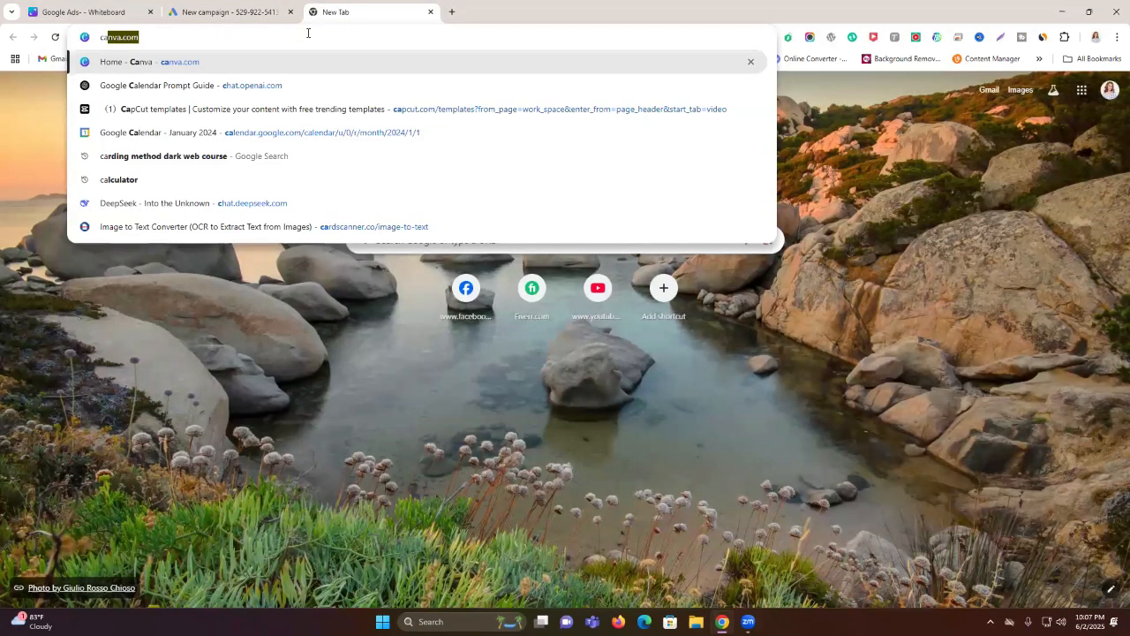
{"action": "type", "text": "r b"}
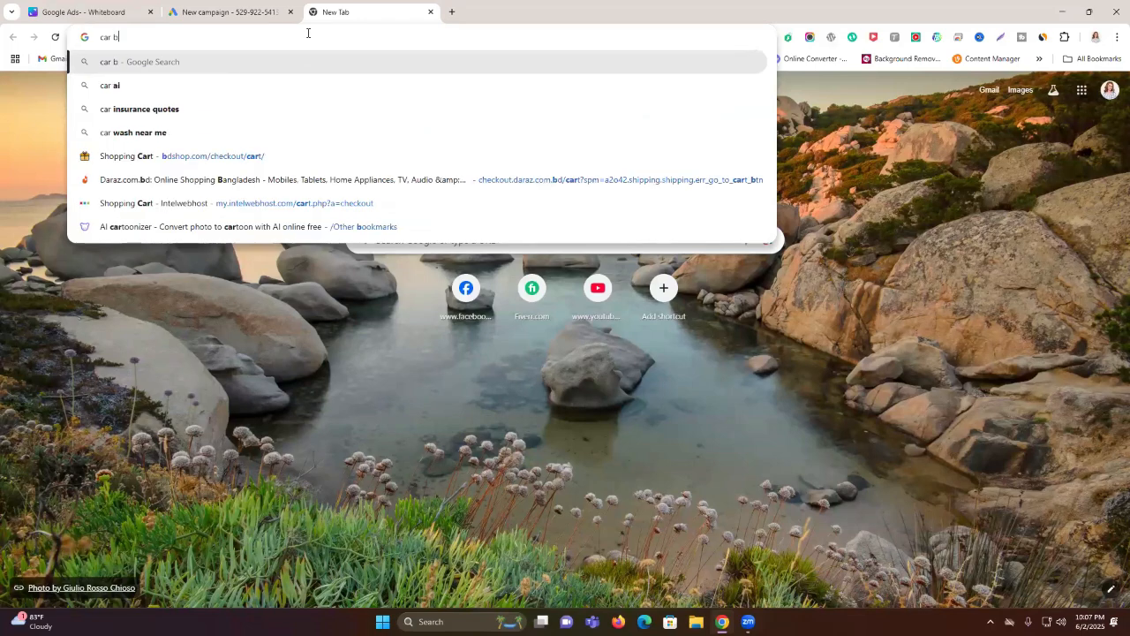
{"action": "type", "text": "uy se"}
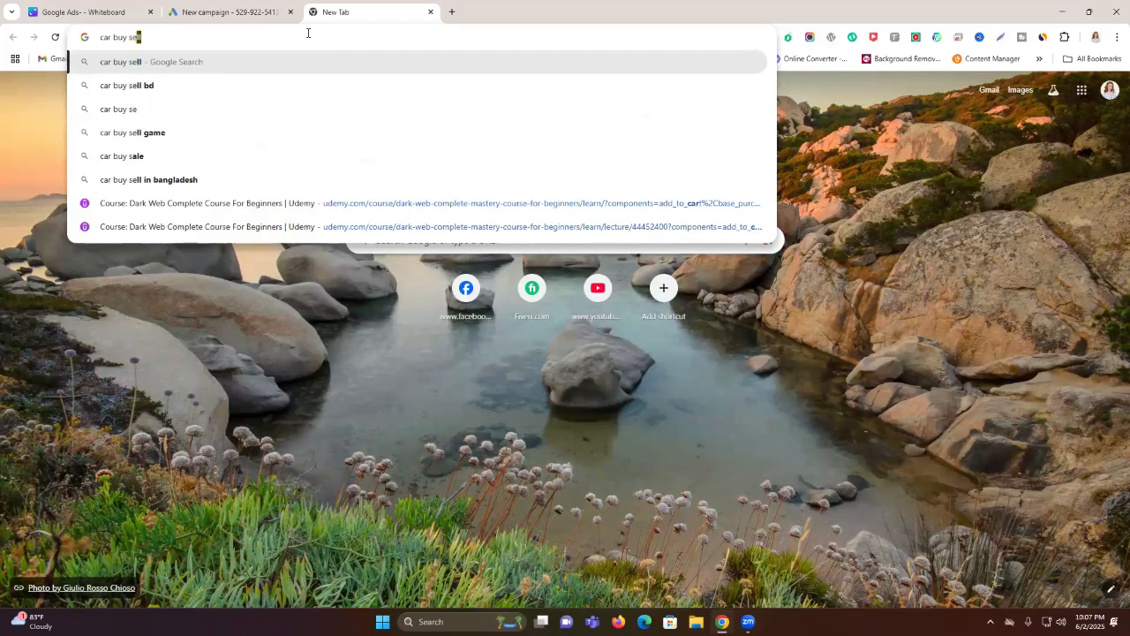
{"action": "type", "text": "l"}
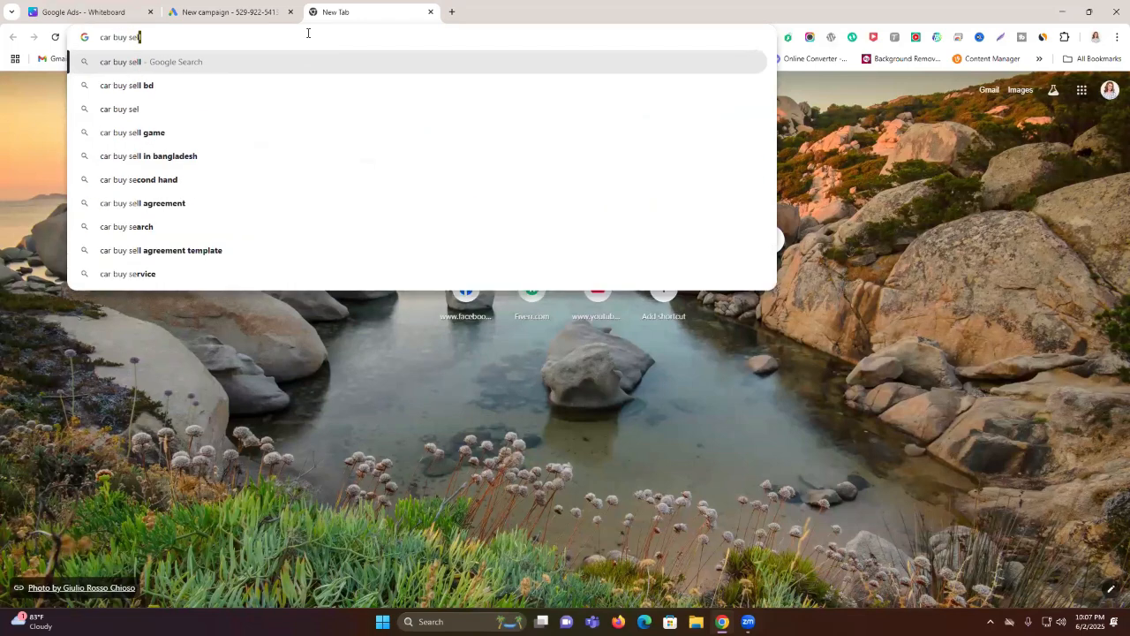
{"action": "type", "text": "l "}
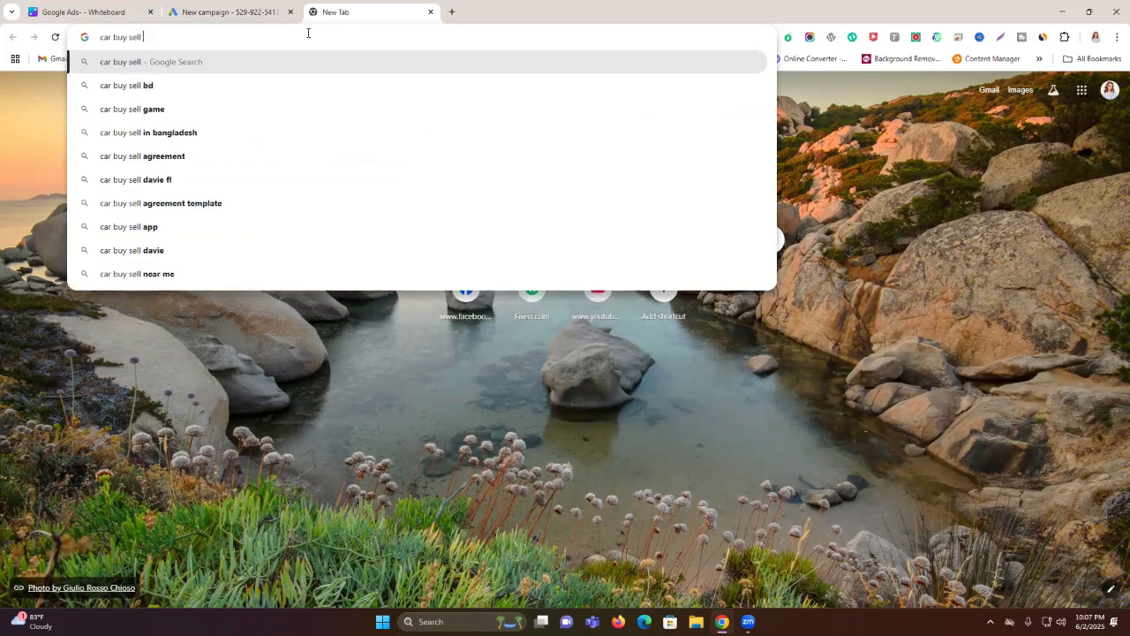
{"action": "type", "text": "usa"}
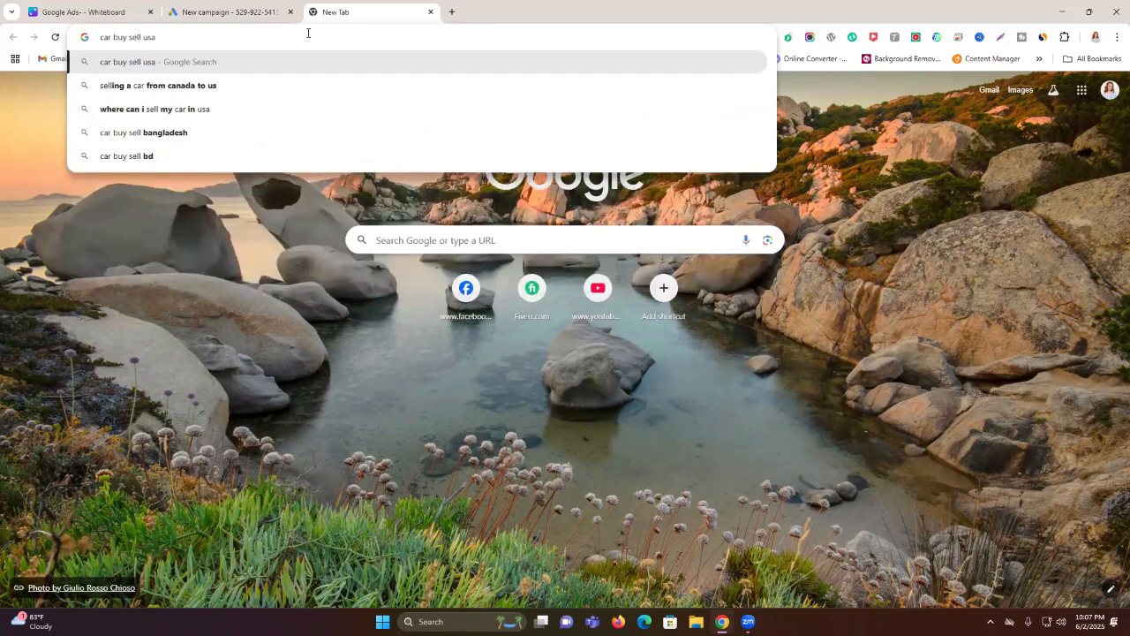
{"action": "double_click", "coordinate": [138, 37]}
{"action": "key", "text": "BackSpace"}
{"action": "key", "text": "Return"}
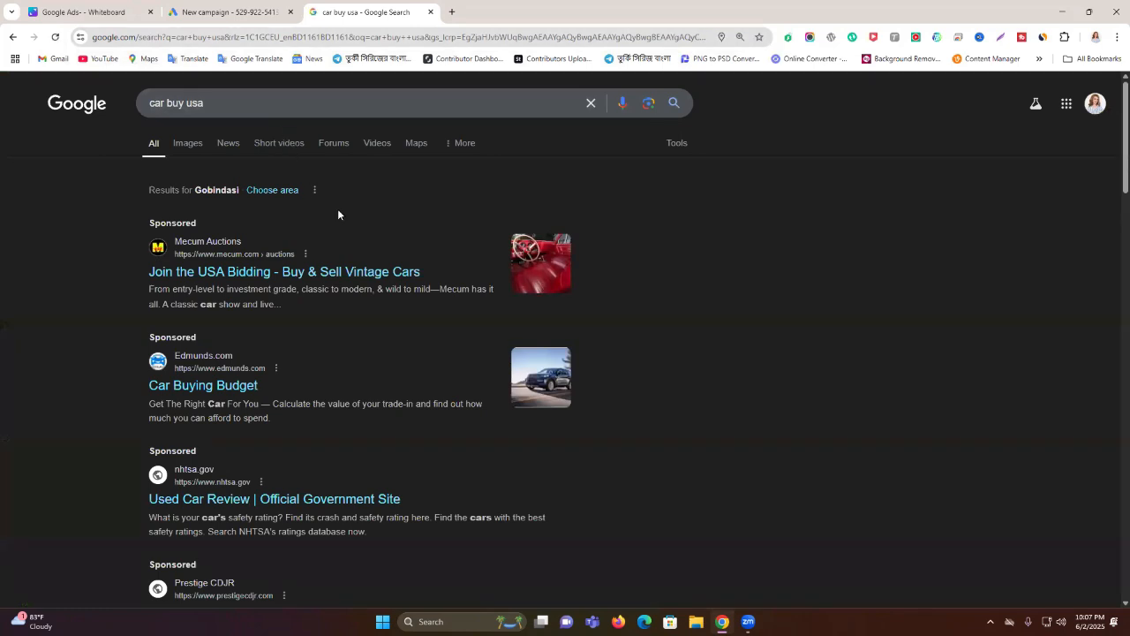
Step: Examine the Sponsored labels and highlight the Mecum Auctions, Edmunds.com and nhtsa.gov ads among the search results
{"action": "double_click", "coordinate": [156, 225]}
{"action": "double_click", "coordinate": [171, 339]}
{"action": "left_click", "coordinate": [170, 340]}
{"action": "double_click", "coordinate": [173, 454]}
{"action": "scroll", "coordinate": [206, 493], "scroll_direction": "down", "scroll_amount": 1}
{"action": "scroll", "coordinate": [206, 493], "scroll_direction": "down", "scroll_amount": 2}
{"action": "scroll", "coordinate": [226, 388], "scroll_direction": "up", "scroll_amount": 2}
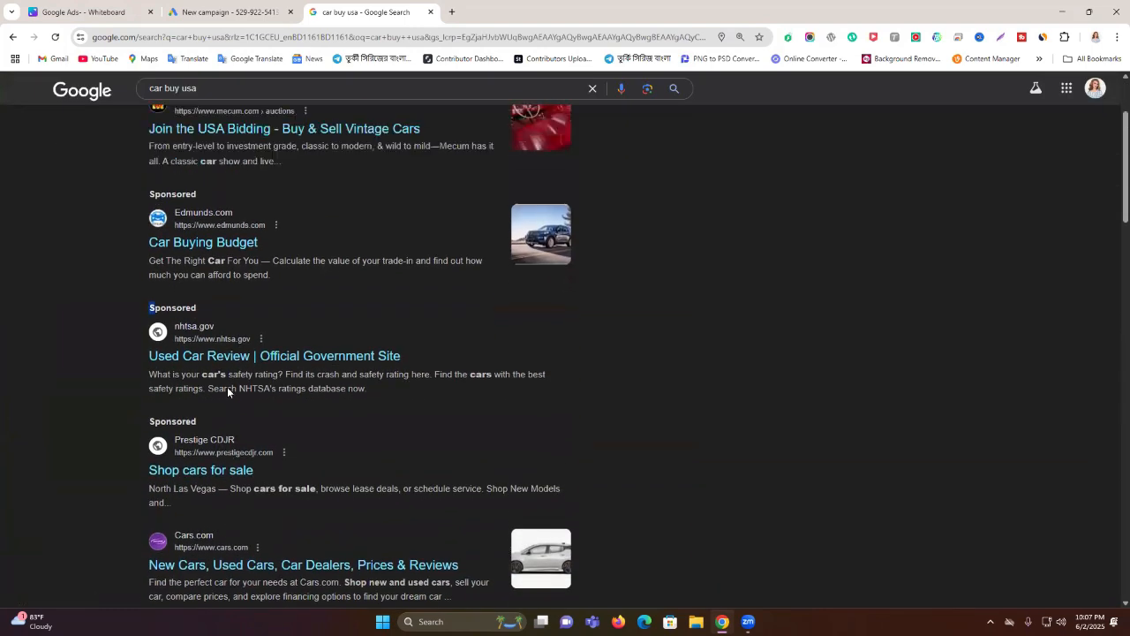
{"action": "scroll", "coordinate": [204, 327], "scroll_direction": "up", "scroll_amount": 1}
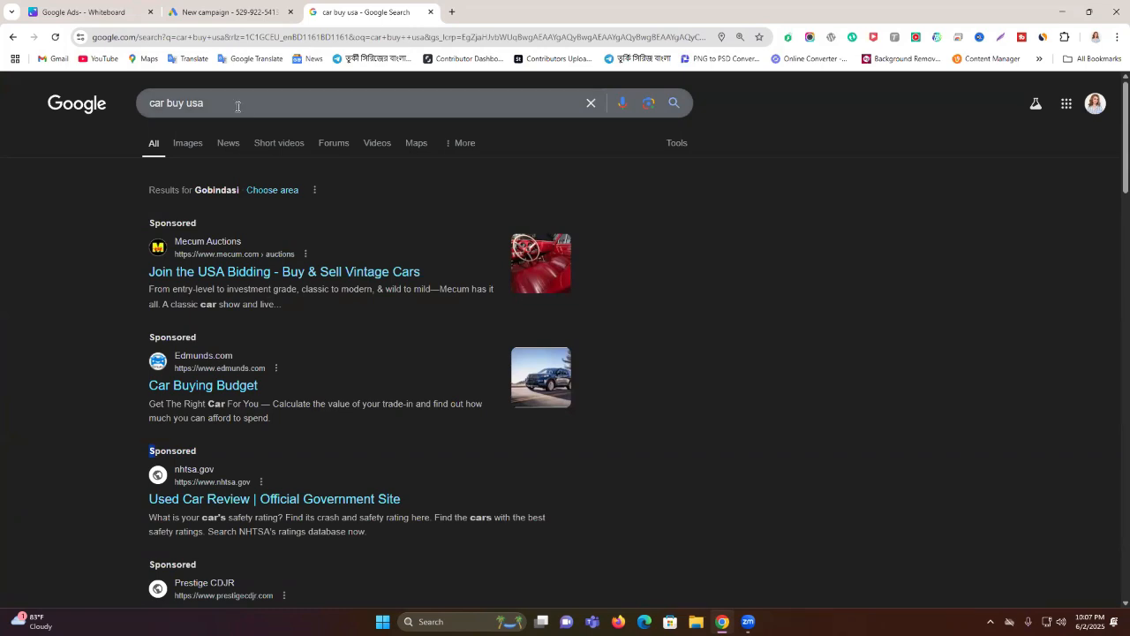
{"action": "left_click_drag", "start_coordinate": [149, 218], "coordinate": [229, 533]}
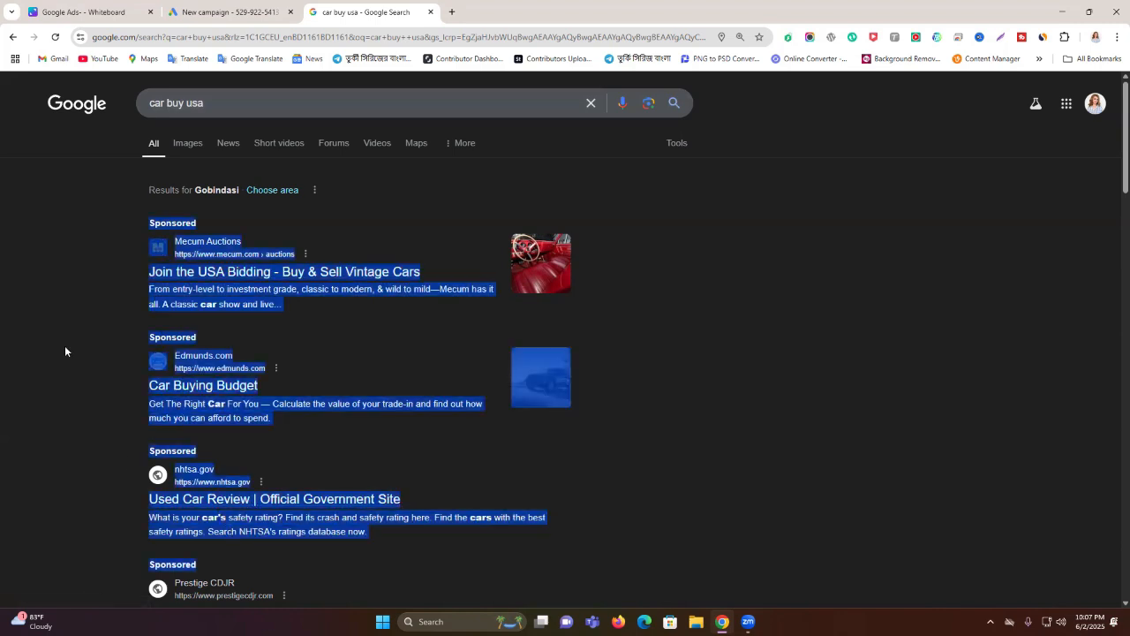
{"action": "left_click", "coordinate": [83, 201]}
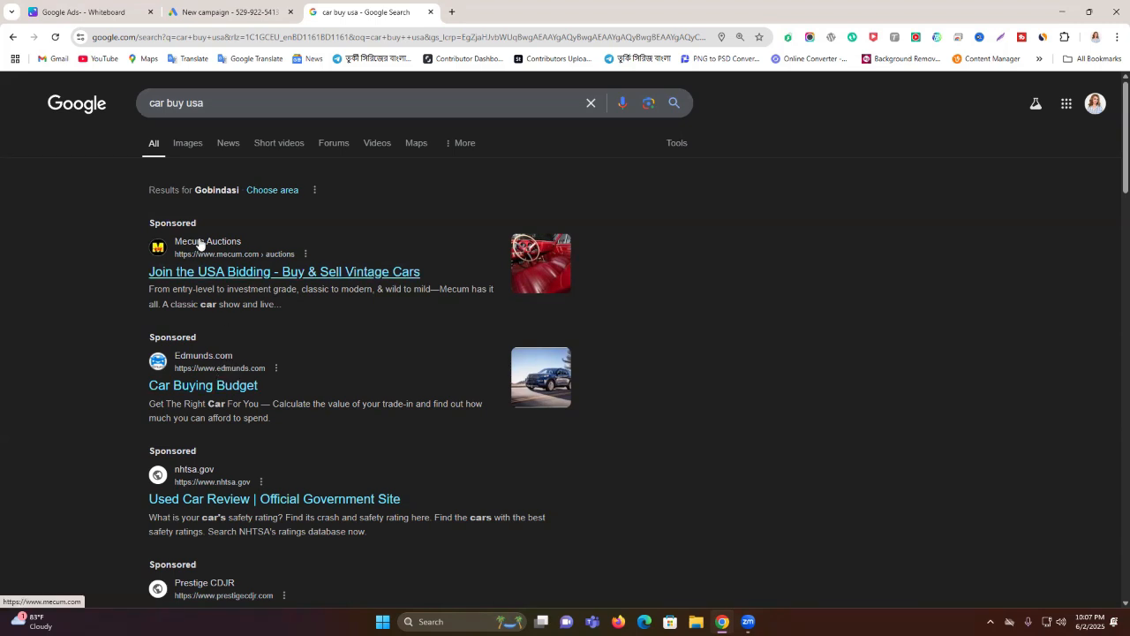
Step: Compare the sponsored ads with the organic listings below them, such as Cars.com, Car Buyer USA and Edmunds
{"action": "double_click", "coordinate": [177, 221]}
{"action": "left_click", "coordinate": [178, 220]}
{"action": "double_click", "coordinate": [177, 221]}
{"action": "left_click", "coordinate": [178, 221]}
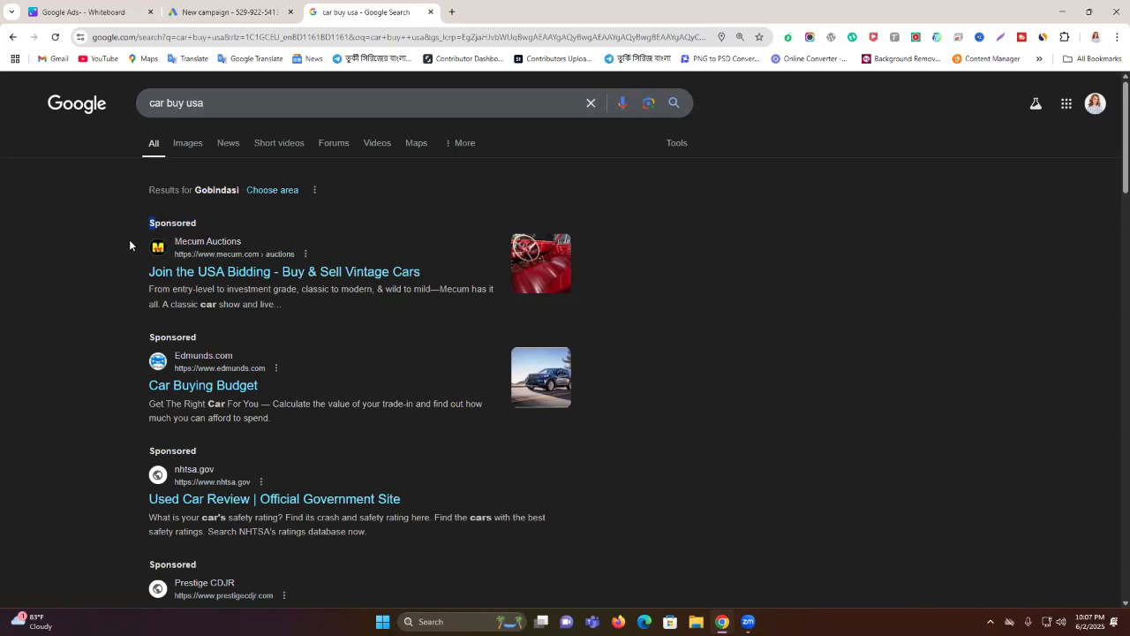
{"action": "double_click", "coordinate": [155, 223]}
{"action": "scroll", "coordinate": [167, 446], "scroll_direction": "down", "scroll_amount": 3}
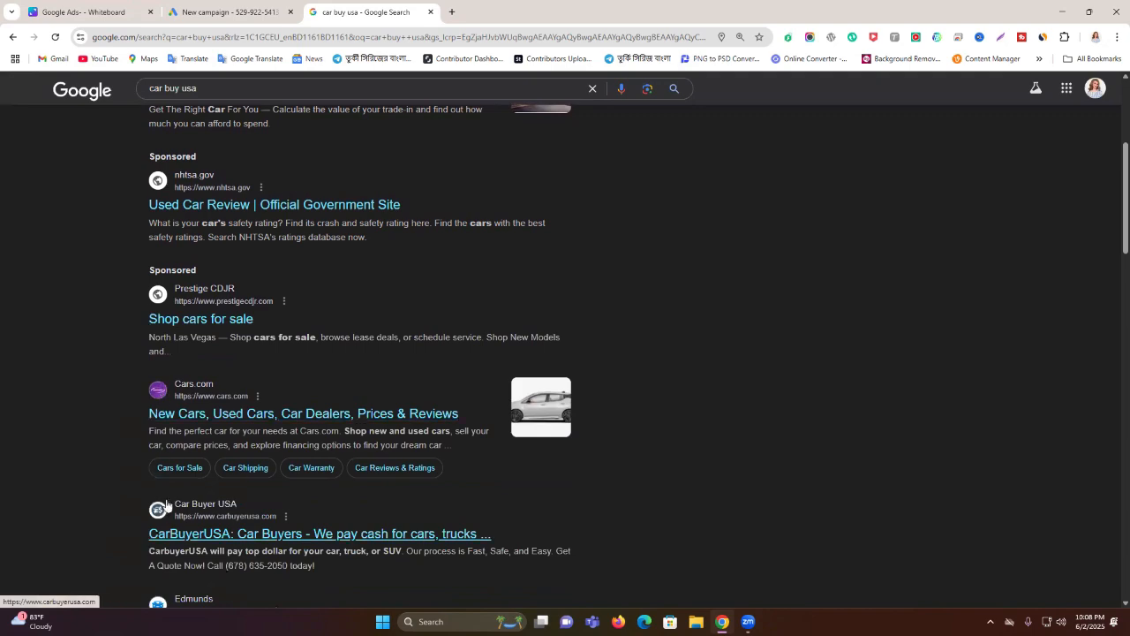
{"action": "scroll", "coordinate": [176, 464], "scroll_direction": "down", "scroll_amount": 1}
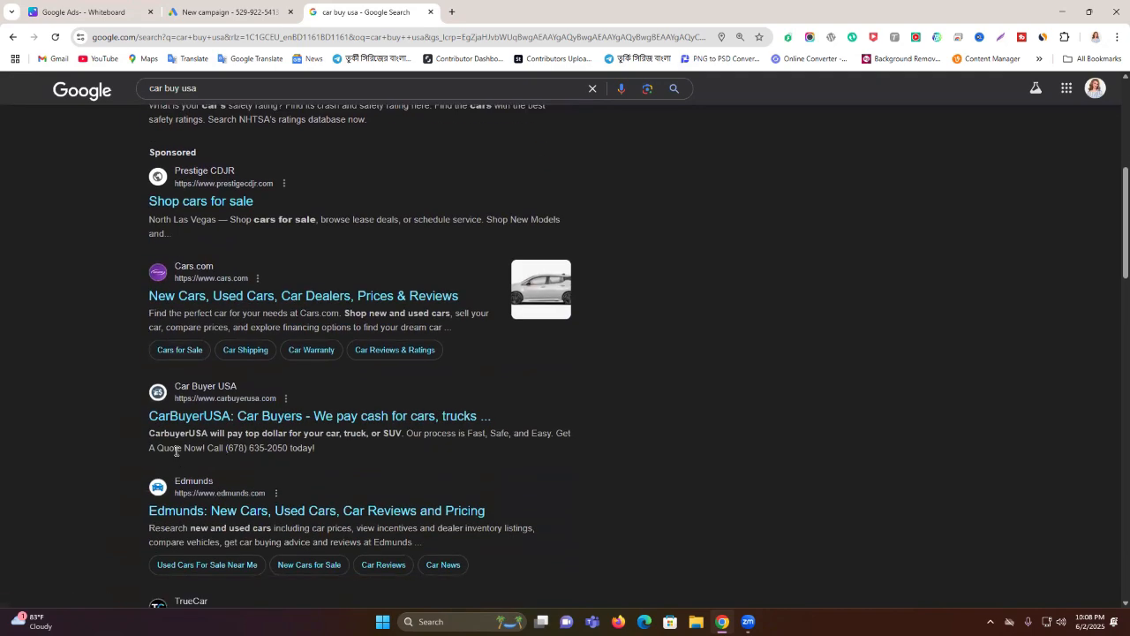
{"action": "scroll", "coordinate": [175, 452], "scroll_direction": "down", "scroll_amount": 1}
{"action": "scroll", "coordinate": [174, 446], "scroll_direction": "up", "scroll_amount": 3}
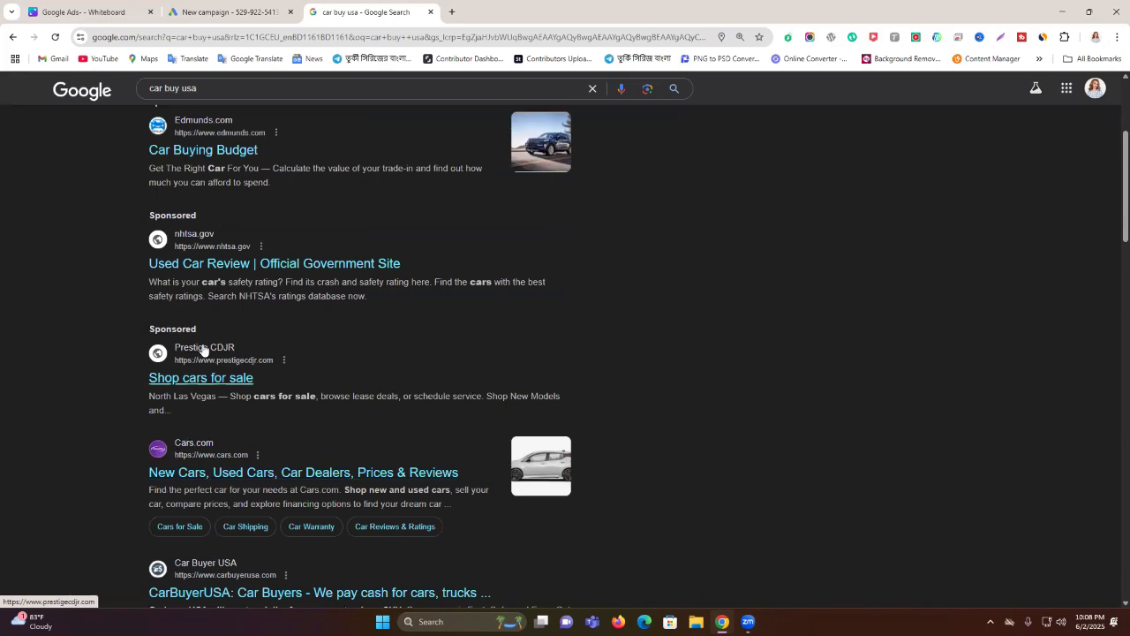
{"action": "scroll", "coordinate": [168, 398], "scroll_direction": "up", "scroll_amount": 3}
{"action": "scroll", "coordinate": [190, 454], "scroll_direction": "down", "scroll_amount": 3}
{"action": "scroll", "coordinate": [157, 480], "scroll_direction": "down", "scroll_amount": 2}
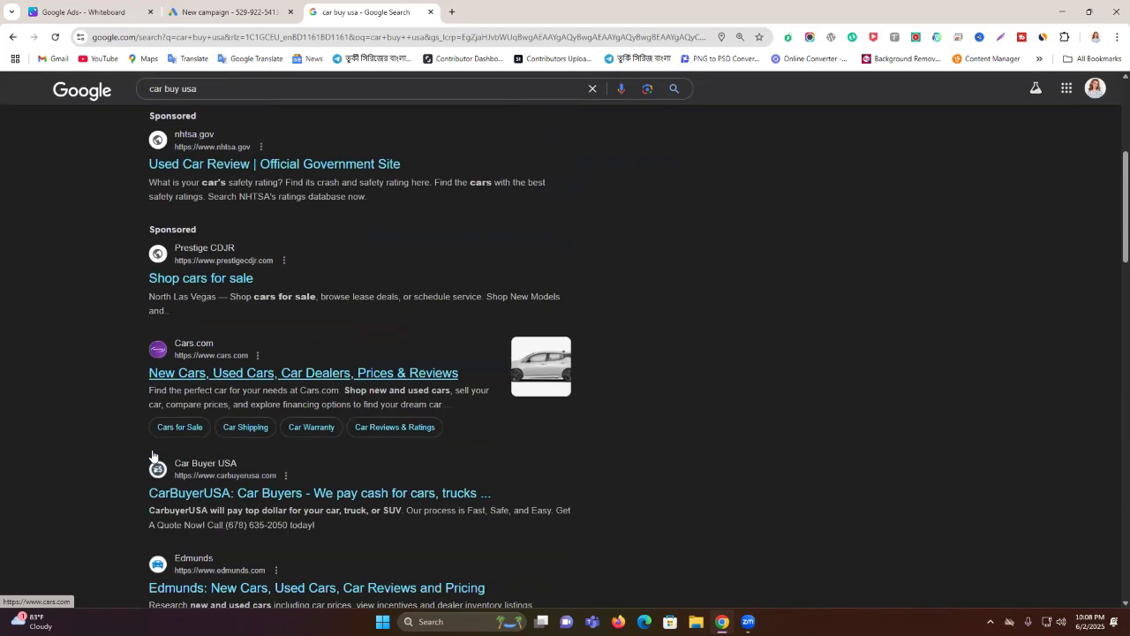
{"action": "scroll", "coordinate": [147, 383], "scroll_direction": "up", "scroll_amount": 5}
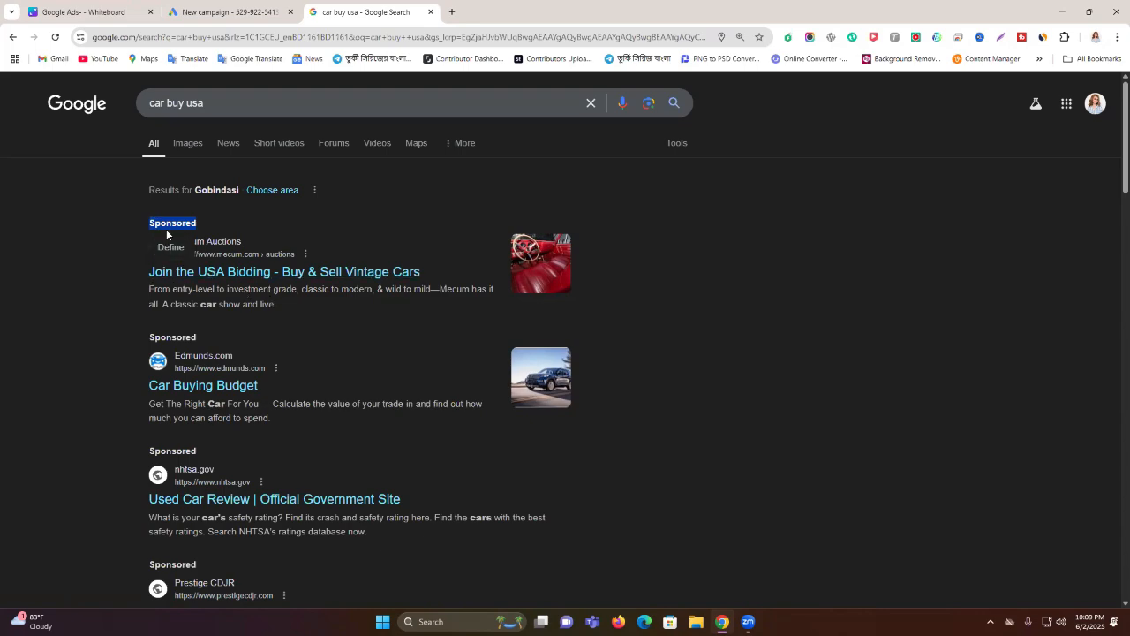
{"action": "scroll", "coordinate": [157, 270], "scroll_direction": "down", "scroll_amount": 2}
{"action": "scroll", "coordinate": [168, 221], "scroll_direction": "up", "scroll_amount": 2}
Step: Search Google for "search ads examples" in another new tab and show the image results
{"action": "left_click", "coordinate": [451, 12]}
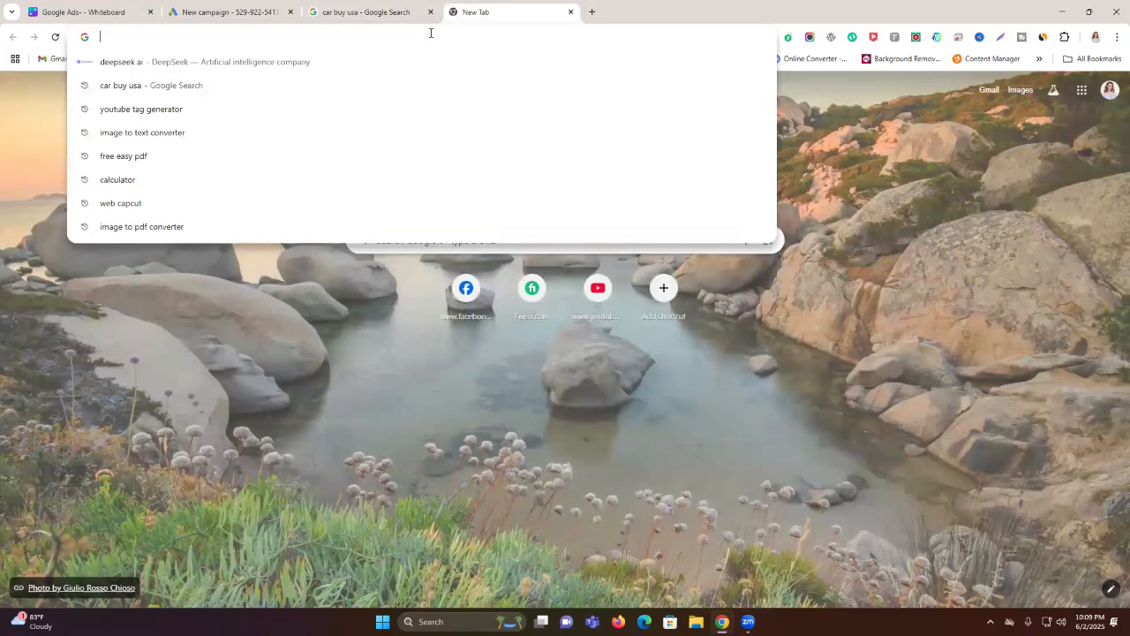
{"action": "type", "text": "se"}
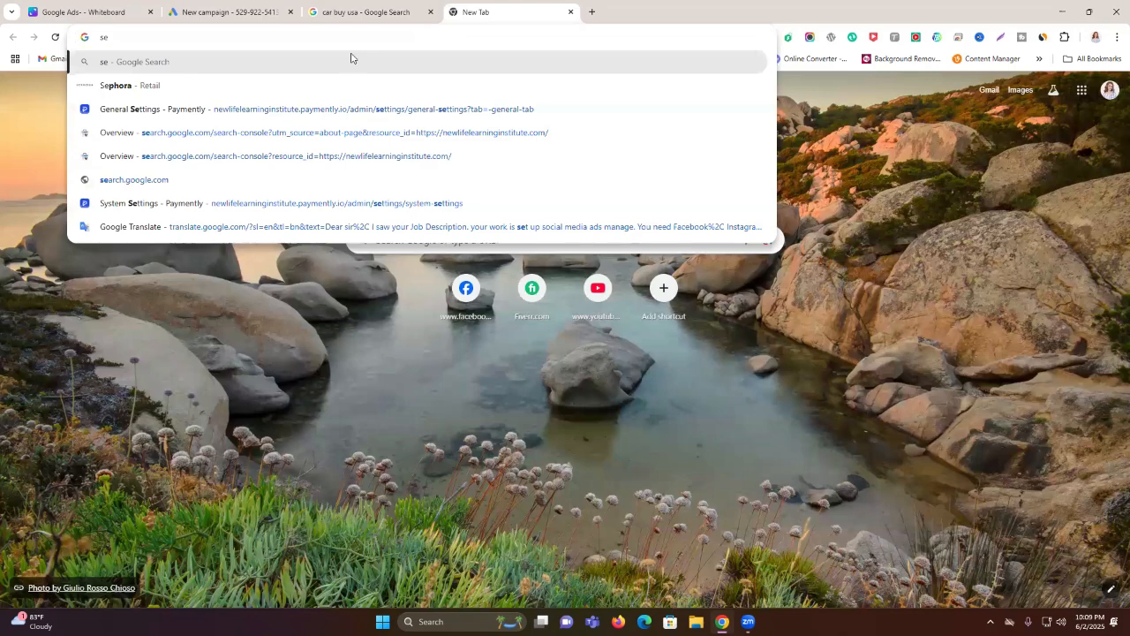
{"action": "type", "text": "a"}
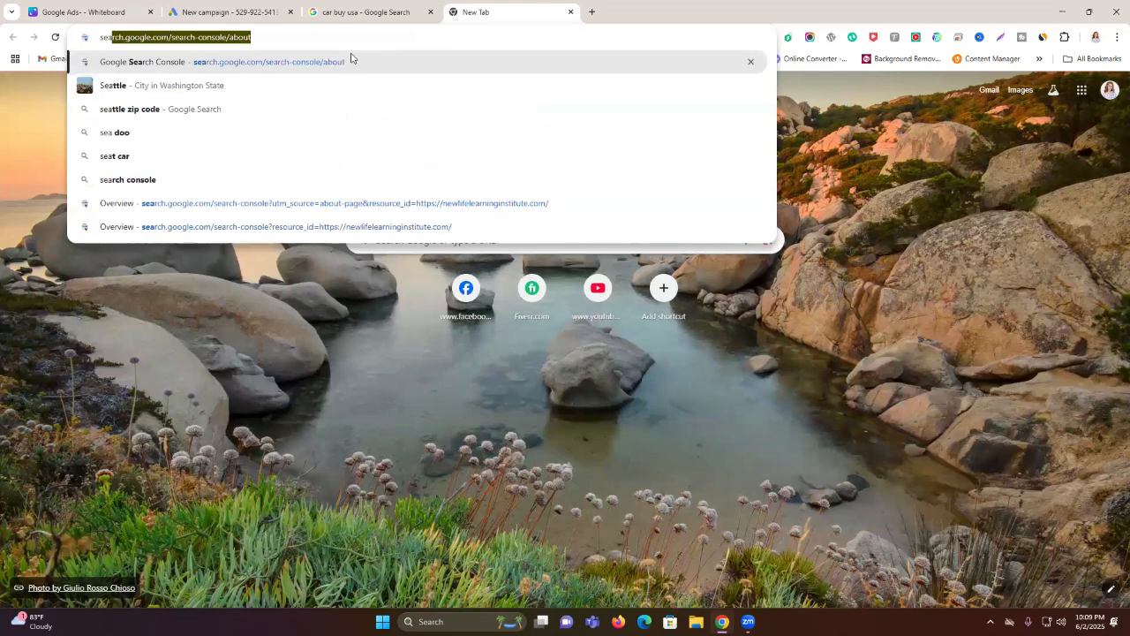
{"action": "type", "text": "rch "}
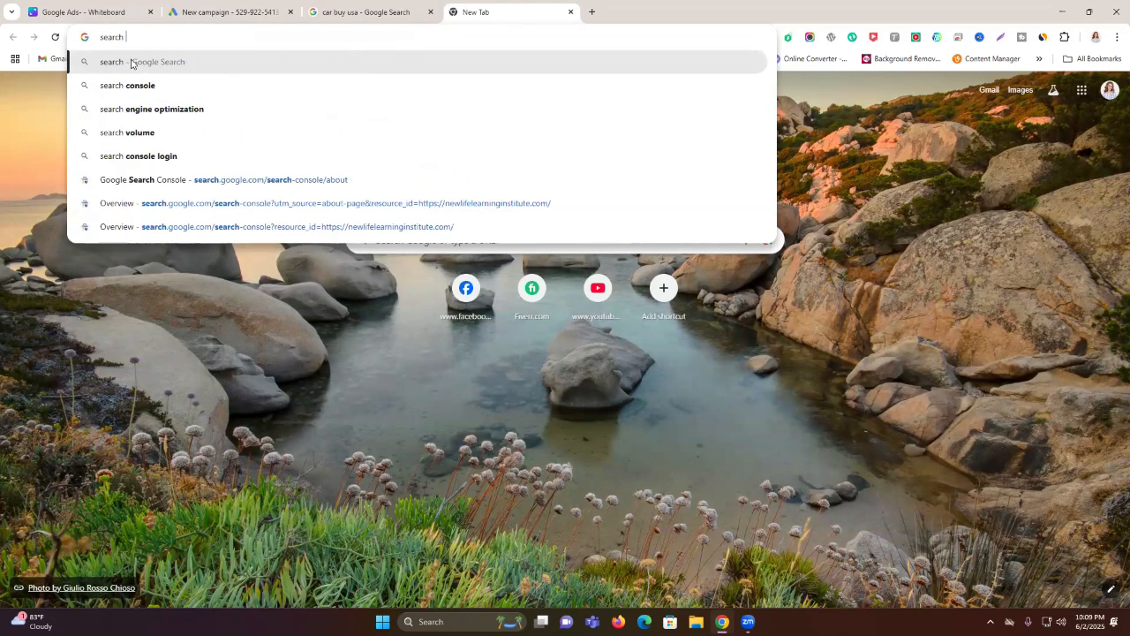
{"action": "type", "text": "ads"}
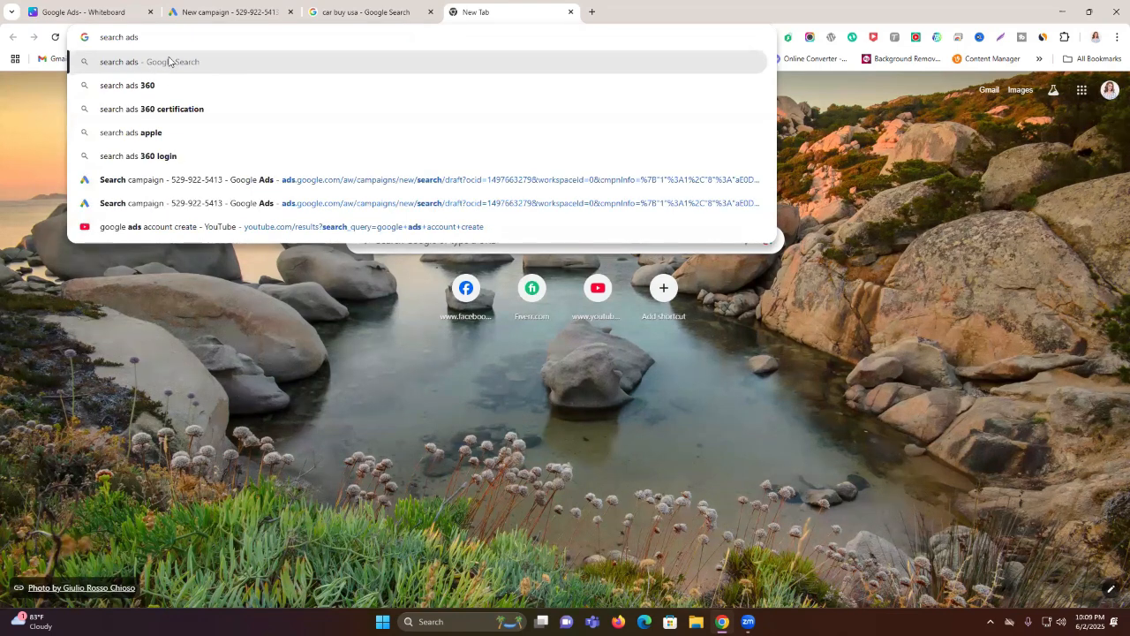
{"action": "type", "text": " e"}
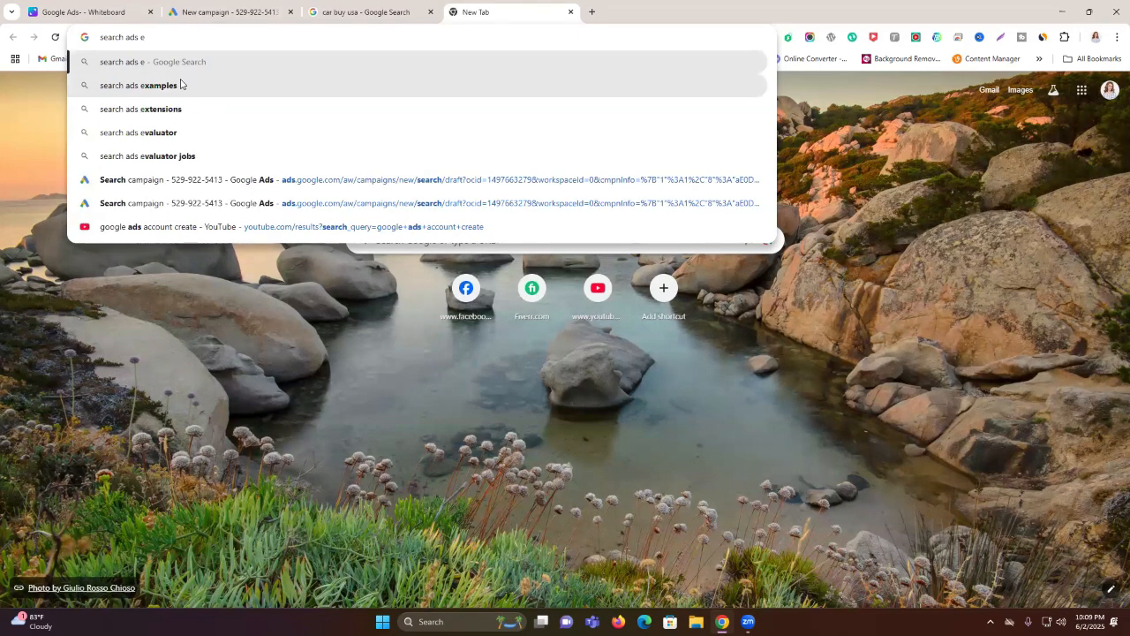
{"action": "left_click", "coordinate": [176, 83]}
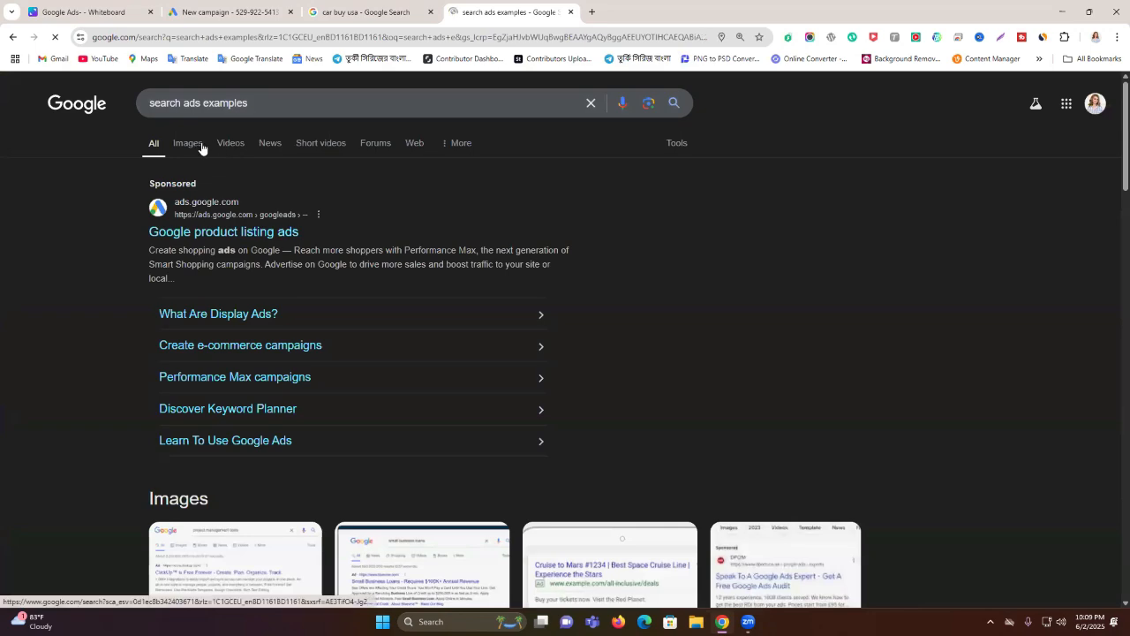
{"action": "left_click", "coordinate": [197, 146]}
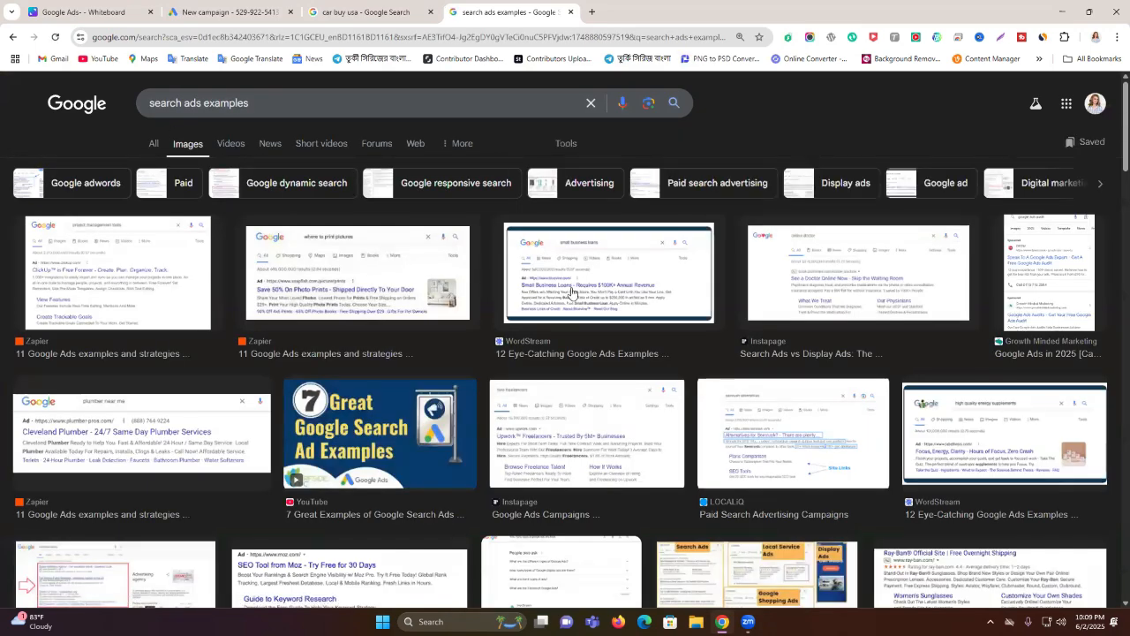
Step: Preview WordStream's "12 Eye-Catching Google Ads Examples" image and browse the other search ad examples
{"action": "left_click", "coordinate": [570, 272]}
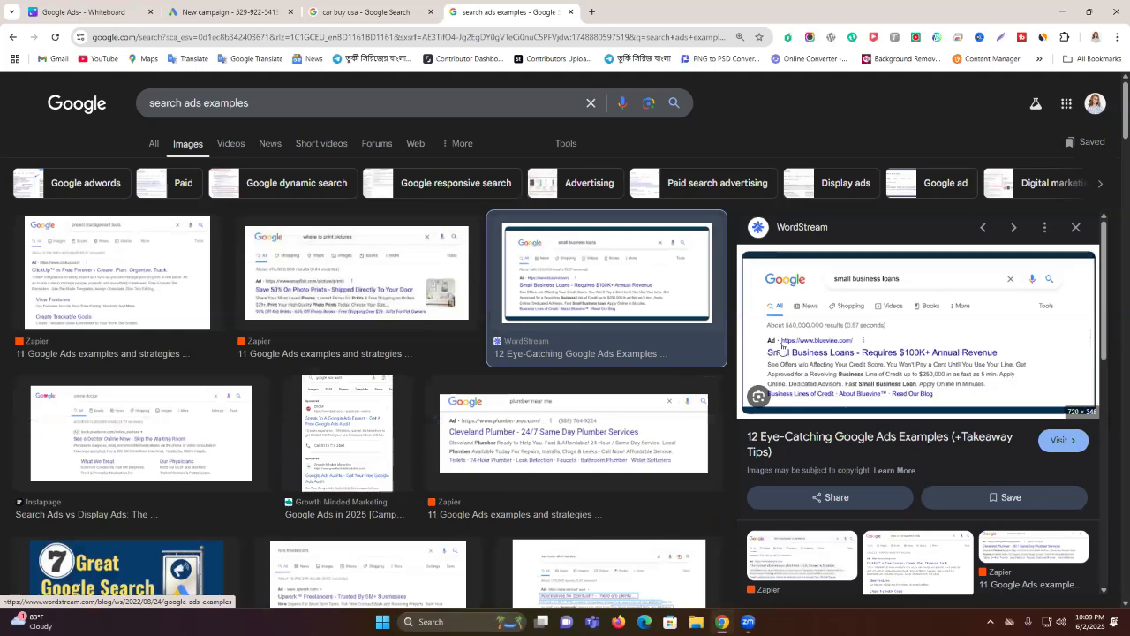
{"action": "scroll", "coordinate": [866, 349], "scroll_direction": "down", "scroll_amount": 3}
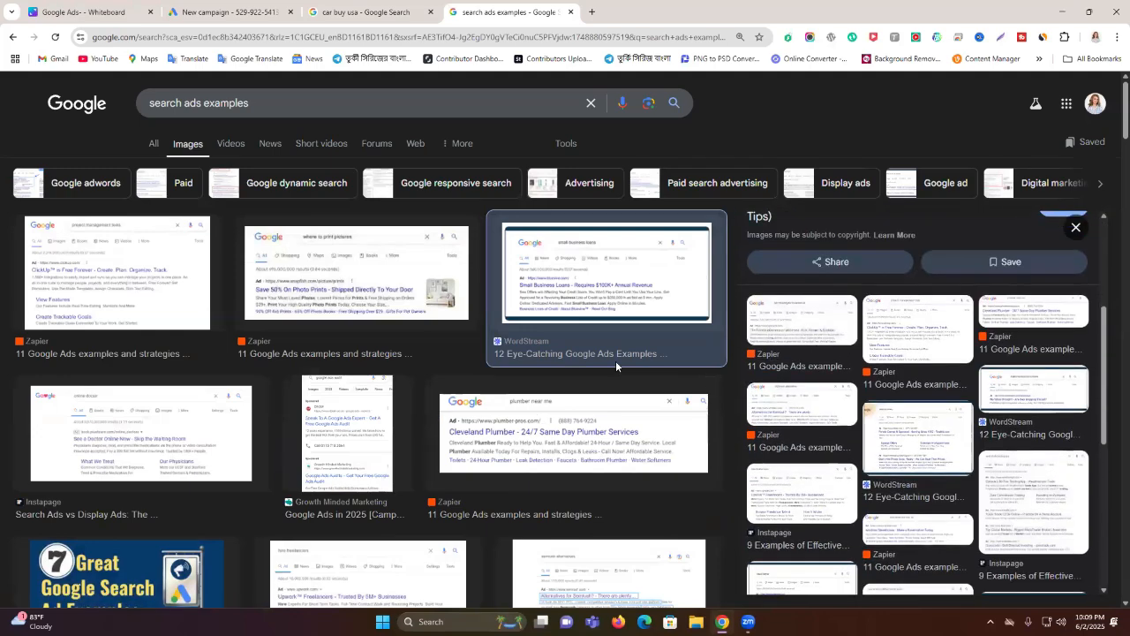
{"action": "scroll", "coordinate": [625, 366], "scroll_direction": "down", "scroll_amount": 2}
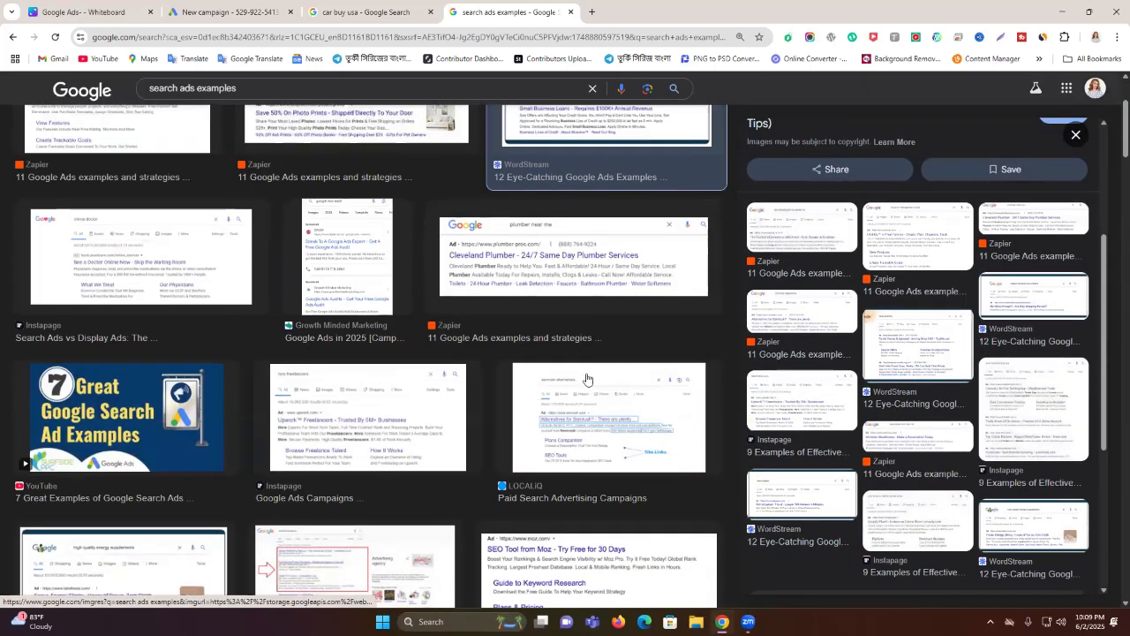
{"action": "scroll", "coordinate": [579, 388], "scroll_direction": "down", "scroll_amount": 4}
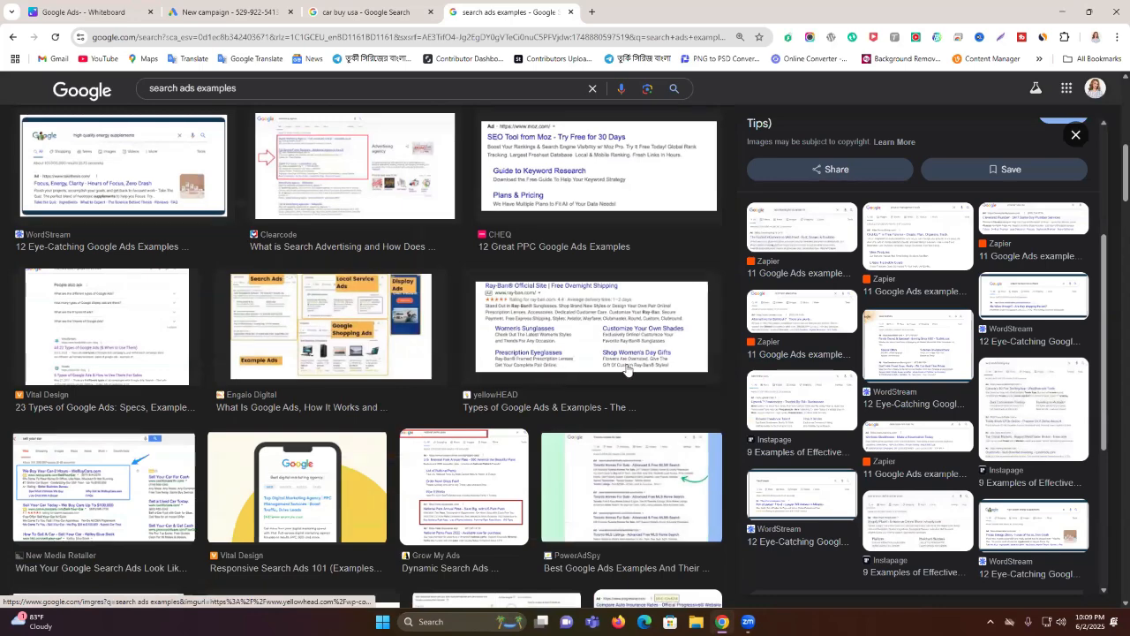
{"action": "scroll", "coordinate": [623, 369], "scroll_direction": "down", "scroll_amount": 1}
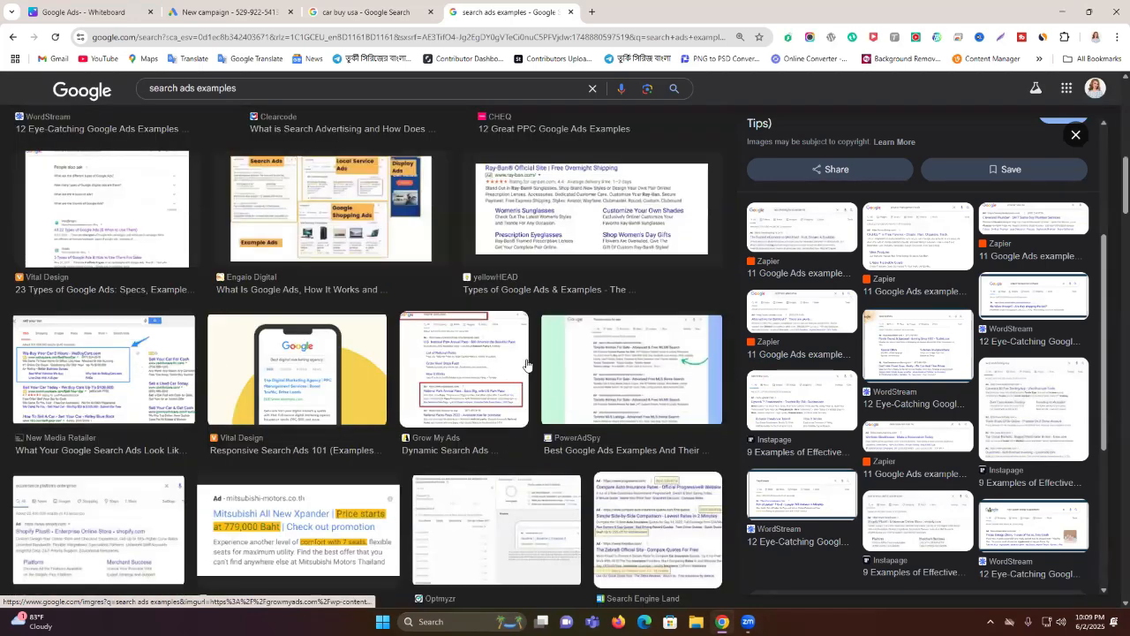
{"action": "scroll", "coordinate": [529, 360], "scroll_direction": "up", "scroll_amount": 4}
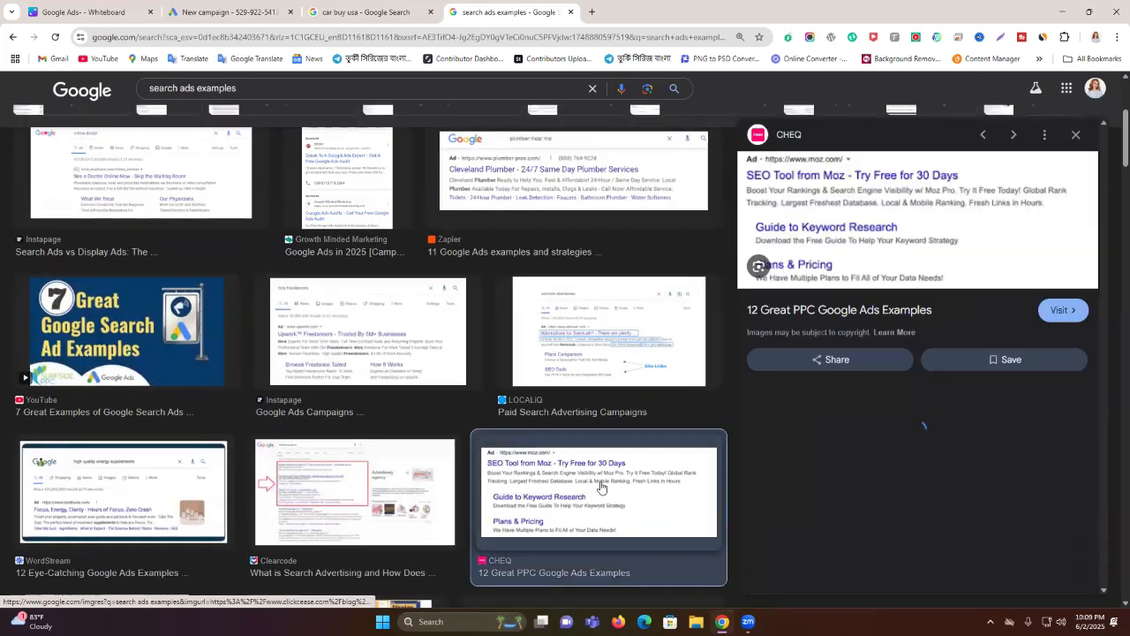
Step: Examine CHEQ's "12 Great PPC Google Ads Examples" image and close its preview
{"action": "left_click", "coordinate": [560, 505]}
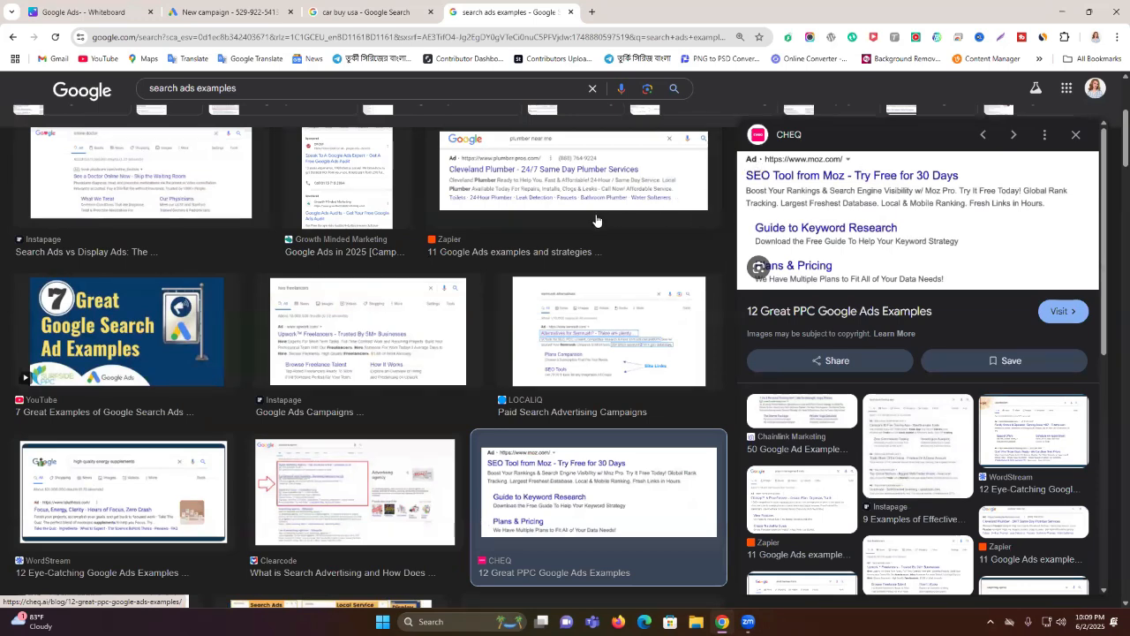
{"action": "scroll", "coordinate": [500, 256], "scroll_direction": "up", "scroll_amount": 3}
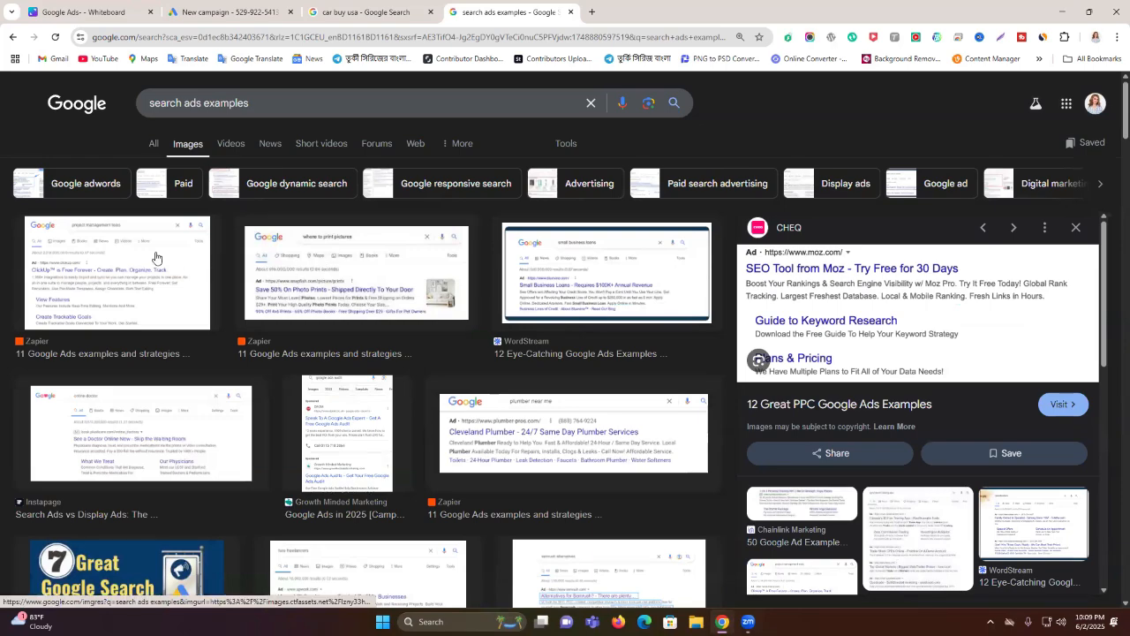
{"action": "left_click", "coordinate": [1075, 227]}
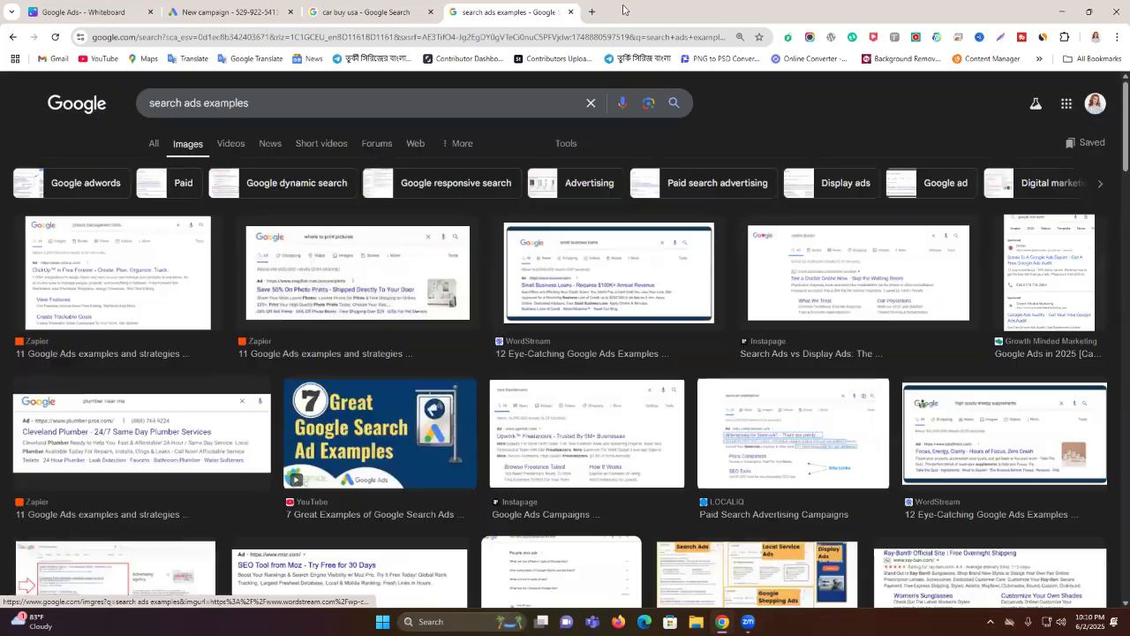
Step: Open a blank browser tab, revisit the "car buy usa" sponsored results and return to the new Google Ads campaign
{"action": "left_click", "coordinate": [592, 12]}
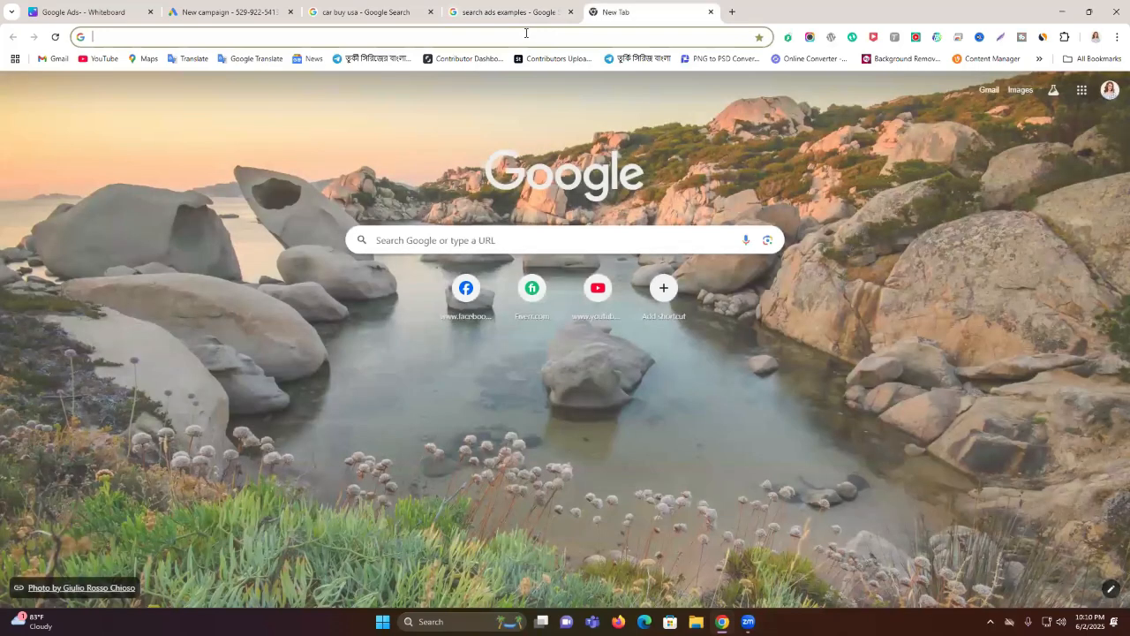
{"action": "left_click", "coordinate": [525, 33]}
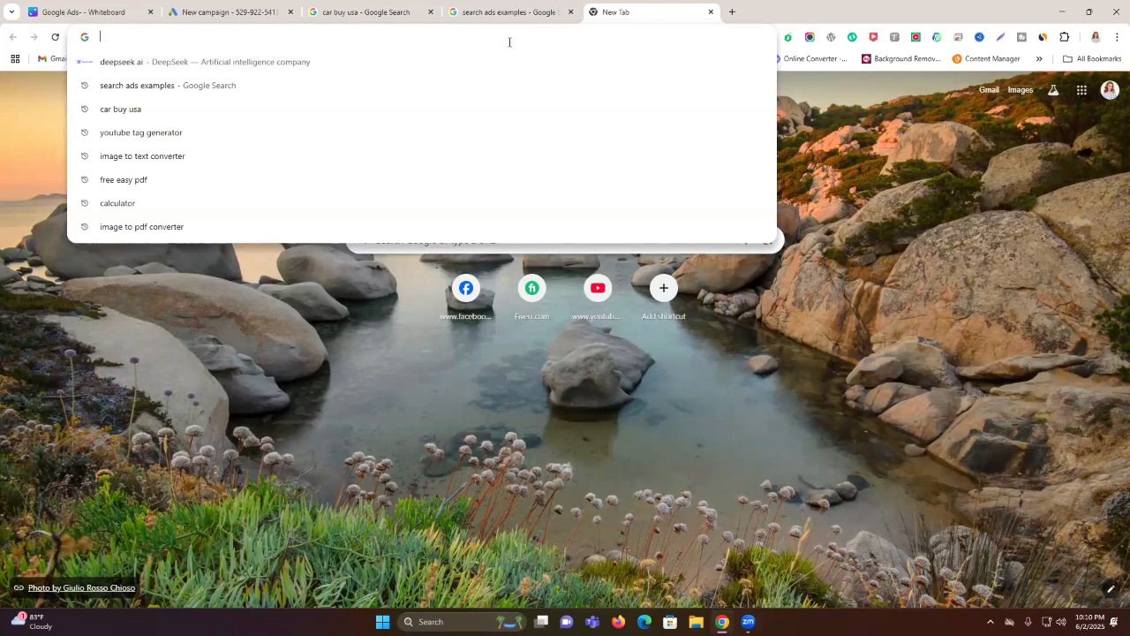
{"action": "left_click", "coordinate": [509, 13]}
{"action": "left_click", "coordinate": [364, 12]}
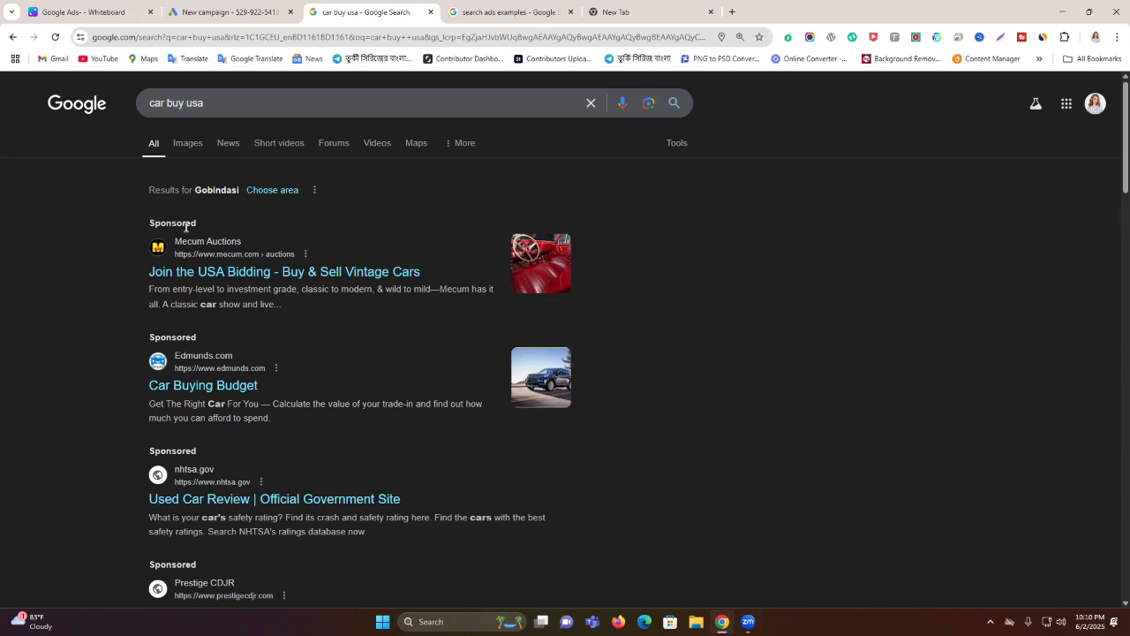
{"action": "left_click", "coordinate": [225, 11]}
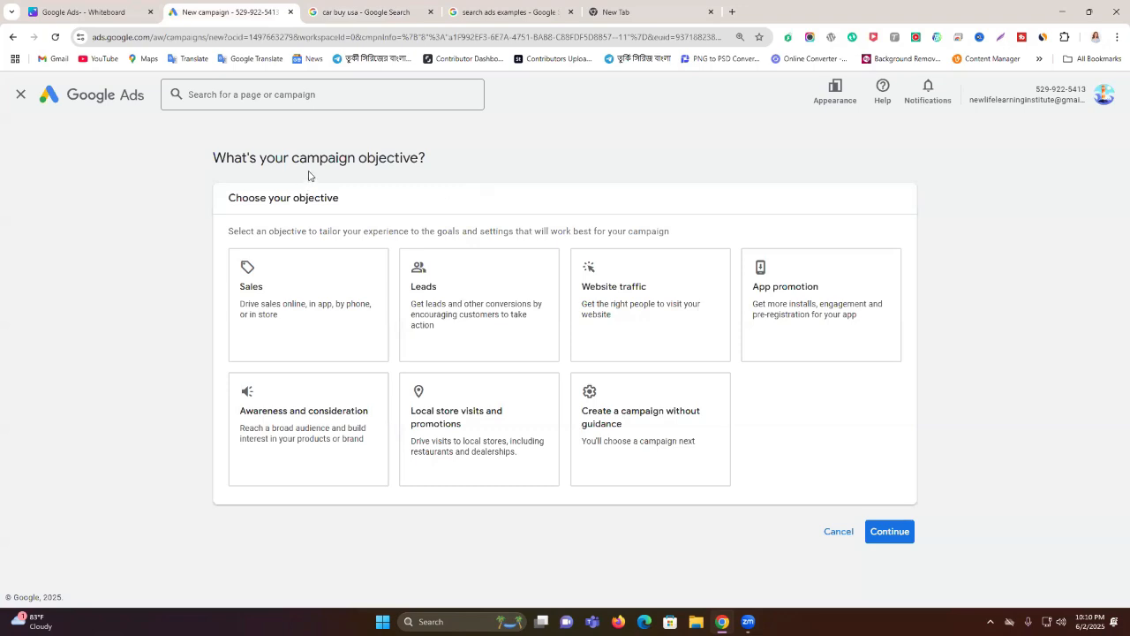
Step: Review the campaign objectives, including Sales, Leads, Website traffic, Awareness and consideration, and Local store visits and promotions
{"action": "left_click", "coordinate": [373, 290]}
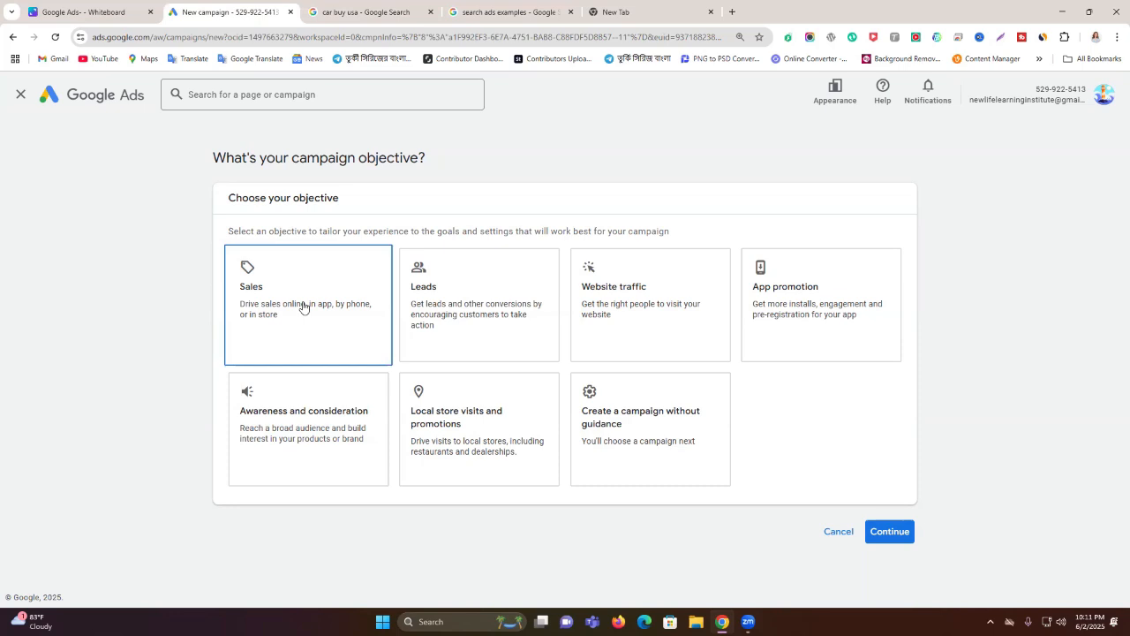
{"action": "left_click", "coordinate": [461, 307]}
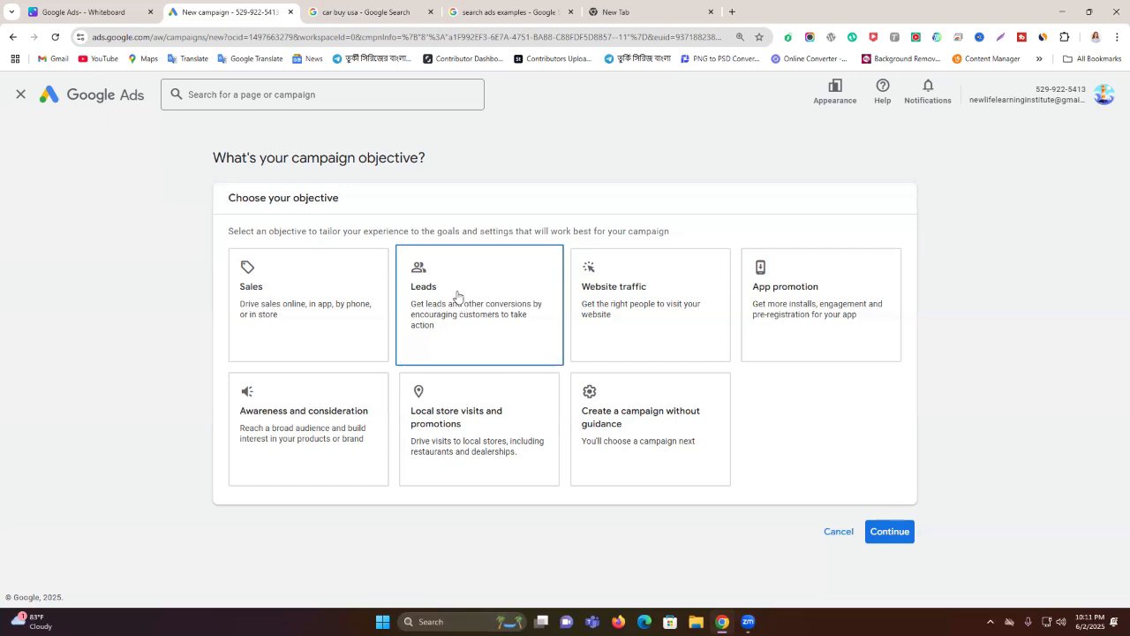
{"action": "left_click", "coordinate": [696, 320]}
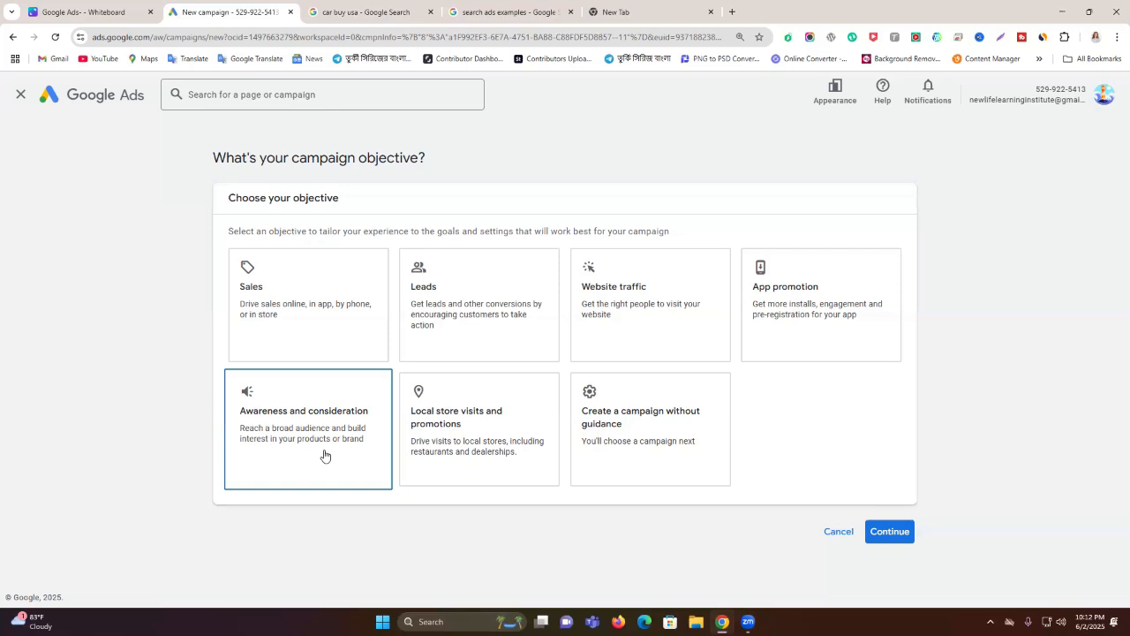
{"action": "left_click", "coordinate": [446, 441]}
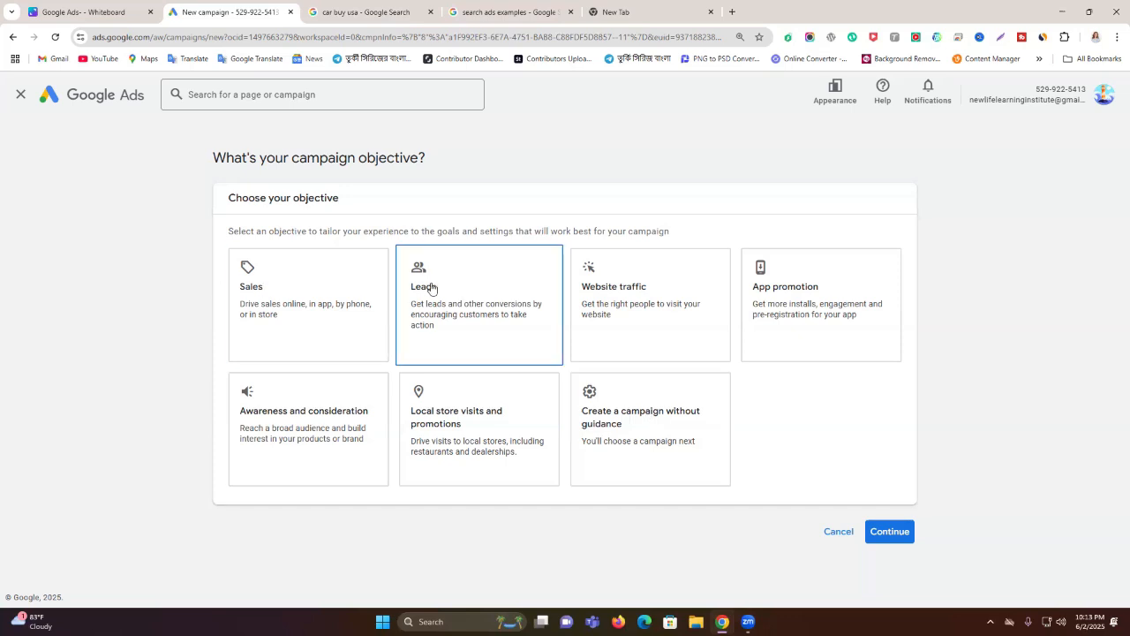
Step: Choose the Sales objective and try to remove its Purchases conversion goal
{"action": "left_click", "coordinate": [304, 298]}
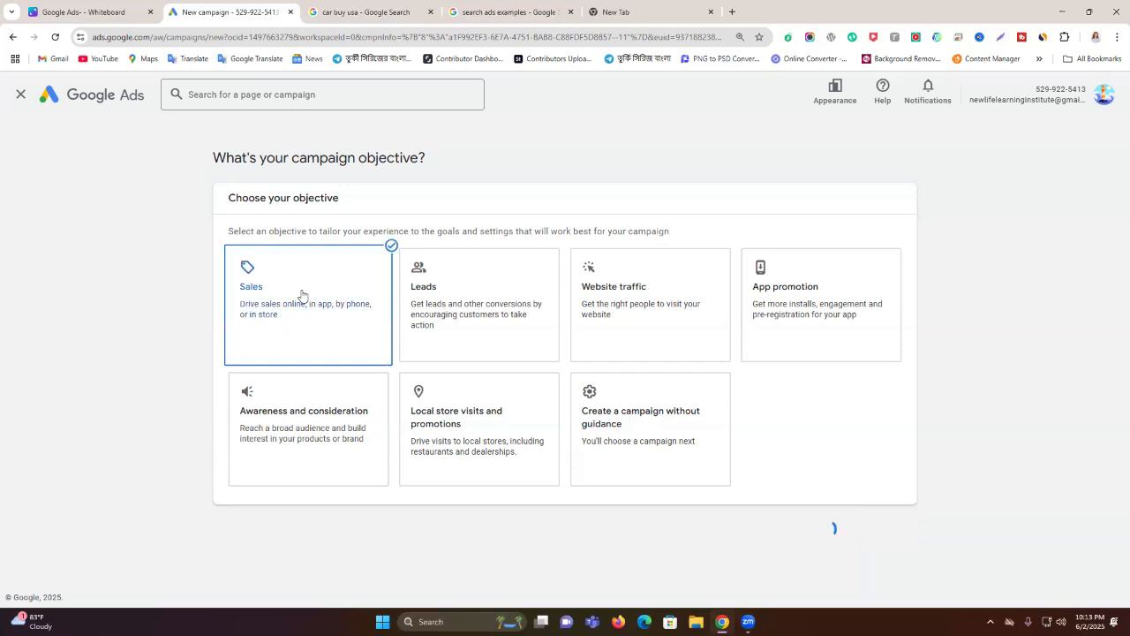
{"action": "scroll", "coordinate": [300, 295], "scroll_direction": "down", "scroll_amount": 1}
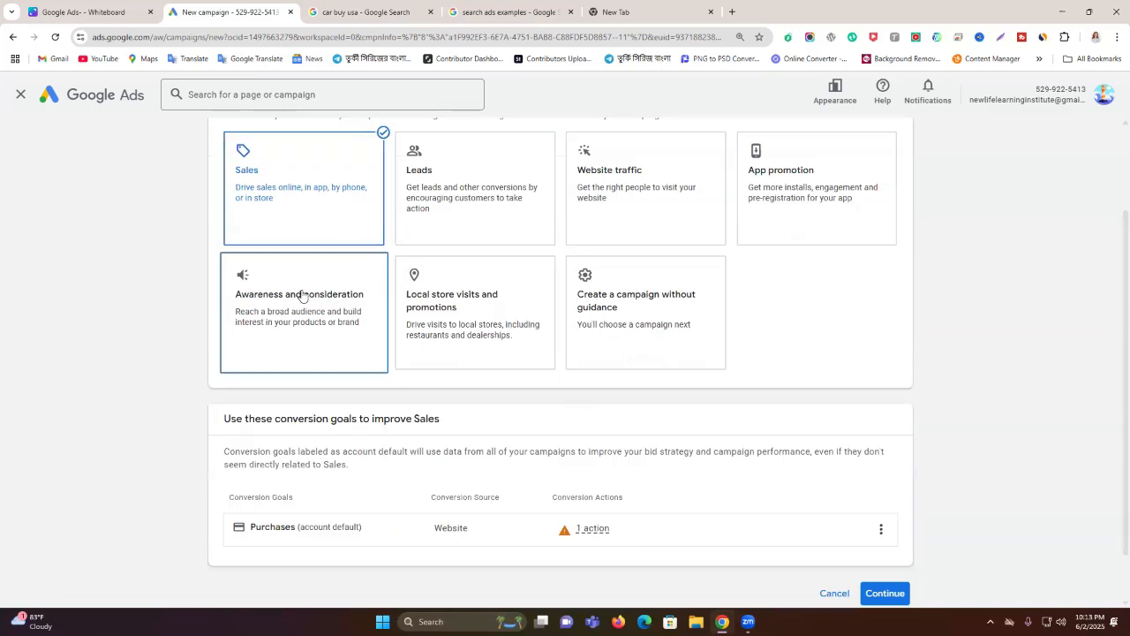
{"action": "scroll", "coordinate": [302, 295], "scroll_direction": "down", "scroll_amount": 1}
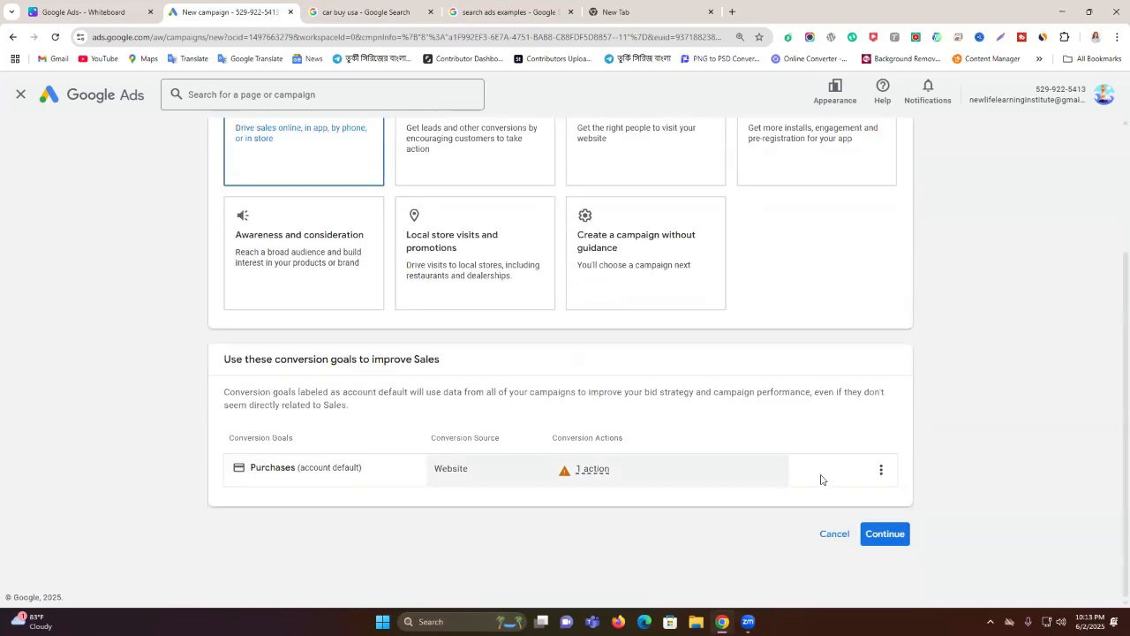
{"action": "left_click", "coordinate": [882, 473]}
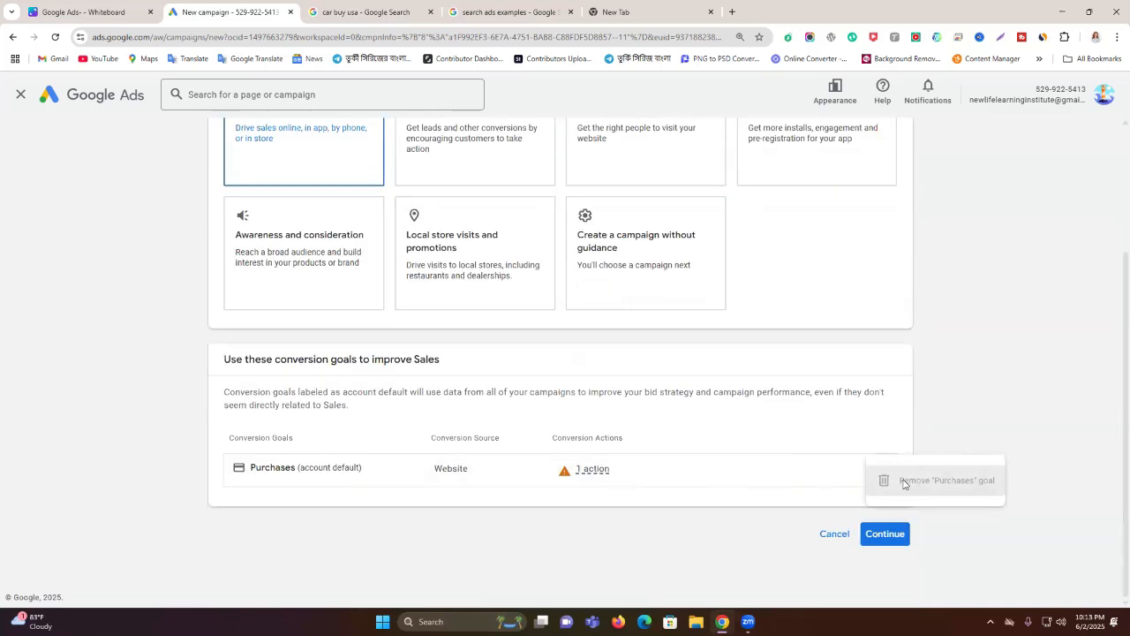
{"action": "left_click", "coordinate": [587, 469]}
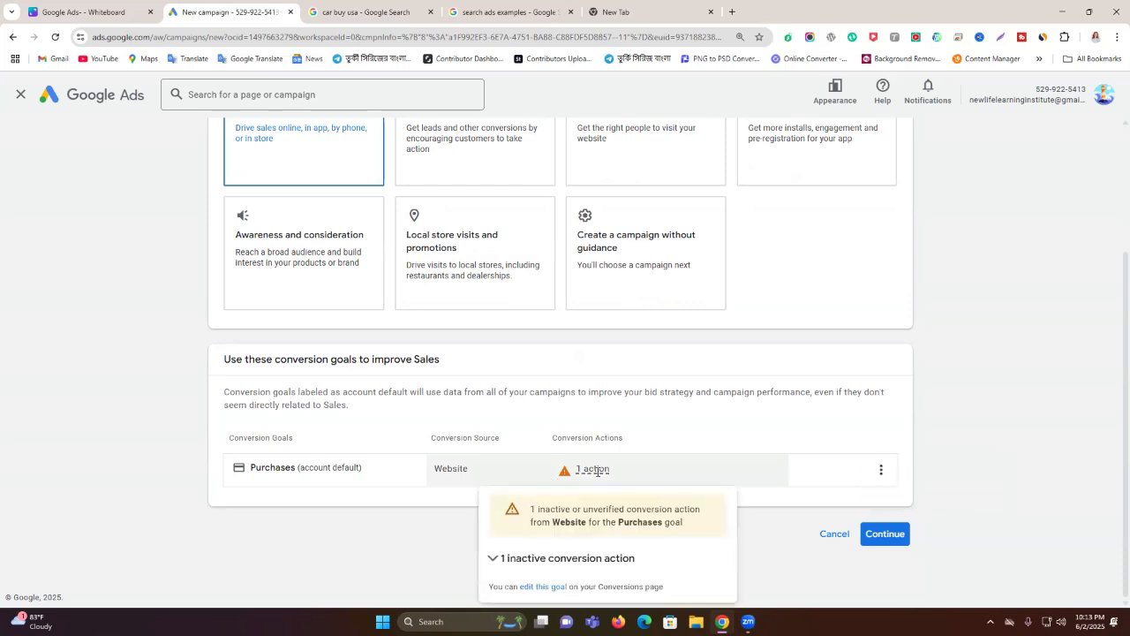
{"action": "left_click", "coordinate": [327, 535]}
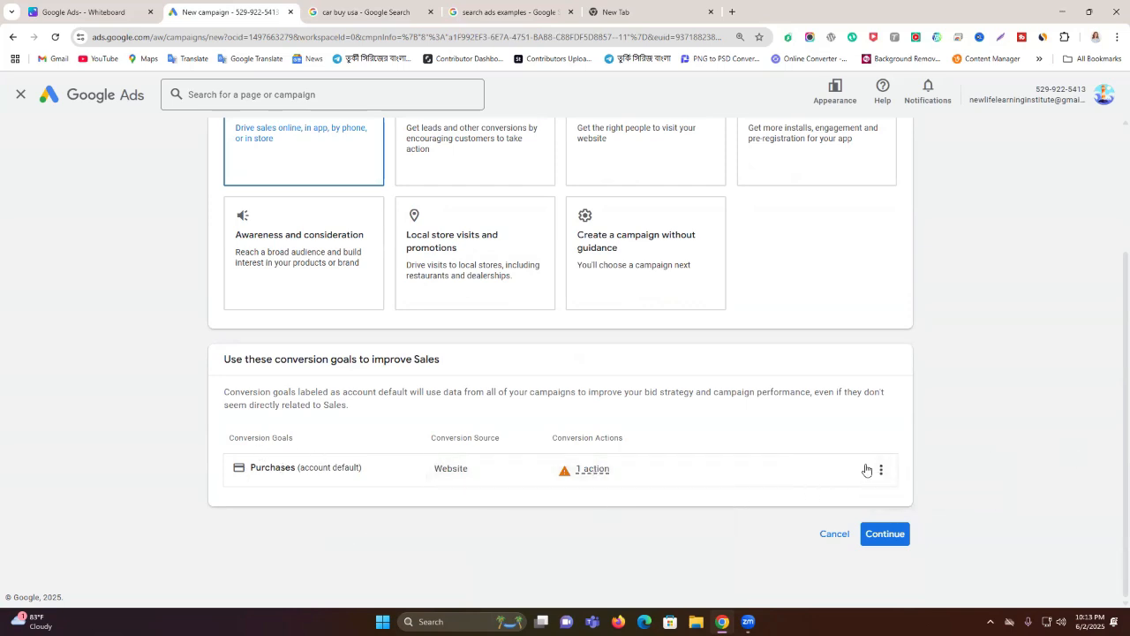
{"action": "left_click", "coordinate": [877, 470]}
{"action": "double_click", "coordinate": [902, 484]}
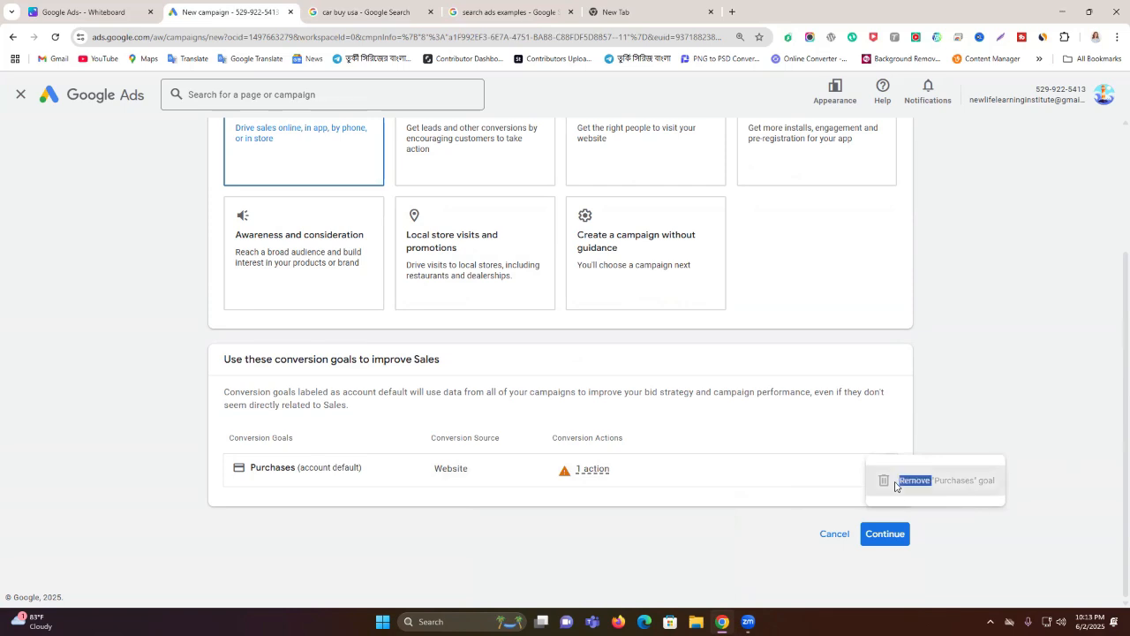
Step: Expand the inactive conversion action of the Purchases goal and open that goal for editing on the Conversions page
{"action": "left_click", "coordinate": [575, 472]}
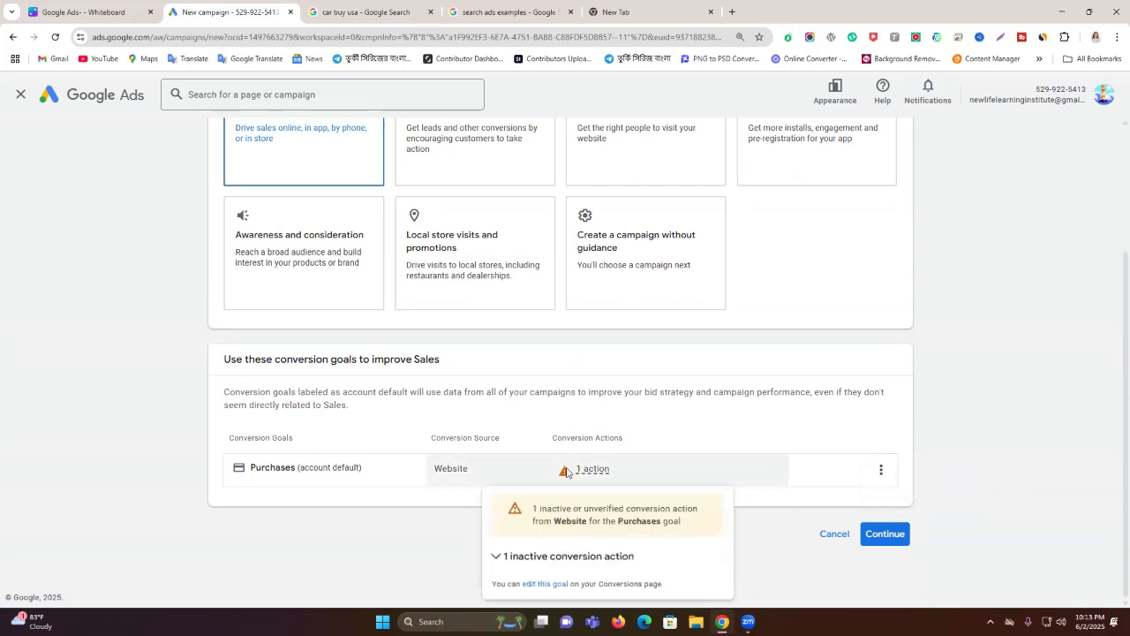
{"action": "left_click", "coordinate": [601, 546]}
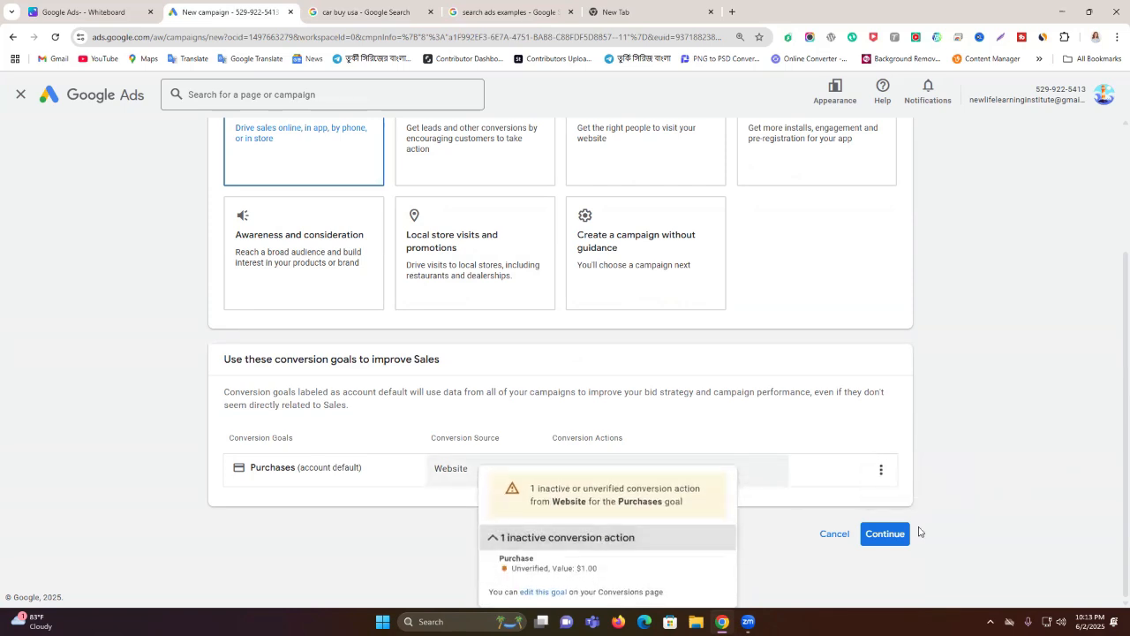
{"action": "key", "text": "ctrl+minus"}
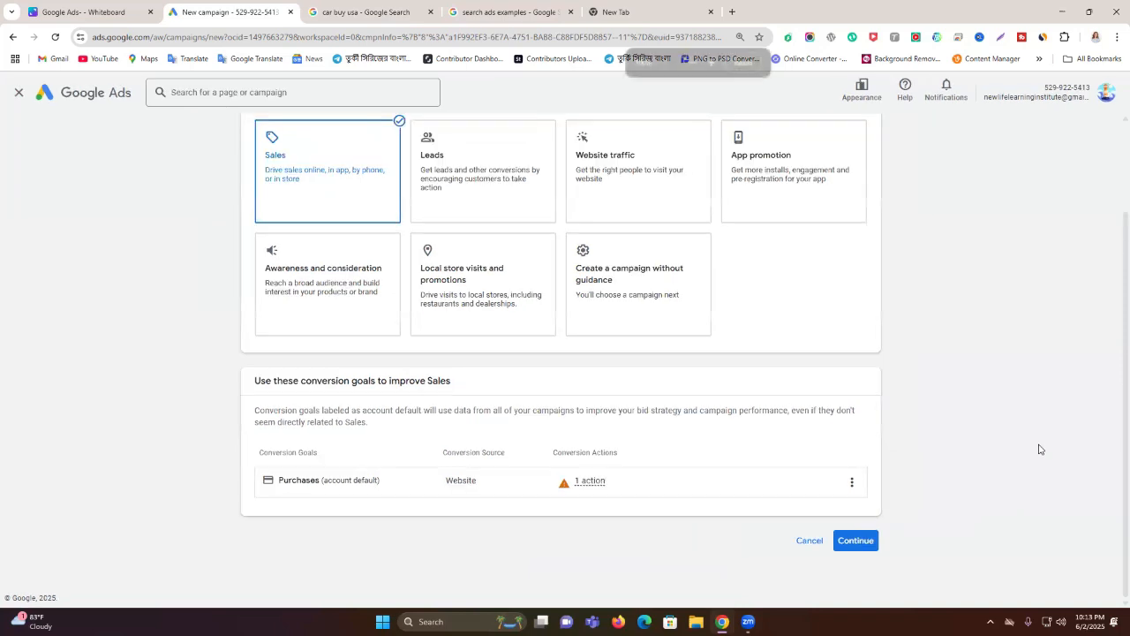
{"action": "left_click_drag", "start_coordinate": [602, 494], "coordinate": [576, 495]}
{"action": "left_click", "coordinate": [577, 496]}
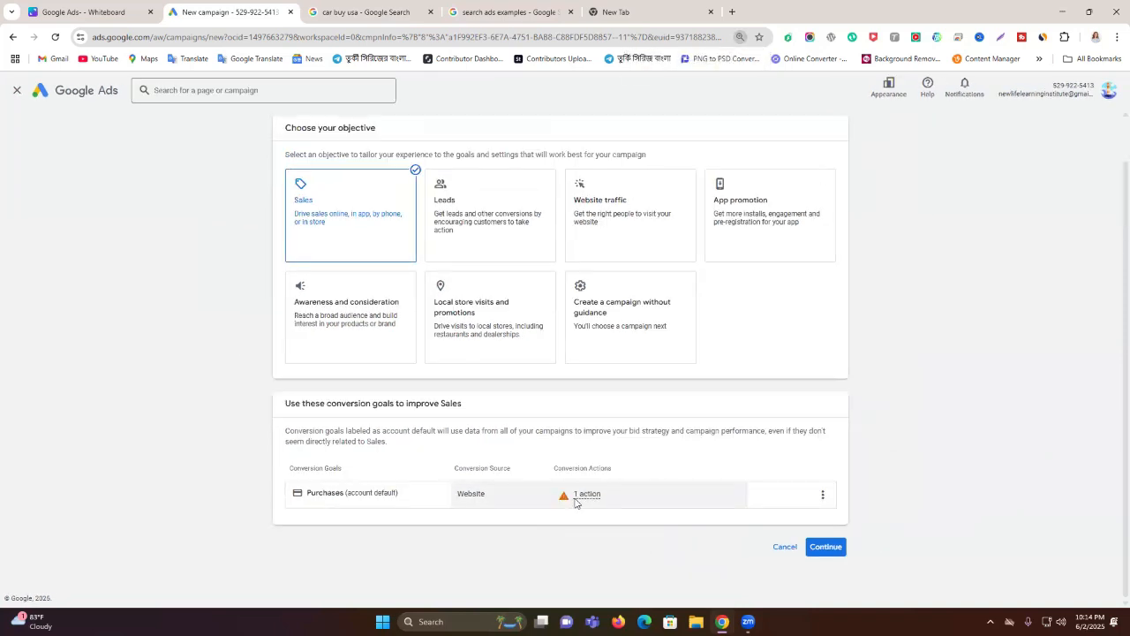
{"action": "mouse_move", "coordinate": [577, 502]}
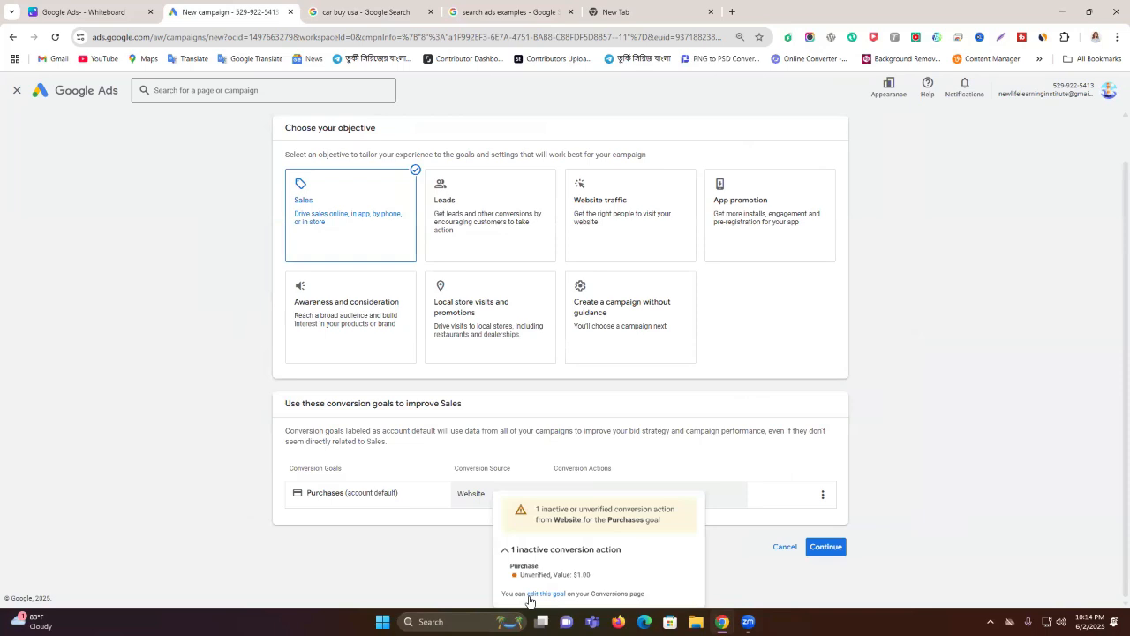
{"action": "left_click", "coordinate": [549, 596]}
{"action": "left_click", "coordinate": [691, 389]}
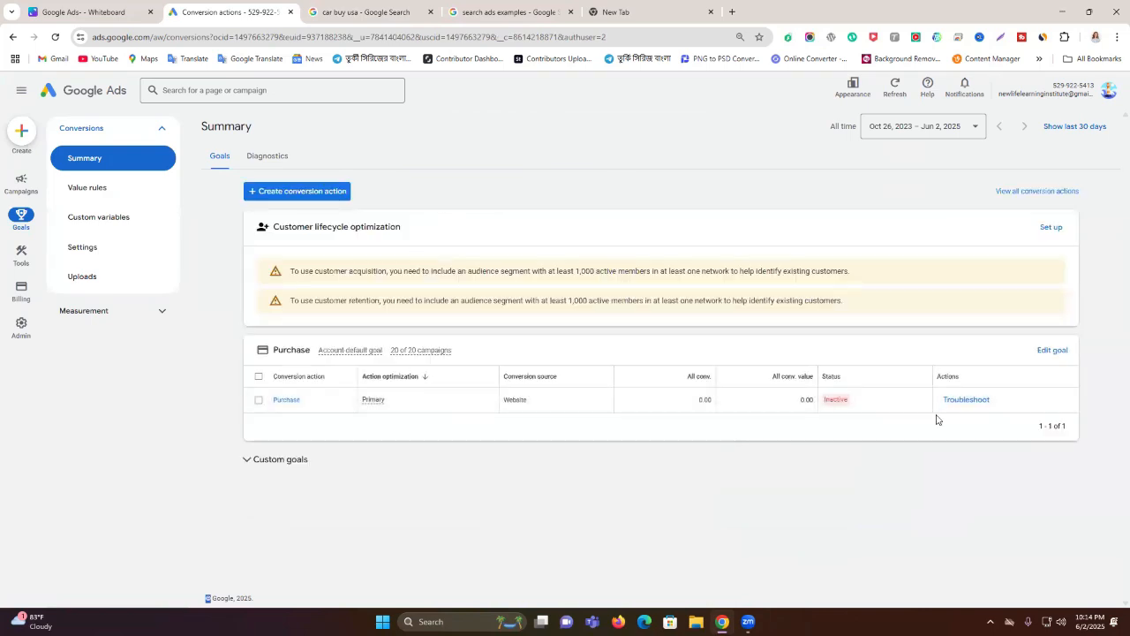
{"action": "left_click", "coordinate": [974, 403]}
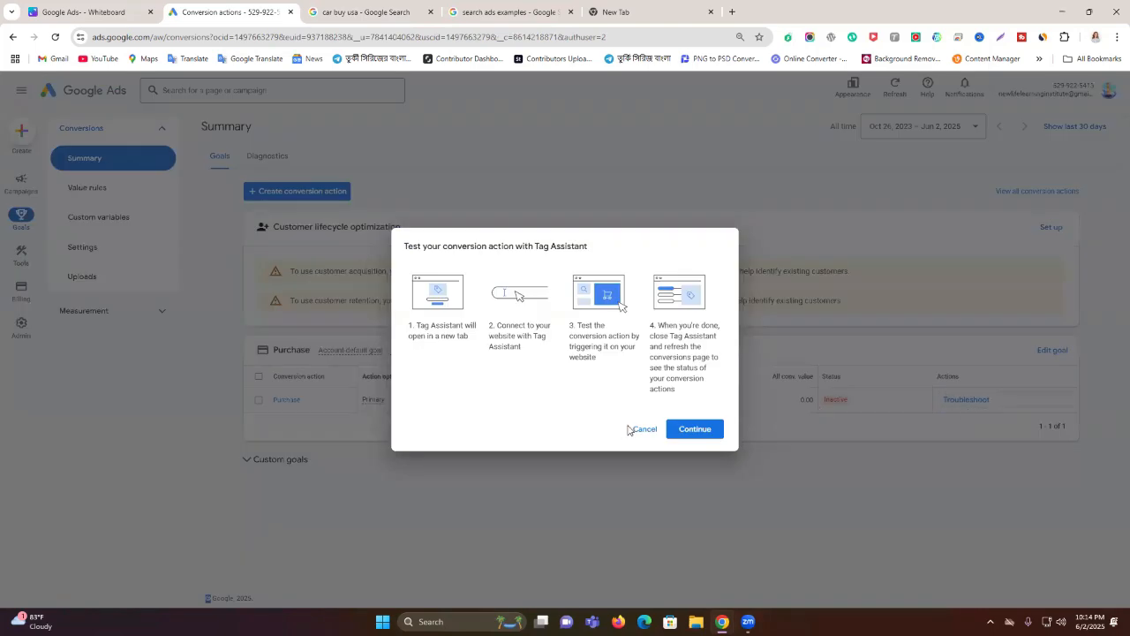
{"action": "left_click", "coordinate": [714, 432]}
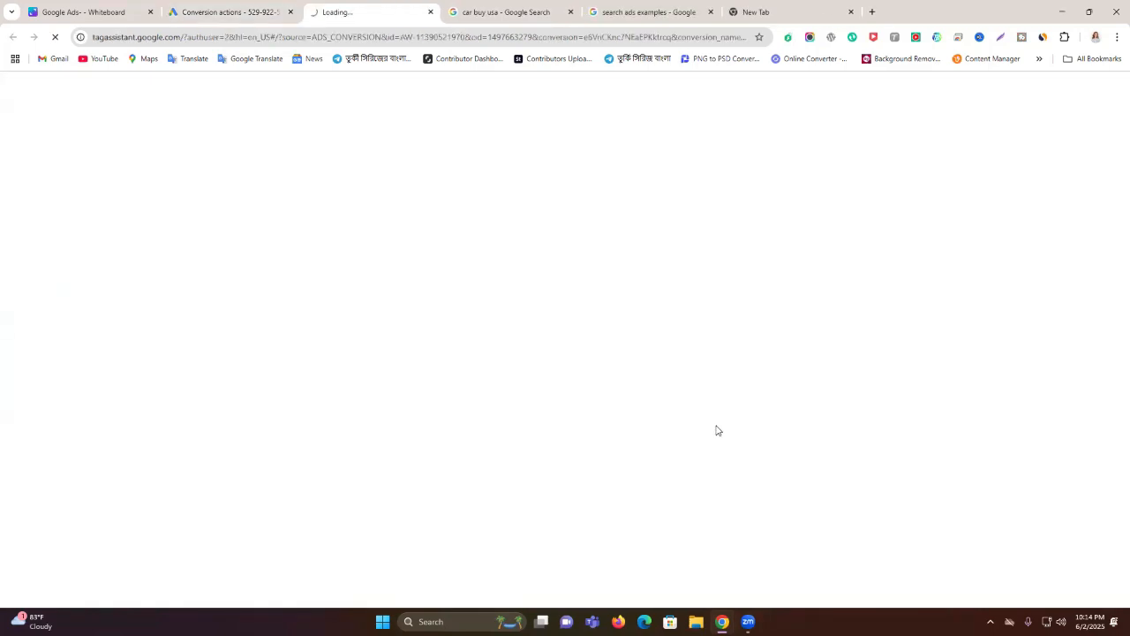
{"action": "left_click", "coordinate": [431, 12]}
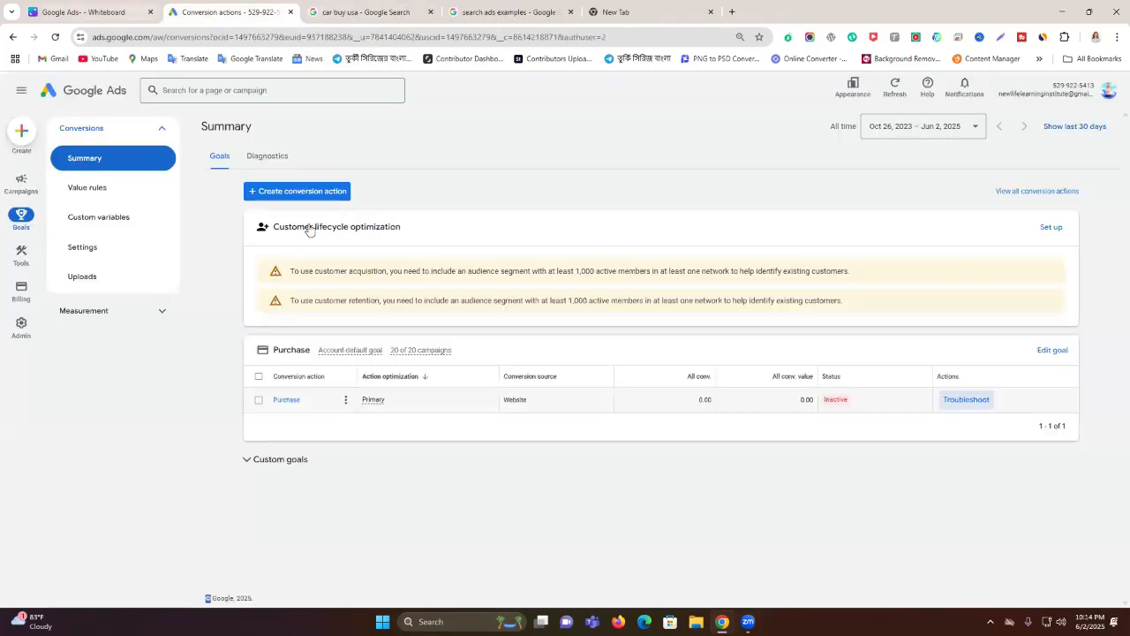
Step: Remove the Purchase conversion action from the Purchase goal and view the removed conversion actions
{"action": "left_click", "coordinate": [370, 399]}
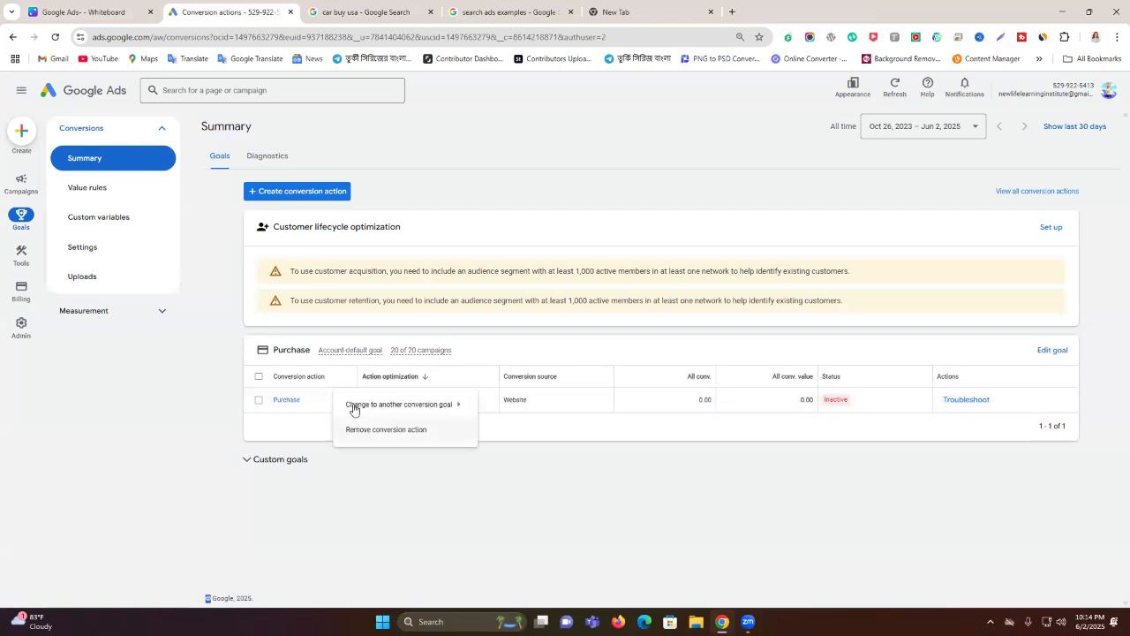
{"action": "left_click", "coordinate": [389, 426]}
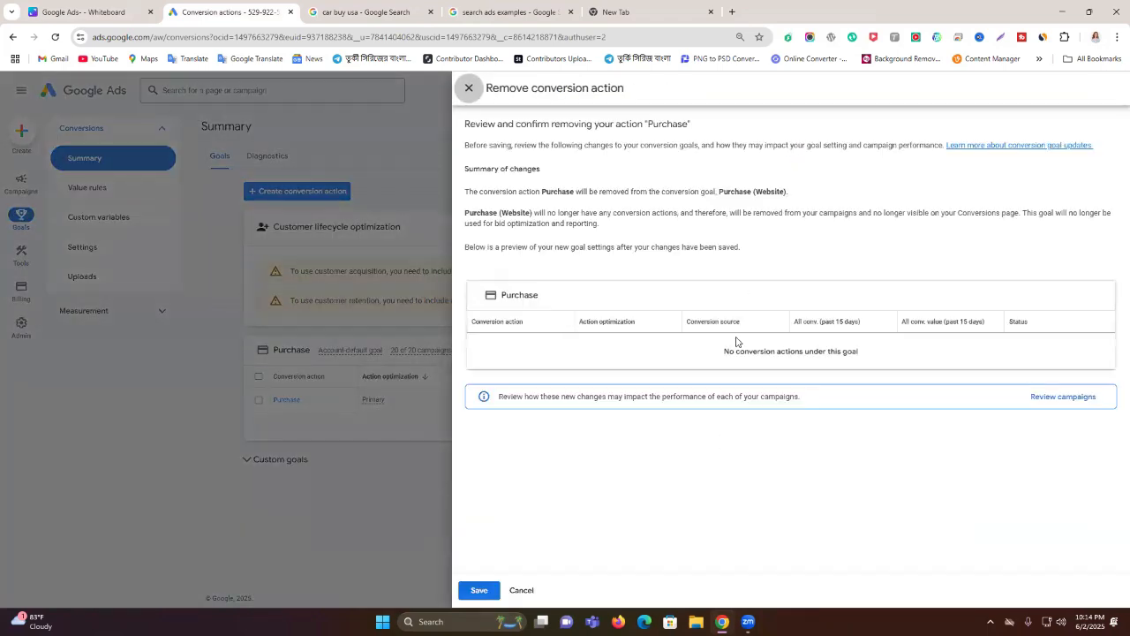
{"action": "left_click", "coordinate": [467, 593]}
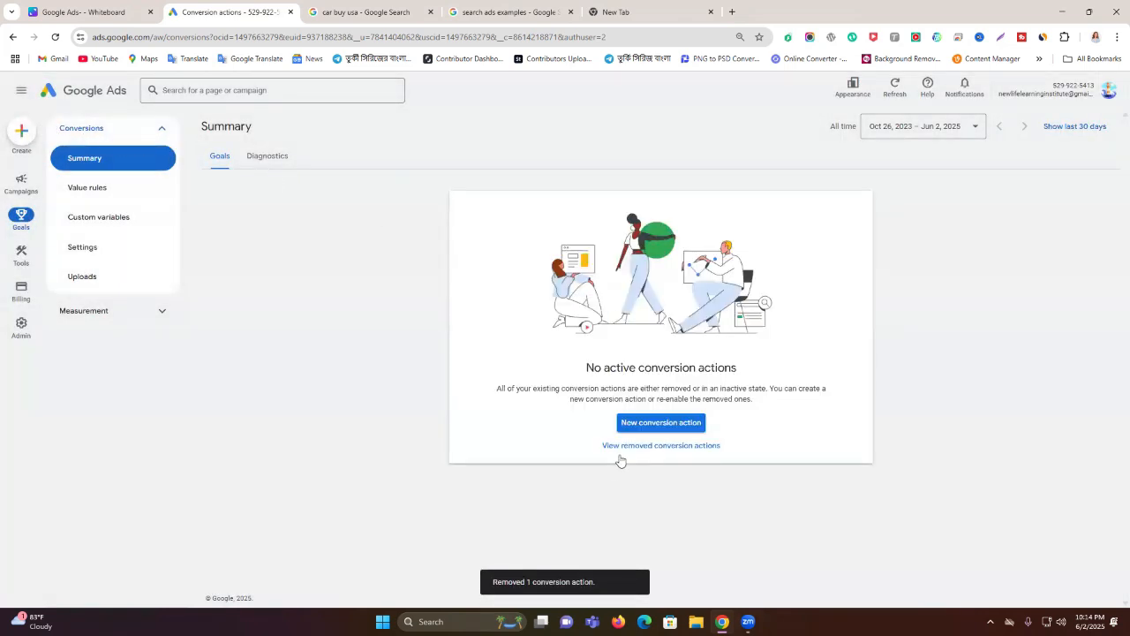
{"action": "left_click", "coordinate": [627, 445]}
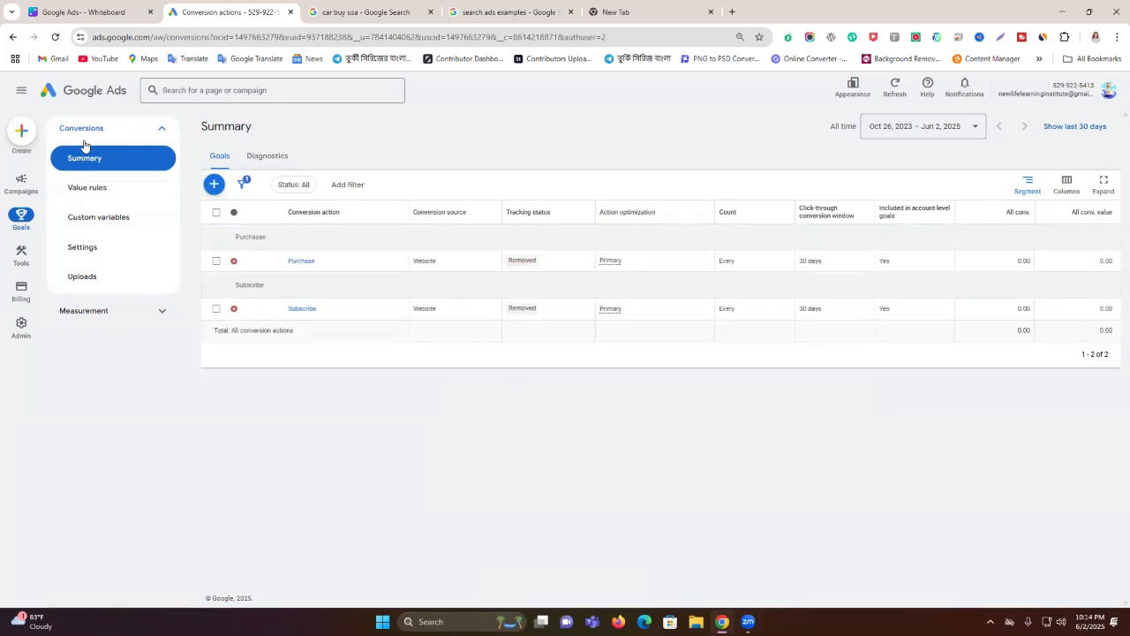
Step: Start a new campaign from the campaigns overview and choose Sales as its objective
{"action": "mouse_move", "coordinate": [31, 177]}
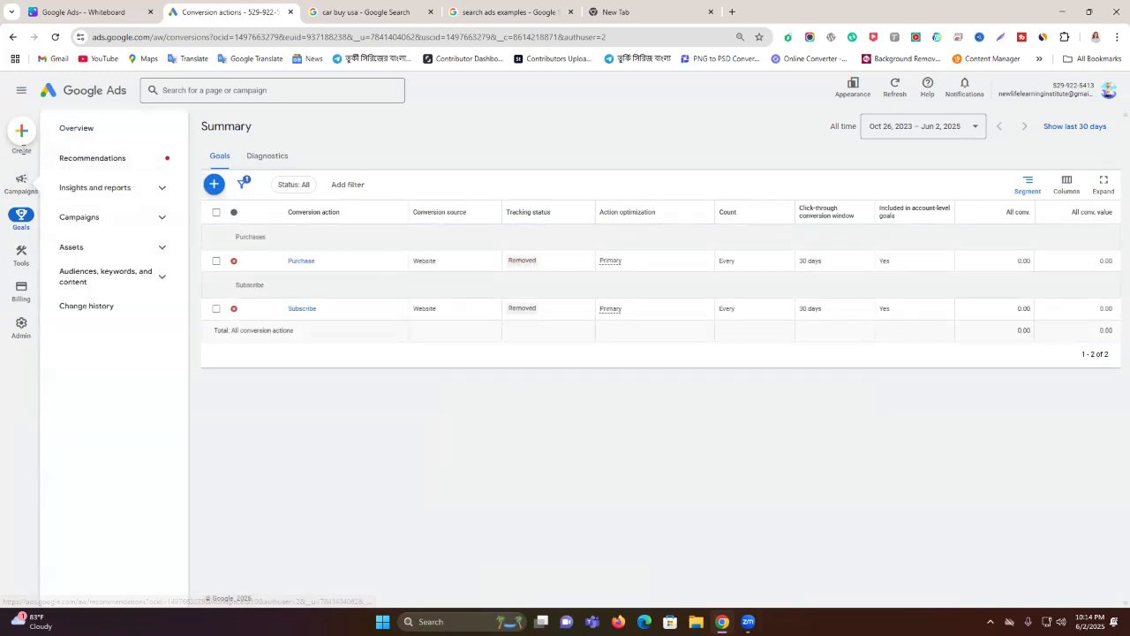
{"action": "left_click", "coordinate": [21, 185]}
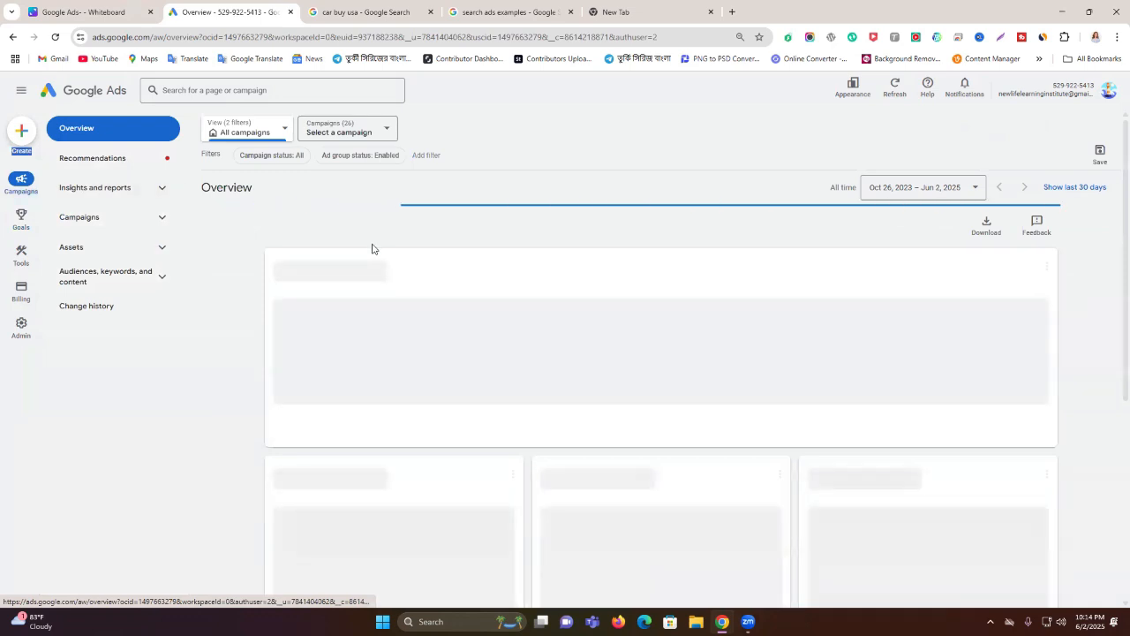
{"action": "left_click", "coordinate": [24, 134]}
{"action": "left_click", "coordinate": [292, 235]}
{"action": "left_click", "coordinate": [304, 227]}
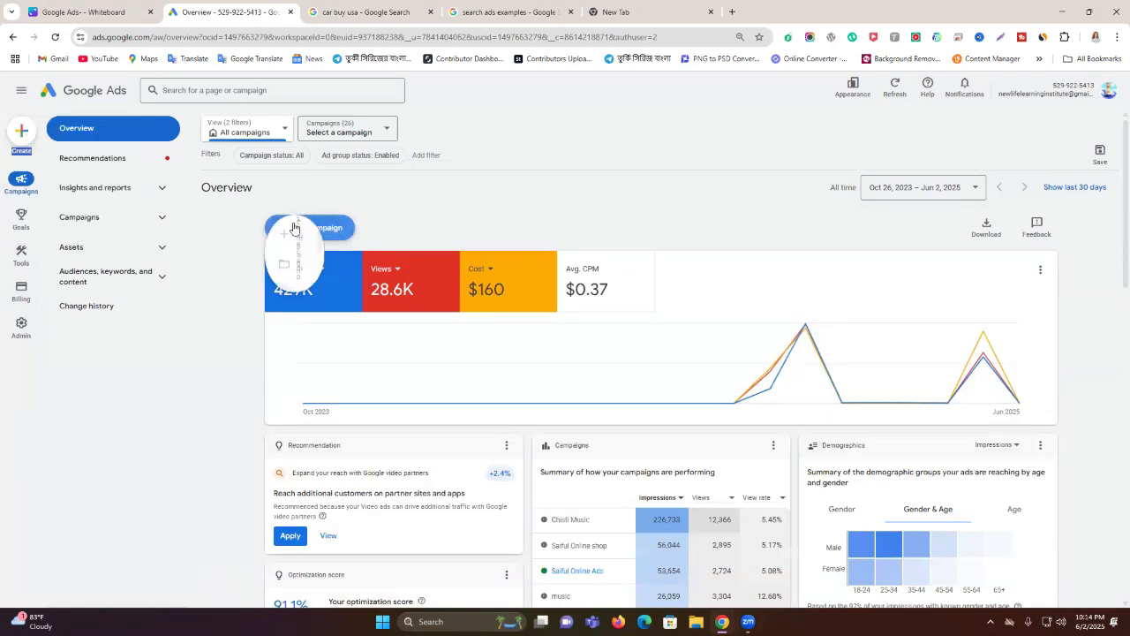
{"action": "left_click", "coordinate": [334, 245]}
{"action": "left_click", "coordinate": [379, 309]}
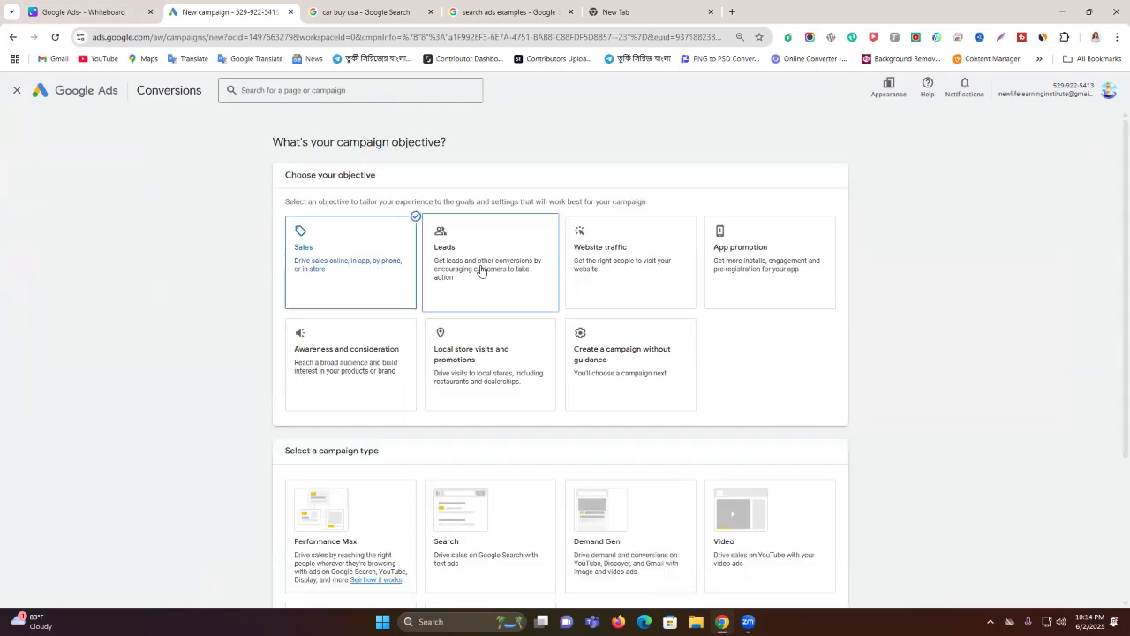
Step: Review the objectives and the campaign types offered for the Sales campaign
{"action": "scroll", "coordinate": [833, 272], "scroll_direction": "down", "scroll_amount": 3}
{"action": "scroll", "coordinate": [706, 273], "scroll_direction": "up", "scroll_amount": 2}
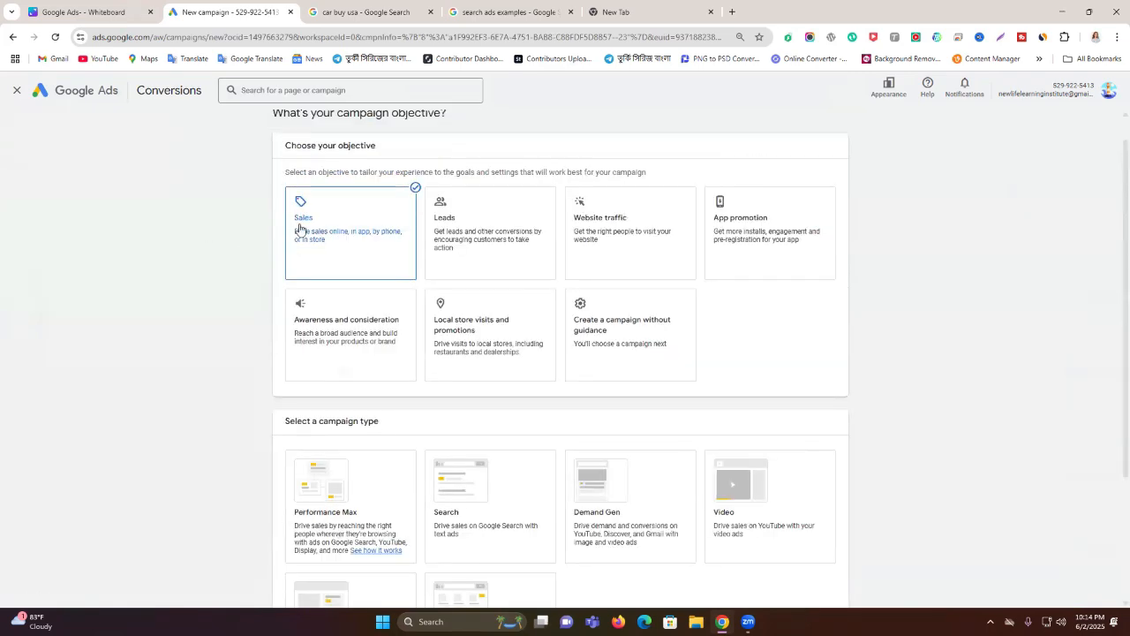
{"action": "scroll", "coordinate": [407, 232], "scroll_direction": "down", "scroll_amount": 2}
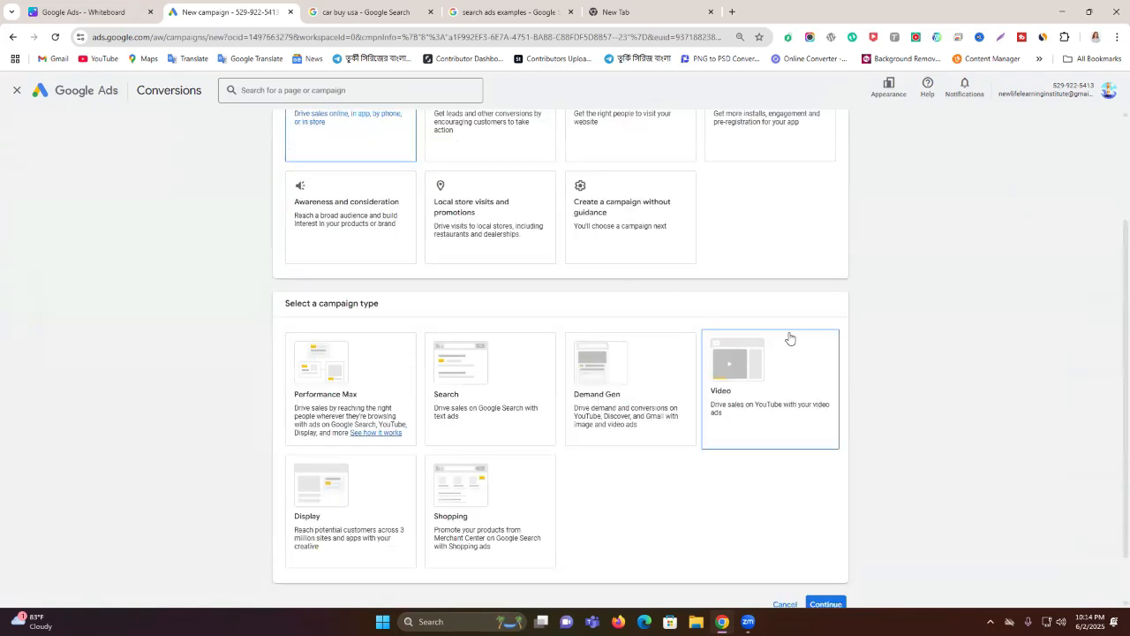
{"action": "scroll", "coordinate": [530, 353], "scroll_direction": "down", "scroll_amount": 1}
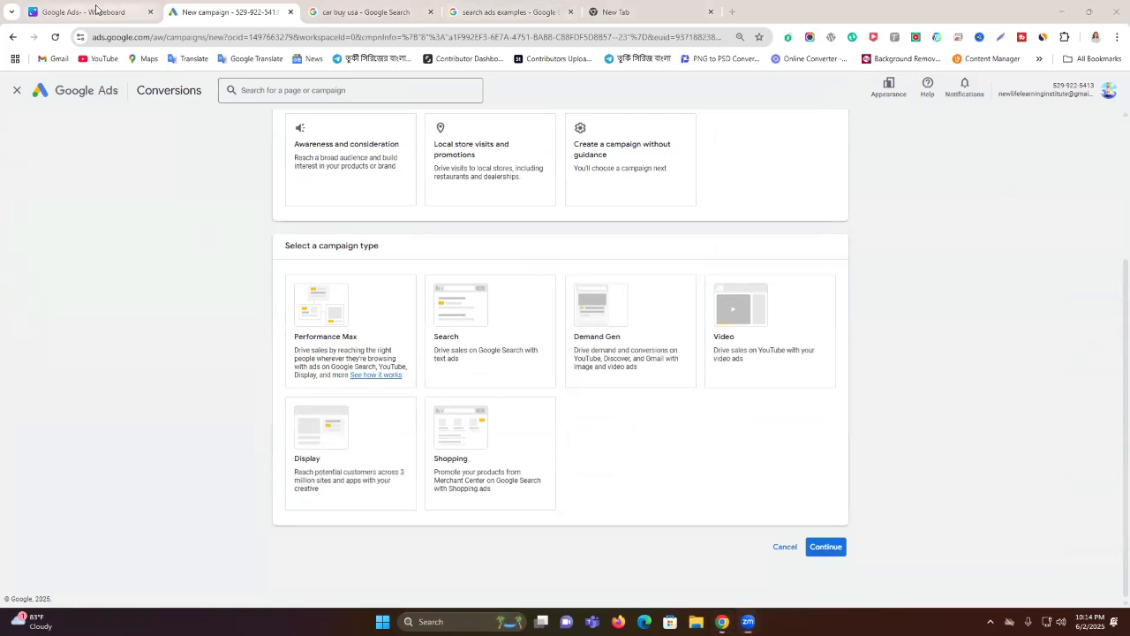
Step: Switch to the Canva whiteboard, place its tab after the campaign tab and examine the campaign type diagram
{"action": "left_click", "coordinate": [78, 16]}
{"action": "left_click_drag", "start_coordinate": [78, 16], "coordinate": [217, 18]}
{"action": "scroll", "coordinate": [794, 397], "scroll_direction": "down", "scroll_amount": 1}
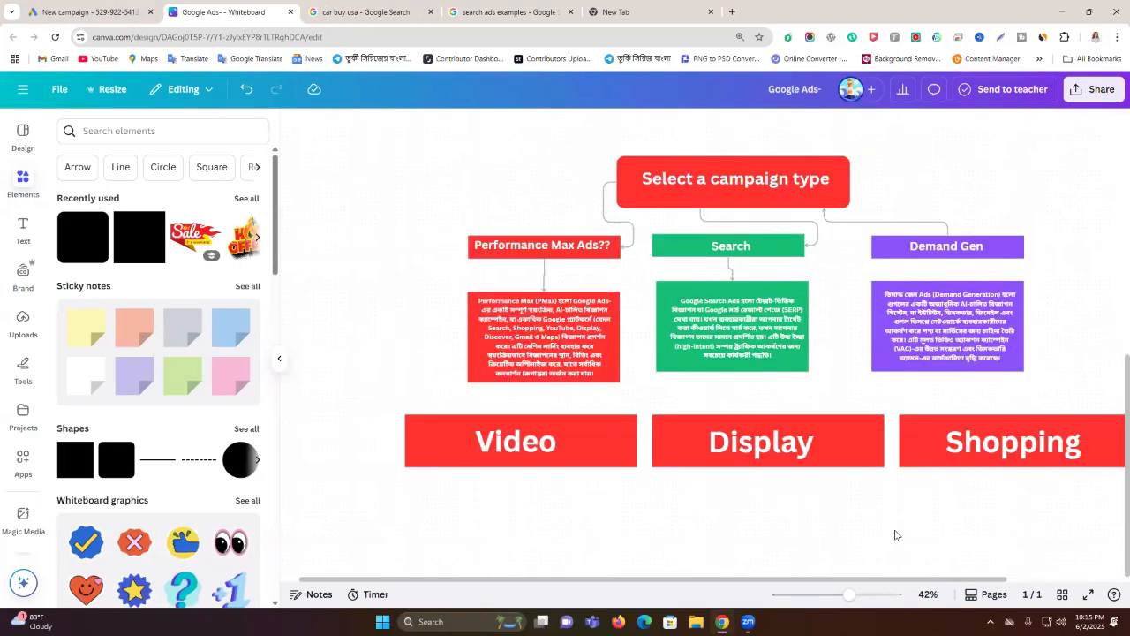
{"action": "left_click_drag", "start_coordinate": [849, 595], "coordinate": [851, 595]}
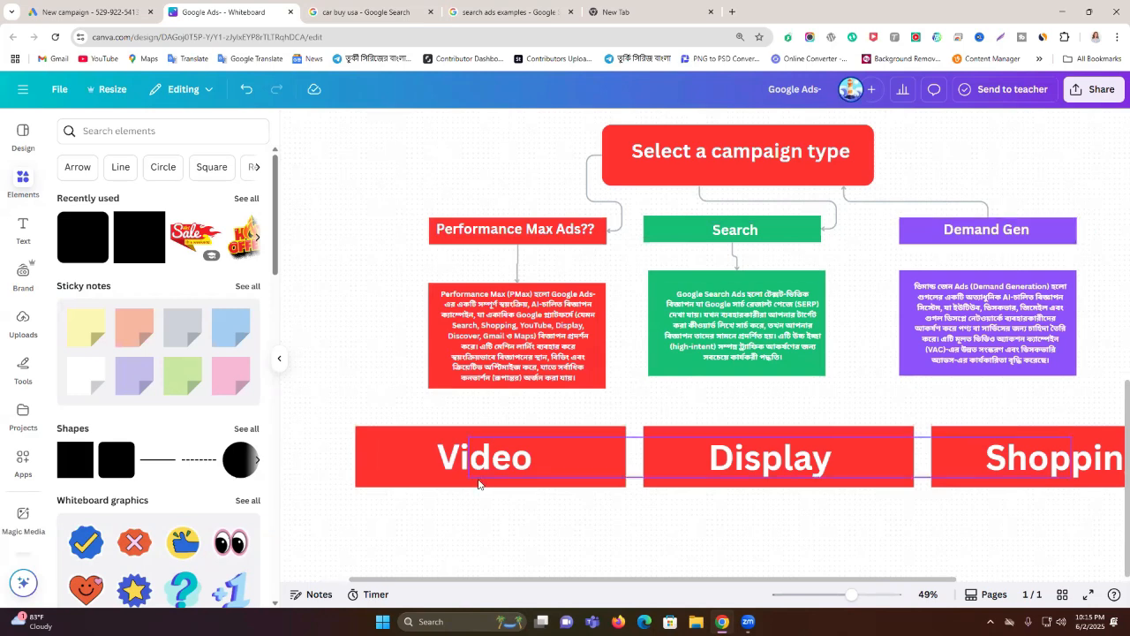
{"action": "left_click_drag", "start_coordinate": [819, 581], "coordinate": [868, 584]}
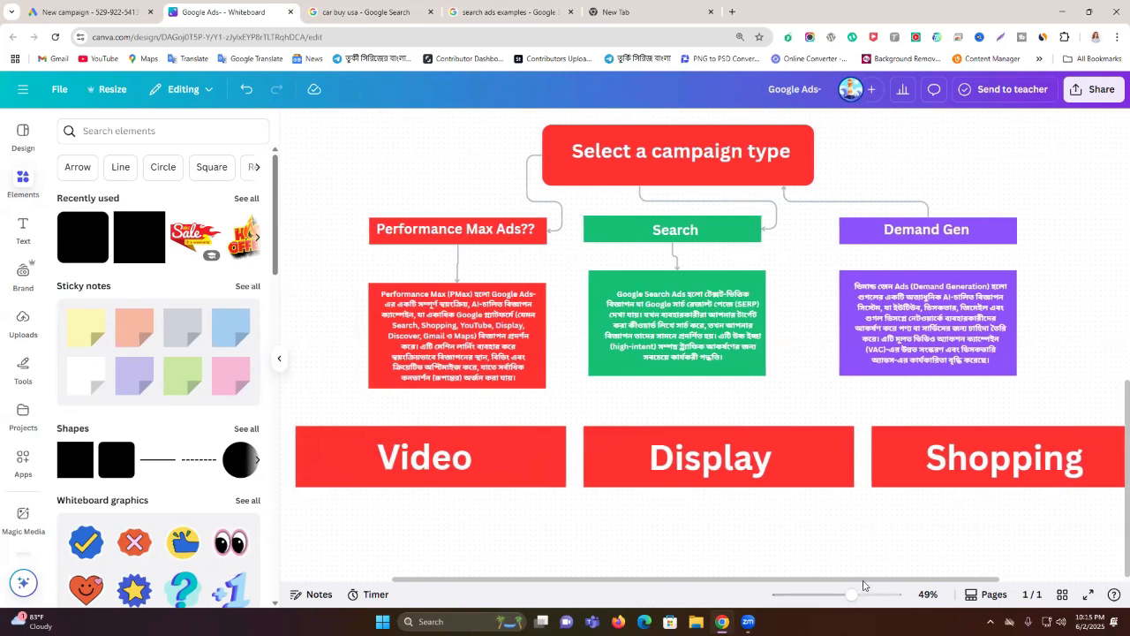
Step: Choose Performance Max as the campaign type in Google Ads and return to its explanation on the Canva whiteboard
{"action": "left_click", "coordinate": [92, 12]}
{"action": "left_click", "coordinate": [314, 351]}
{"action": "left_click", "coordinate": [315, 315]}
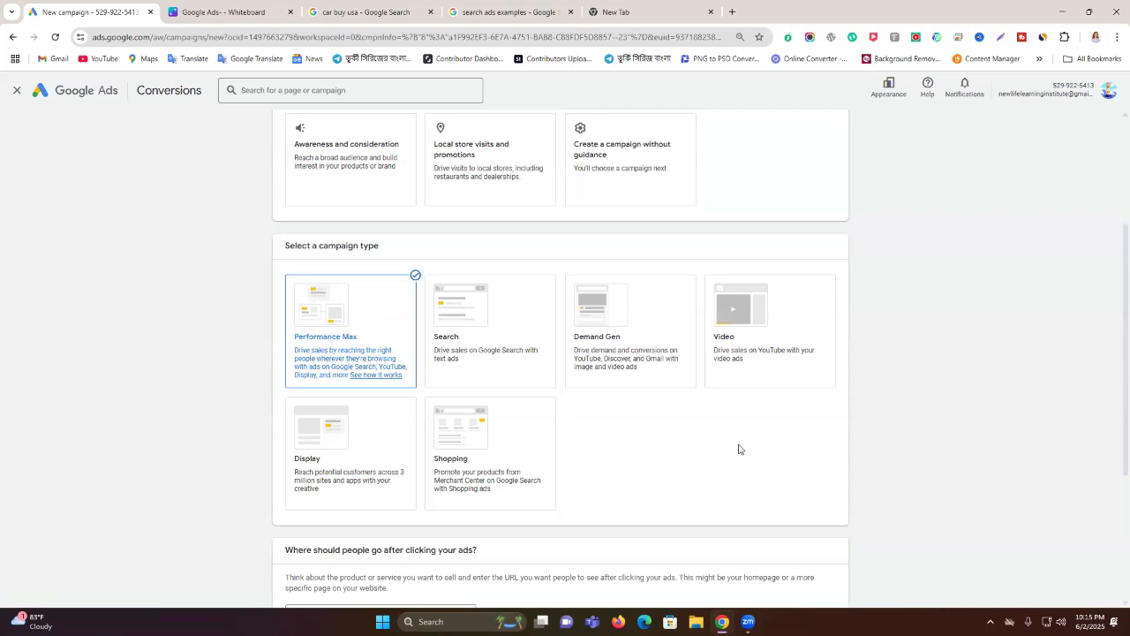
{"action": "left_click", "coordinate": [278, 7]}
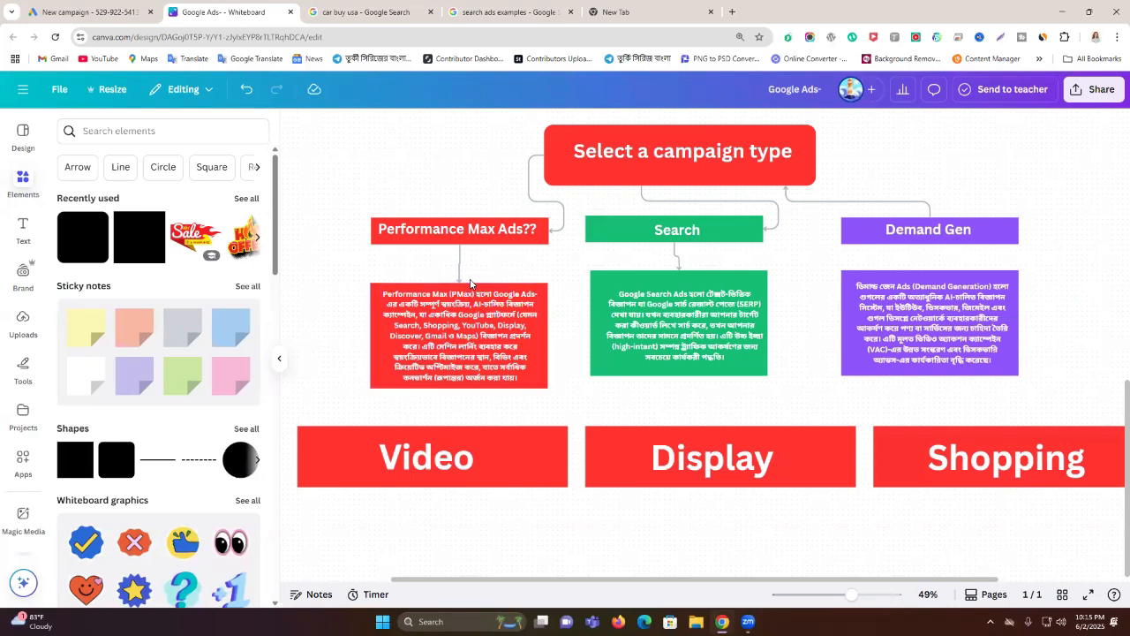
Step: Search Google for "prothom alo" in the empty browser tab and open the newspaper's website
{"action": "key", "text": "ctrl+5"}
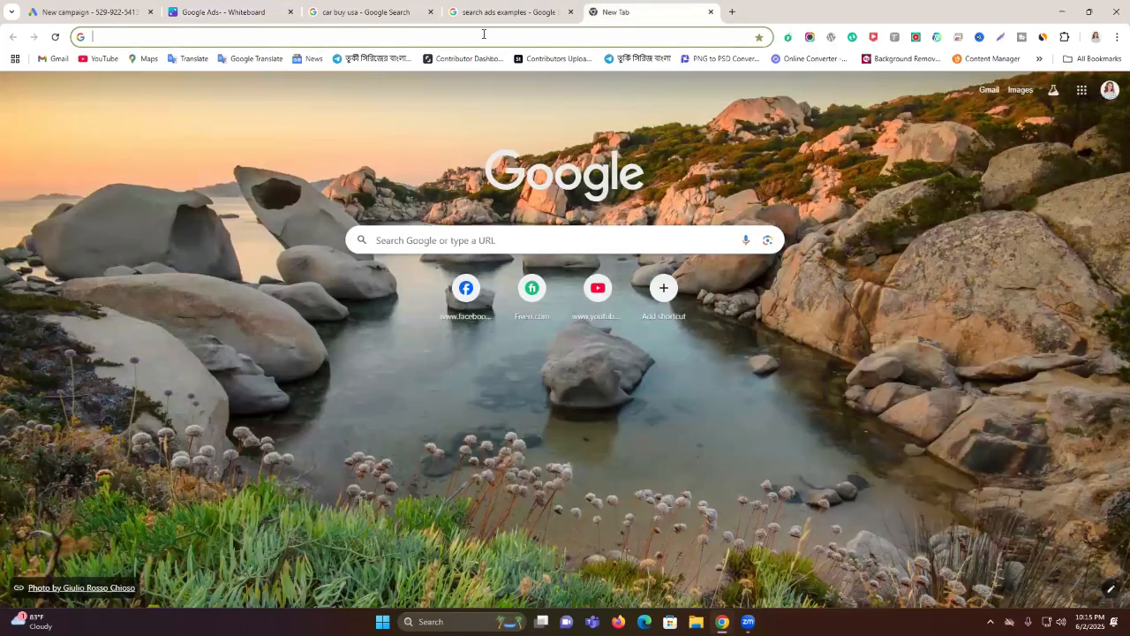
{"action": "left_click", "coordinate": [483, 34]}
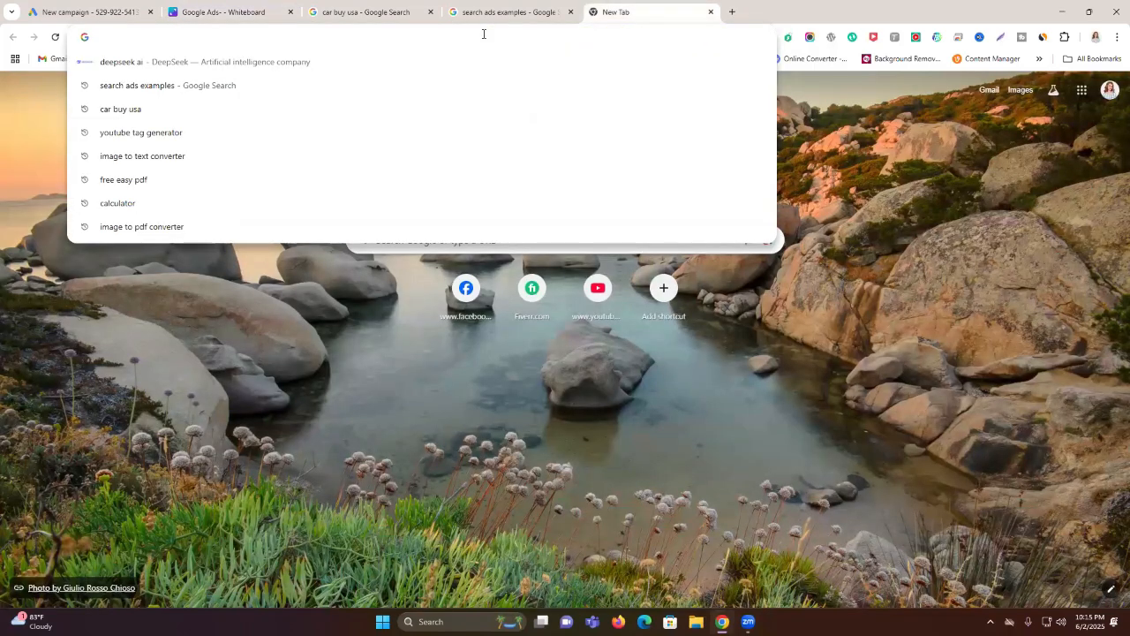
{"action": "type", "text": "pr"}
{"action": "key", "text": "BackSpace"}
{"action": "key", "text": "BackSpace"}
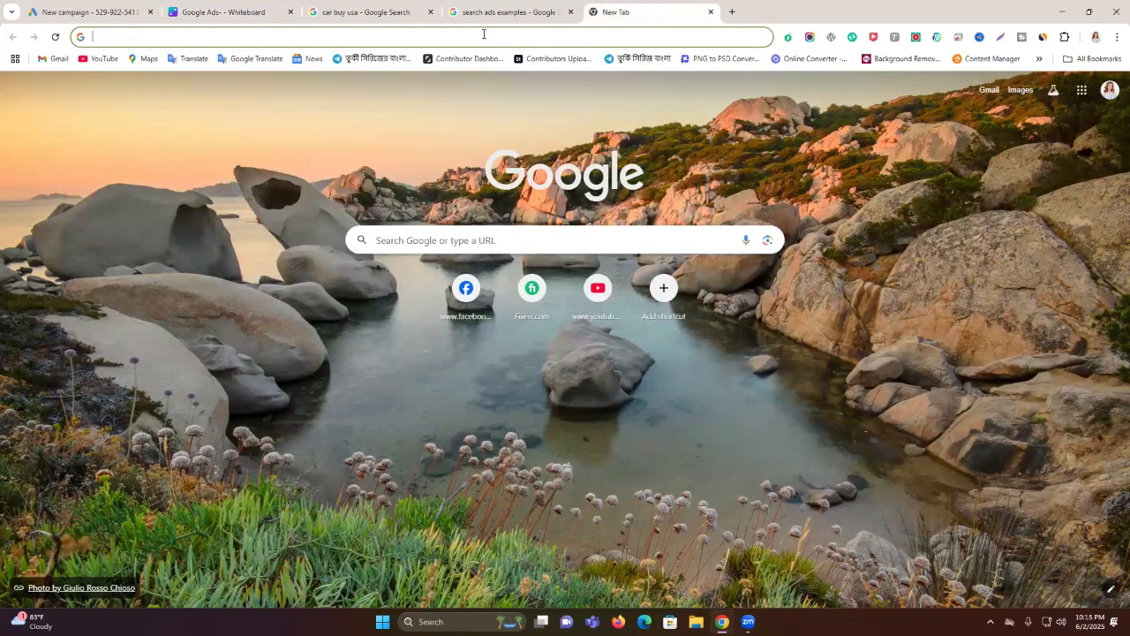
{"action": "type", "text": "pro"}
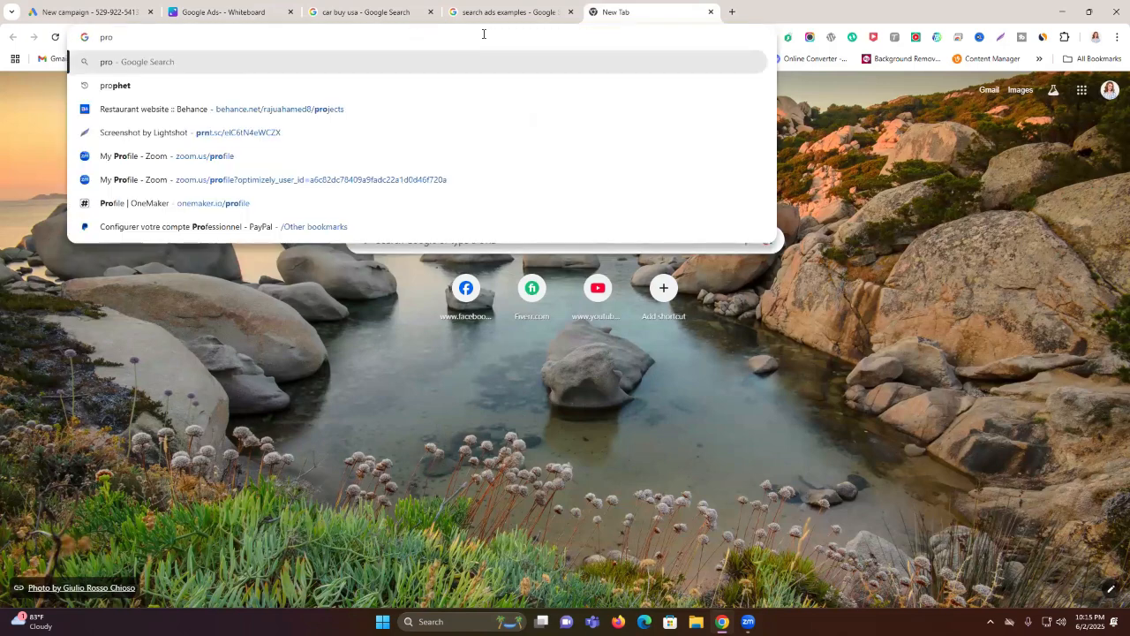
{"action": "type", "text": "moth"}
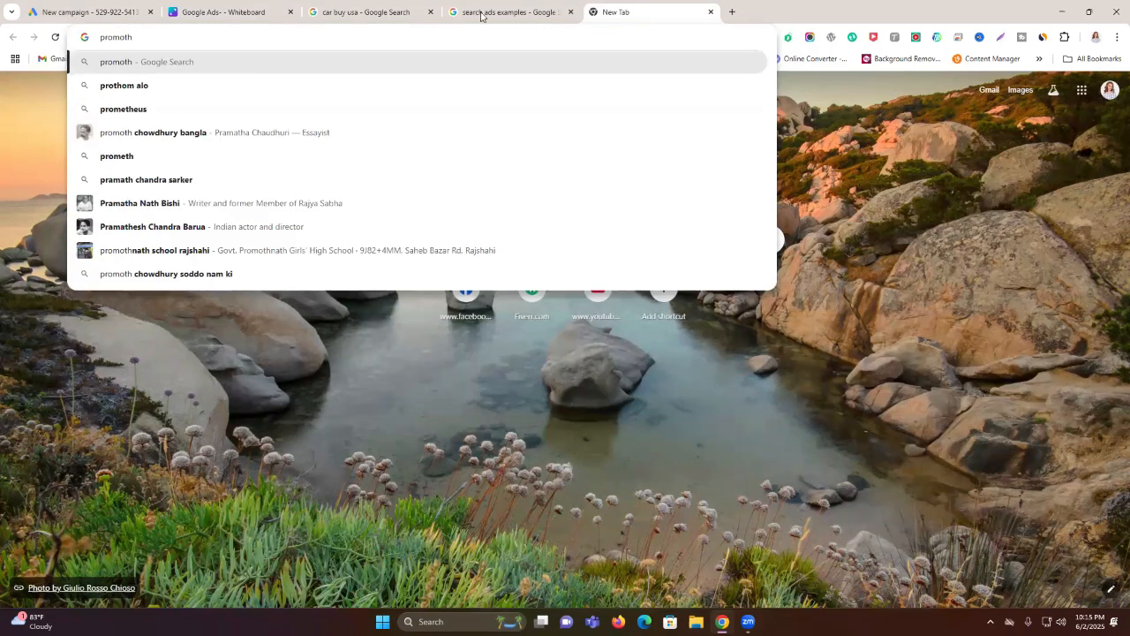
{"action": "left_click", "coordinate": [295, 85]}
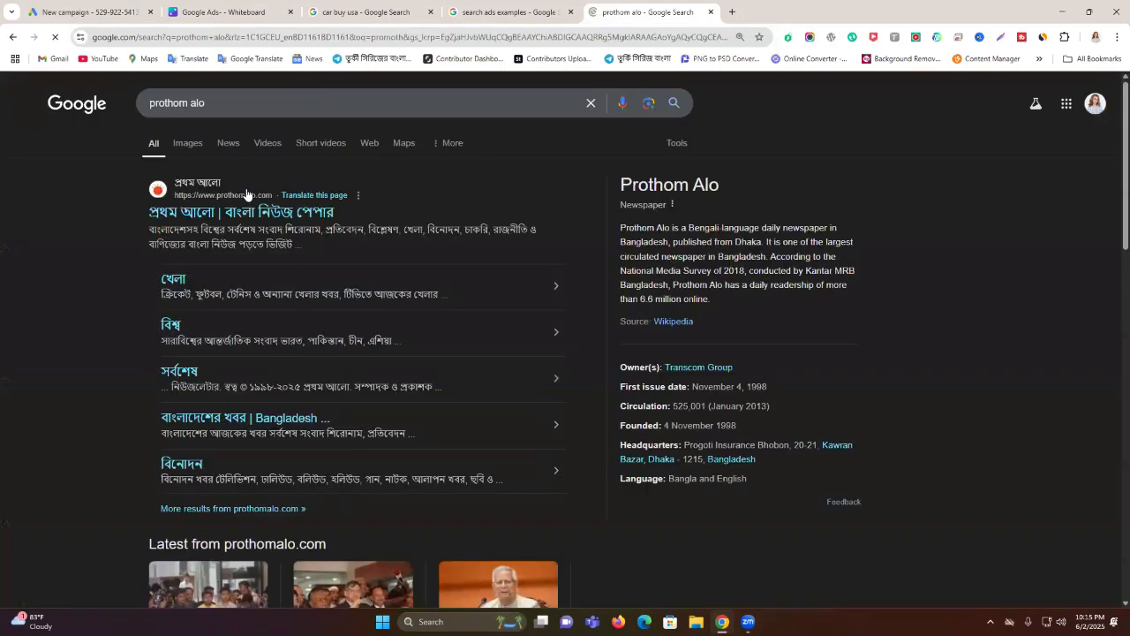
{"action": "left_click", "coordinate": [243, 210]}
Step: Dismiss the pop-up ad on the Prothom Alo homepage and examine the display ads placed throughout the page
{"action": "scroll", "coordinate": [766, 282], "scroll_direction": "down", "scroll_amount": 3}
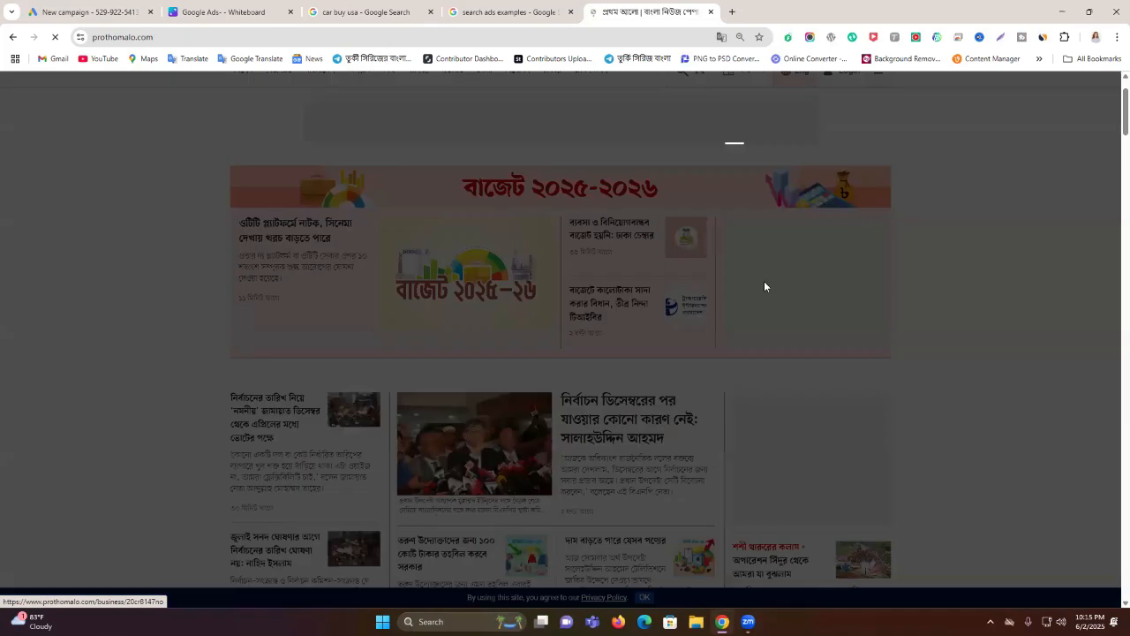
{"action": "left_click", "coordinate": [733, 151]}
{"action": "scroll", "coordinate": [776, 318], "scroll_direction": "down", "scroll_amount": 2}
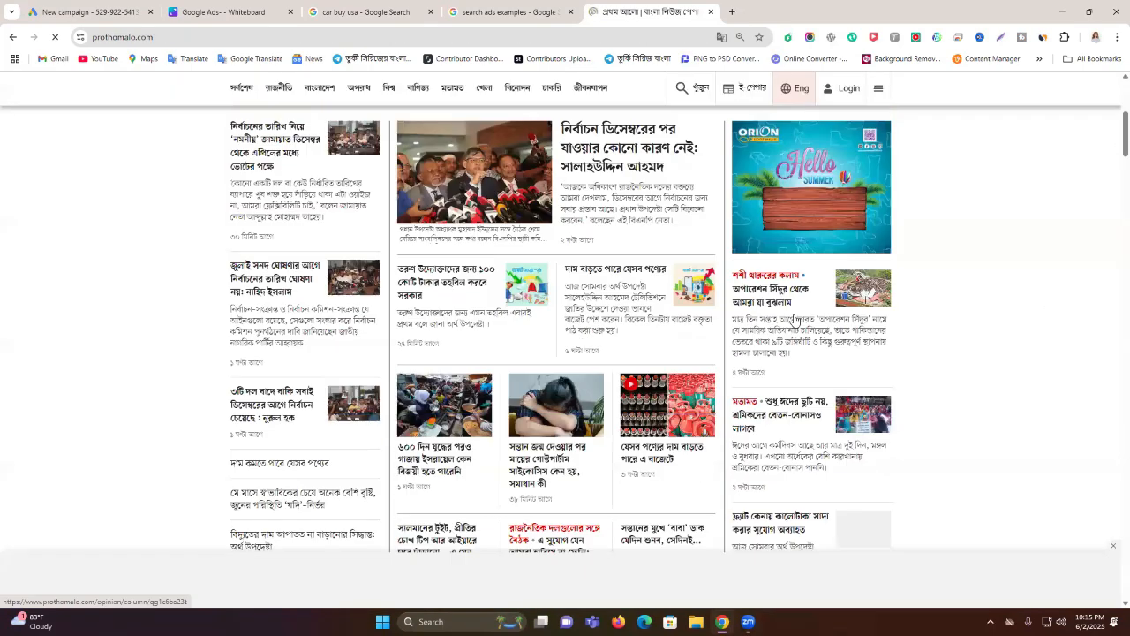
{"action": "scroll", "coordinate": [744, 307], "scroll_direction": "up", "scroll_amount": 1}
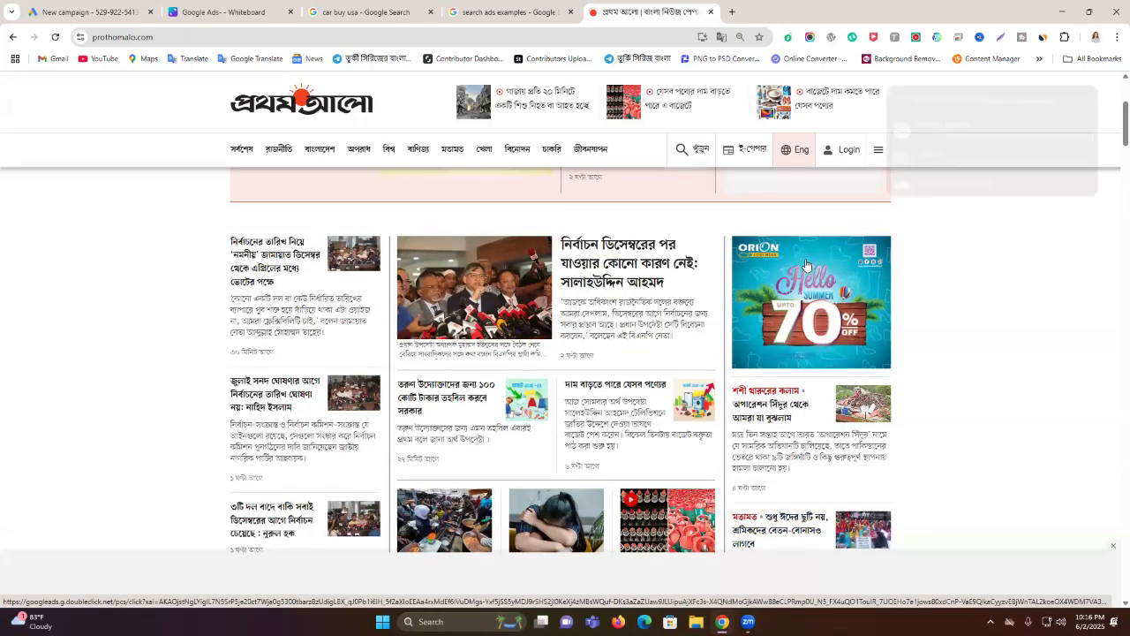
{"action": "scroll", "coordinate": [928, 323], "scroll_direction": "down", "scroll_amount": 5}
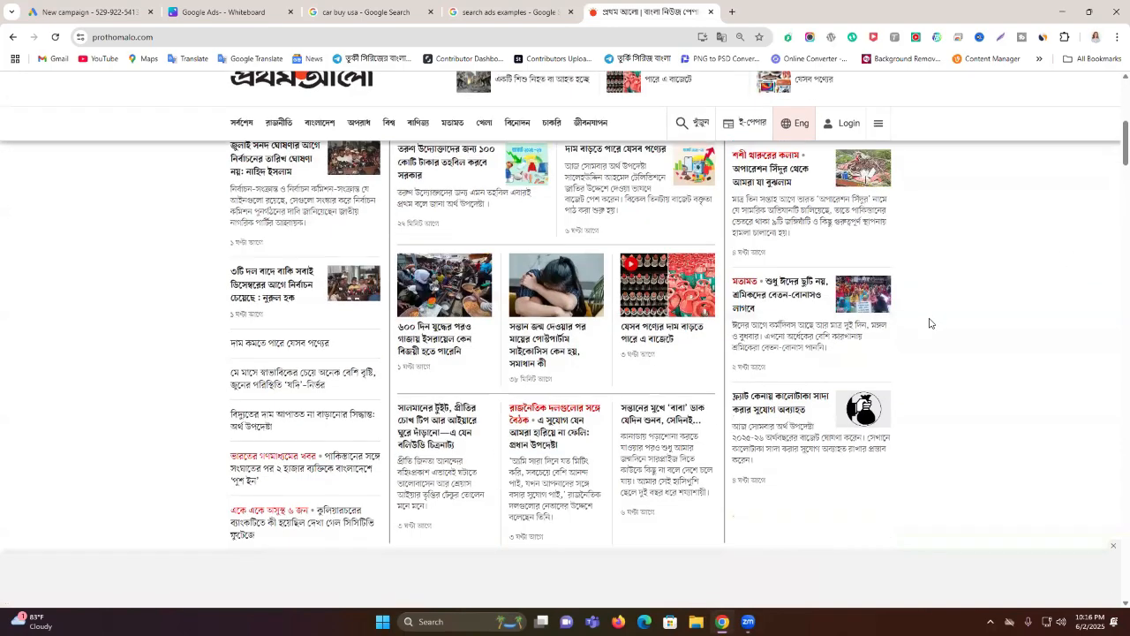
{"action": "scroll", "coordinate": [353, 231], "scroll_direction": "up", "scroll_amount": 2}
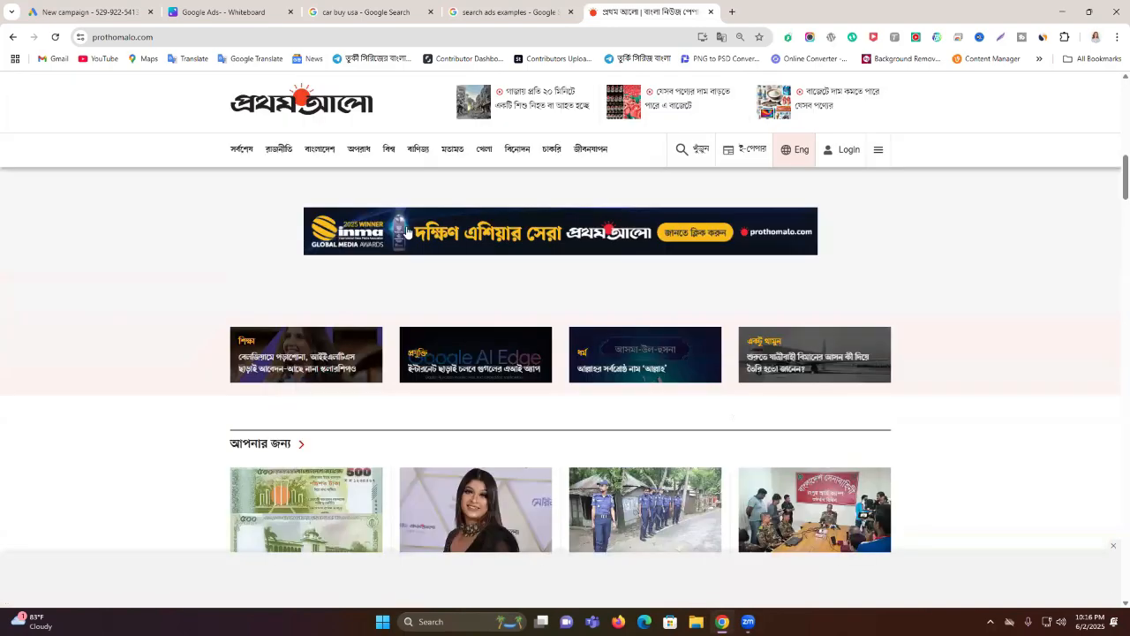
{"action": "scroll", "coordinate": [500, 242], "scroll_direction": "down", "scroll_amount": 10}
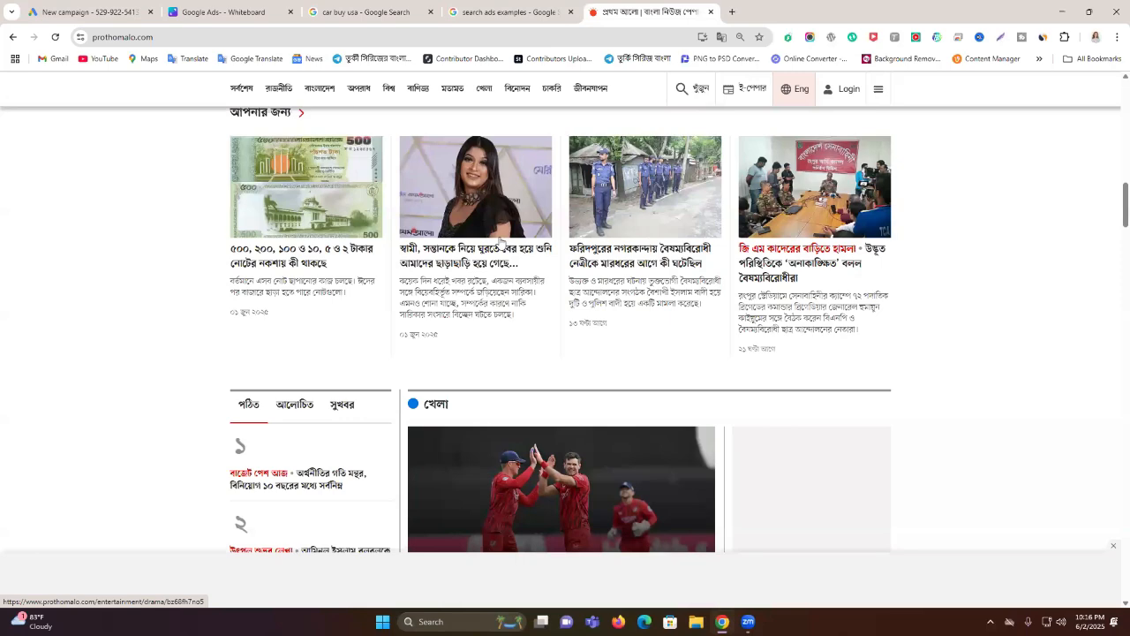
{"action": "scroll", "coordinate": [541, 249], "scroll_direction": "down", "scroll_amount": 10}
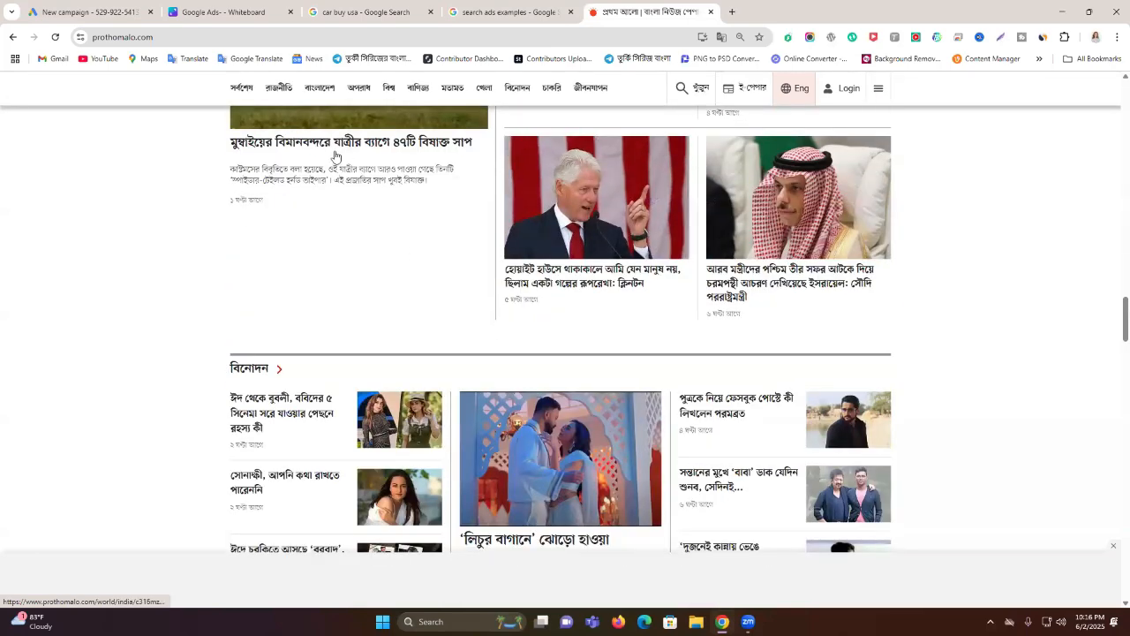
Step: Open the article about snakes at Mumbai airport, close its pop-up ad and examine the ads beside the story
{"action": "left_click", "coordinate": [526, 190]}
{"action": "scroll", "coordinate": [864, 221], "scroll_direction": "down", "scroll_amount": 3}
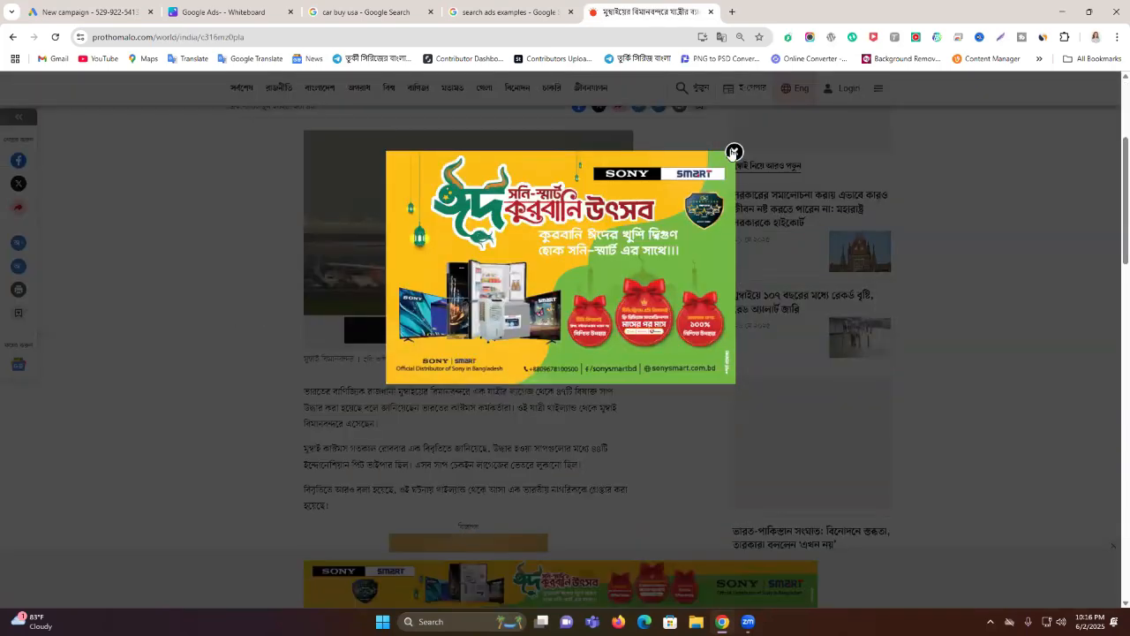
{"action": "scroll", "coordinate": [864, 221], "scroll_direction": "up", "scroll_amount": 3}
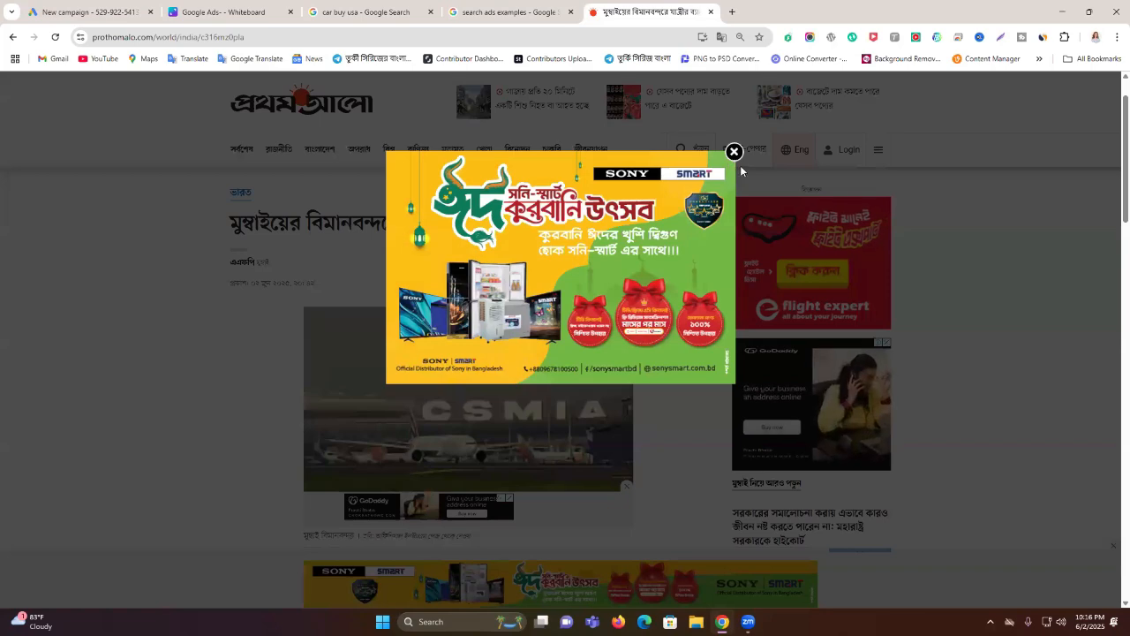
{"action": "left_click", "coordinate": [733, 153]}
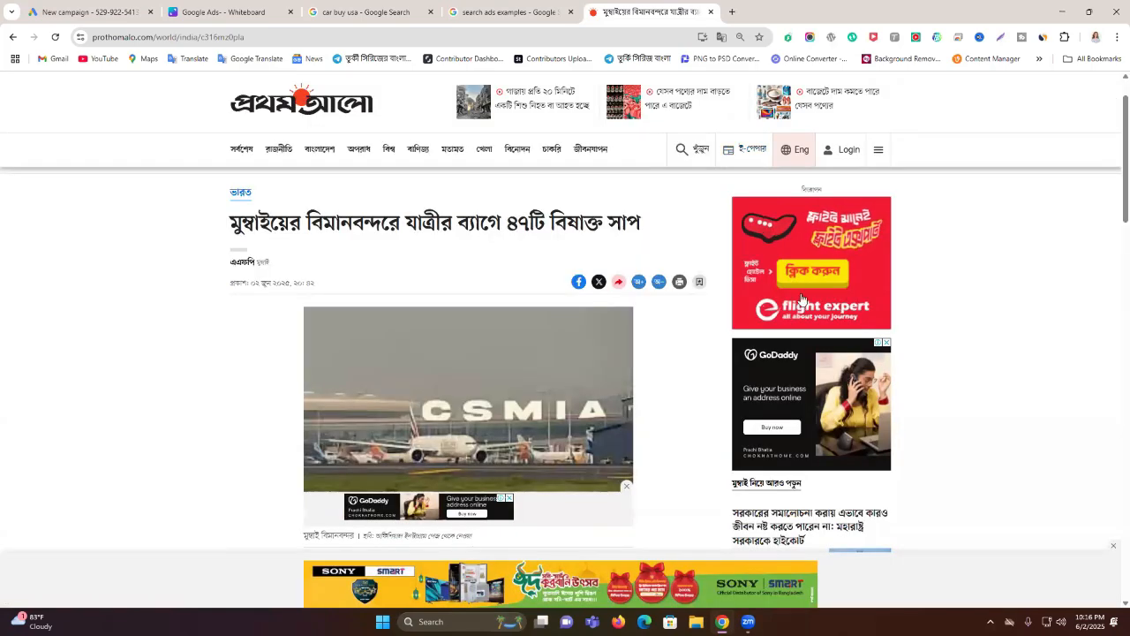
{"action": "left_click", "coordinate": [885, 342]}
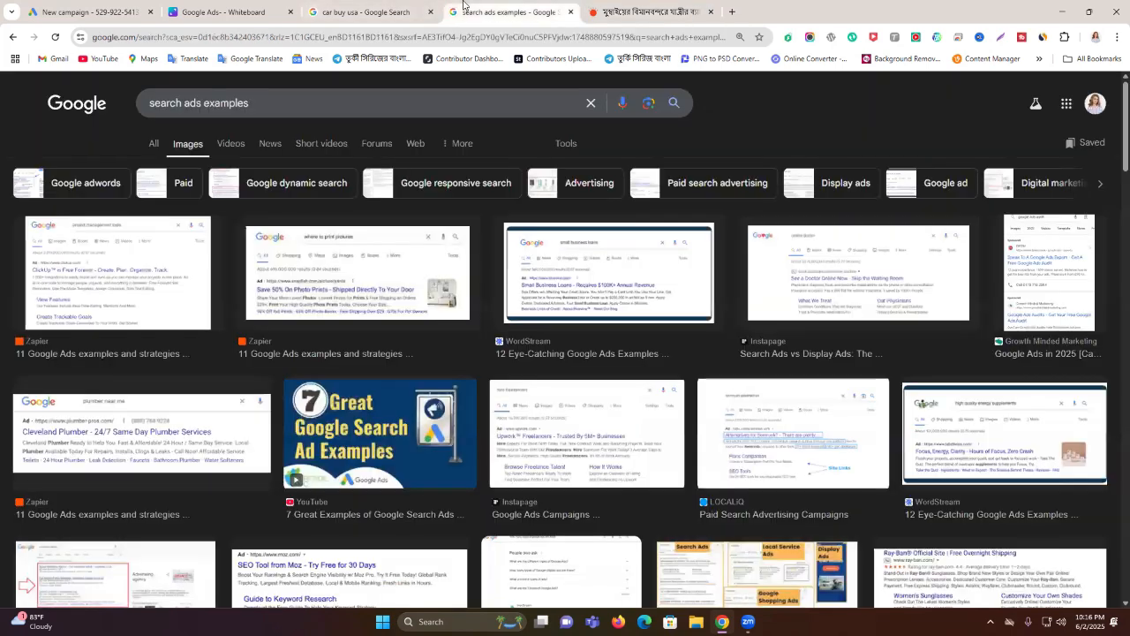
Step: Show all results for "search ads examples" and preview the Zapier image of a project management tools ad
{"action": "left_click", "coordinate": [481, 12]}
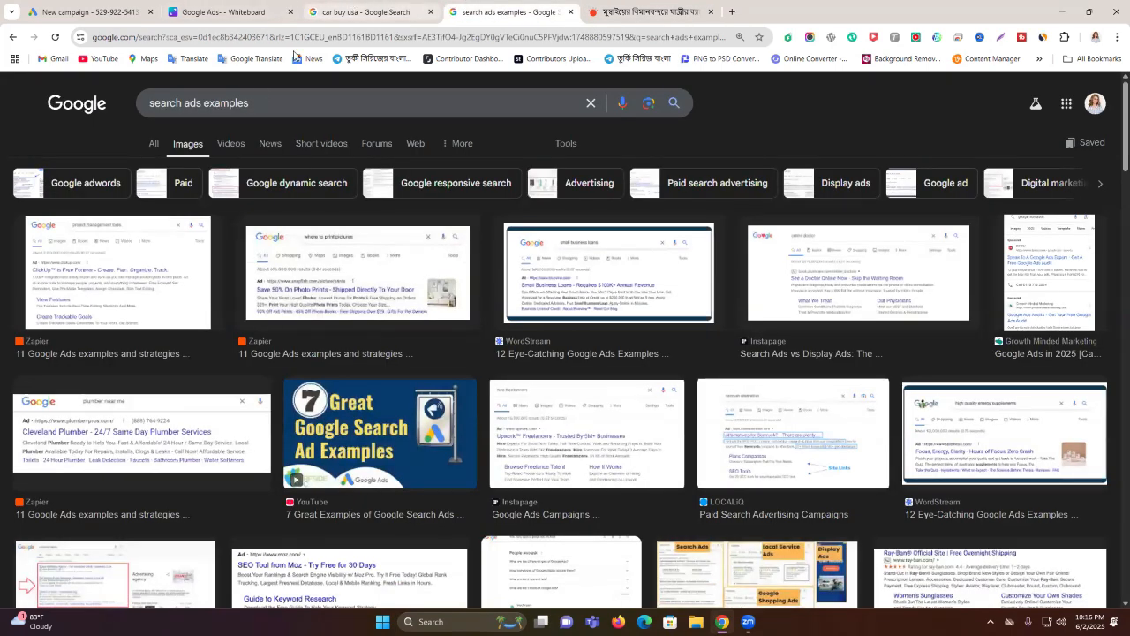
{"action": "left_click", "coordinate": [285, 5]}
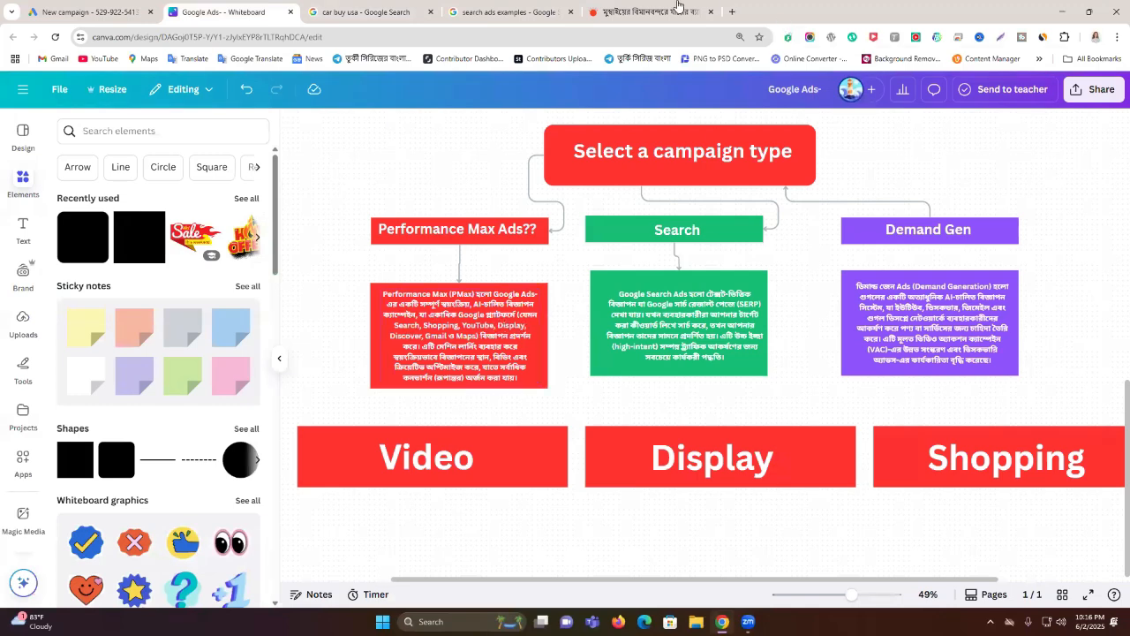
{"action": "left_click", "coordinate": [509, 9]}
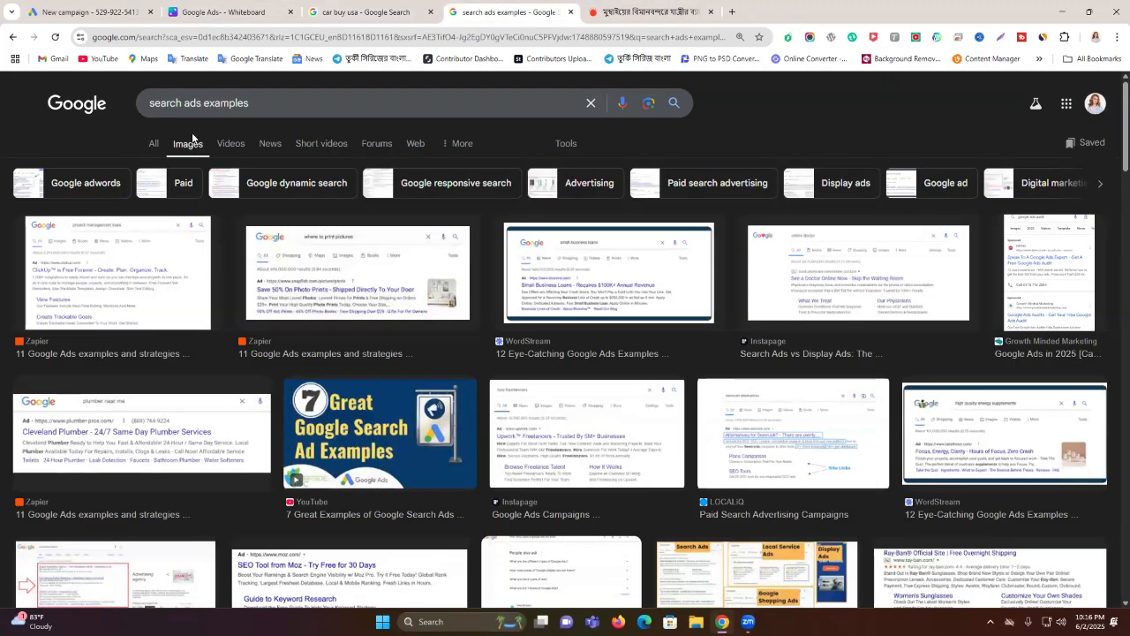
{"action": "left_click", "coordinate": [152, 144]}
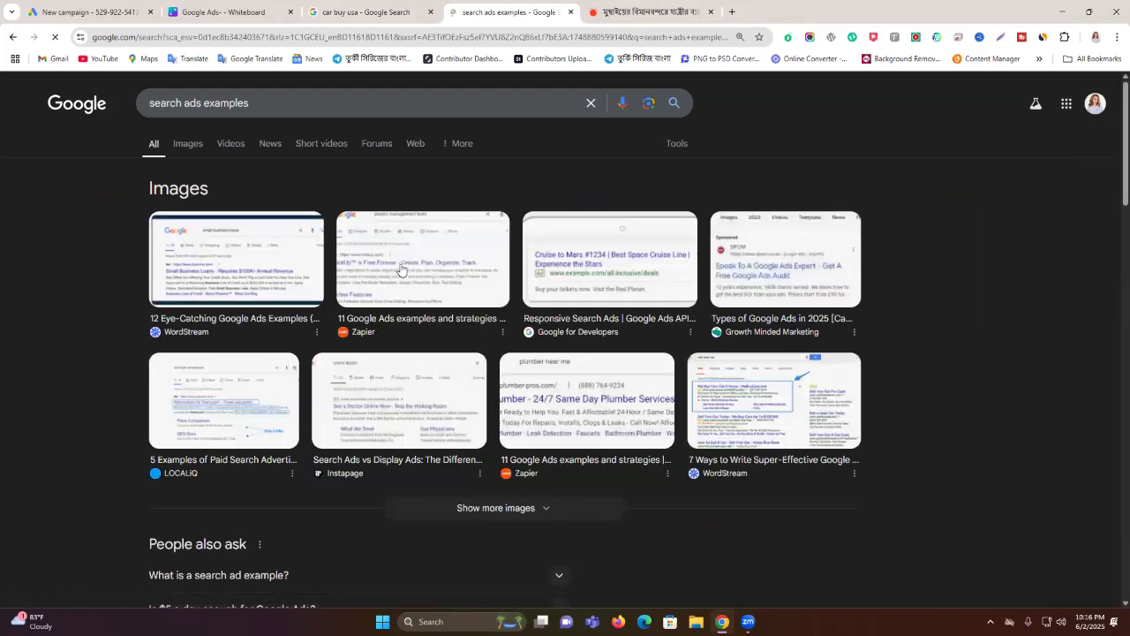
{"action": "left_click", "coordinate": [393, 262]}
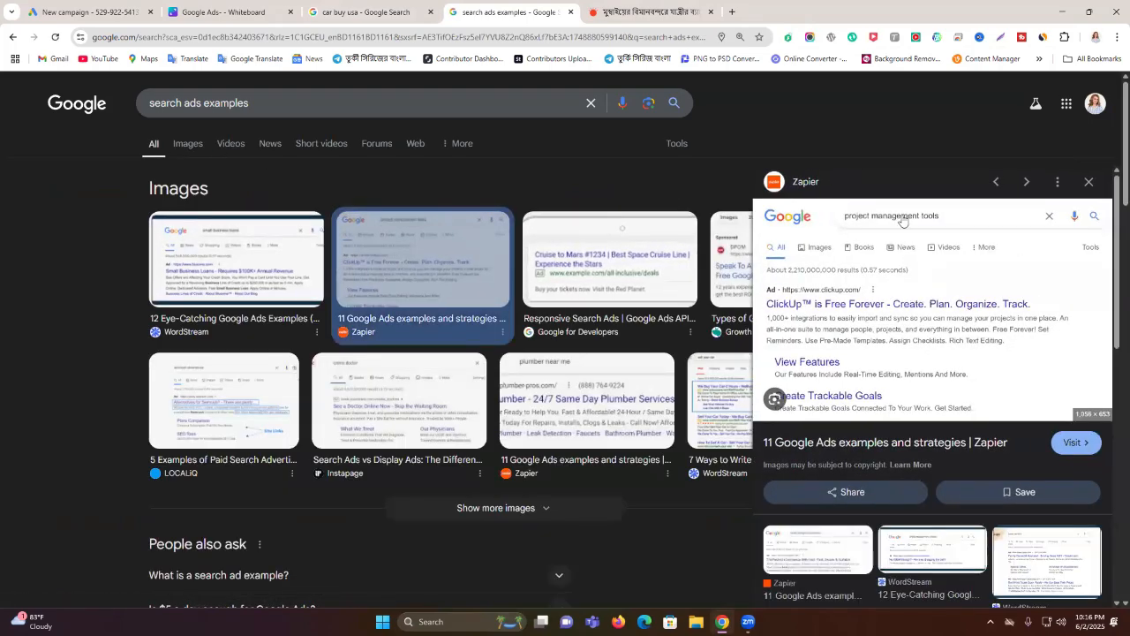
Step: Review the sponsored "car buy usa" results and return to the Performance Max explanation on the Canva whiteboard
{"action": "left_click", "coordinate": [592, 9]}
{"action": "left_click", "coordinate": [375, 8]}
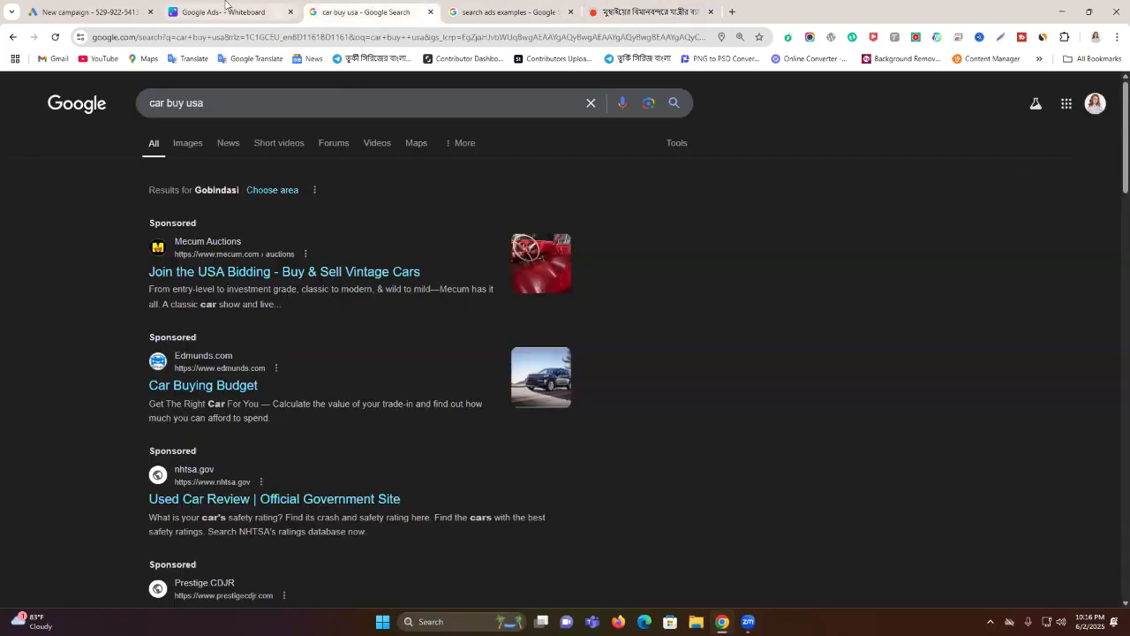
{"action": "left_click", "coordinate": [225, 7]}
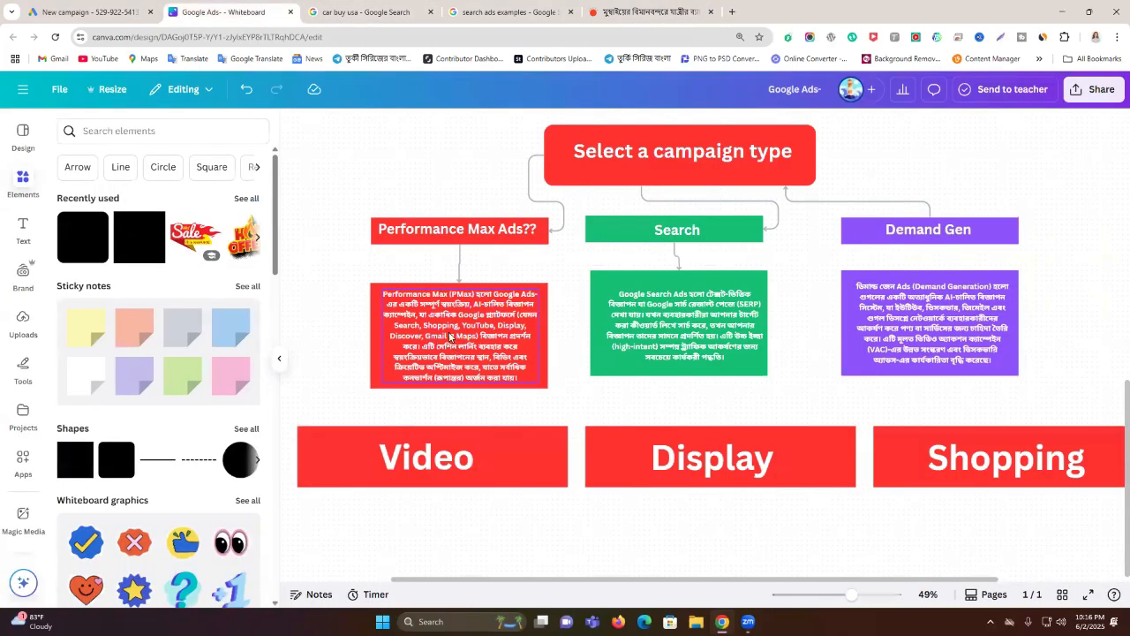
Step: Search Google for "shoping ads examples" and preview the image showing "buy jordan sneakers" shopping ads
{"action": "key", "text": "ctrl+t"}
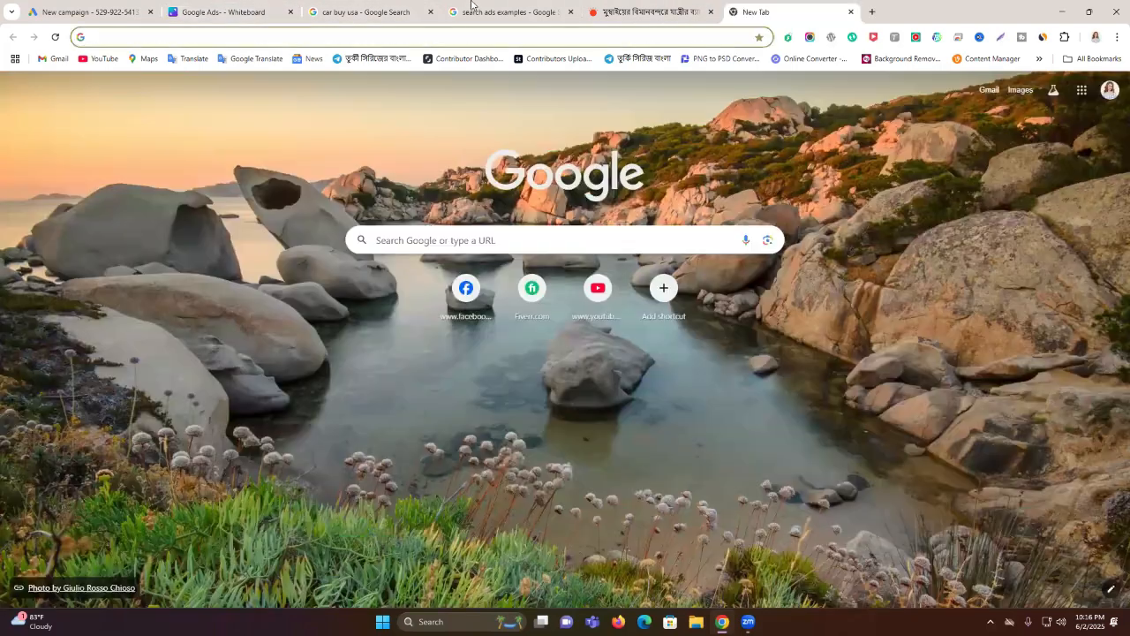
{"action": "left_click", "coordinate": [470, 9]}
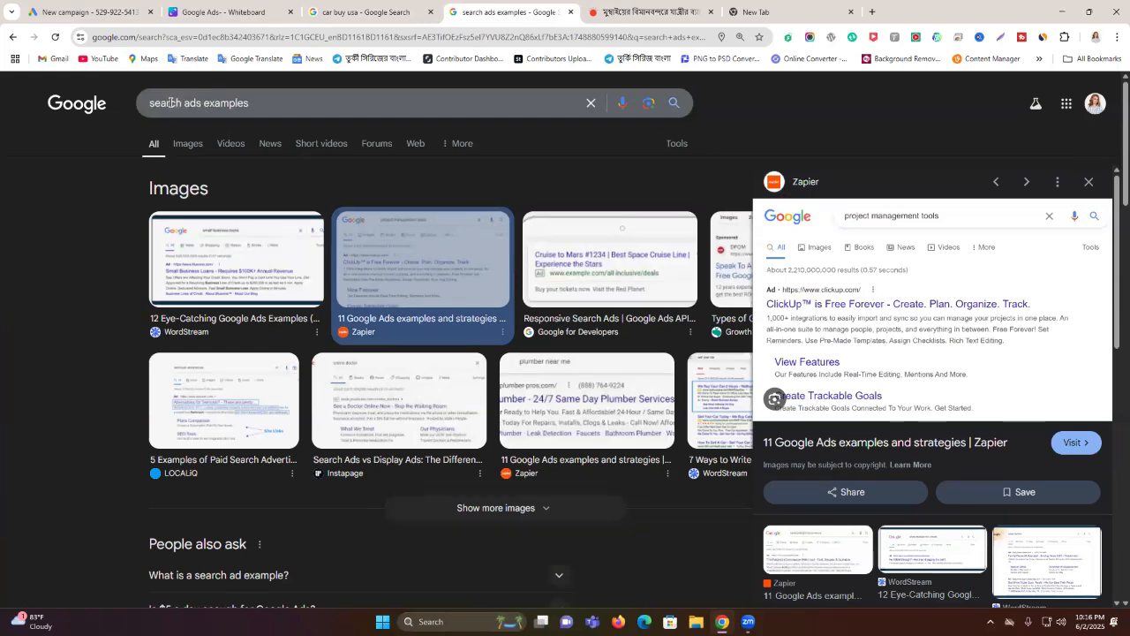
{"action": "left_click_drag", "start_coordinate": [179, 103], "coordinate": [137, 104]}
{"action": "type", "text": "shop"}
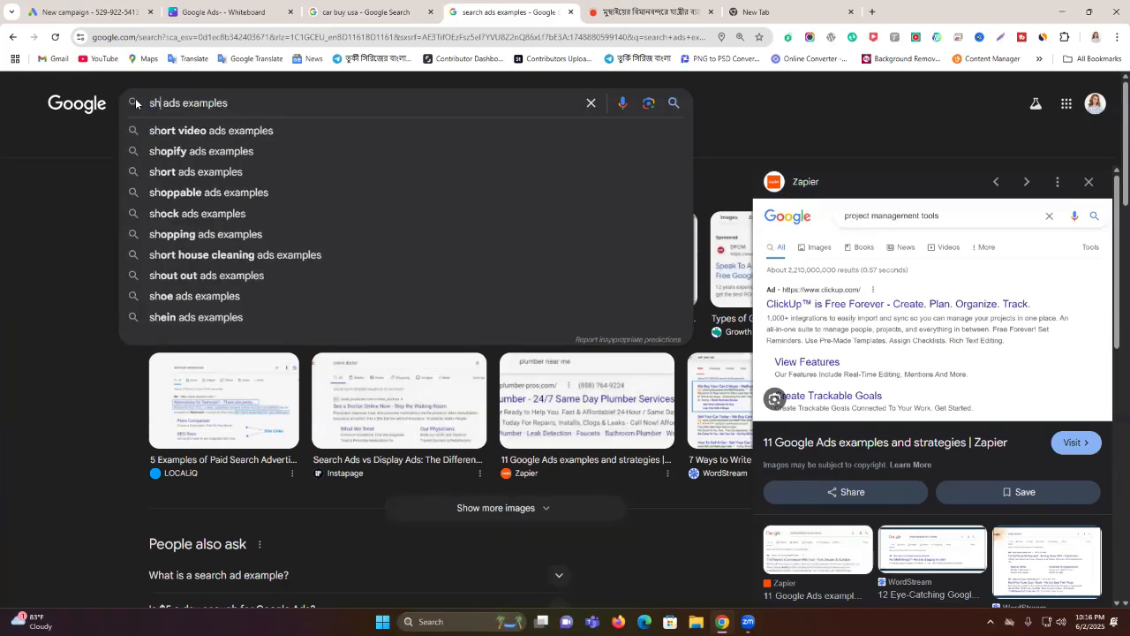
{"action": "type", "text": "ing"}
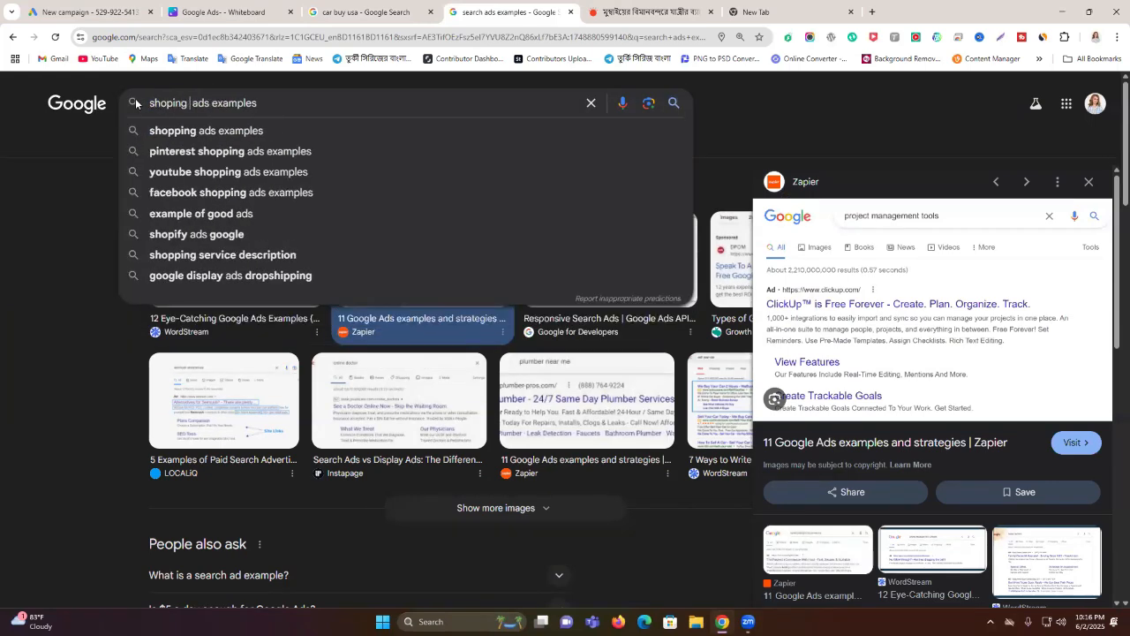
{"action": "key", "text": "Return"}
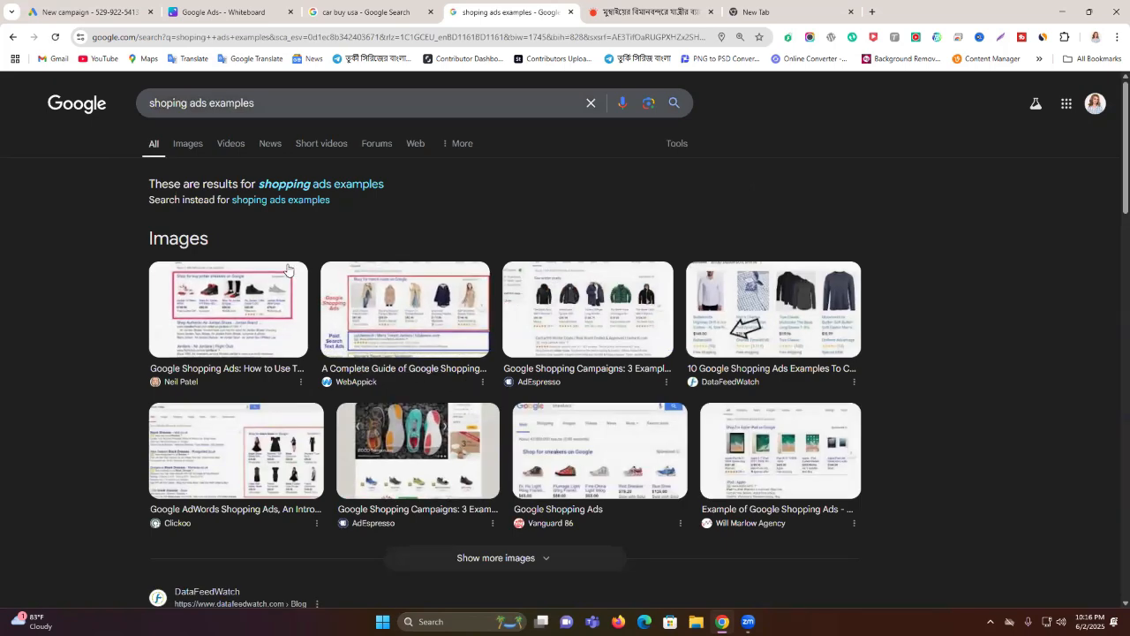
{"action": "left_click", "coordinate": [231, 303]}
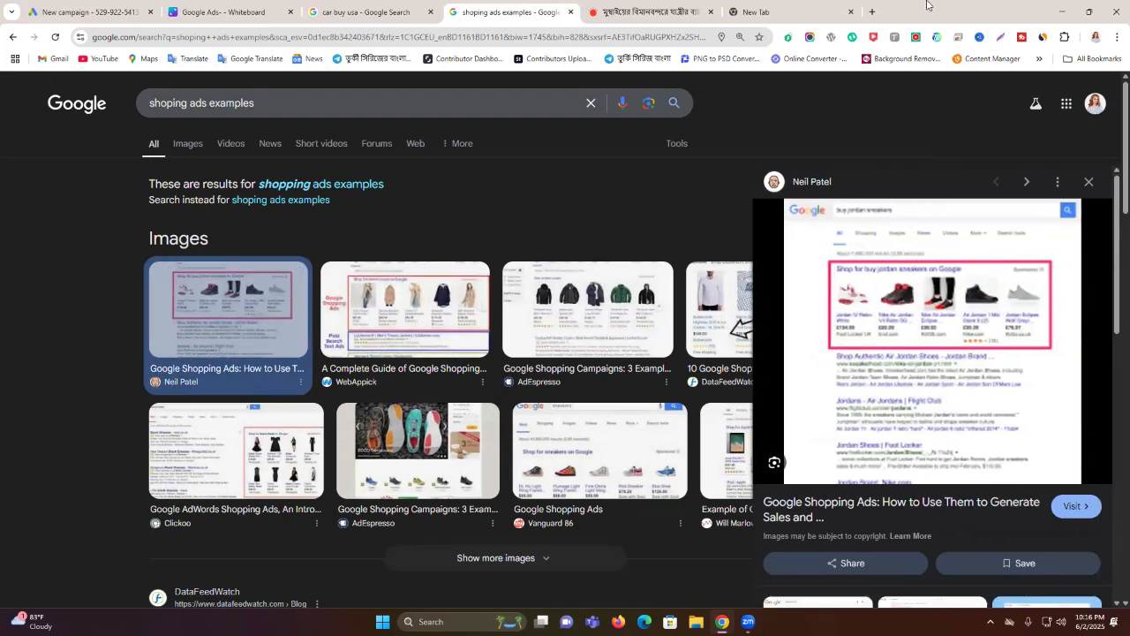
Step: Search for "amazon" in the new browser tab and look through the results for ads
{"action": "left_click", "coordinate": [759, 11]}
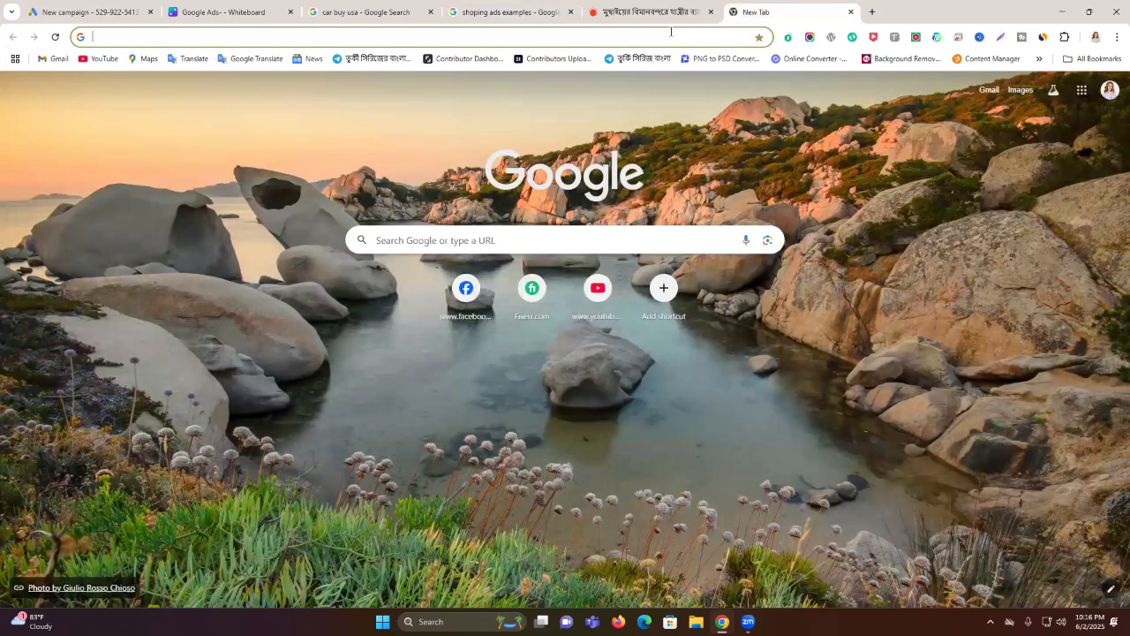
{"action": "type", "text": "amazon"}
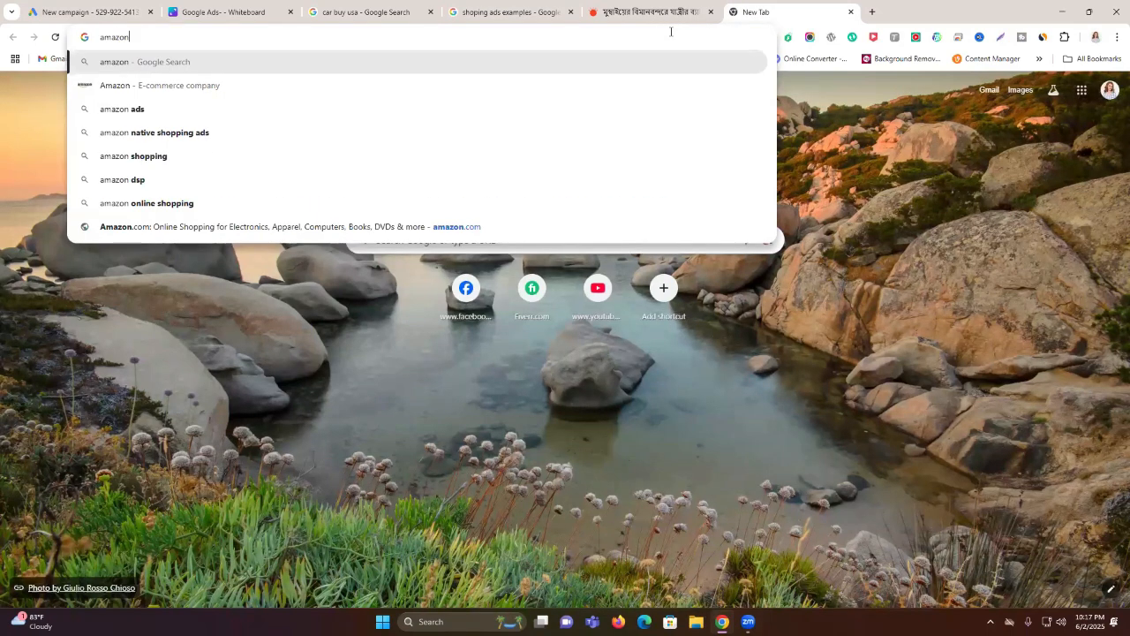
{"action": "left_click", "coordinate": [300, 62]}
{"action": "scroll", "coordinate": [470, 293], "scroll_direction": "down", "scroll_amount": 3}
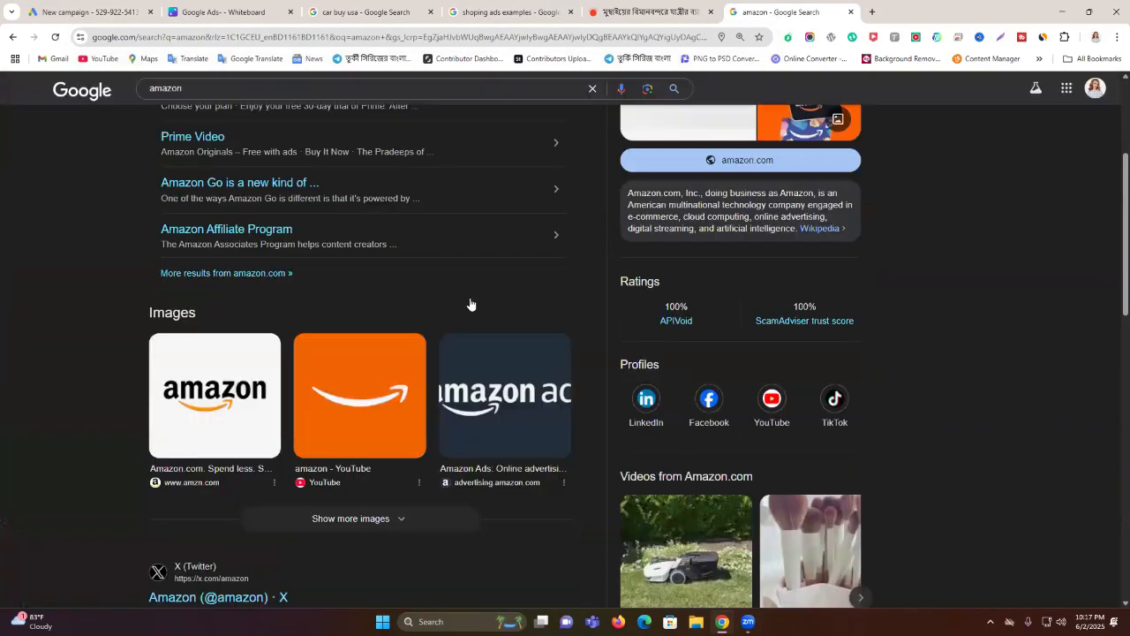
{"action": "scroll", "coordinate": [469, 303], "scroll_direction": "down", "scroll_amount": 3}
{"action": "scroll", "coordinate": [444, 298], "scroll_direction": "up", "scroll_amount": 1}
{"action": "scroll", "coordinate": [444, 298], "scroll_direction": "up", "scroll_amount": 5}
Step: Extend the search to "amazon beg buy" and check the results for shopping ads
{"action": "left_click", "coordinate": [219, 104]}
{"action": "type", "text": "beg"}
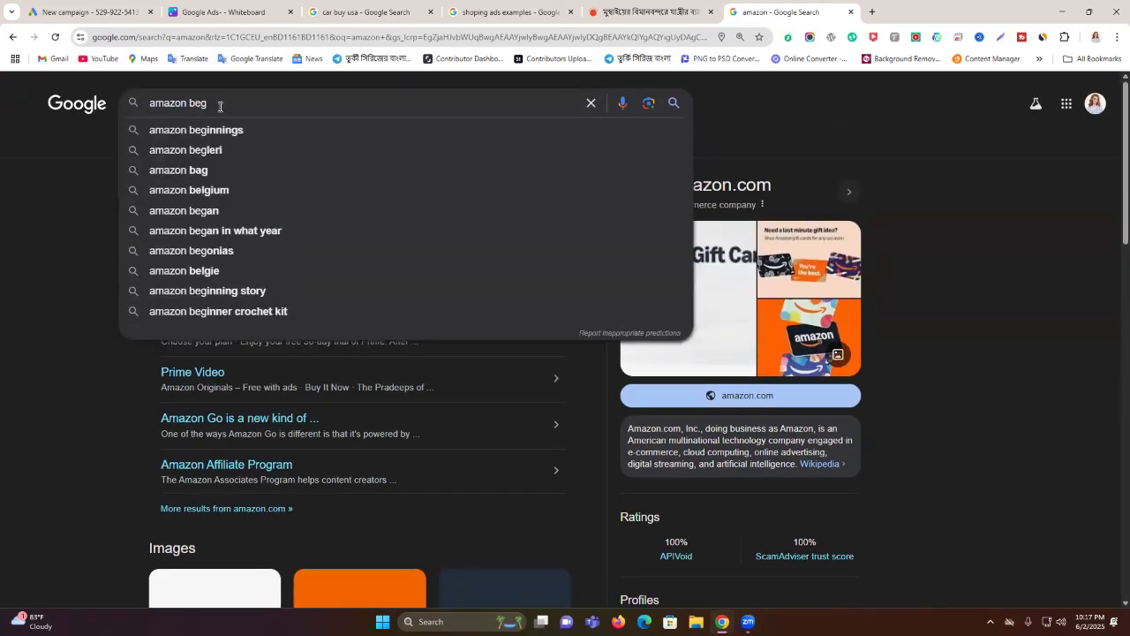
{"action": "type", "text": " buy"}
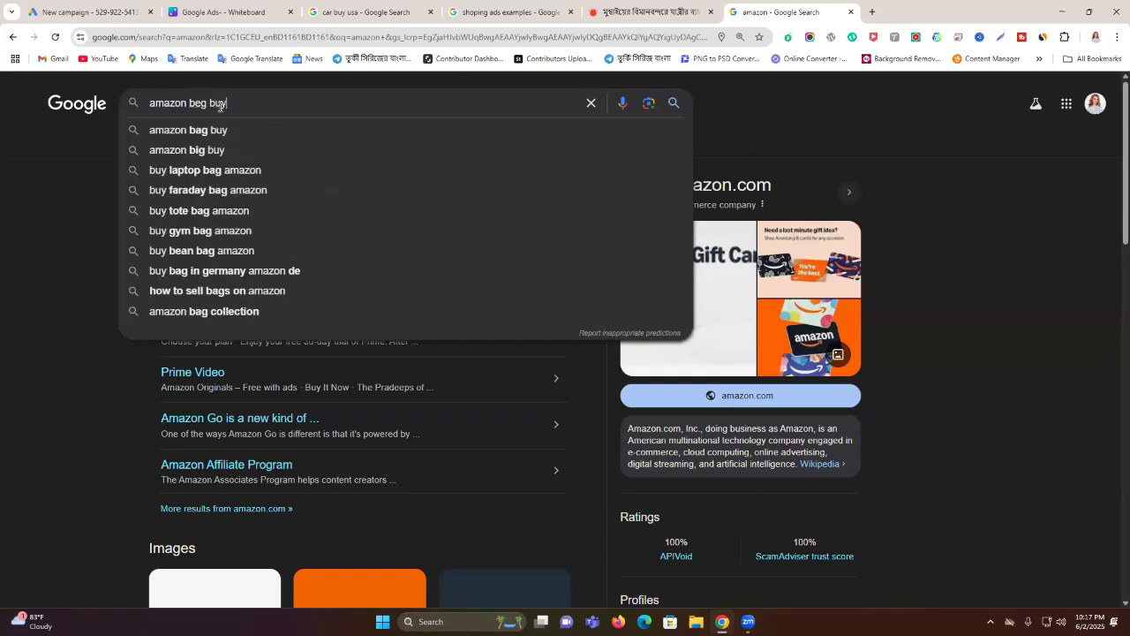
{"action": "key", "text": "Return"}
{"action": "scroll", "coordinate": [383, 429], "scroll_direction": "down", "scroll_amount": 3}
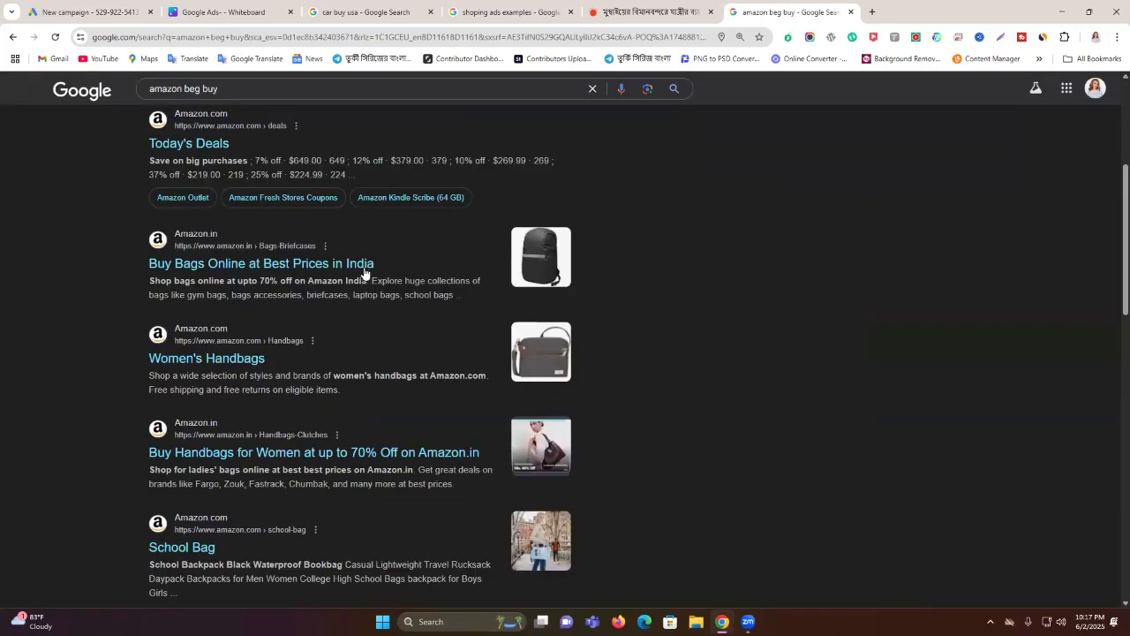
{"action": "scroll", "coordinate": [323, 278], "scroll_direction": "up", "scroll_amount": 3}
{"action": "scroll", "coordinate": [323, 272], "scroll_direction": "up", "scroll_amount": 1}
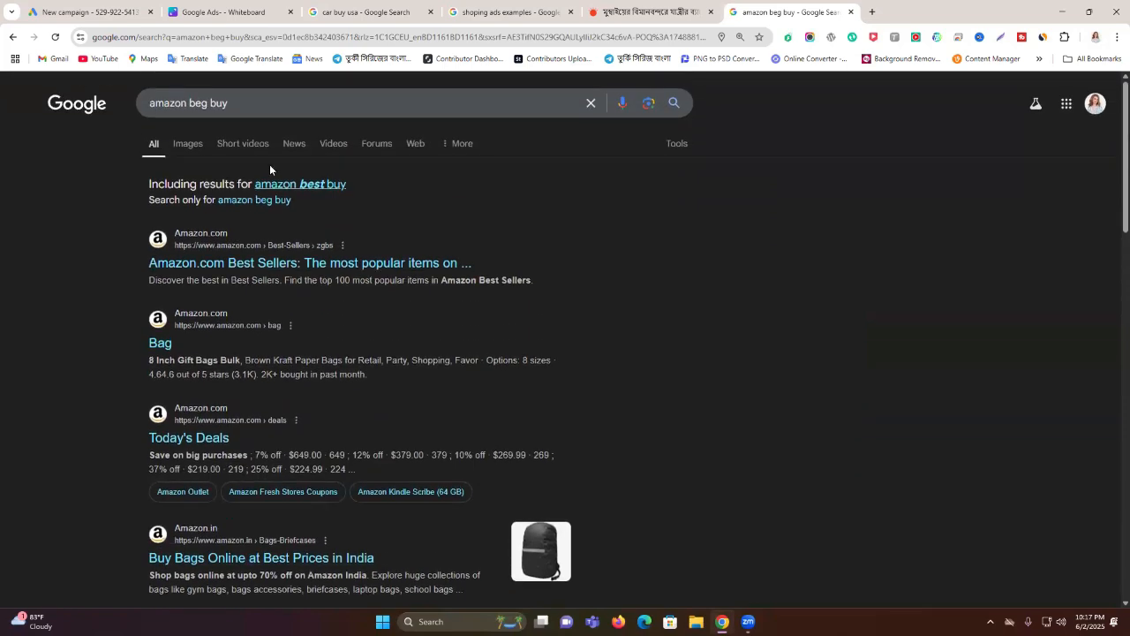
Step: Examine the sponsored products in the "buy jordan sneakers" example, close its source page and return to the Canva whiteboard
{"action": "left_click", "coordinate": [503, 9]}
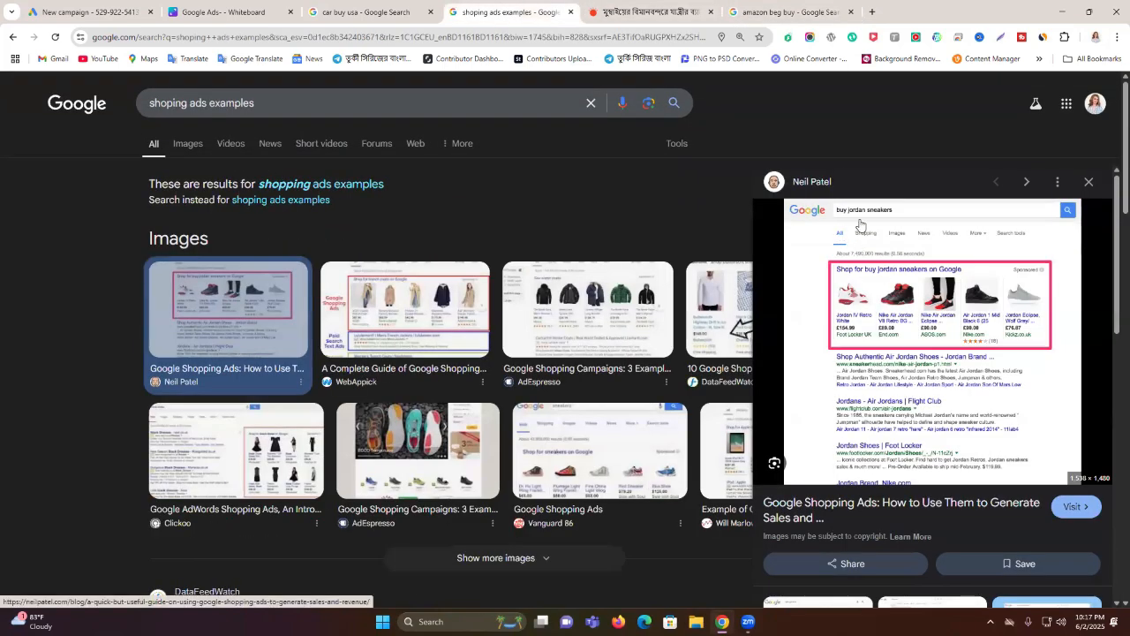
{"action": "scroll", "coordinate": [874, 321], "scroll_direction": "down", "scroll_amount": 1}
{"action": "left_click", "coordinate": [934, 268]}
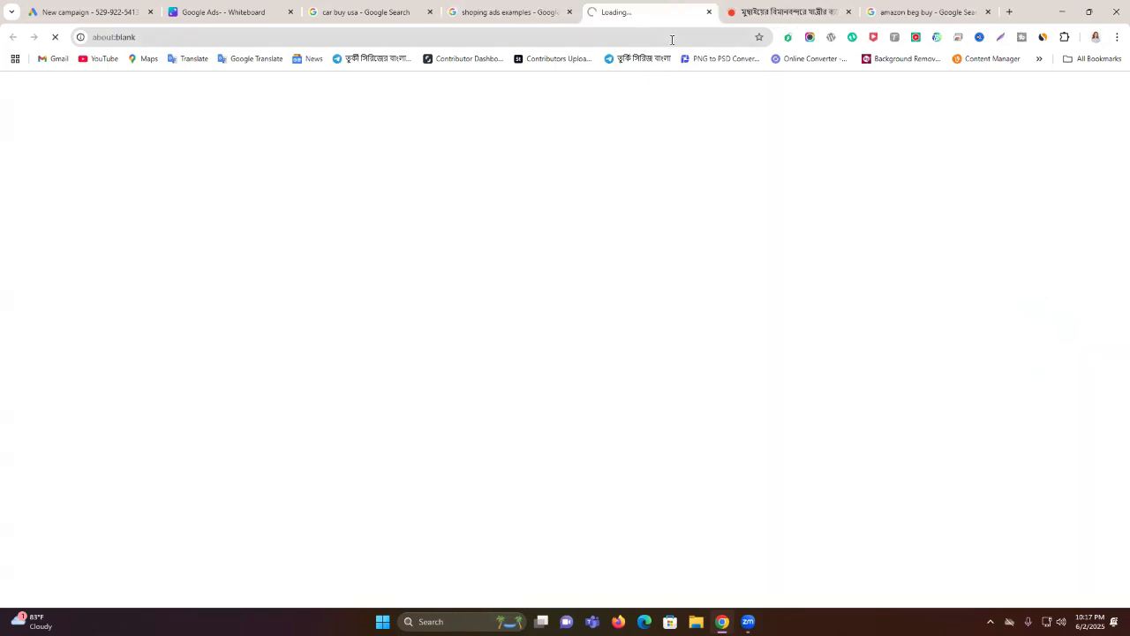
{"action": "left_click", "coordinate": [709, 12]}
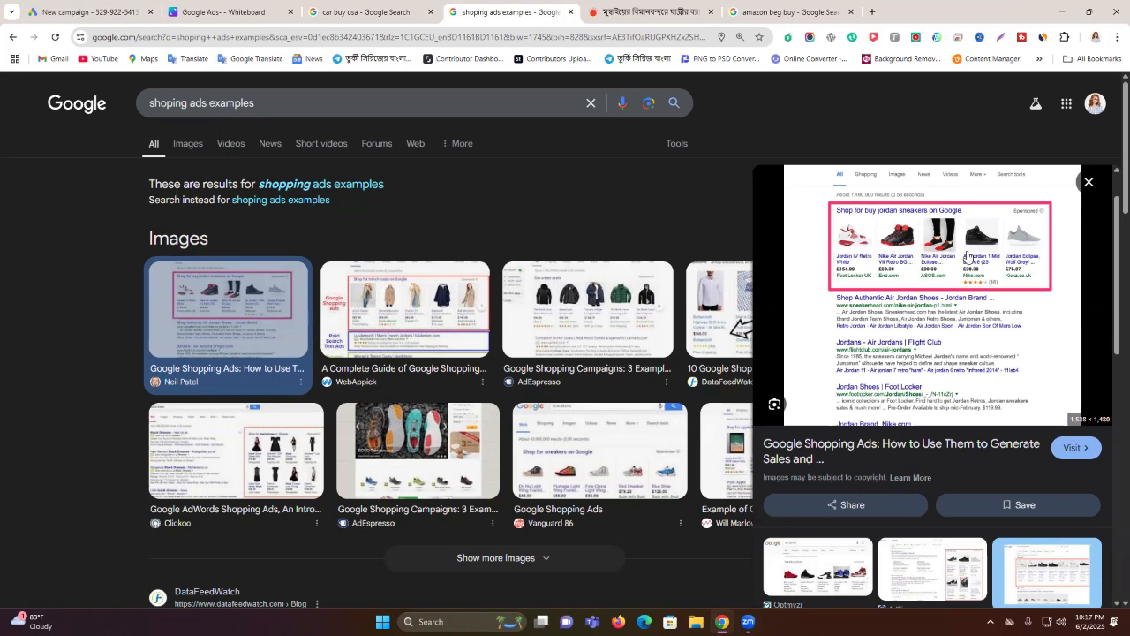
{"action": "left_click", "coordinate": [251, 5]}
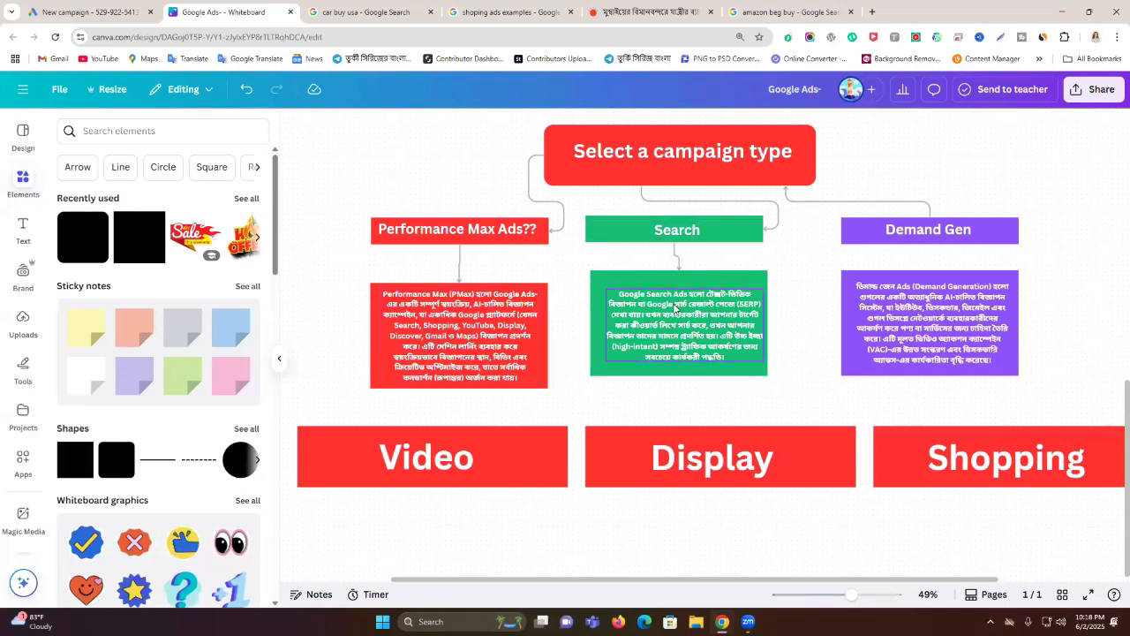
Step: Replace the "amazon beg buy" search with "car buy usa" and highlight the Sponsored labels above the first two results
{"action": "left_click", "coordinate": [795, 11]}
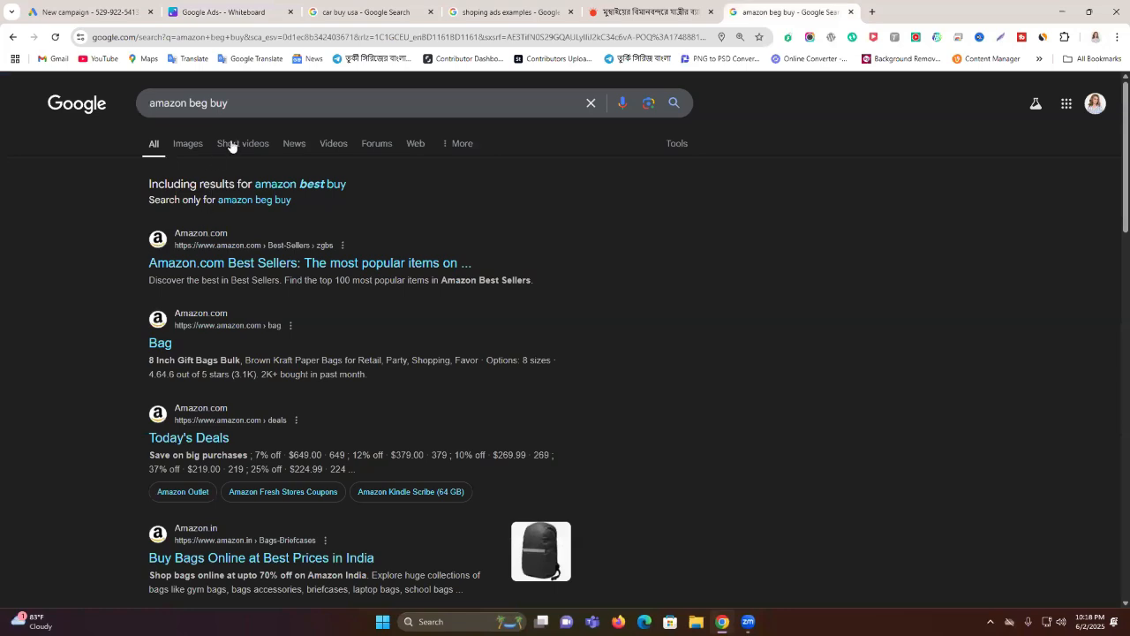
{"action": "left_click", "coordinate": [255, 103]}
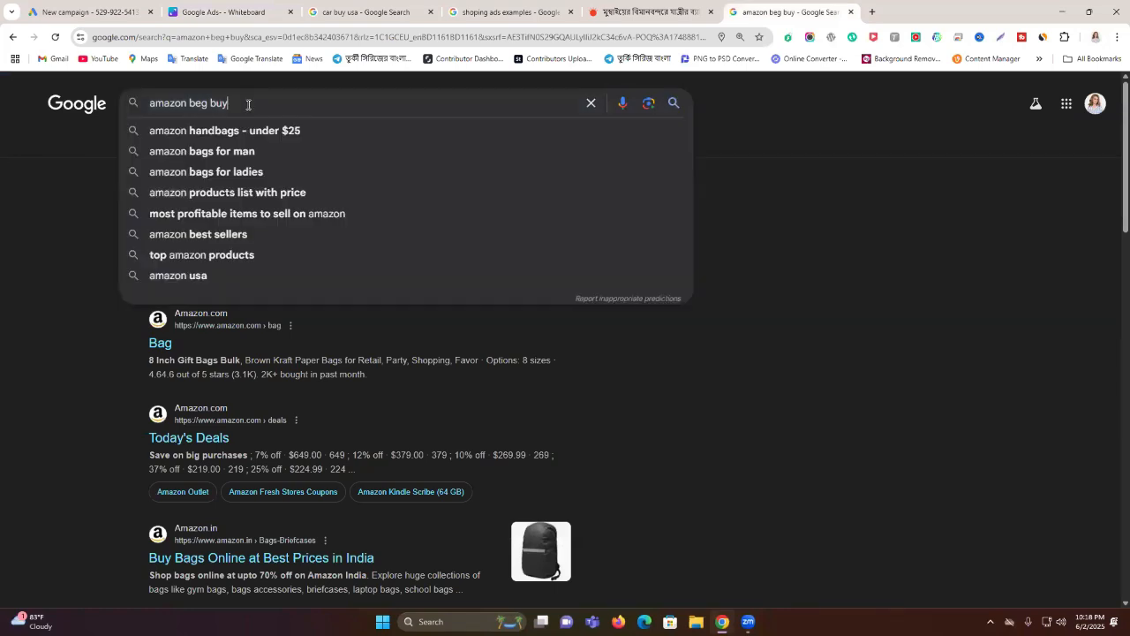
{"action": "key", "text": "BackSpace"}
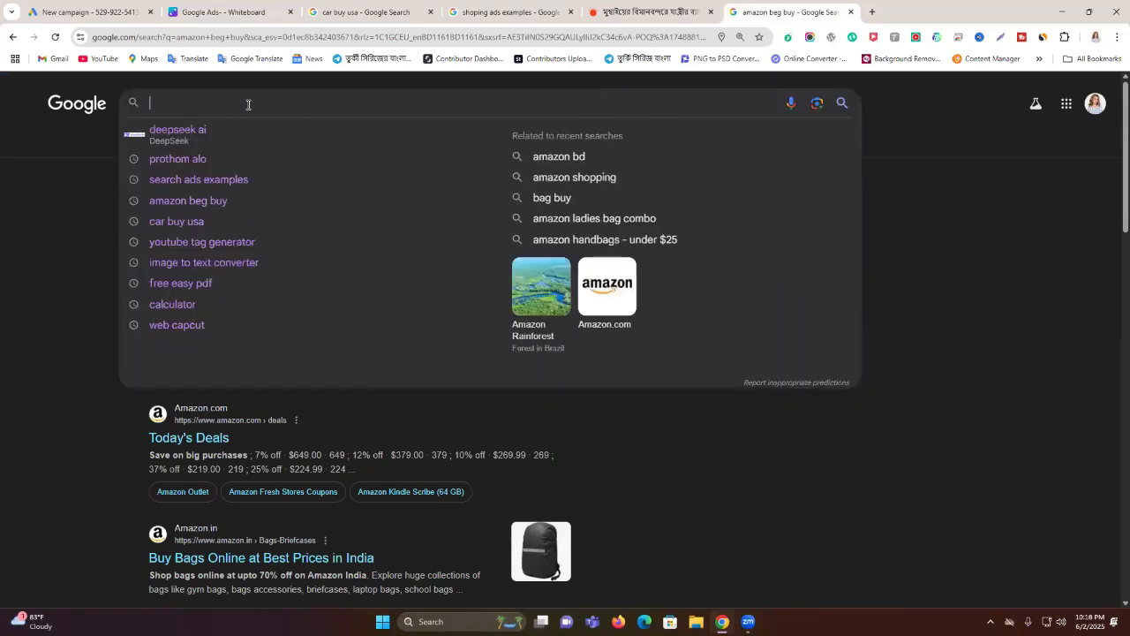
{"action": "type", "text": "car"}
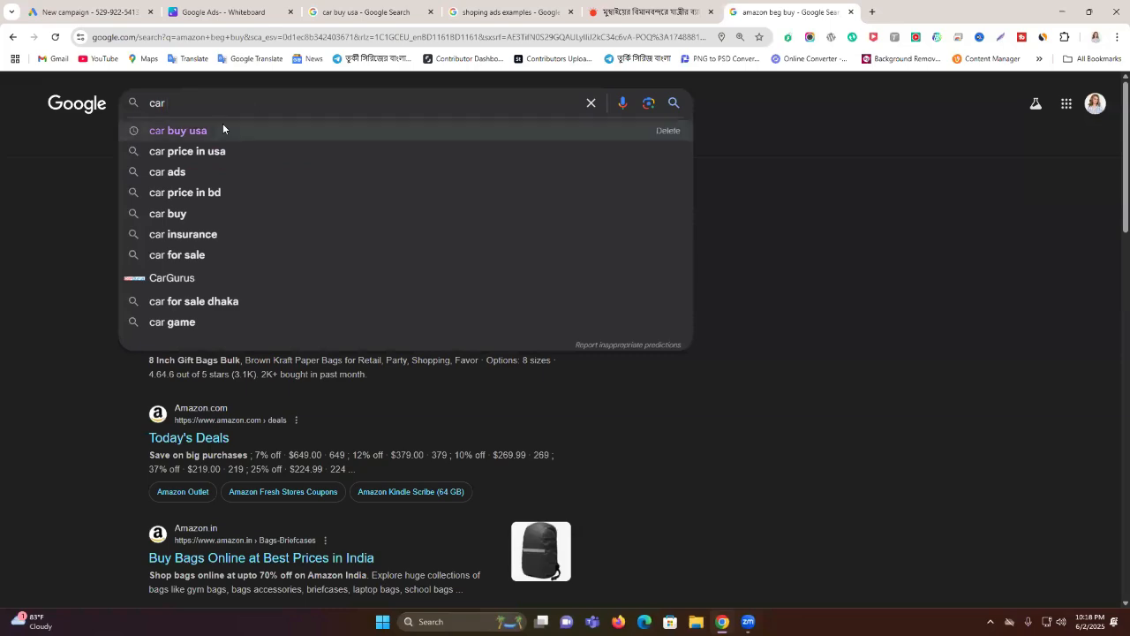
{"action": "left_click", "coordinate": [222, 129]}
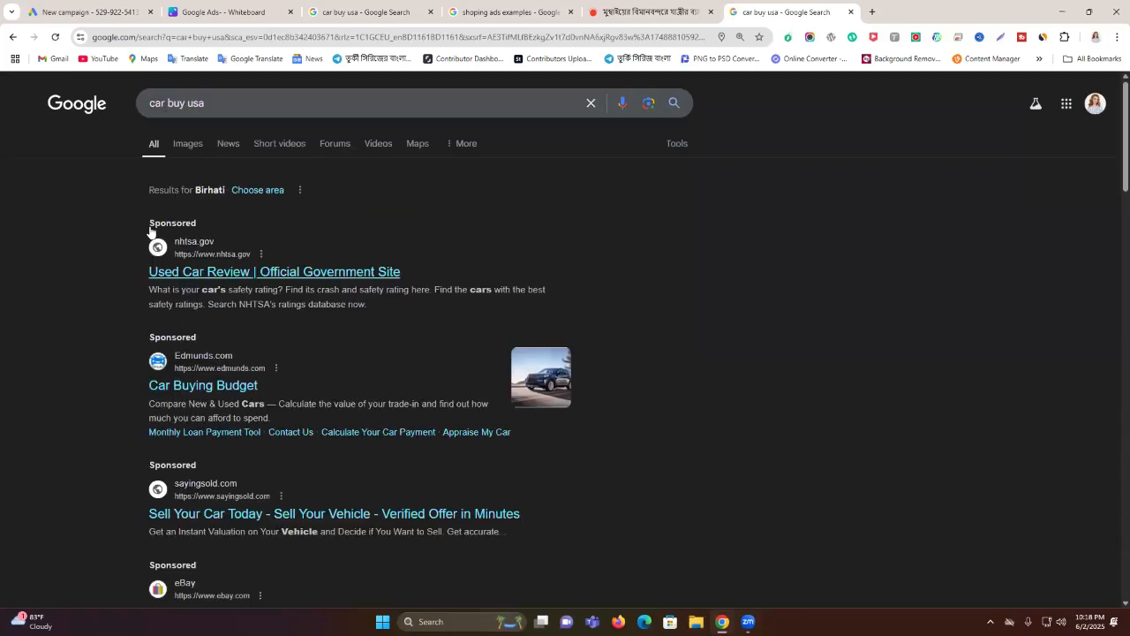
{"action": "double_click", "coordinate": [168, 223]}
{"action": "double_click", "coordinate": [181, 336]}
Step: Highlight "Demand Generation" in the purple description on the Canva whiteboard and copy the "Demand Gen" heading text
{"action": "left_click", "coordinate": [225, 11]}
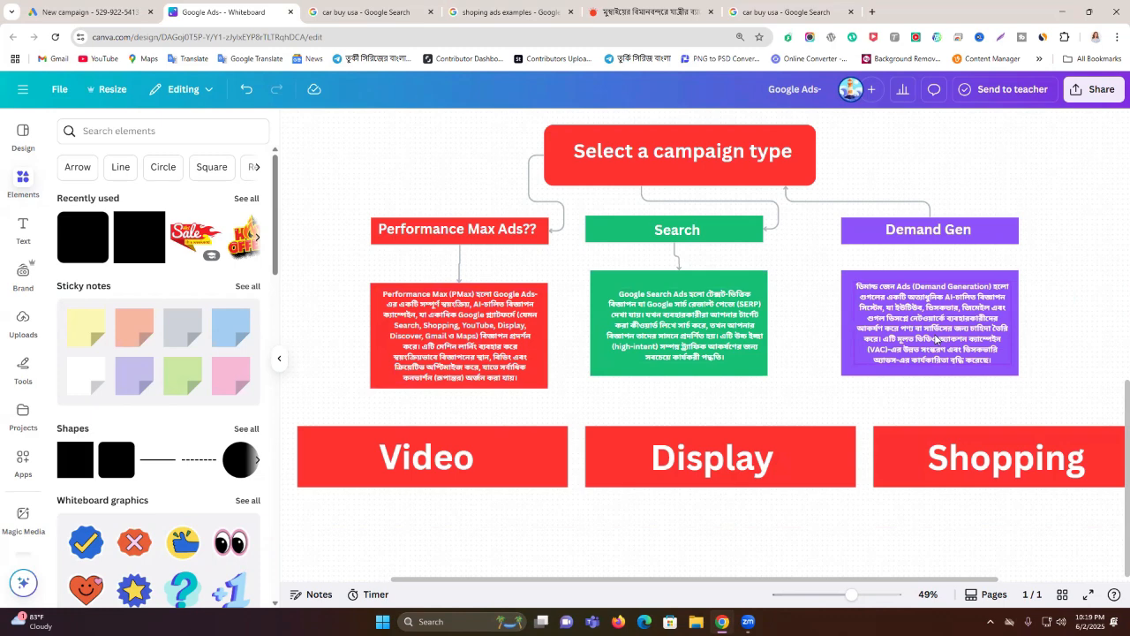
{"action": "left_click", "coordinate": [928, 291]}
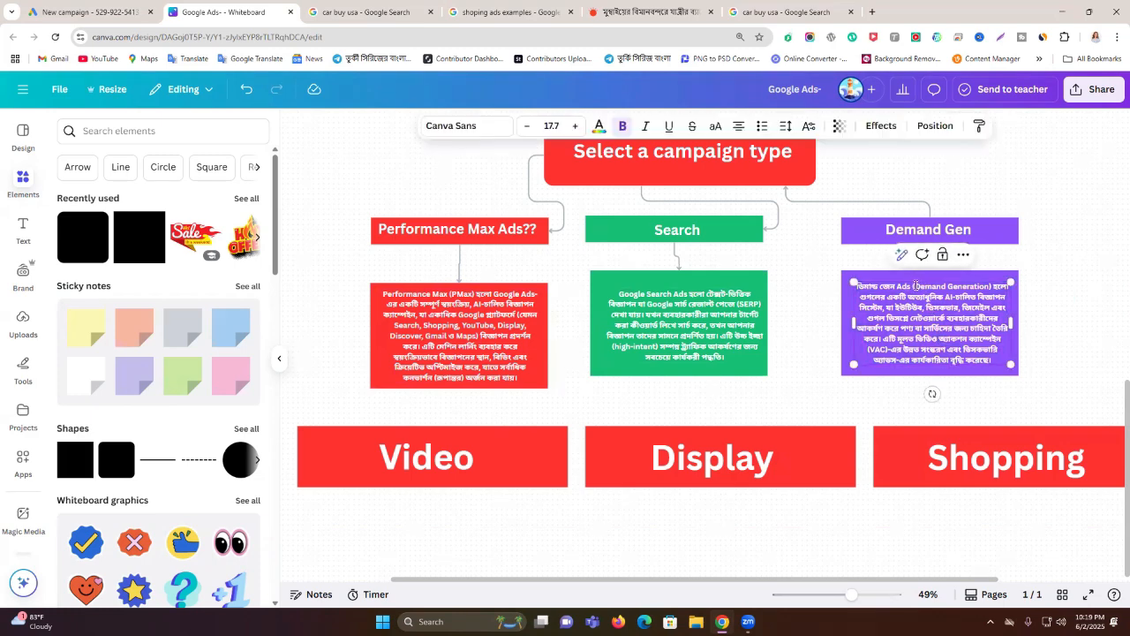
{"action": "left_click_drag", "start_coordinate": [914, 285], "coordinate": [987, 286]}
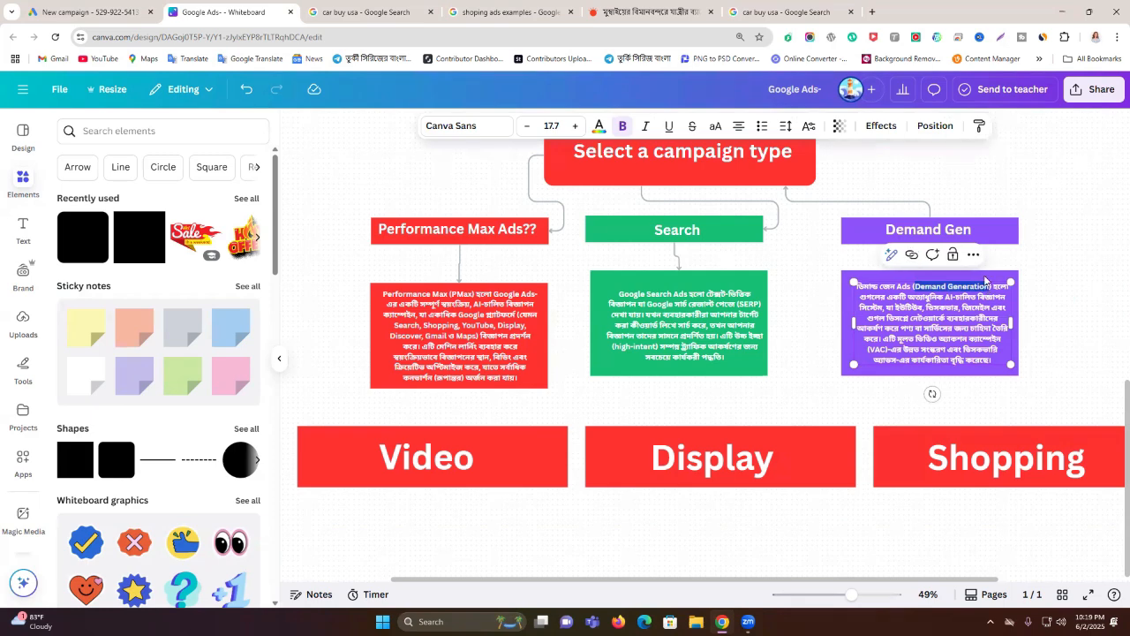
{"action": "double_click", "coordinate": [933, 230]}
{"action": "key", "text": "ctrl+c"}
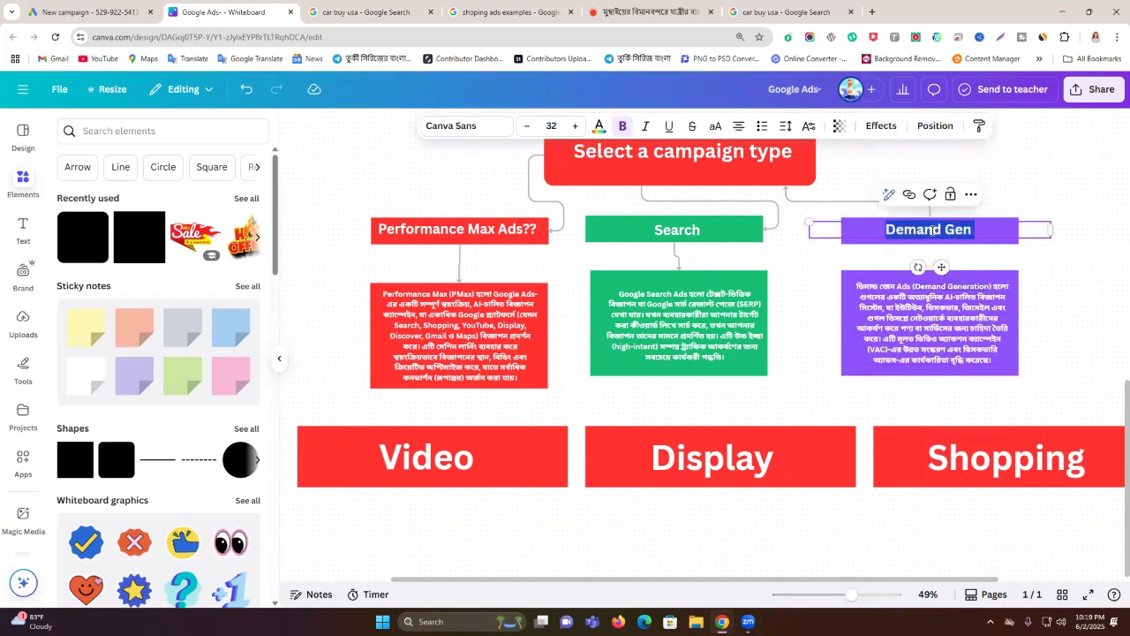
Step: Replace the original "car buy usa" search with the copied text "Demand Gen" and skim the results
{"action": "left_click", "coordinate": [372, 11]}
{"action": "left_click", "coordinate": [327, 94]}
{"action": "key", "text": "BackSpace"}
{"action": "key", "text": "BackSpace"}
{"action": "key", "text": "BackSpace"}
{"action": "key", "text": "ctrl+v"}
{"action": "key", "text": "ctrl+a"}
{"action": "key", "text": "ctrl+v"}
{"action": "key", "text": "Return"}
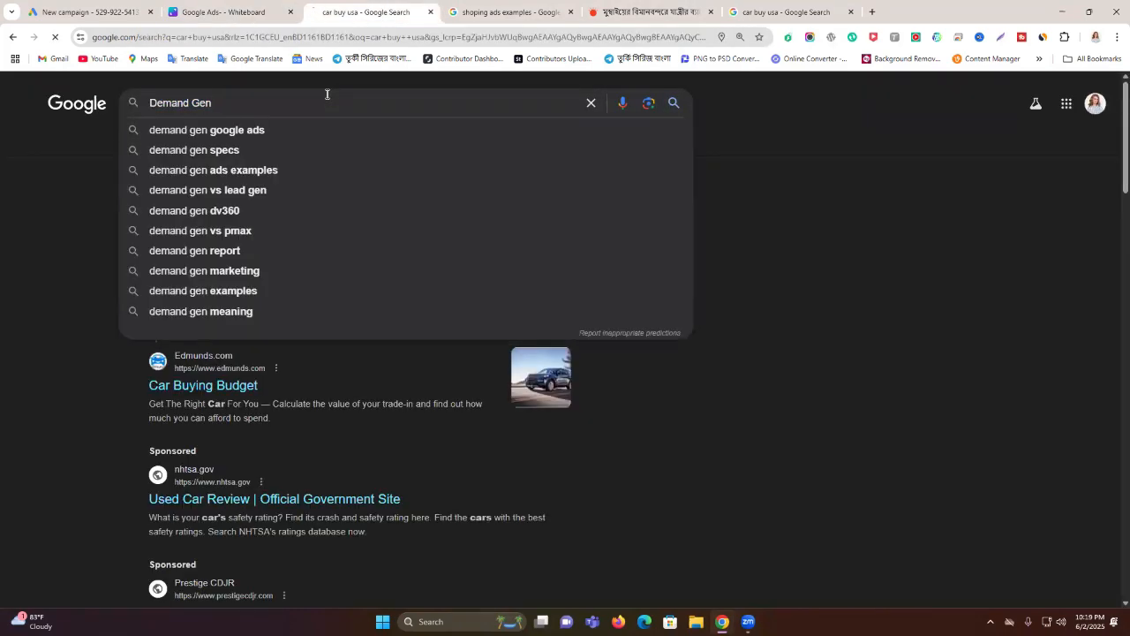
{"action": "scroll", "coordinate": [574, 318], "scroll_direction": "down", "scroll_amount": 3}
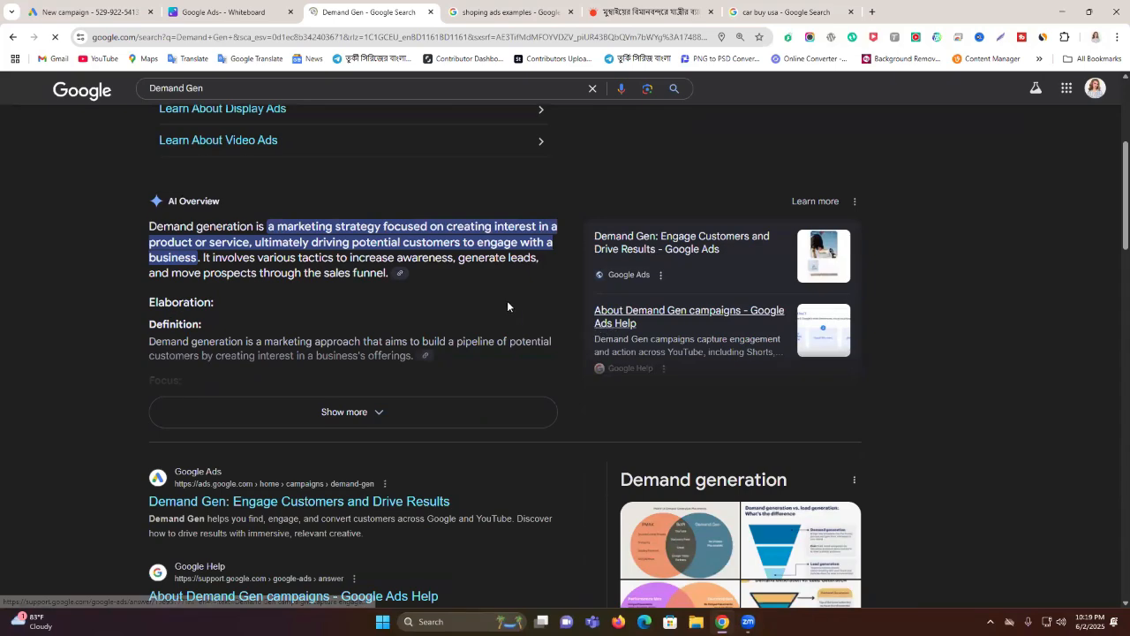
{"action": "scroll", "coordinate": [512, 309], "scroll_direction": "up", "scroll_amount": 5}
Step: Review the display ads on the Prothom Alo article and return to the Video, Display and Shopping boxes on the Canva whiteboard
{"action": "left_click", "coordinate": [653, 11]}
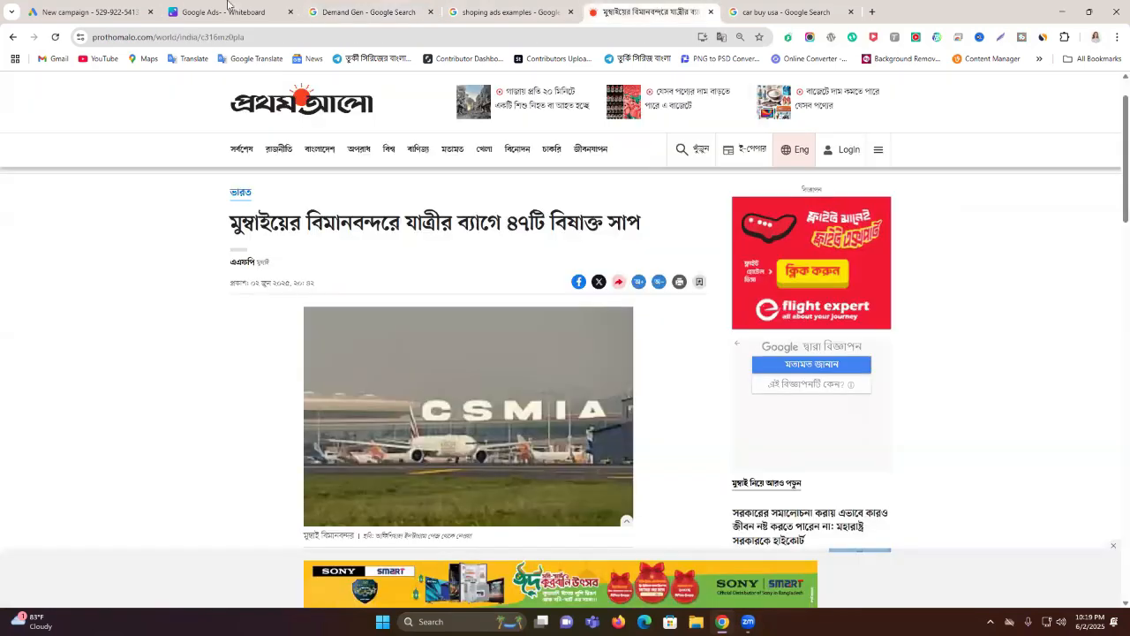
{"action": "left_click", "coordinate": [222, 11]}
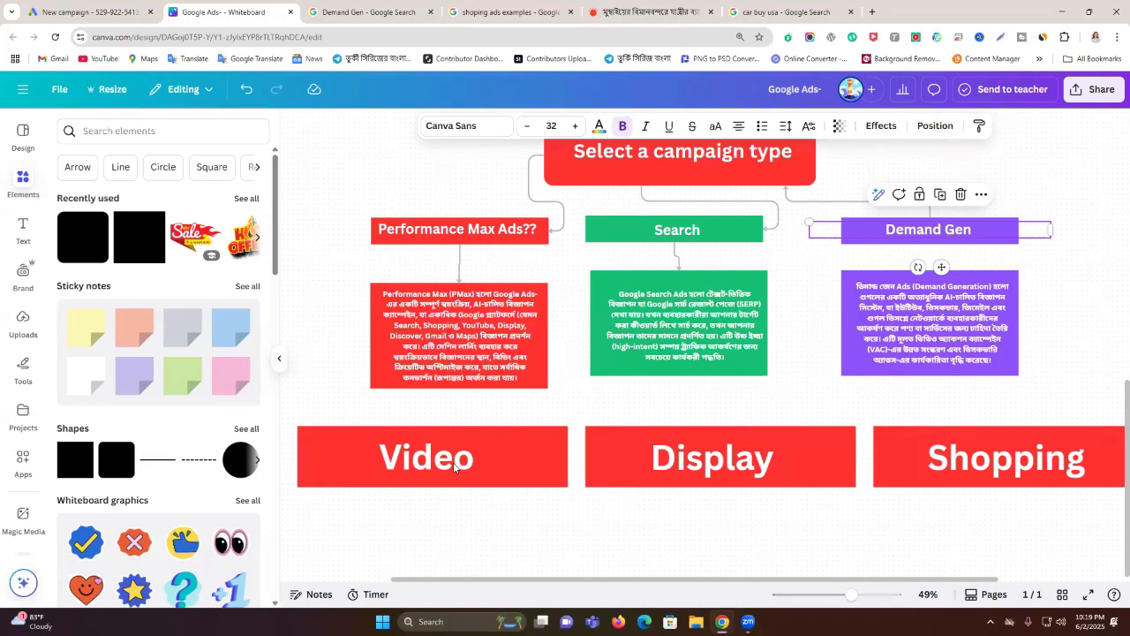
{"action": "scroll", "coordinate": [520, 517], "scroll_direction": "down", "scroll_amount": 1}
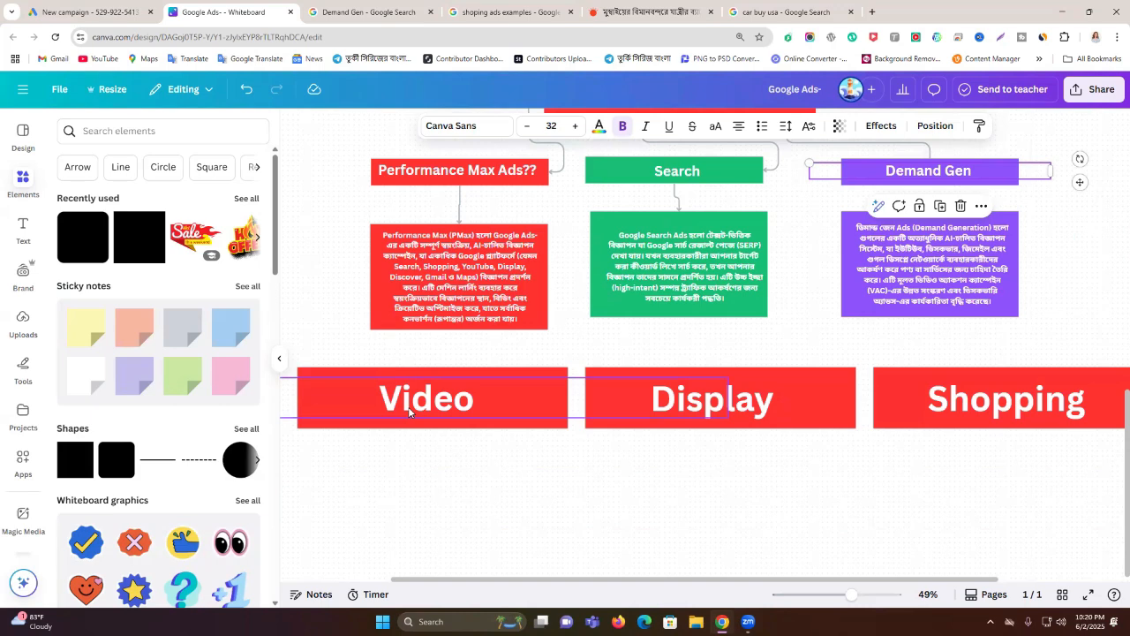
Step: Open YouTube in a new browser tab, play the Gopal Bhar video and pause its opening Google Ads commercial
{"action": "left_click", "coordinate": [872, 11]}
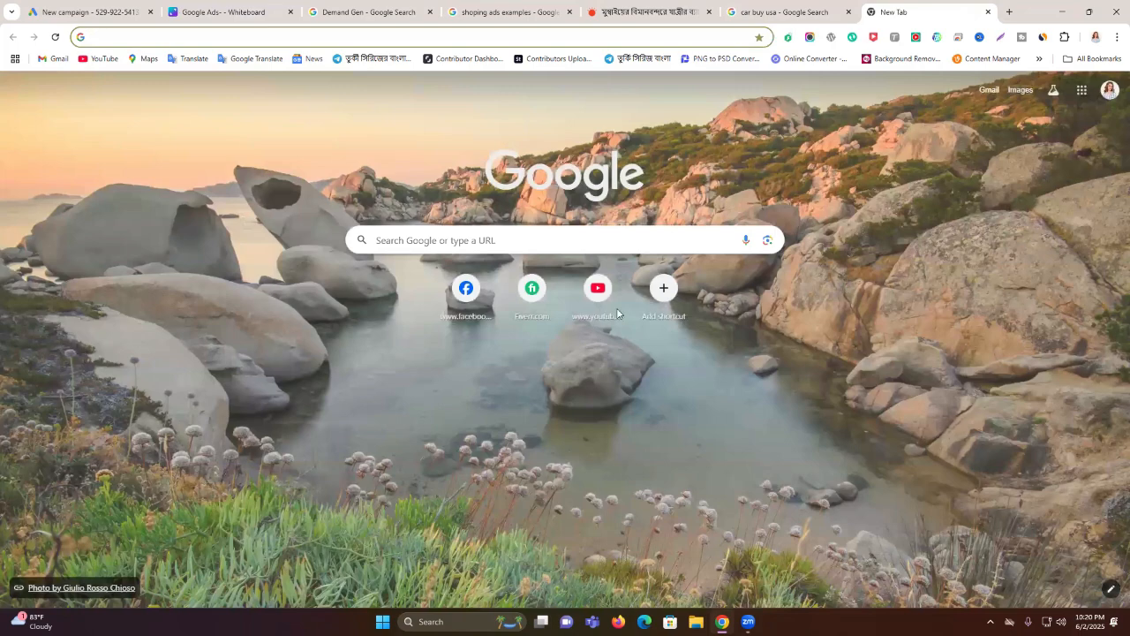
{"action": "left_click", "coordinate": [580, 322]}
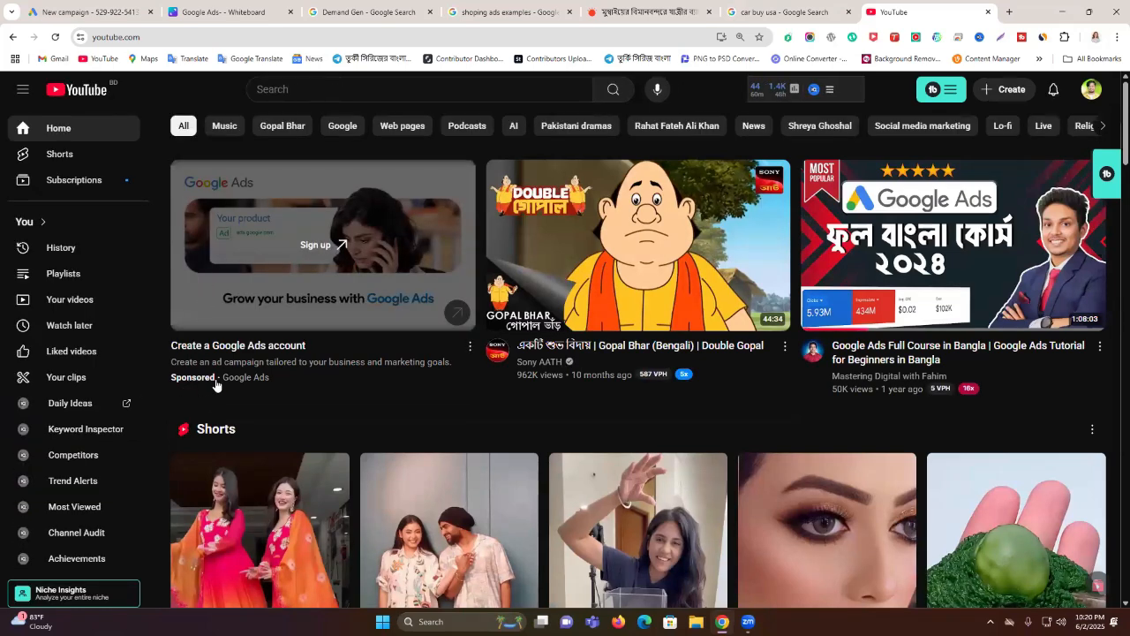
{"action": "left_click", "coordinate": [678, 257]}
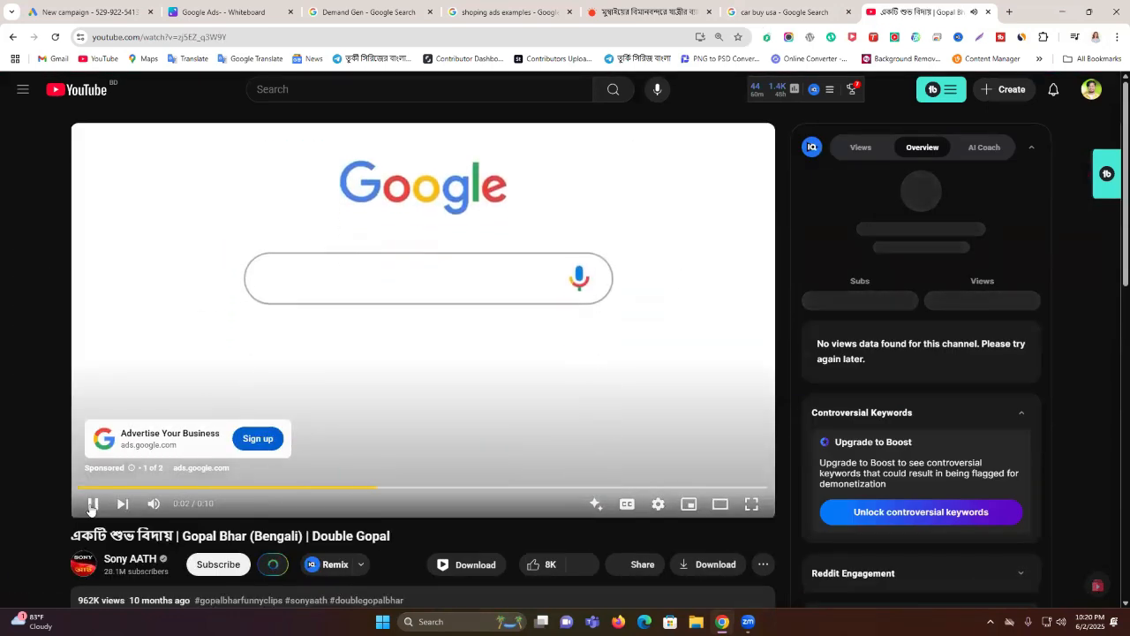
{"action": "left_click", "coordinate": [92, 503]}
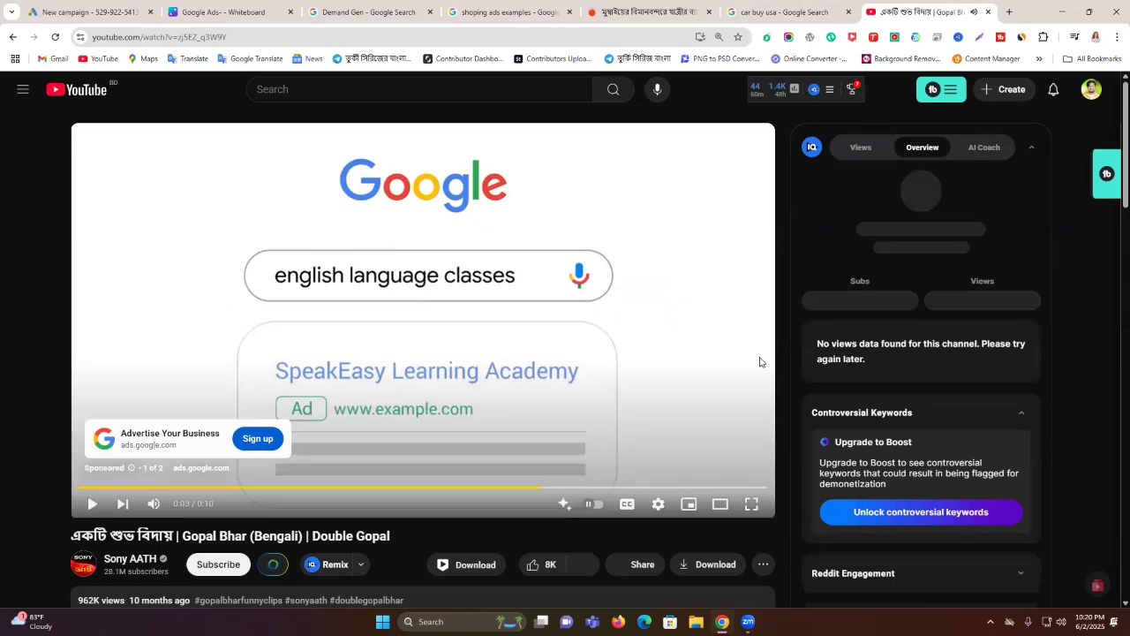
Step: Examine the paused Google Ads commercial and the sponsored "Advertise Your Business" card beside the comments on the Gopal Bhar video page
{"action": "scroll", "coordinate": [249, 214], "scroll_direction": "down", "scroll_amount": 2}
{"action": "scroll", "coordinate": [250, 215], "scroll_direction": "up", "scroll_amount": 2}
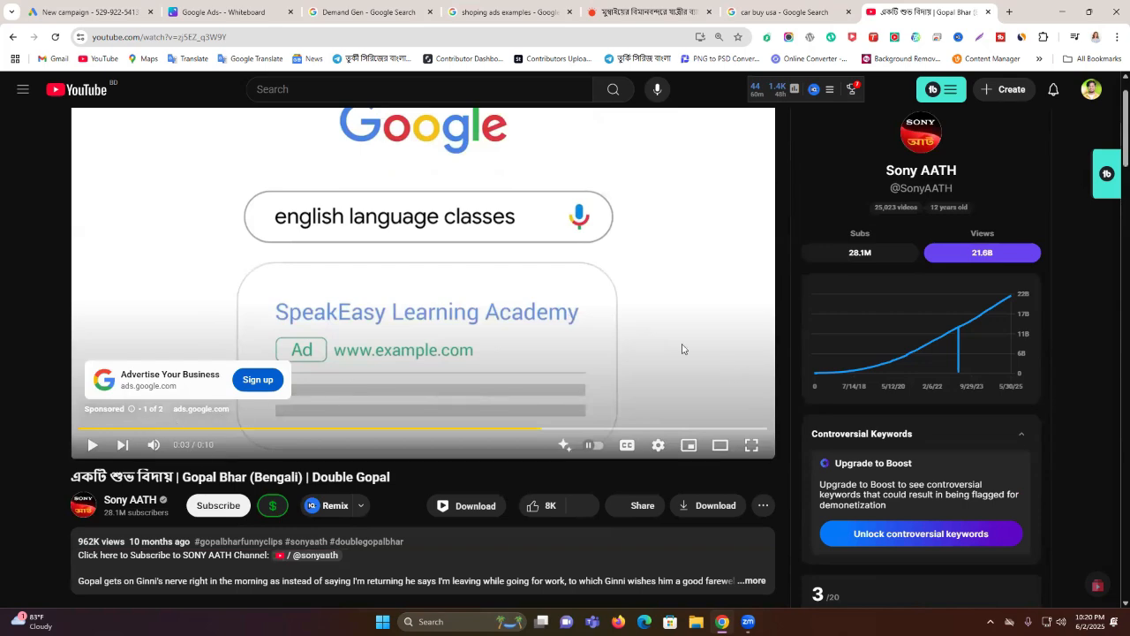
{"action": "scroll", "coordinate": [578, 315], "scroll_direction": "down", "scroll_amount": 8}
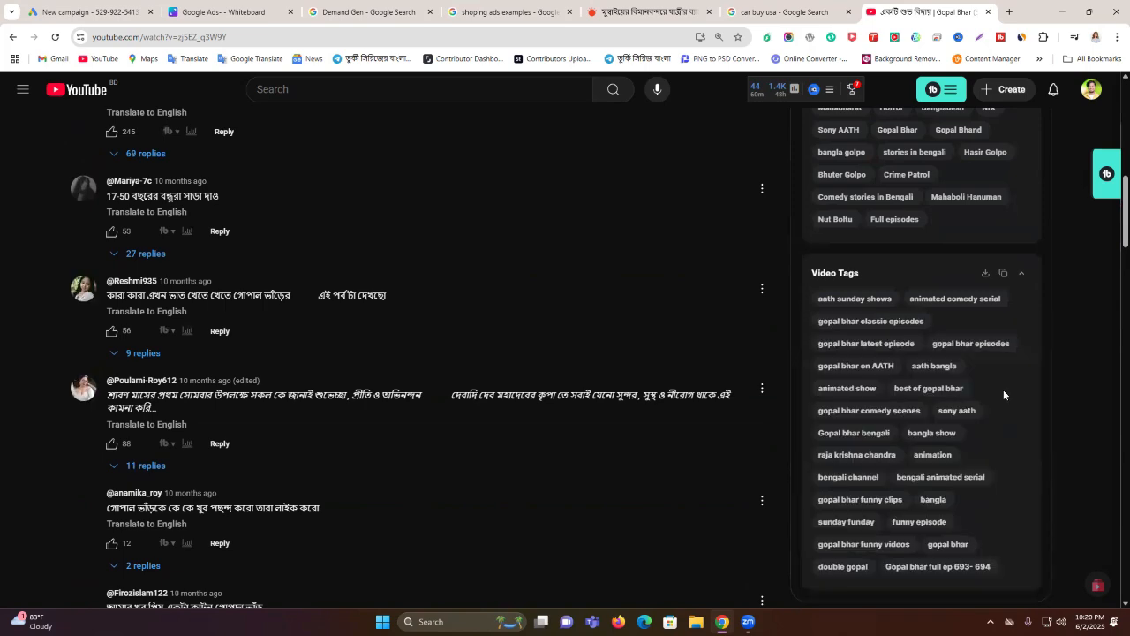
{"action": "scroll", "coordinate": [1001, 391], "scroll_direction": "down", "scroll_amount": 4}
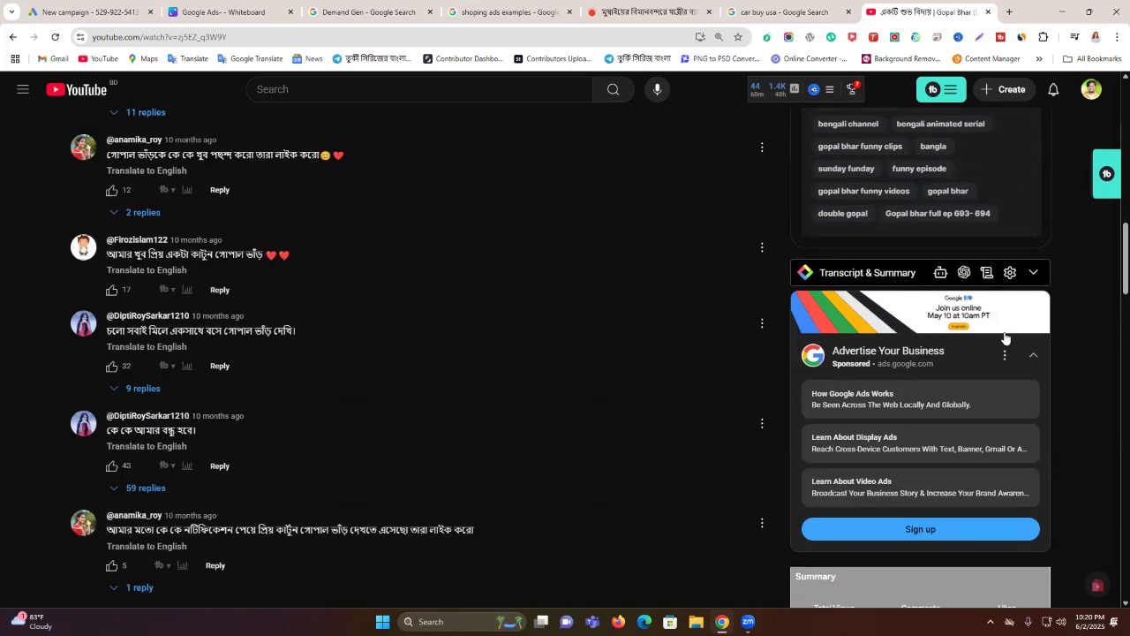
{"action": "scroll", "coordinate": [878, 291], "scroll_direction": "down", "scroll_amount": 2}
{"action": "scroll", "coordinate": [883, 248], "scroll_direction": "up", "scroll_amount": 1}
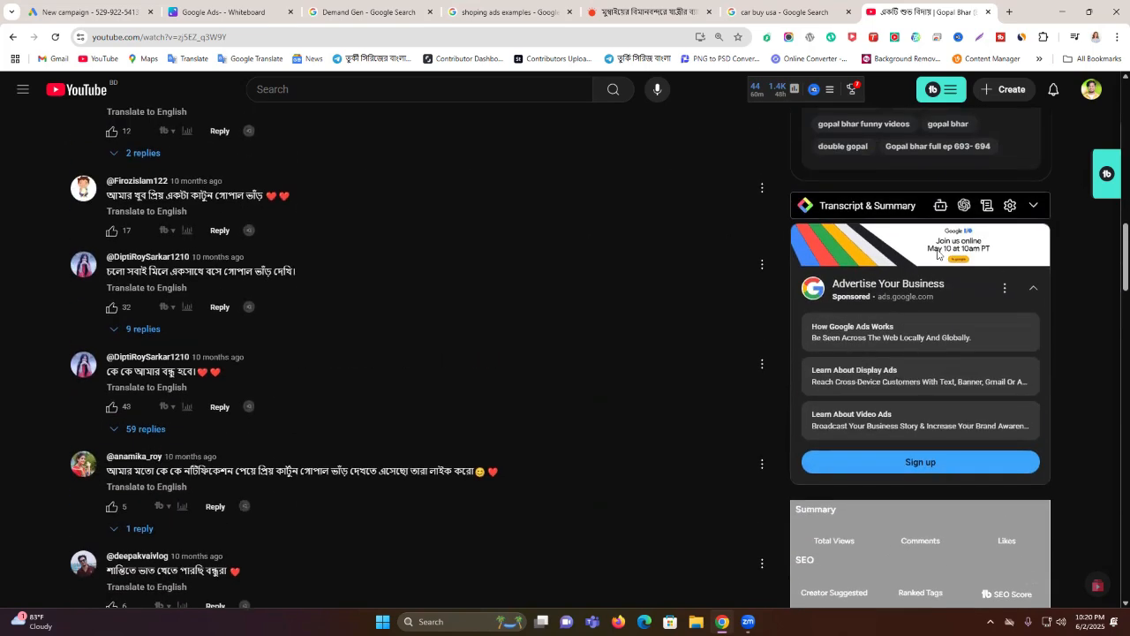
{"action": "scroll", "coordinate": [891, 265], "scroll_direction": "up", "scroll_amount": 3}
{"action": "scroll", "coordinate": [902, 430], "scroll_direction": "up", "scroll_amount": 10}
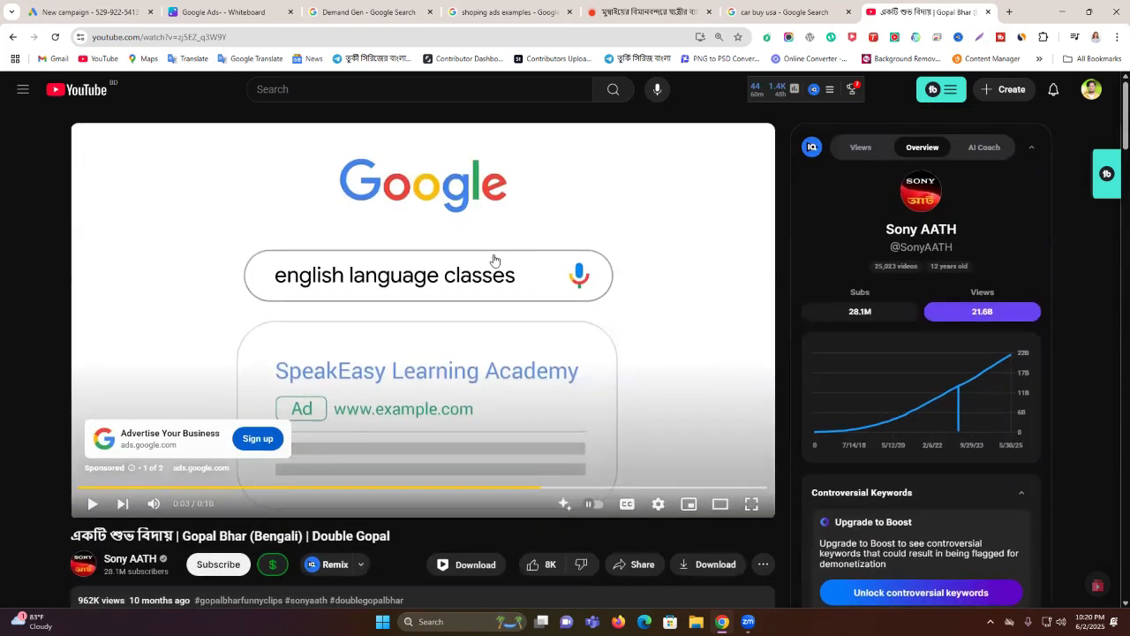
{"action": "scroll", "coordinate": [517, 256], "scroll_direction": "down", "scroll_amount": 2}
{"action": "scroll", "coordinate": [466, 203], "scroll_direction": "up", "scroll_amount": 1}
{"action": "scroll", "coordinate": [484, 235], "scroll_direction": "up", "scroll_amount": 2}
{"action": "scroll", "coordinate": [542, 267], "scroll_direction": "down", "scroll_amount": 2}
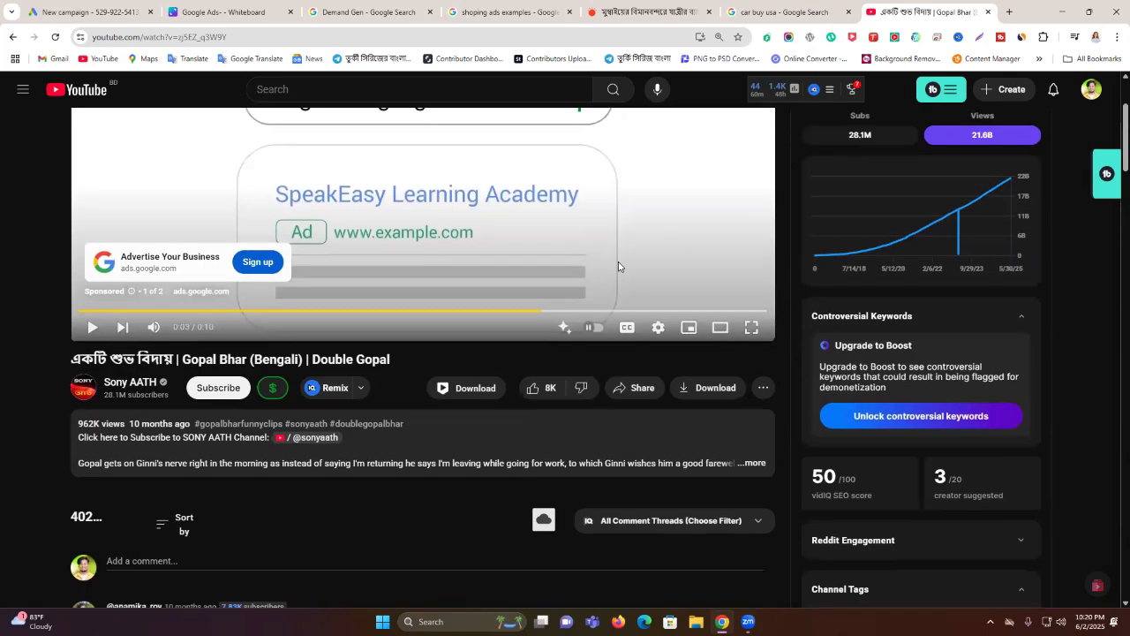
Step: Leave the Gopal Bhar video and compare the Prothom Alo article's display ads with the Display and Shopping boxes on the Canva whiteboard
{"action": "left_click", "coordinate": [14, 37]}
{"action": "left_click", "coordinate": [608, 7]}
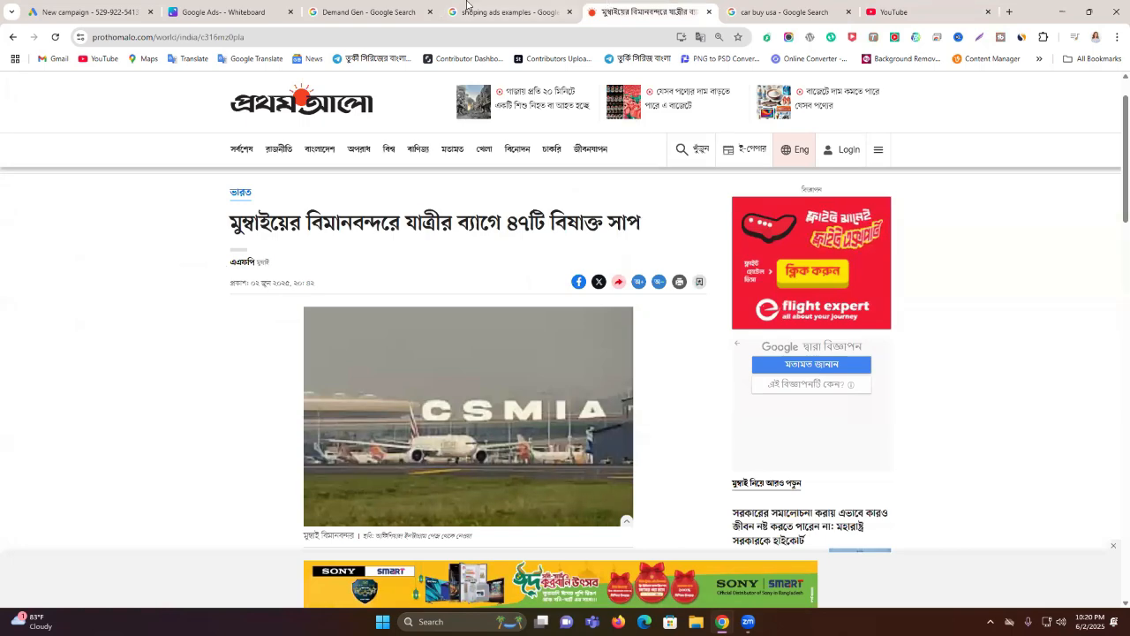
{"action": "left_click", "coordinate": [224, 11]}
{"action": "left_click", "coordinate": [683, 406]}
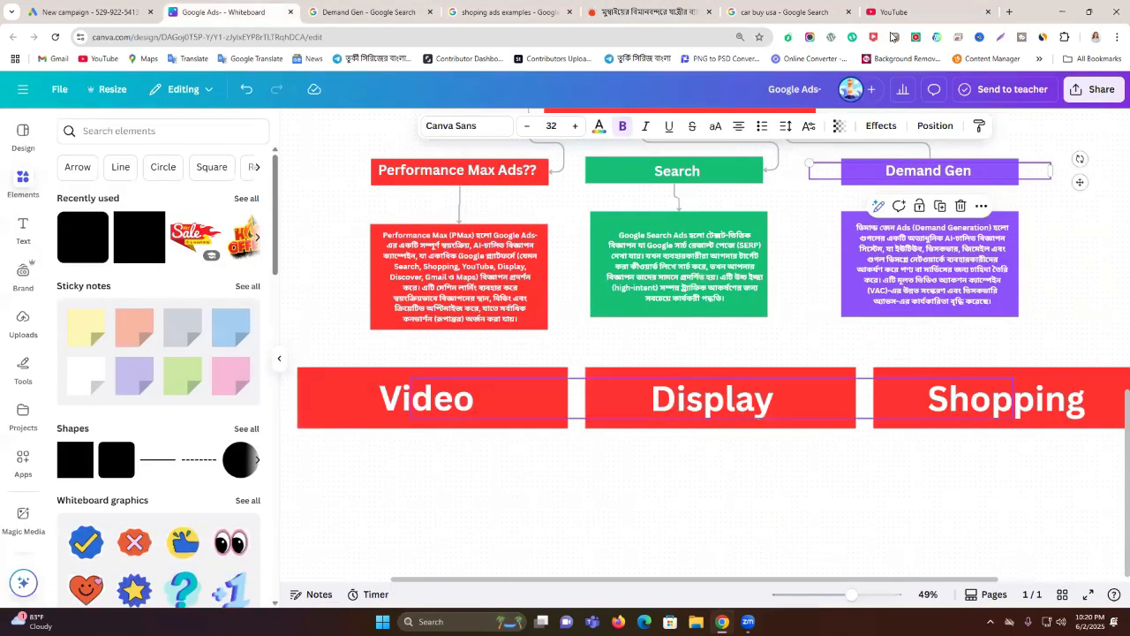
{"action": "left_click", "coordinate": [649, 12]}
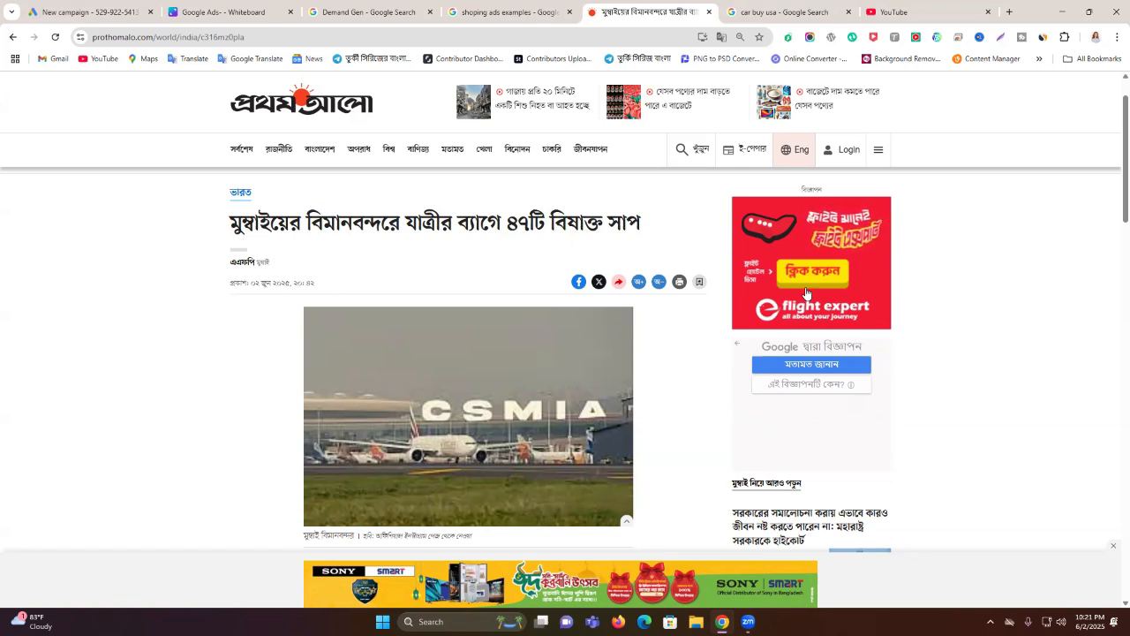
{"action": "left_click", "coordinate": [225, 12]}
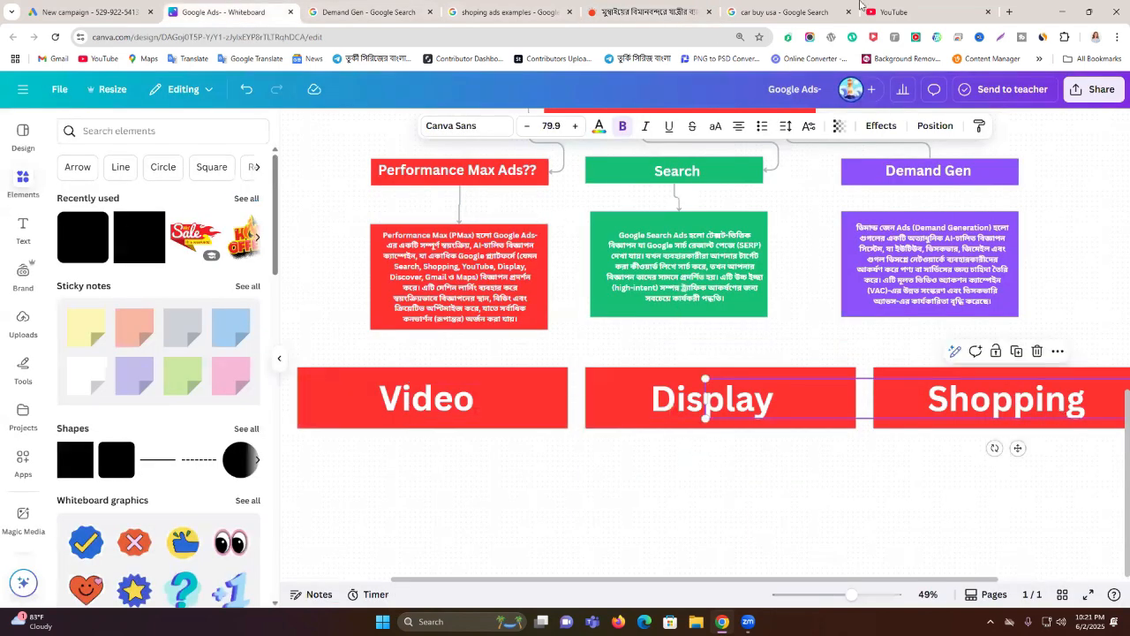
Step: Review the sponsored sneaker listings in the enlarged example image of the shopping ads search
{"action": "left_click", "coordinate": [780, 11]}
{"action": "left_click", "coordinate": [512, 12]}
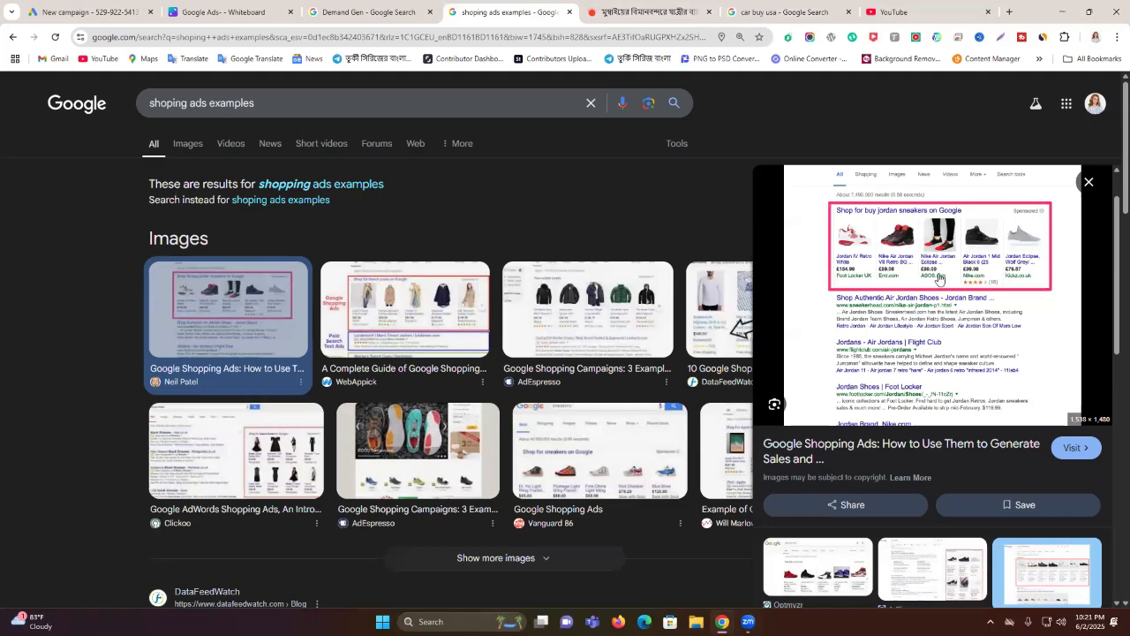
{"action": "scroll", "coordinate": [967, 312], "scroll_direction": "down", "scroll_amount": 1}
{"action": "scroll", "coordinate": [968, 313], "scroll_direction": "down", "scroll_amount": 1}
Step: Return to the new campaign in Google Ads and choose Search as the campaign type
{"action": "left_click", "coordinate": [98, 9]}
{"action": "scroll", "coordinate": [399, 393], "scroll_direction": "down", "scroll_amount": 2}
{"action": "scroll", "coordinate": [497, 288], "scroll_direction": "up", "scroll_amount": 3}
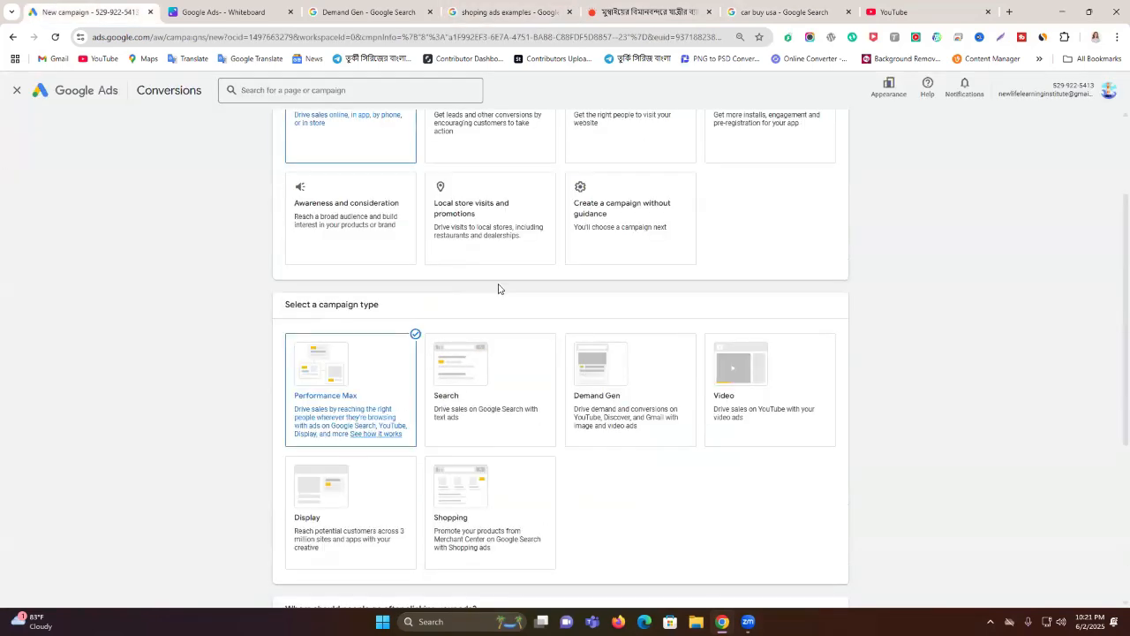
{"action": "scroll", "coordinate": [497, 285], "scroll_direction": "down", "scroll_amount": 2}
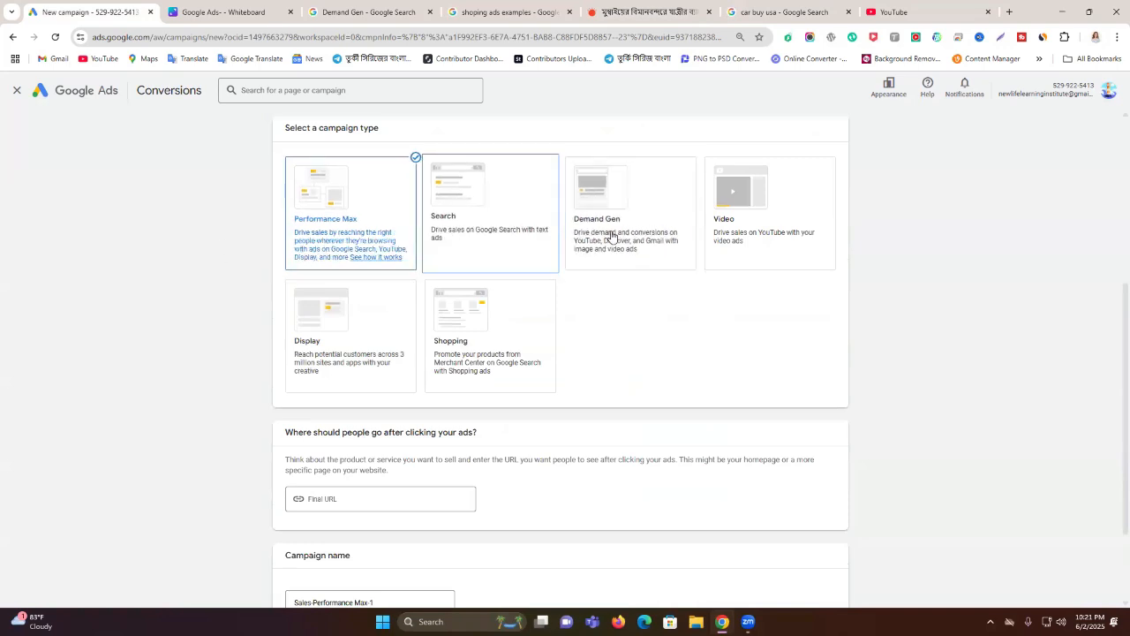
{"action": "left_click", "coordinate": [481, 201]}
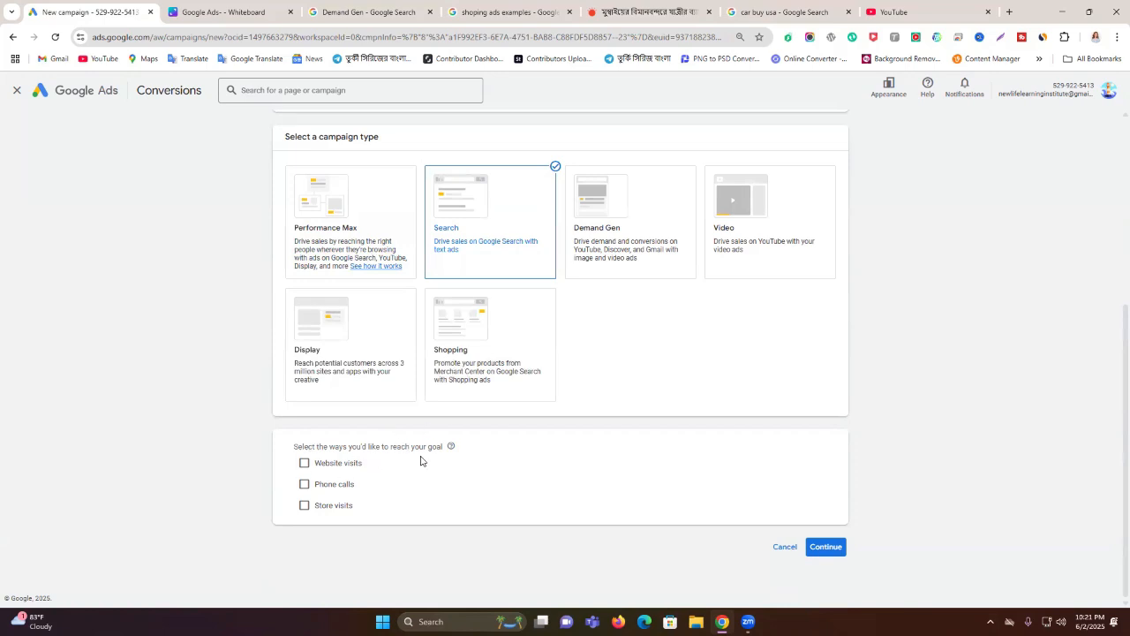
Step: Enable Website visits and fill in the business website with newlifelearninginstitute.com, copied from the address entered in a new browser tab
{"action": "left_click", "coordinate": [304, 463]}
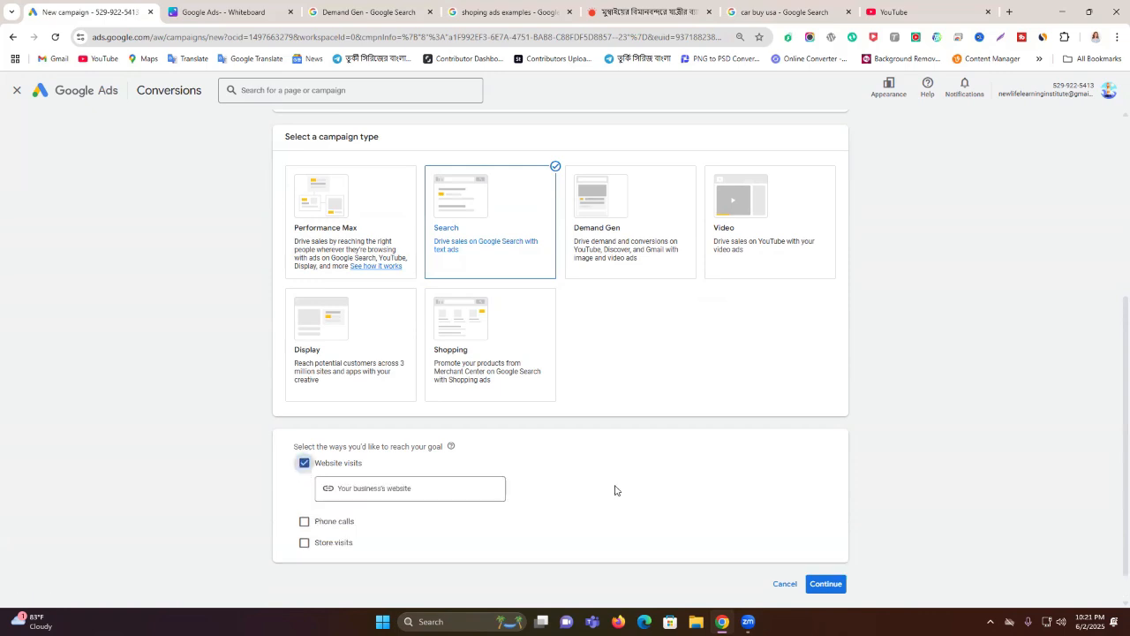
{"action": "key", "text": "ctrl+t"}
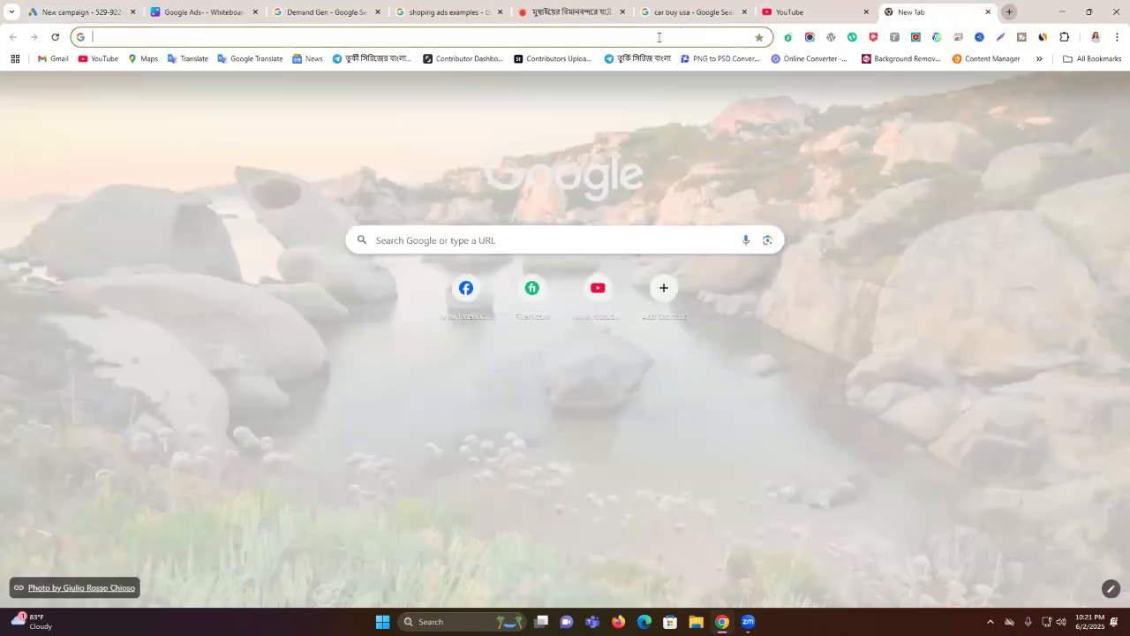
{"action": "type", "text": "newlifelearninginstitute.com"}
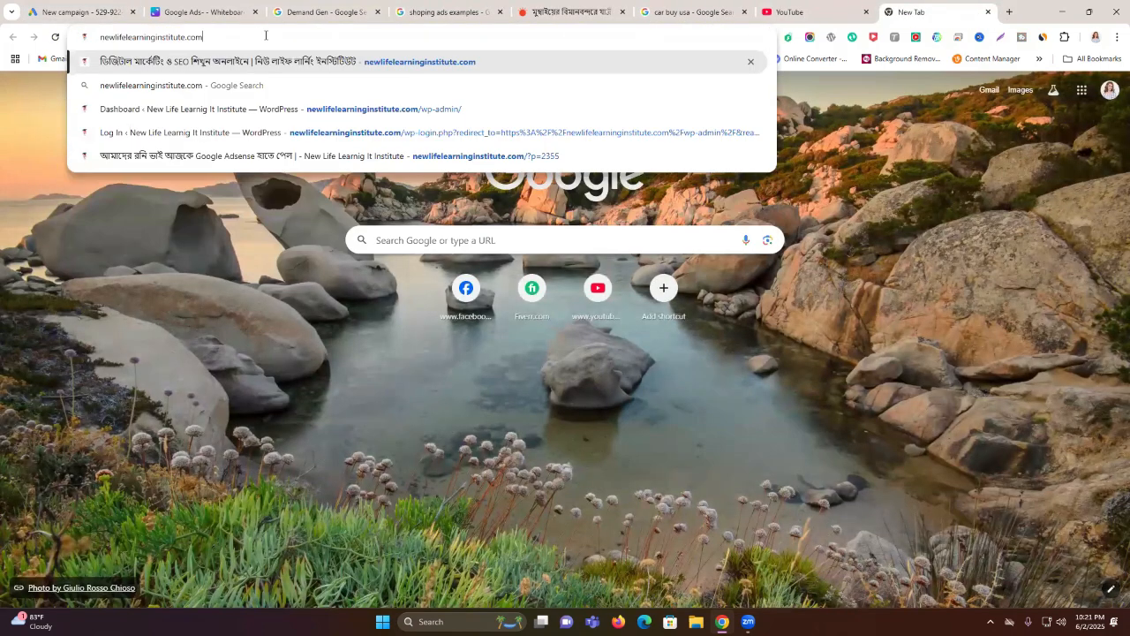
{"action": "key", "text": "ctrl+a"}
{"action": "key", "text": "ctrl+c"}
{"action": "left_click", "coordinate": [91, 7]}
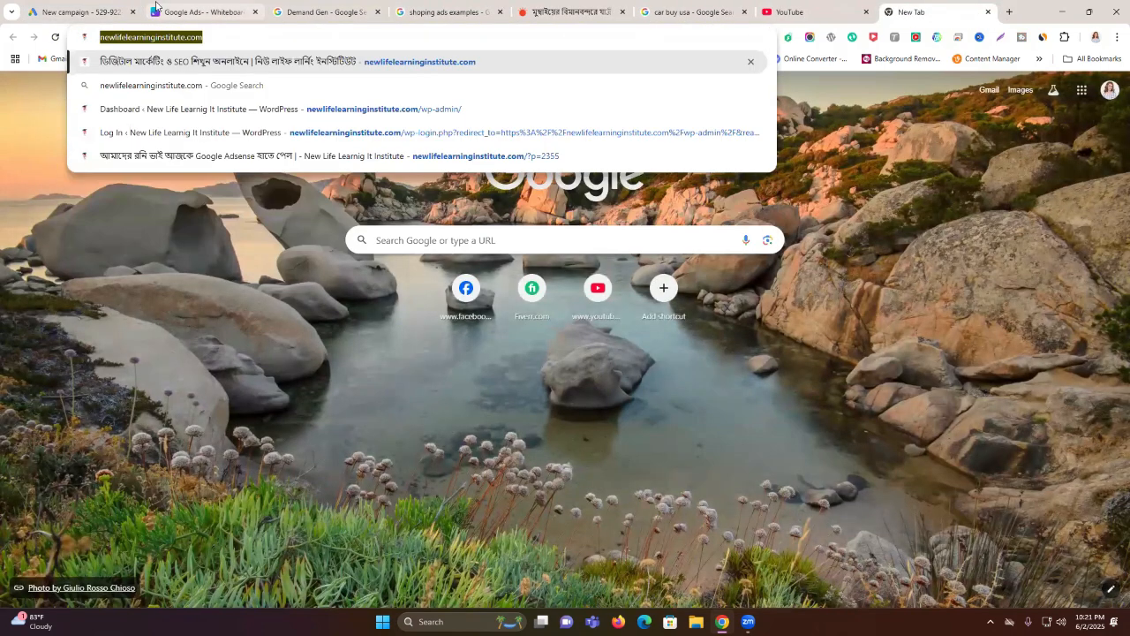
{"action": "left_click", "coordinate": [403, 492]}
{"action": "key", "text": "ctrl+v"}
{"action": "scroll", "coordinate": [664, 507], "scroll_direction": "down", "scroll_amount": 1}
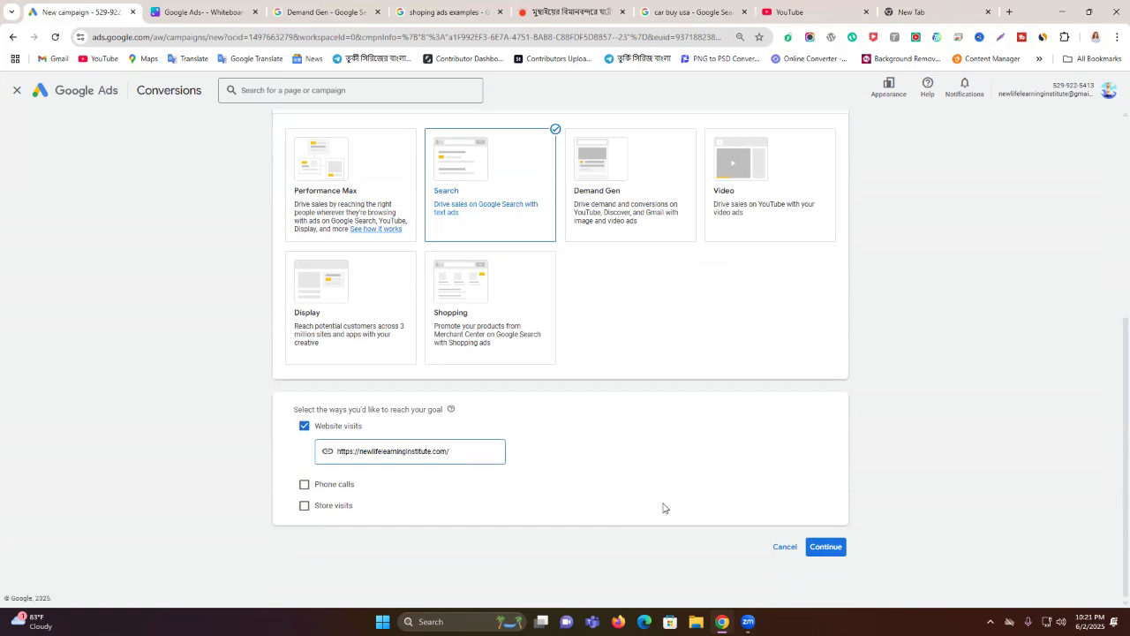
Step: Recheck the Sales objective, Search type and website entry, and continue to the sales conversion goals
{"action": "left_click", "coordinate": [820, 552]}
{"action": "scroll", "coordinate": [578, 401], "scroll_direction": "up", "scroll_amount": 4}
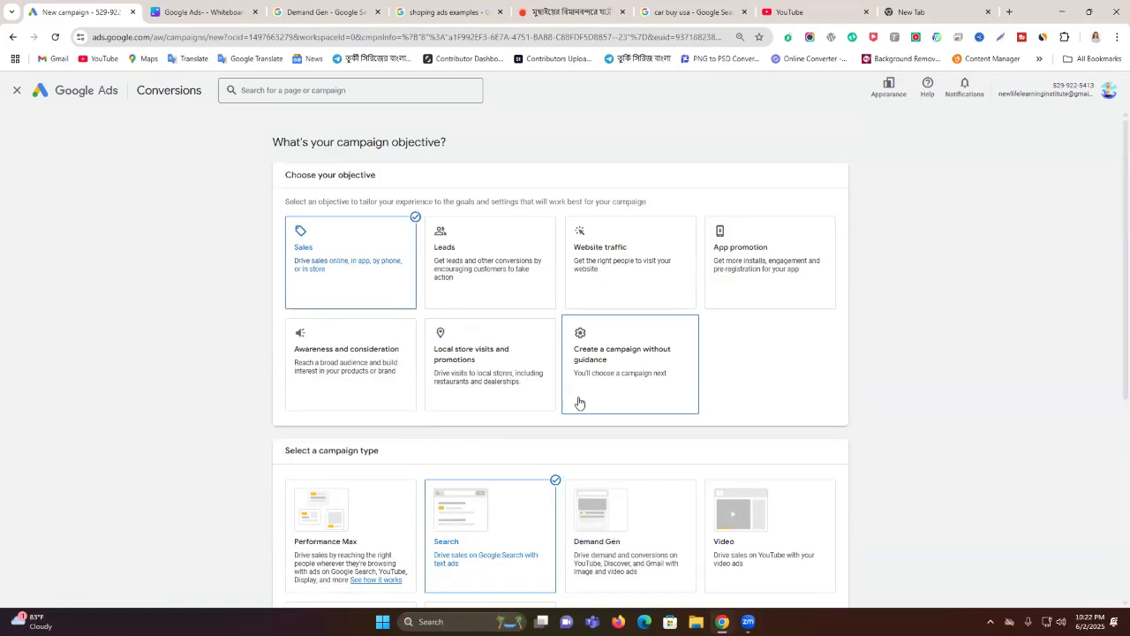
{"action": "scroll", "coordinate": [578, 402], "scroll_direction": "down", "scroll_amount": 1}
{"action": "scroll", "coordinate": [578, 402], "scroll_direction": "down", "scroll_amount": 3}
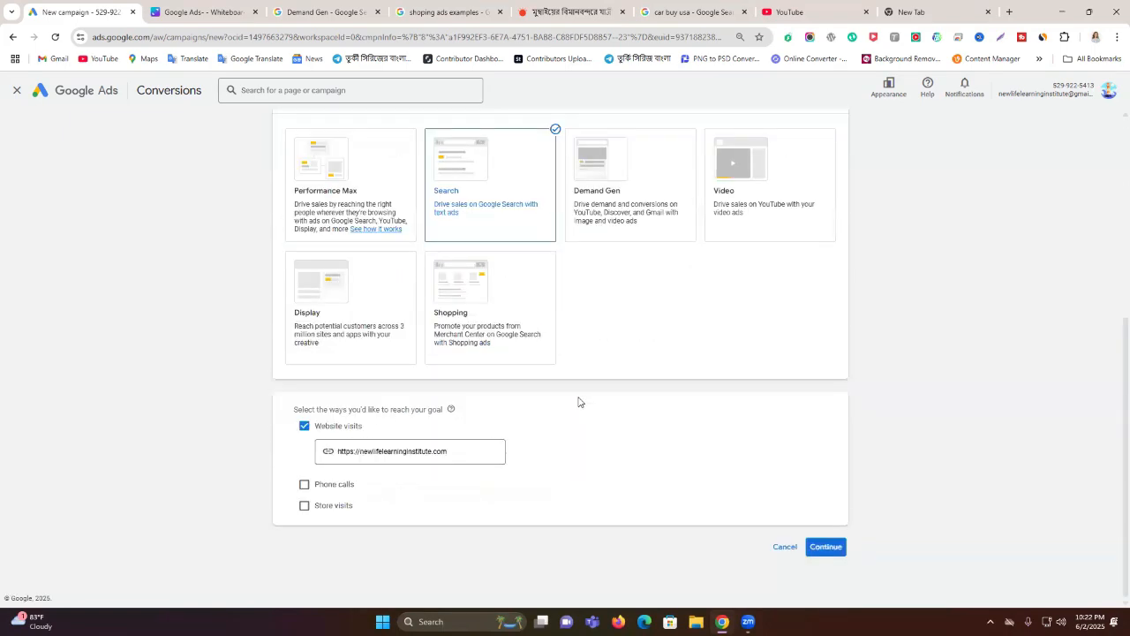
{"action": "scroll", "coordinate": [578, 402], "scroll_direction": "up", "scroll_amount": 1}
{"action": "left_click", "coordinate": [825, 547]}
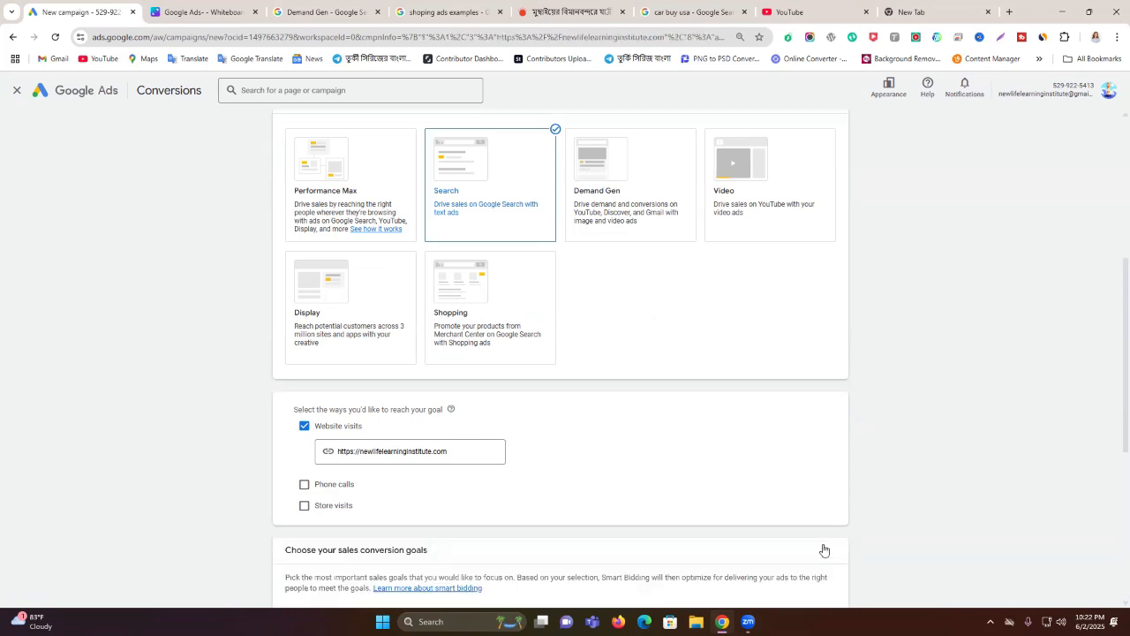
Step: Choose Purchase as the sales conversion goal for the campaign
{"action": "scroll", "coordinate": [860, 457], "scroll_direction": "down", "scroll_amount": 2}
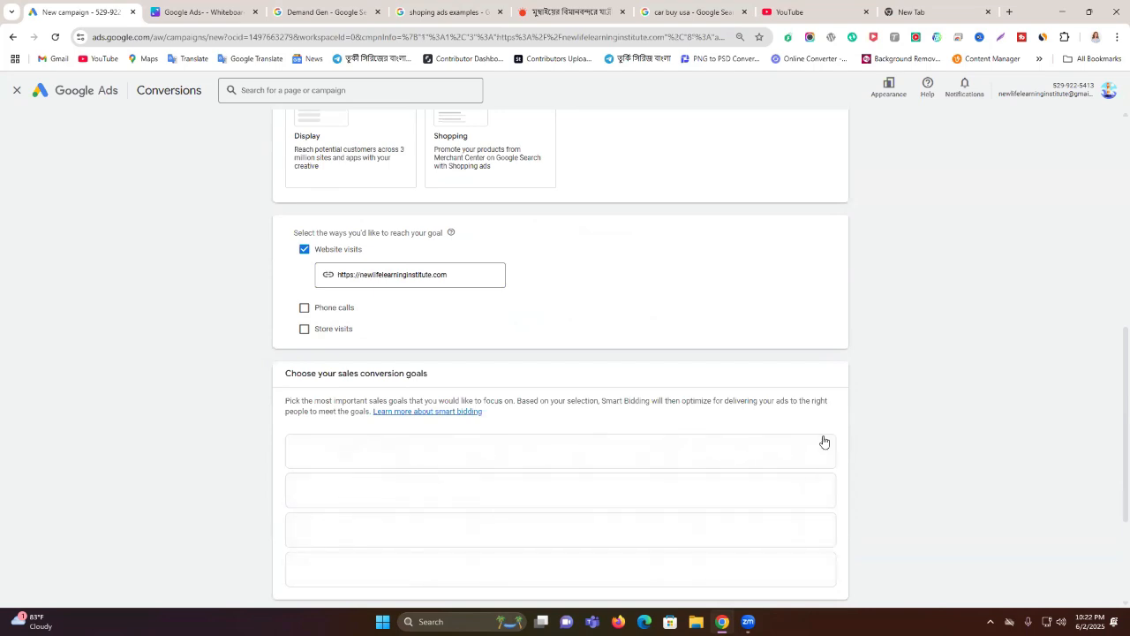
{"action": "scroll", "coordinate": [537, 550], "scroll_direction": "up", "scroll_amount": 2}
{"action": "scroll", "coordinate": [710, 497], "scroll_direction": "down", "scroll_amount": 2}
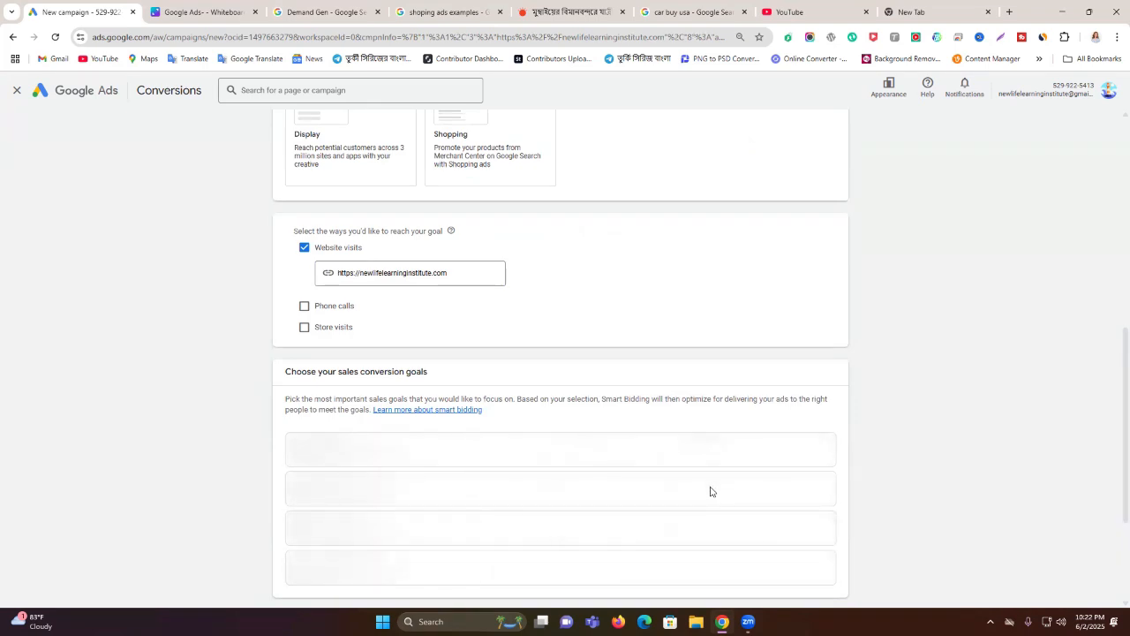
{"action": "scroll", "coordinate": [851, 434], "scroll_direction": "up", "scroll_amount": 3}
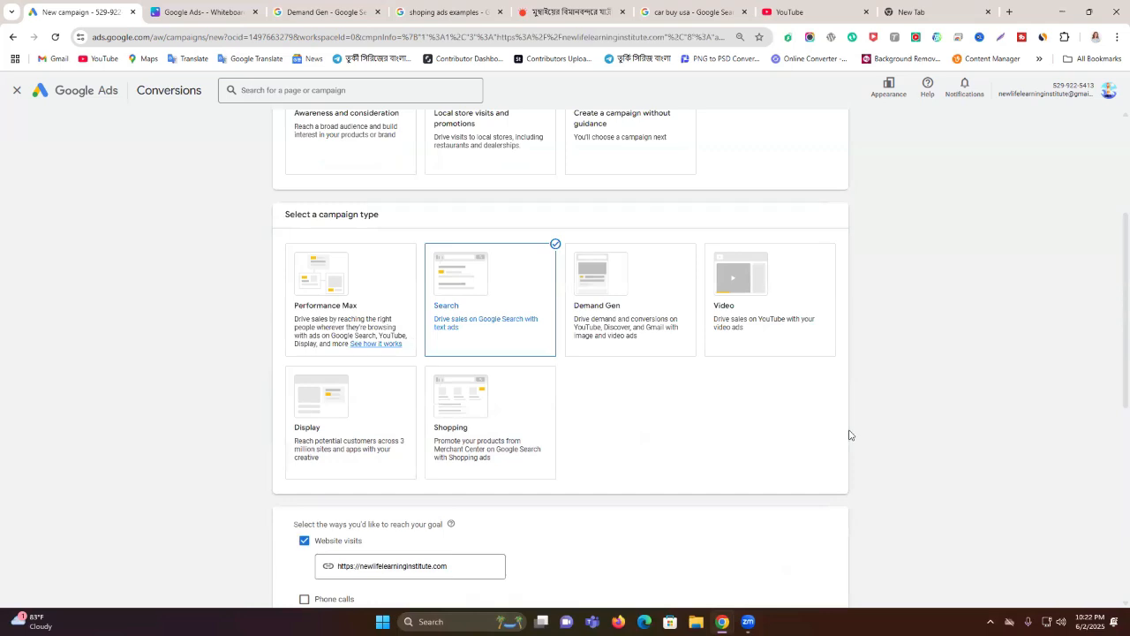
{"action": "scroll", "coordinate": [849, 434], "scroll_direction": "down", "scroll_amount": 3}
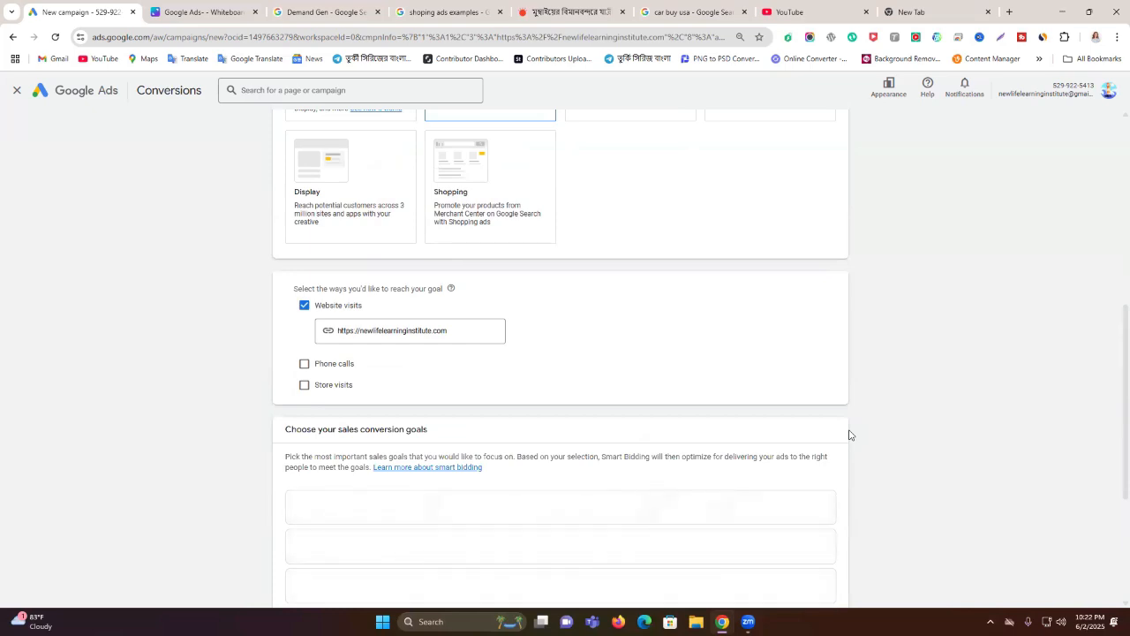
{"action": "scroll", "coordinate": [849, 434], "scroll_direction": "down", "scroll_amount": 1}
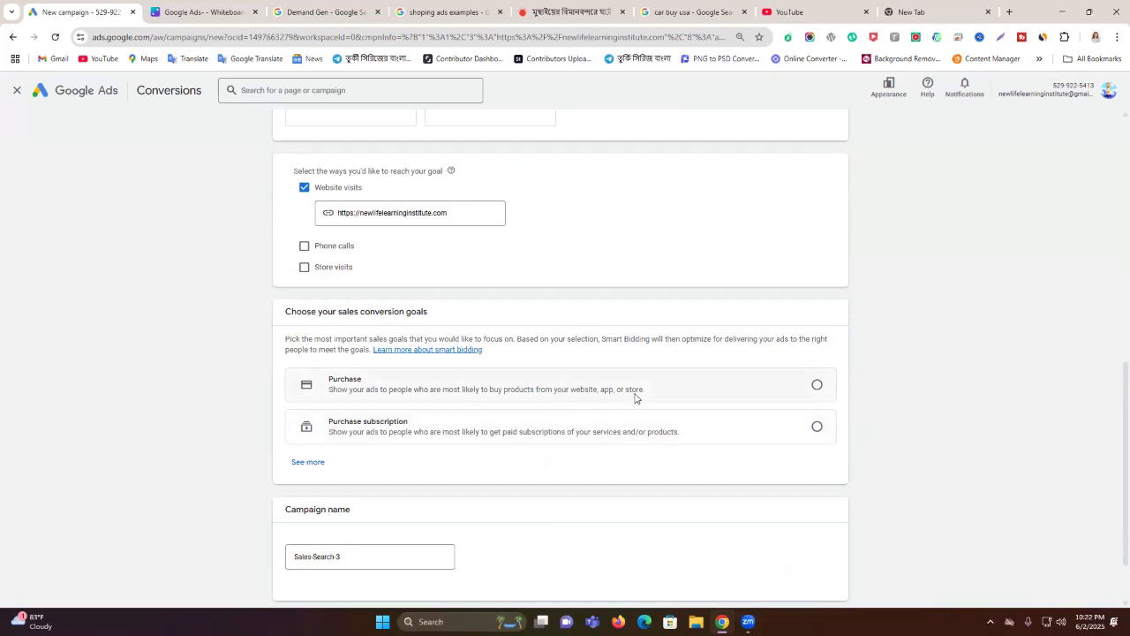
{"action": "left_click", "coordinate": [498, 381]}
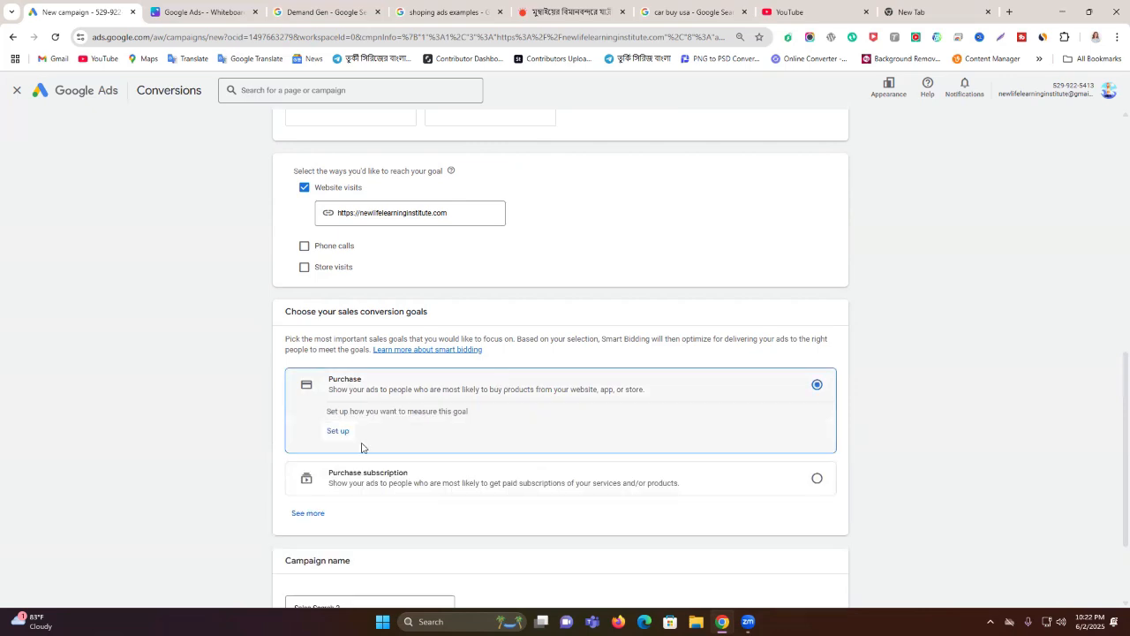
Step: Name the campaign "search cam" and start it as a new campaign instead of finishing a saved draft
{"action": "scroll", "coordinate": [429, 461], "scroll_direction": "down", "scroll_amount": 3}
{"action": "left_click_drag", "start_coordinate": [311, 481], "coordinate": [257, 481]}
{"action": "left_click", "coordinate": [343, 481]}
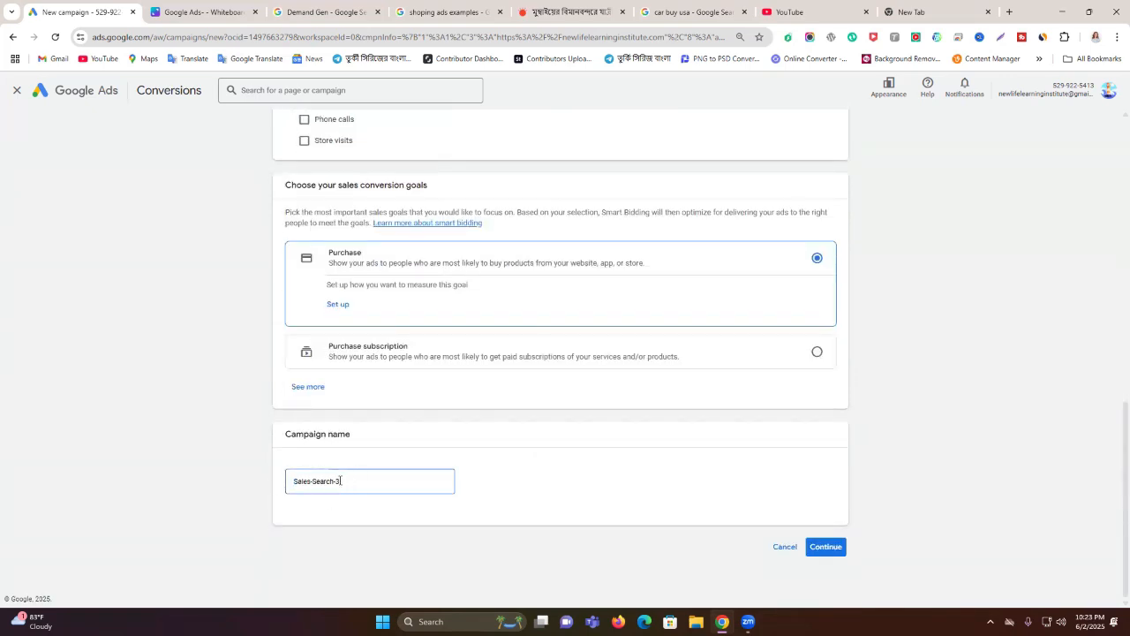
{"action": "key", "text": "ctrl+a"}
{"action": "type", "text": "s"}
{"action": "double_click", "coordinate": [322, 481]}
{"action": "type", "text": "cam"}
{"action": "left_click", "coordinate": [826, 548]}
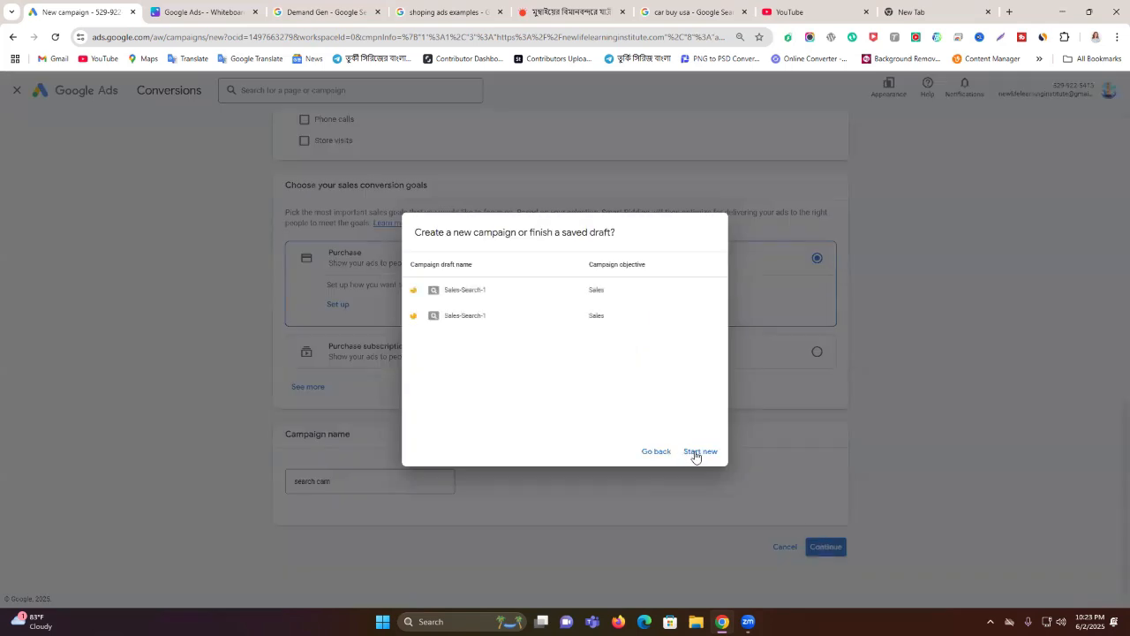
{"action": "left_click", "coordinate": [697, 452]}
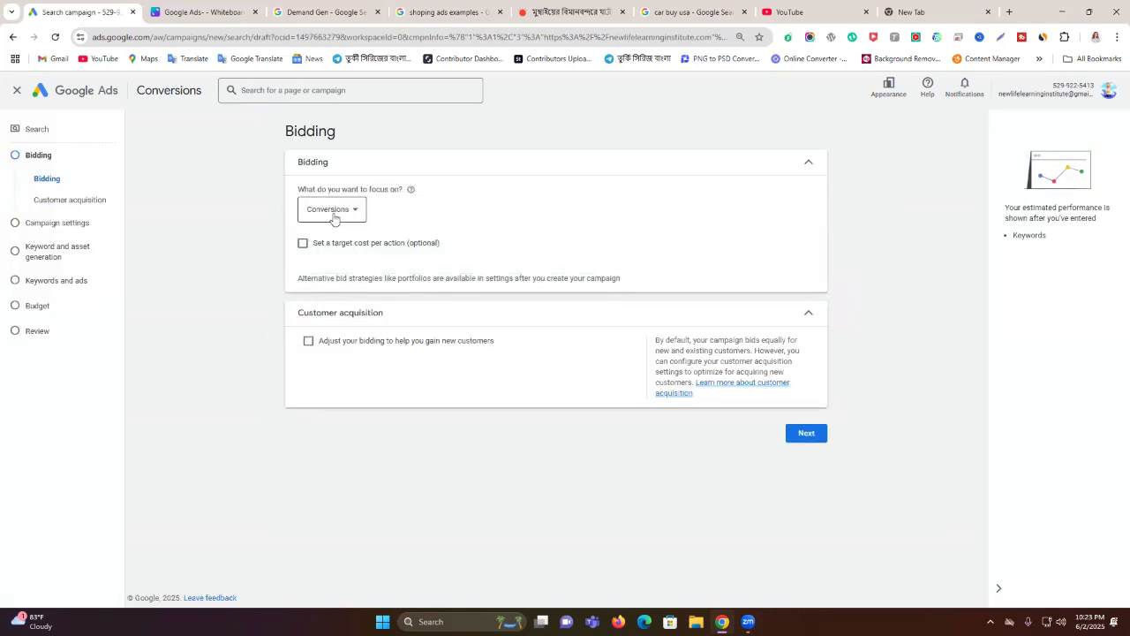
Step: Keep Conversions as the bidding focus after viewing the alternatives, and continue to the location options in the campaign settings
{"action": "left_click", "coordinate": [330, 212]}
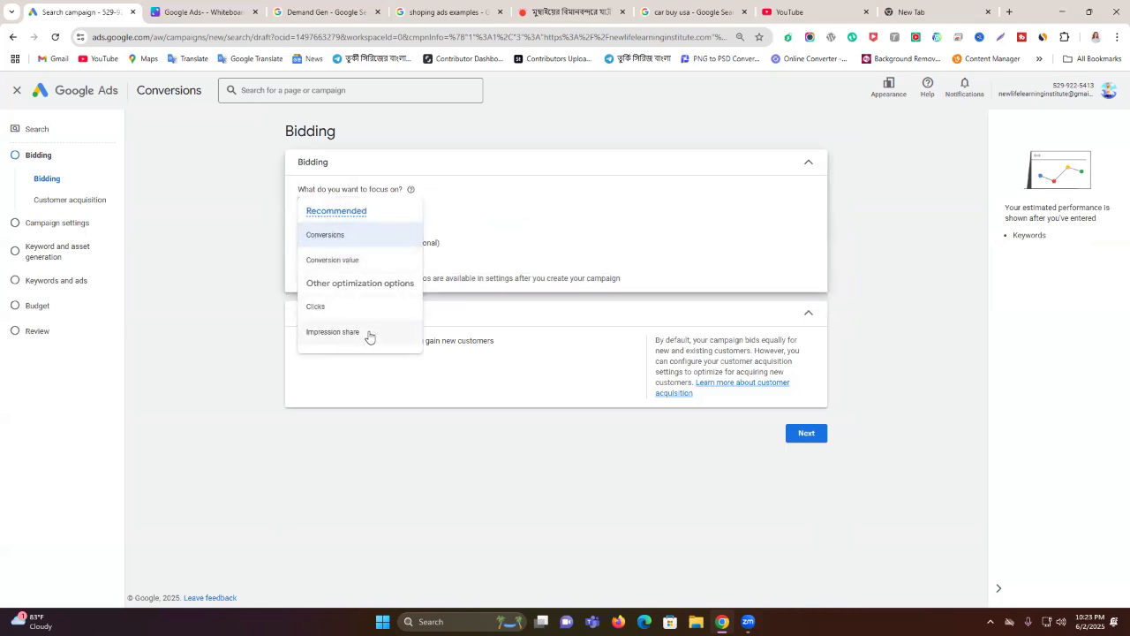
{"action": "left_click", "coordinate": [340, 240]}
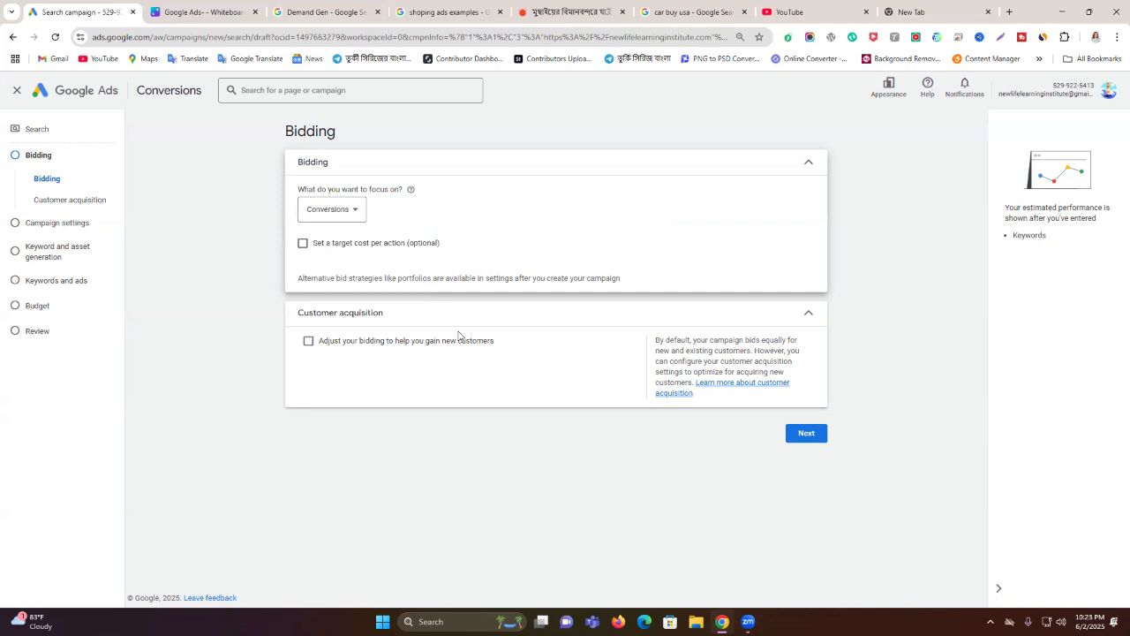
{"action": "left_click", "coordinate": [807, 433]}
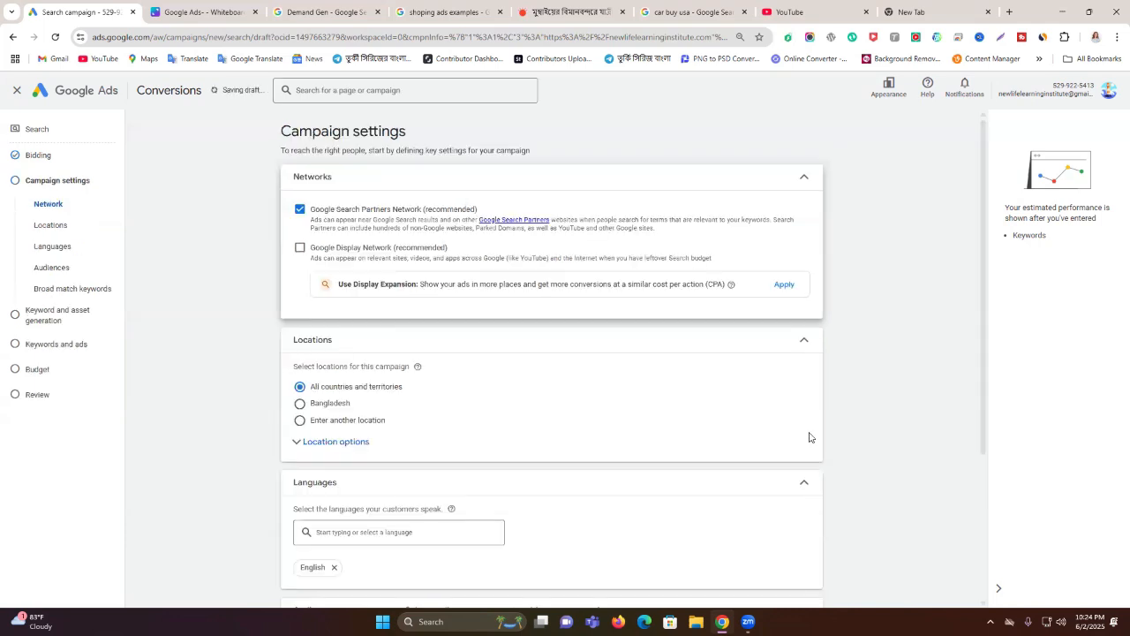
{"action": "scroll", "coordinate": [567, 355], "scroll_direction": "down", "scroll_amount": 1}
{"action": "scroll", "coordinate": [567, 355], "scroll_direction": "down", "scroll_amount": 1}
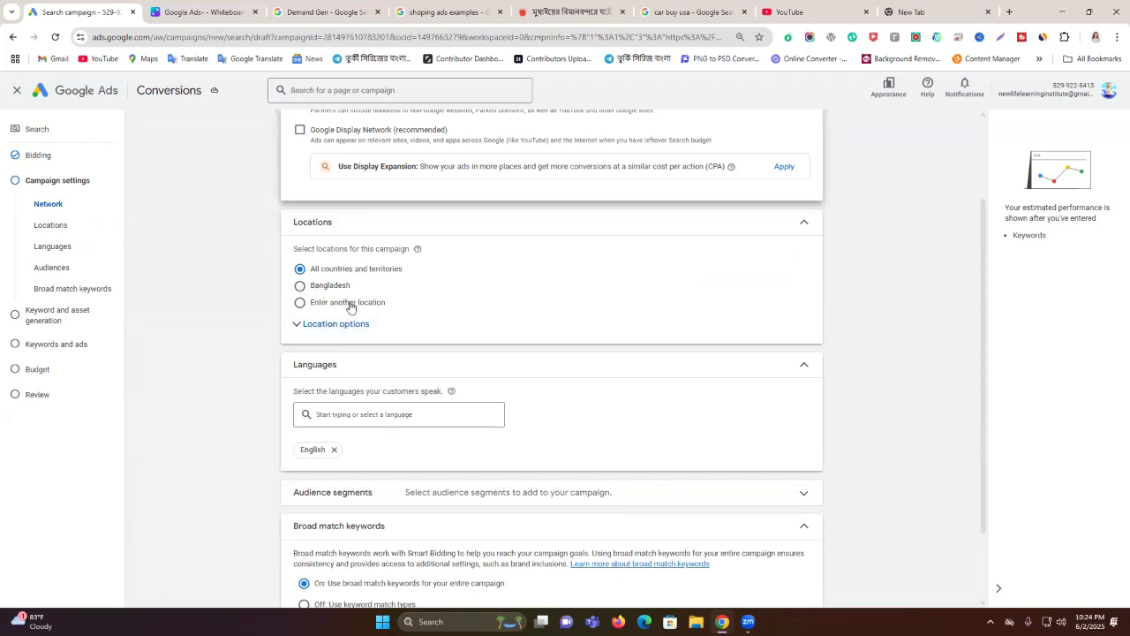
Step: Check the location targeting options without changing them, and add Bengali as a campaign language
{"action": "left_click", "coordinate": [328, 324]}
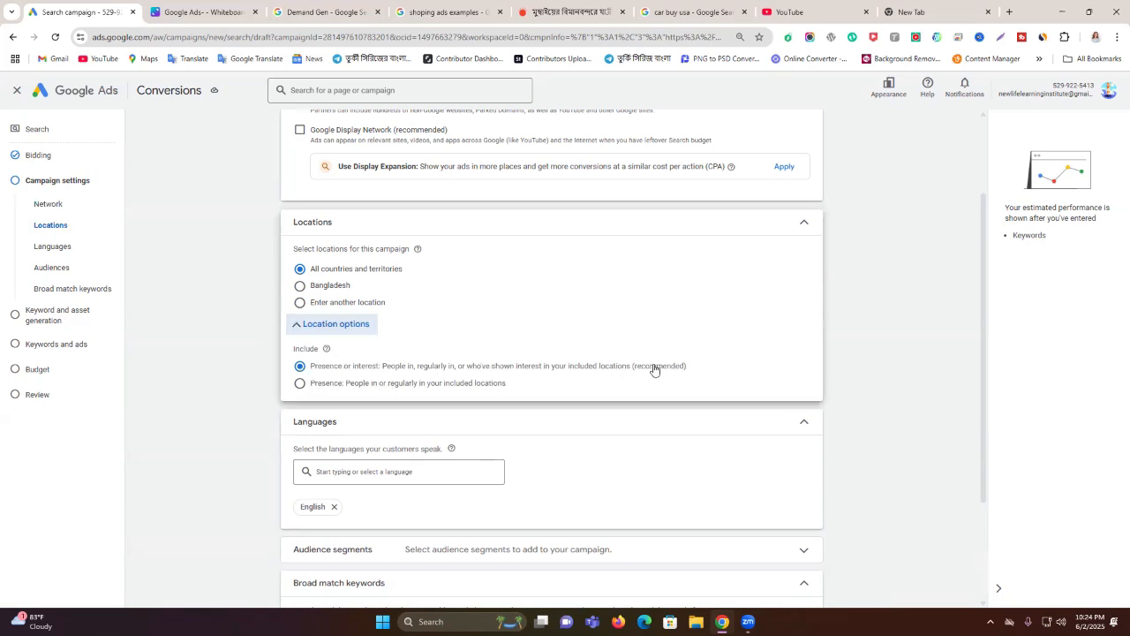
{"action": "left_click", "coordinate": [300, 323]}
{"action": "scroll", "coordinate": [414, 340], "scroll_direction": "down", "scroll_amount": 1}
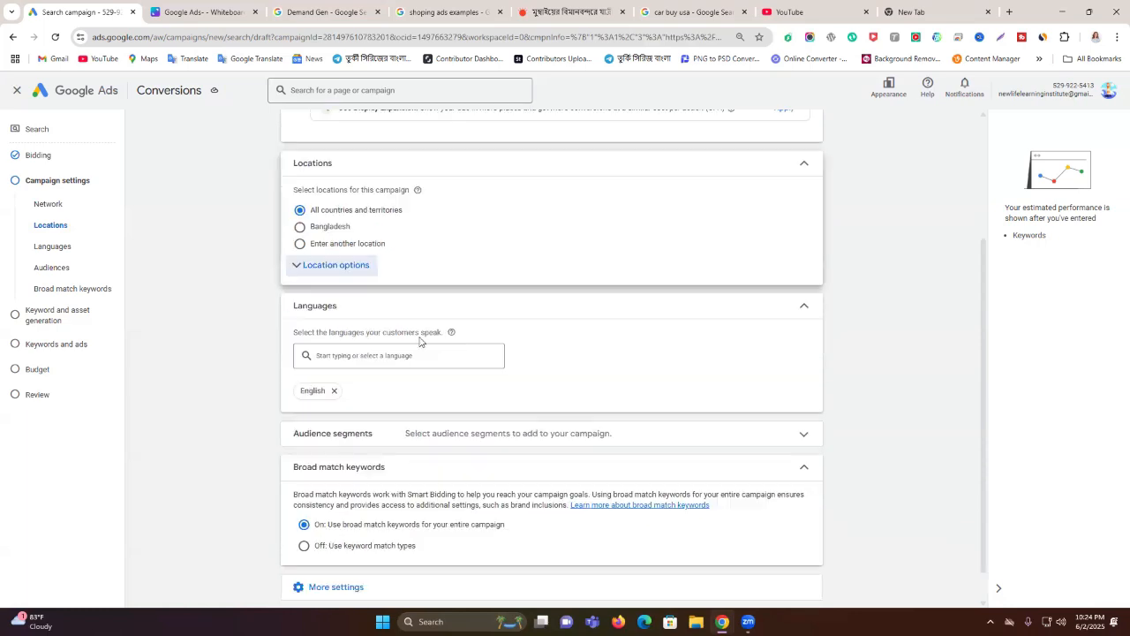
{"action": "left_click", "coordinate": [363, 358]}
{"action": "scroll", "coordinate": [376, 443], "scroll_direction": "up", "scroll_amount": 2}
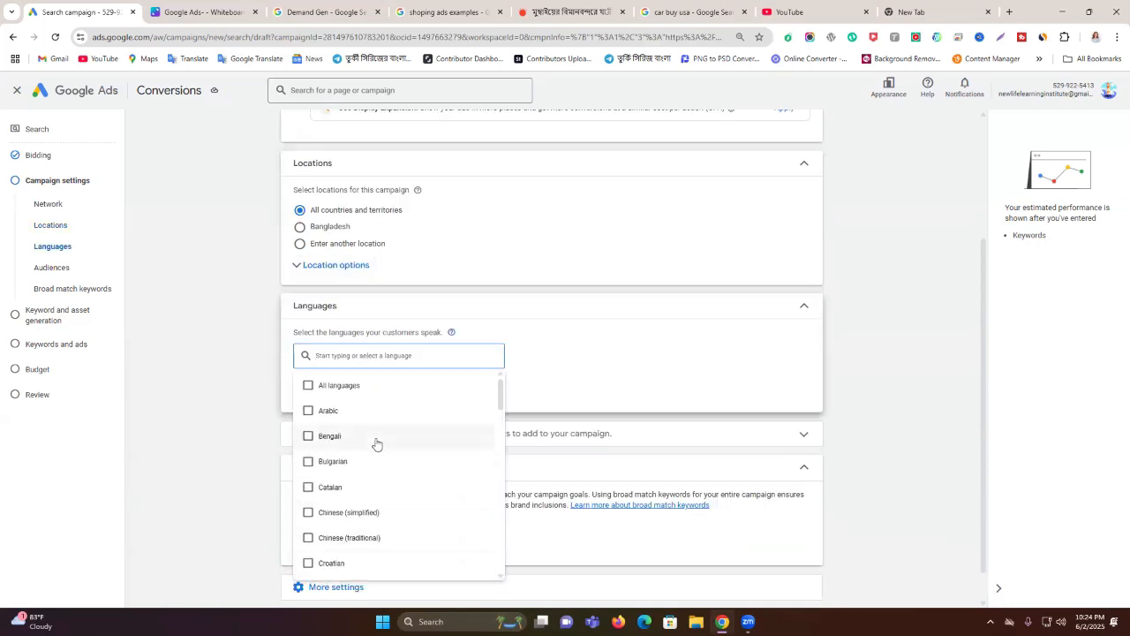
{"action": "left_click", "coordinate": [362, 439]}
{"action": "left_click", "coordinate": [870, 415]}
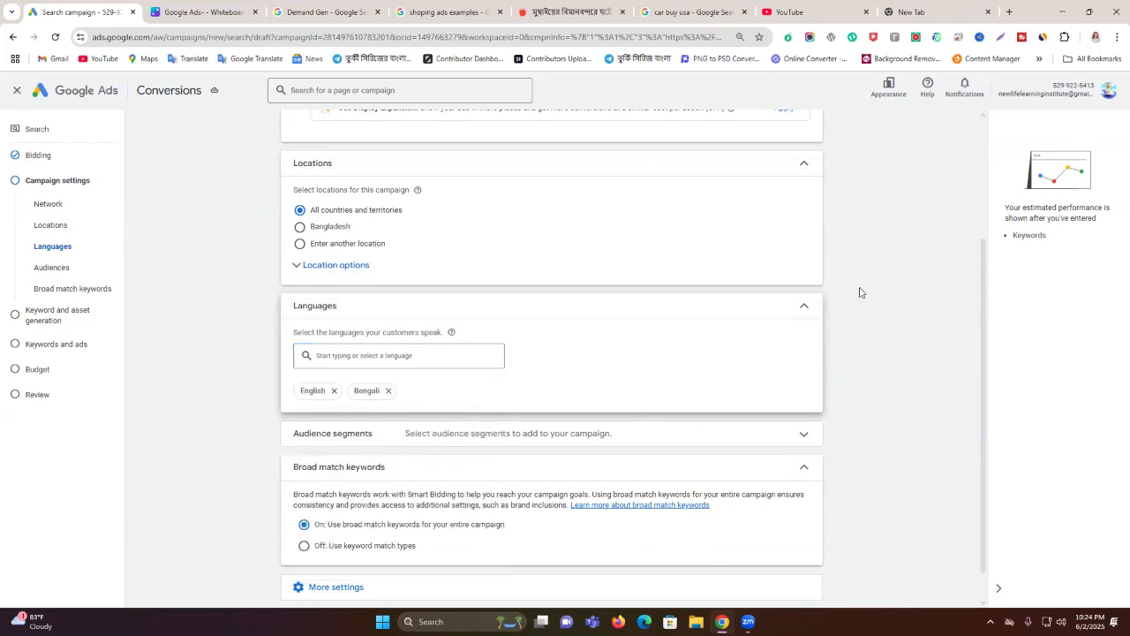
Step: Review the campaign settings, including the suggested audience segments, their targeting setting and the broad match keywords setting
{"action": "scroll", "coordinate": [855, 290], "scroll_direction": "down", "scroll_amount": 1}
{"action": "scroll", "coordinate": [865, 291], "scroll_direction": "up", "scroll_amount": 3}
{"action": "scroll", "coordinate": [865, 292], "scroll_direction": "down", "scroll_amount": 2}
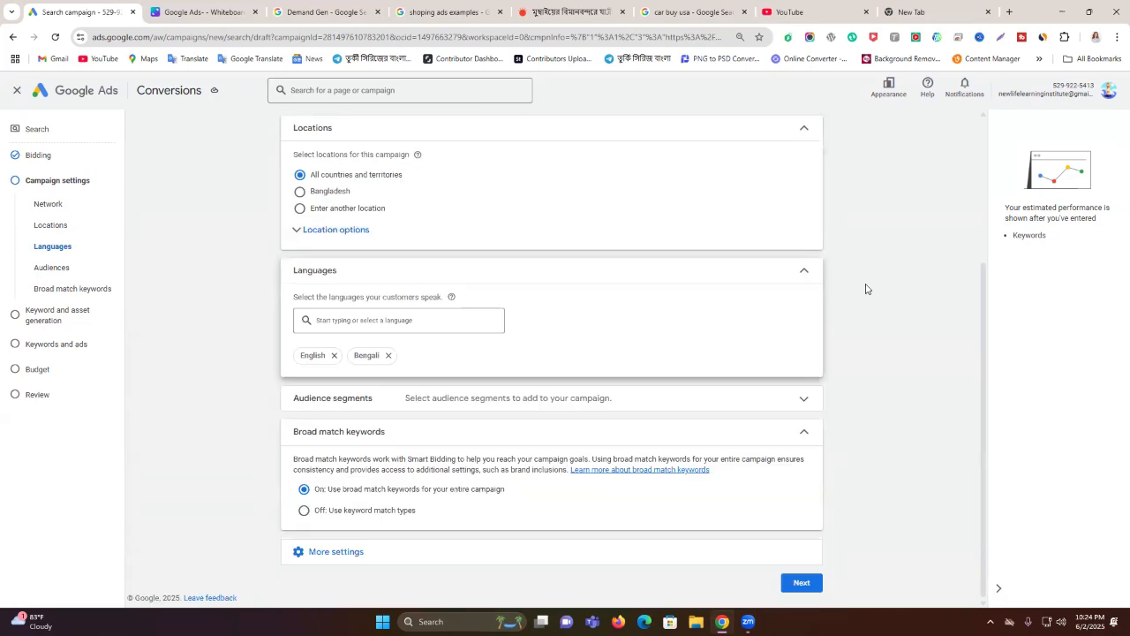
{"action": "scroll", "coordinate": [865, 288], "scroll_direction": "up", "scroll_amount": 3}
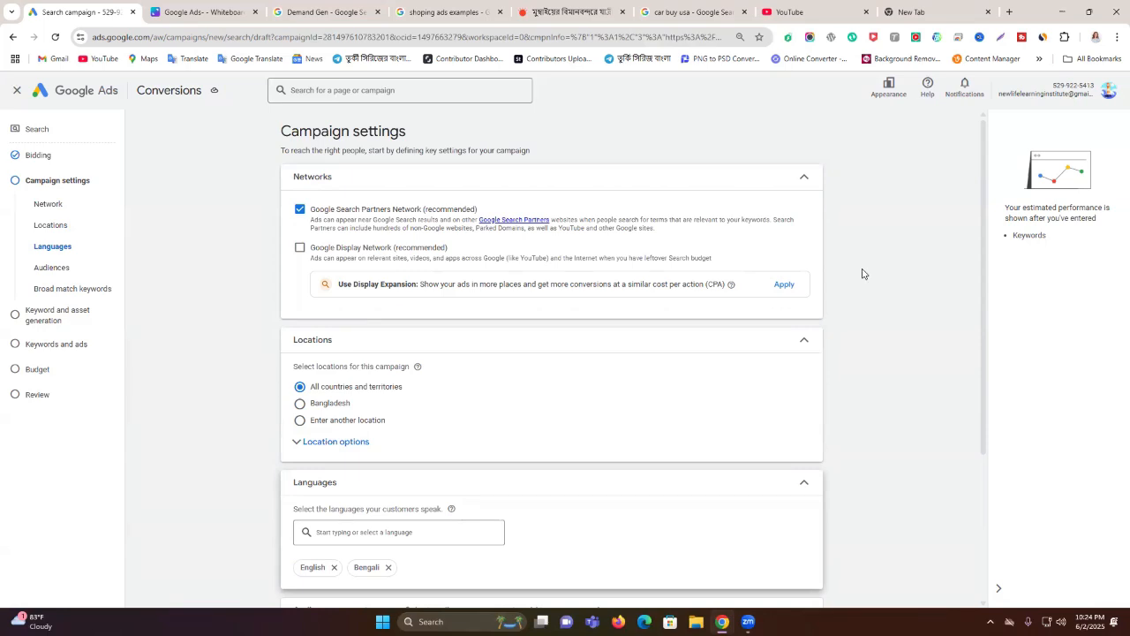
{"action": "scroll", "coordinate": [859, 272], "scroll_direction": "down", "scroll_amount": 1}
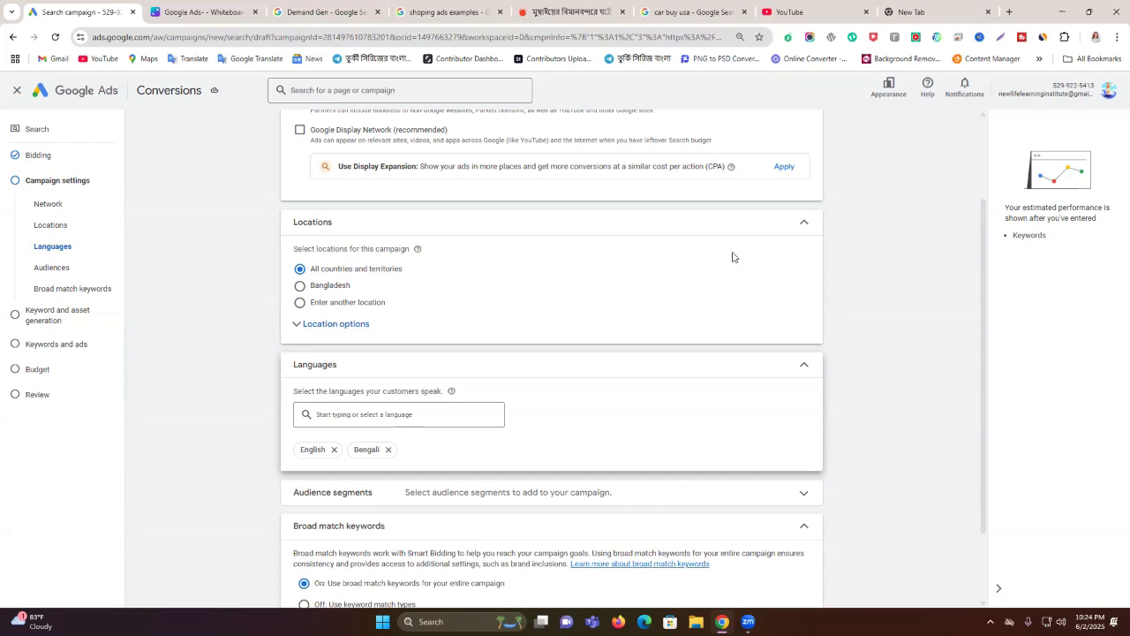
{"action": "scroll", "coordinate": [651, 356], "scroll_direction": "down", "scroll_amount": 2}
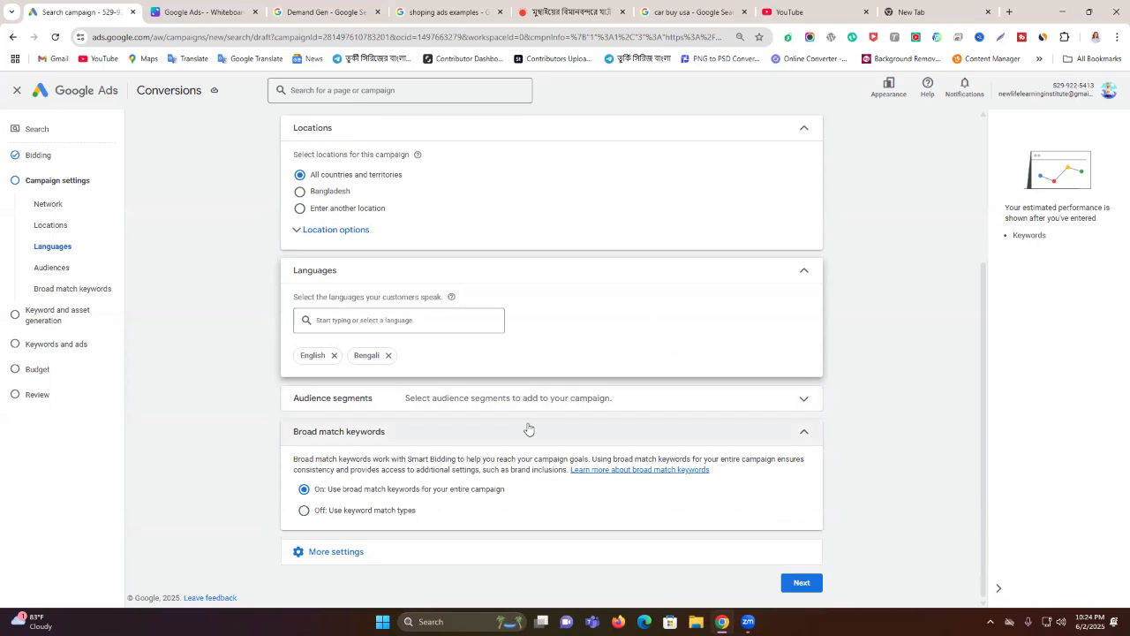
{"action": "left_click", "coordinate": [557, 405]}
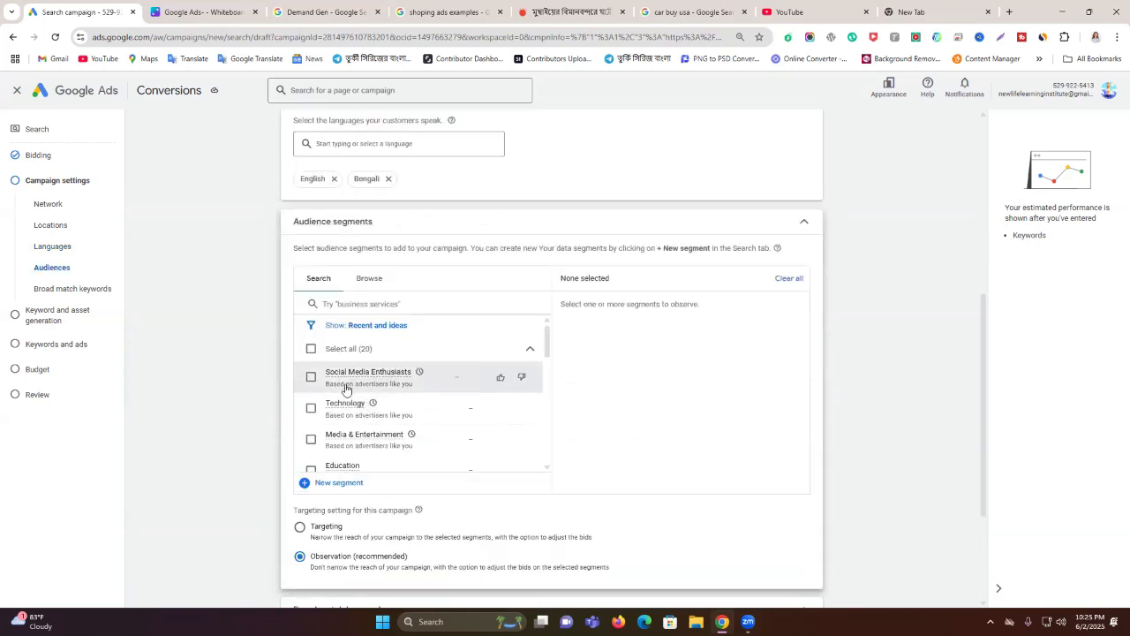
{"action": "scroll", "coordinate": [344, 406], "scroll_direction": "down", "scroll_amount": 3}
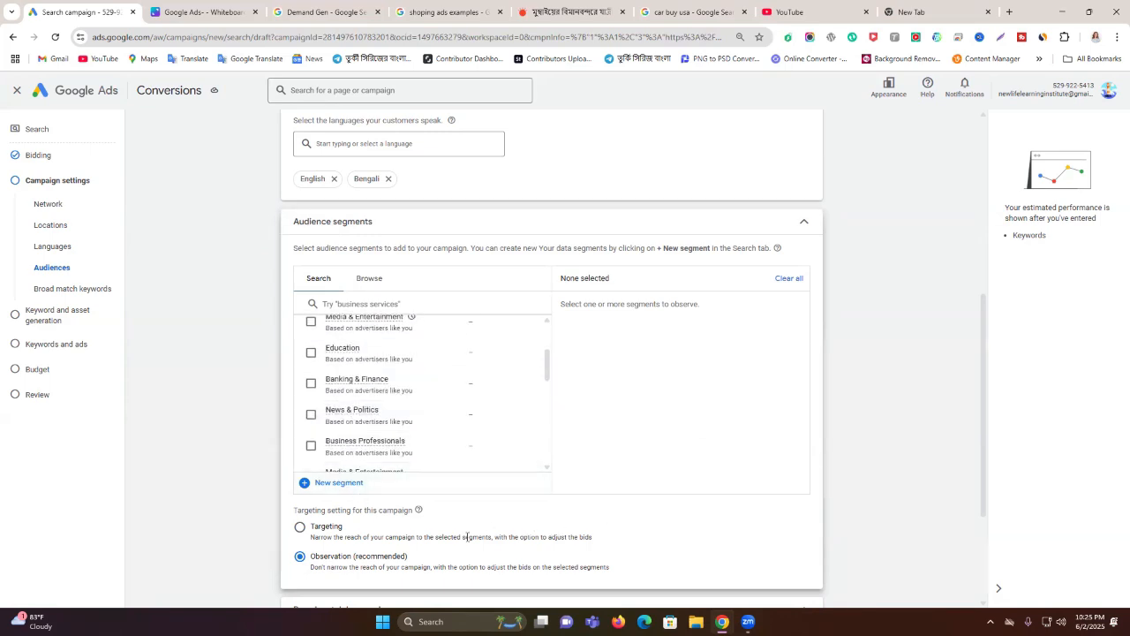
{"action": "left_click", "coordinate": [802, 221]}
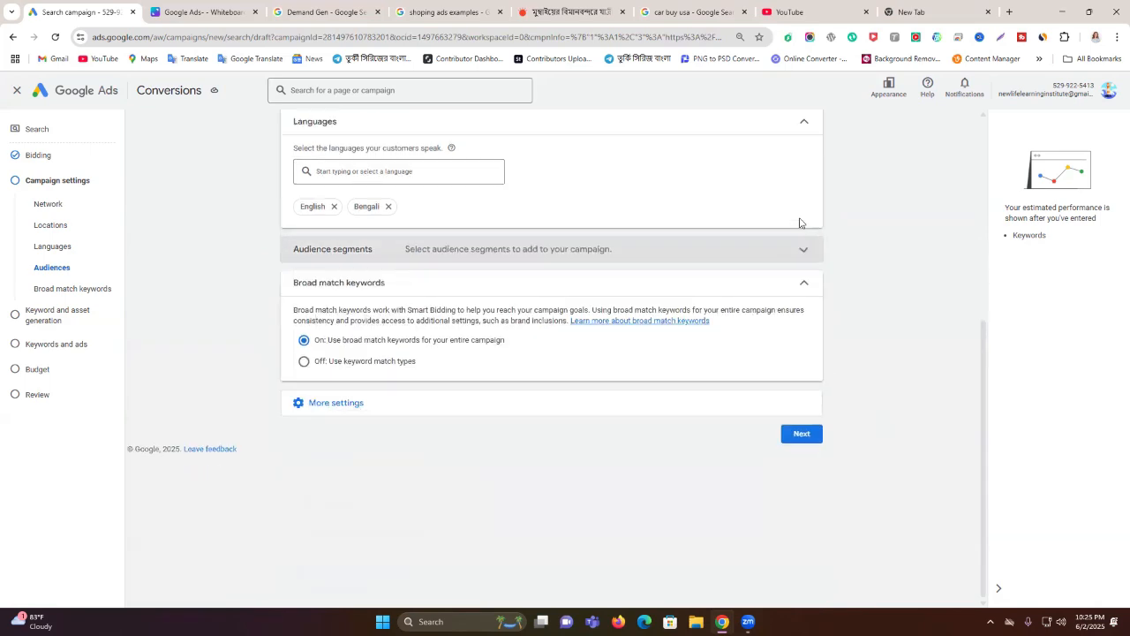
{"action": "left_click", "coordinate": [535, 284]}
{"action": "left_click", "coordinate": [535, 284]}
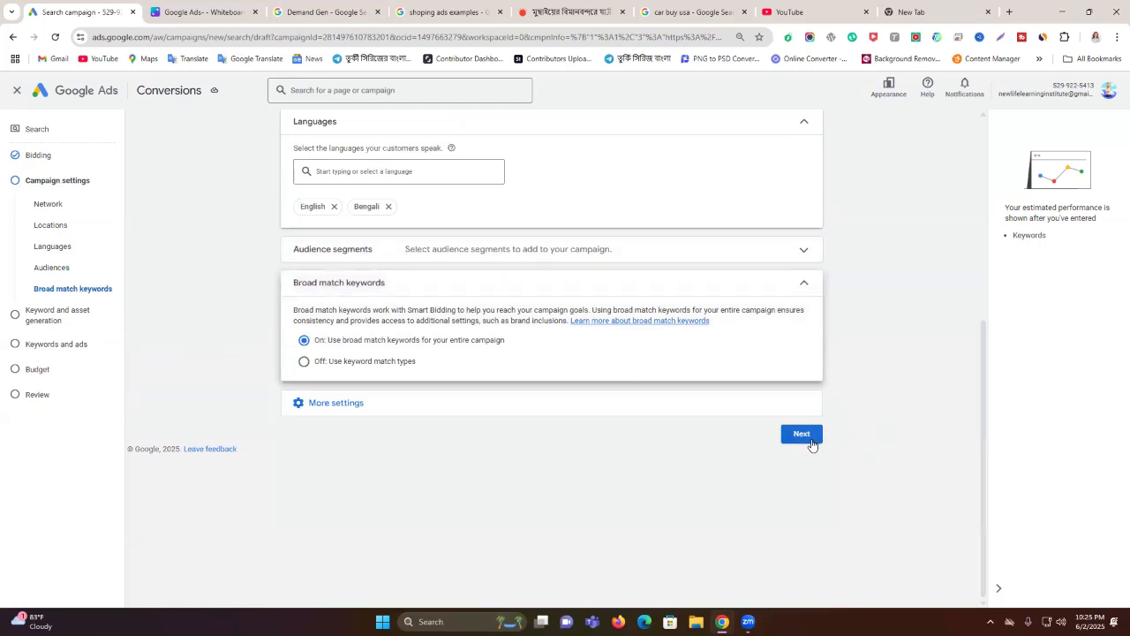
Step: View the ad rotation choices in the additional settings and keep Jun 2, 2025 as the campaign start date
{"action": "left_click", "coordinate": [357, 411]}
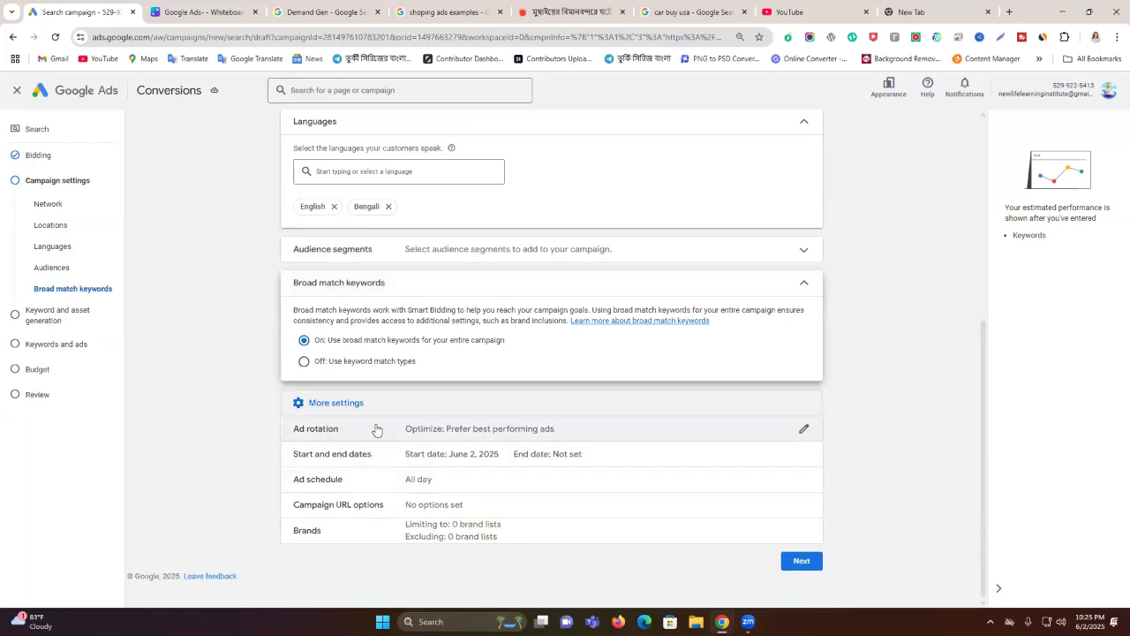
{"action": "left_click", "coordinate": [804, 428]}
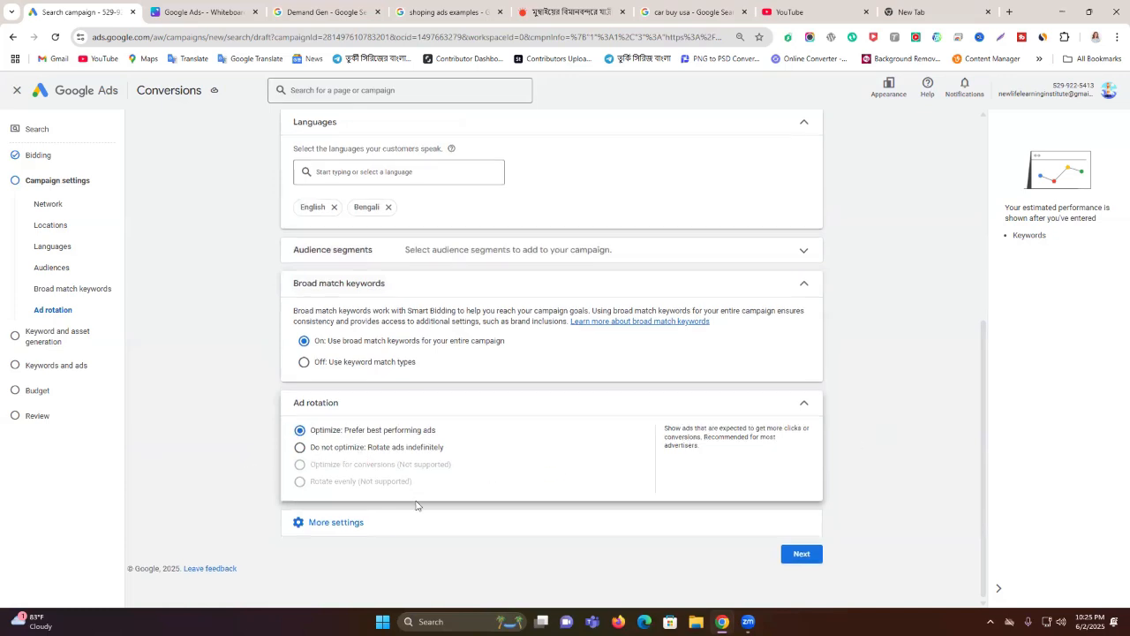
{"action": "left_click", "coordinate": [371, 524]}
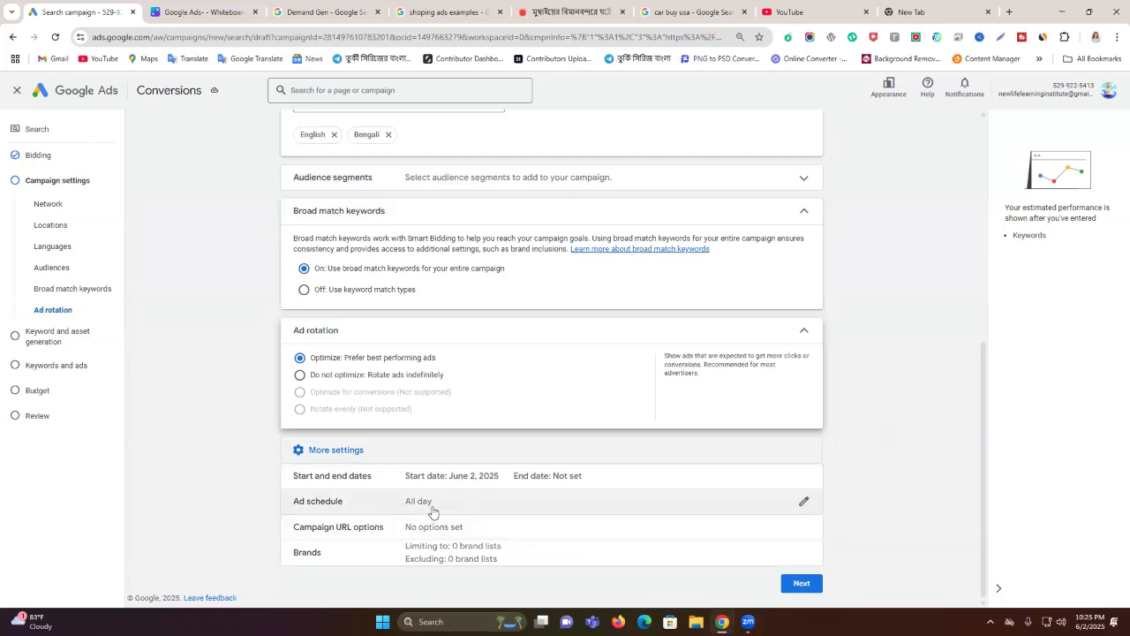
{"action": "left_click", "coordinate": [478, 483]}
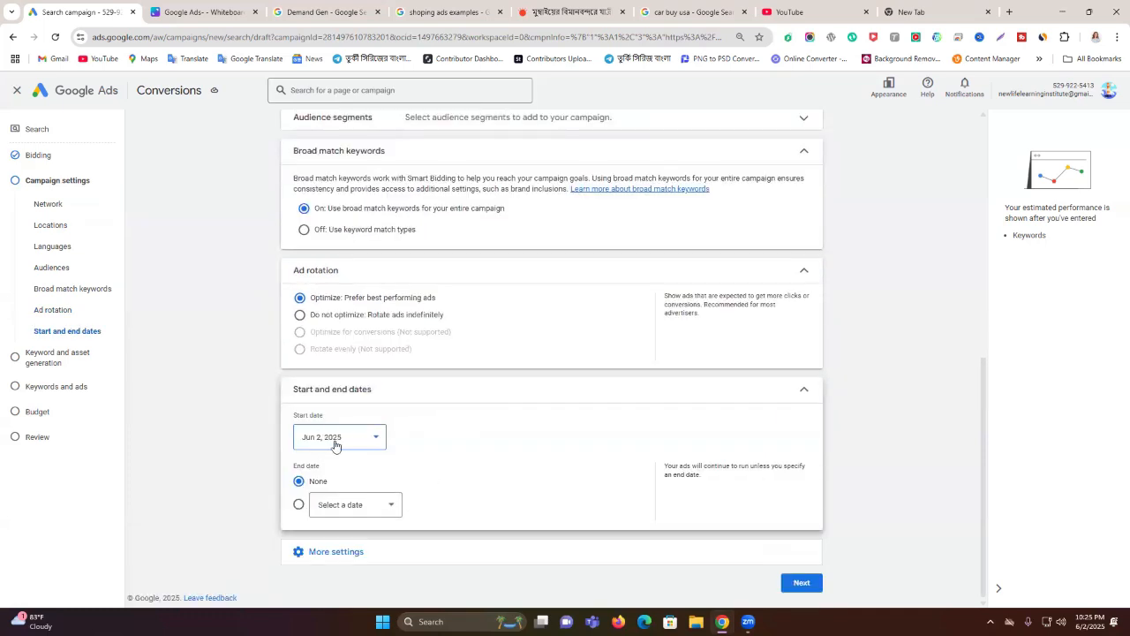
{"action": "left_click", "coordinate": [344, 434]}
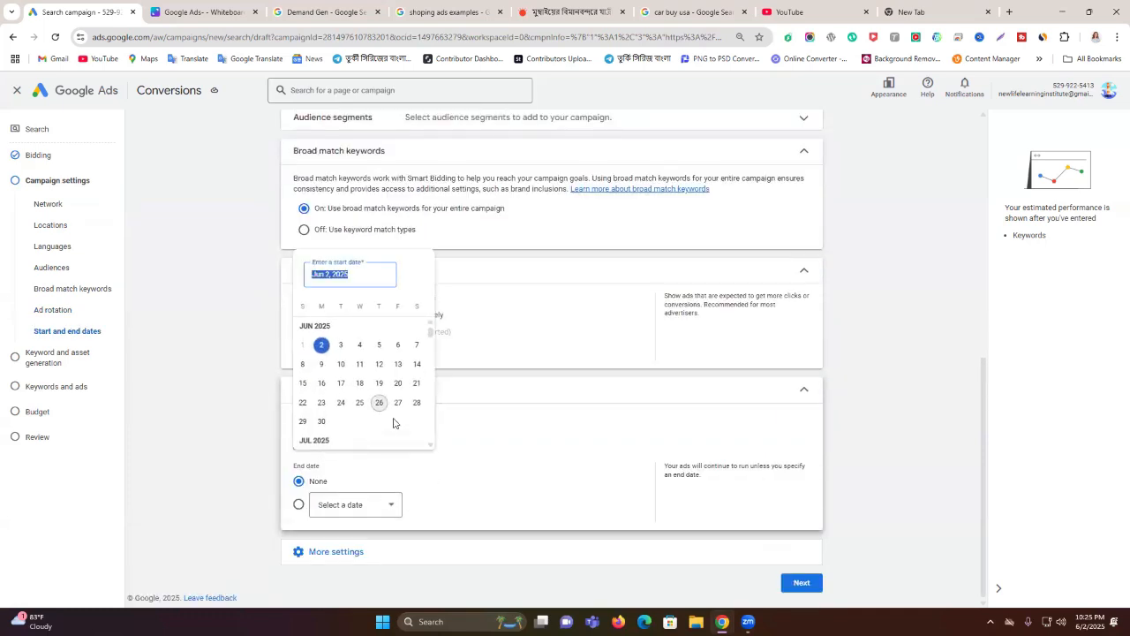
{"action": "left_click", "coordinate": [321, 344]}
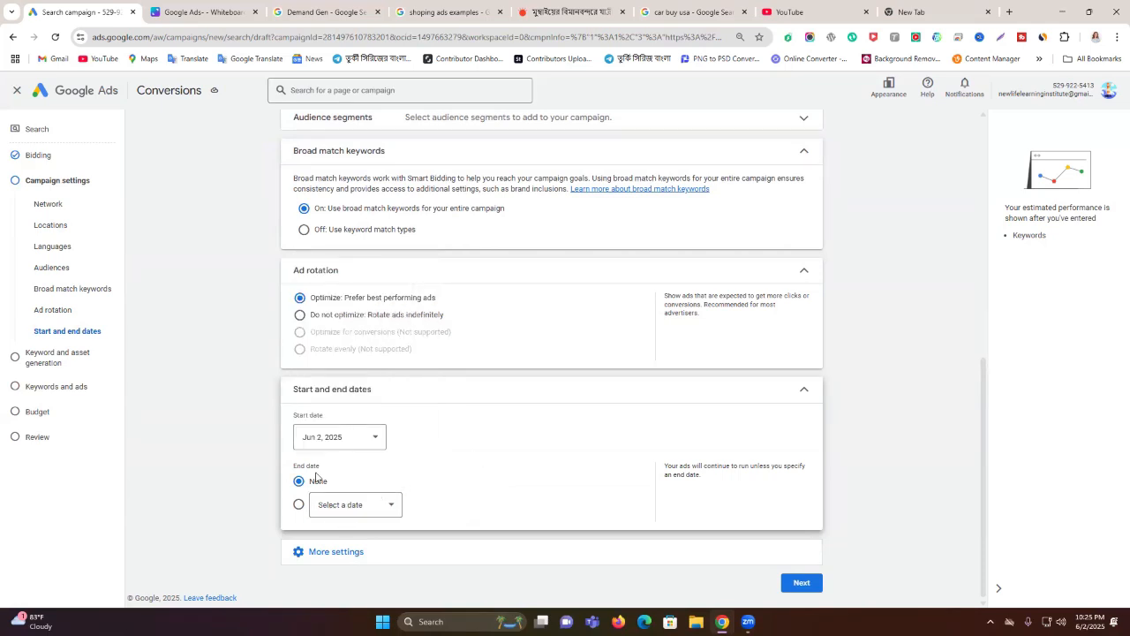
Step: Look at the brand inclusion and exclusion settings without adding any lists, and continue to keyword and asset generation
{"action": "left_click", "coordinate": [394, 541]}
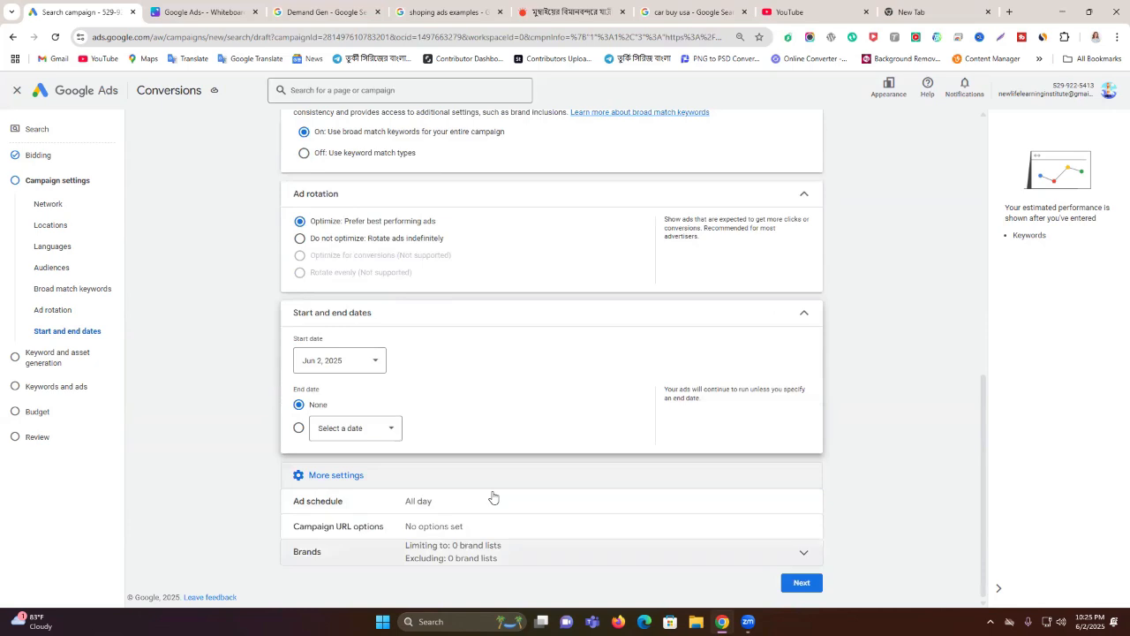
{"action": "left_click", "coordinate": [491, 549]}
{"action": "left_click", "coordinate": [412, 510]}
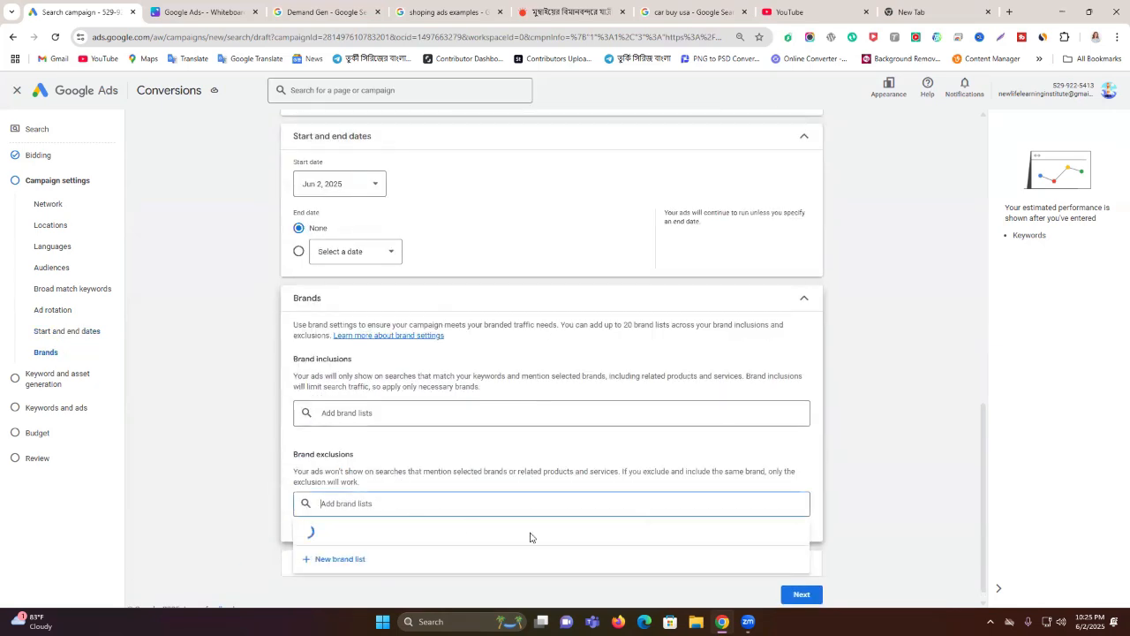
{"action": "left_click", "coordinate": [779, 488]}
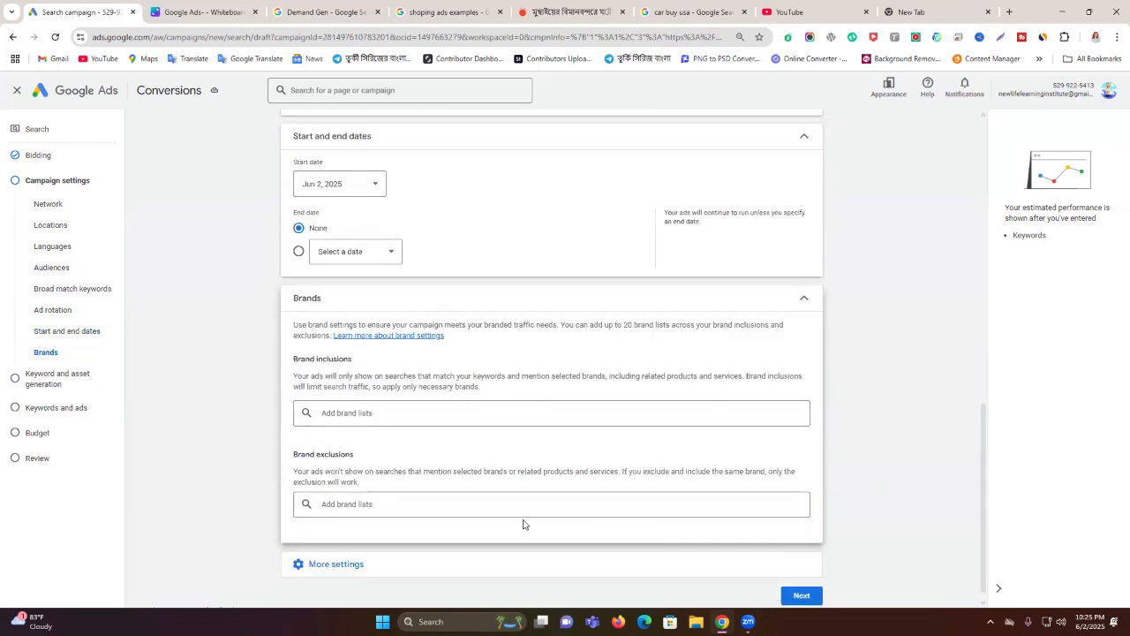
{"action": "left_click", "coordinate": [800, 595]}
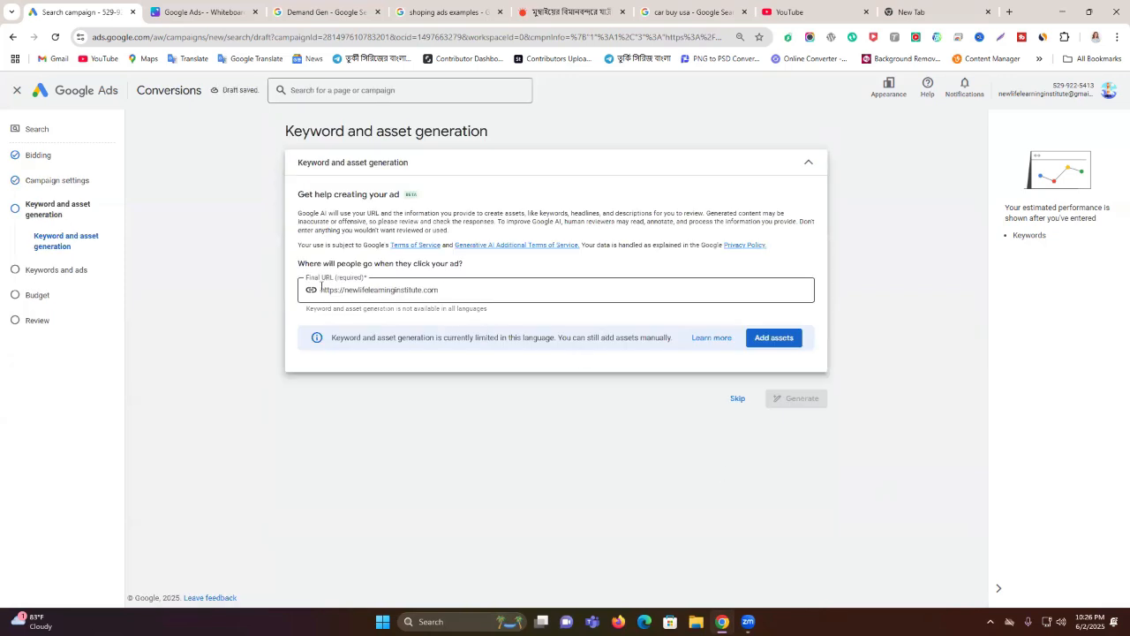
Step: Proceed to adding assets manually, and look over the keyword fields and ad section of Ad group 1
{"action": "left_click_drag", "start_coordinate": [407, 131], "coordinate": [562, 142]}
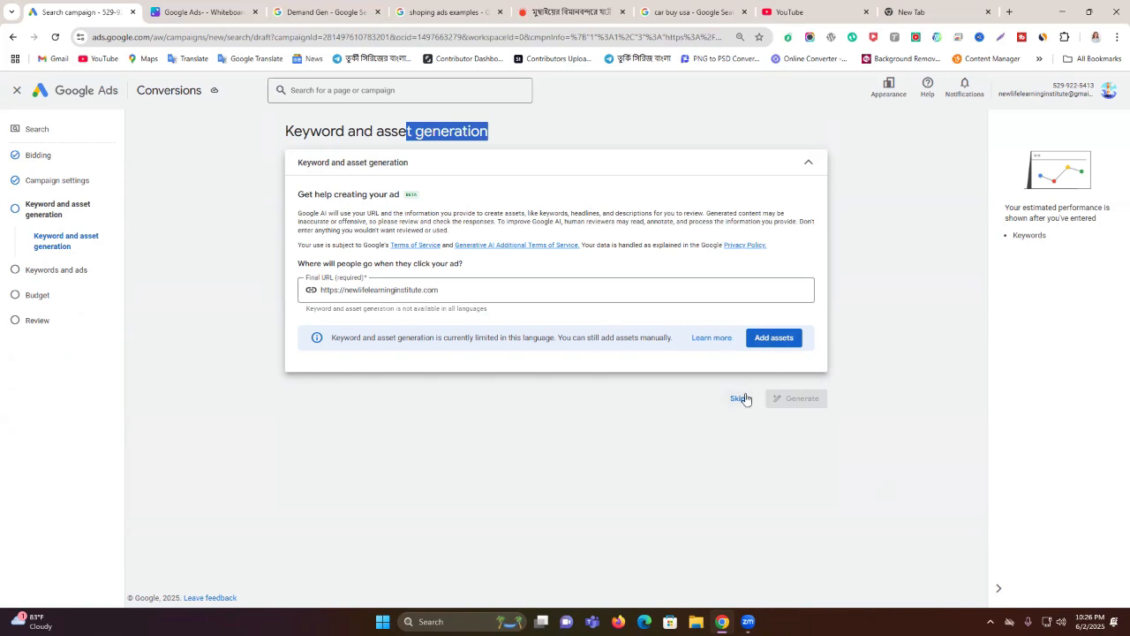
{"action": "left_click", "coordinate": [774, 340]}
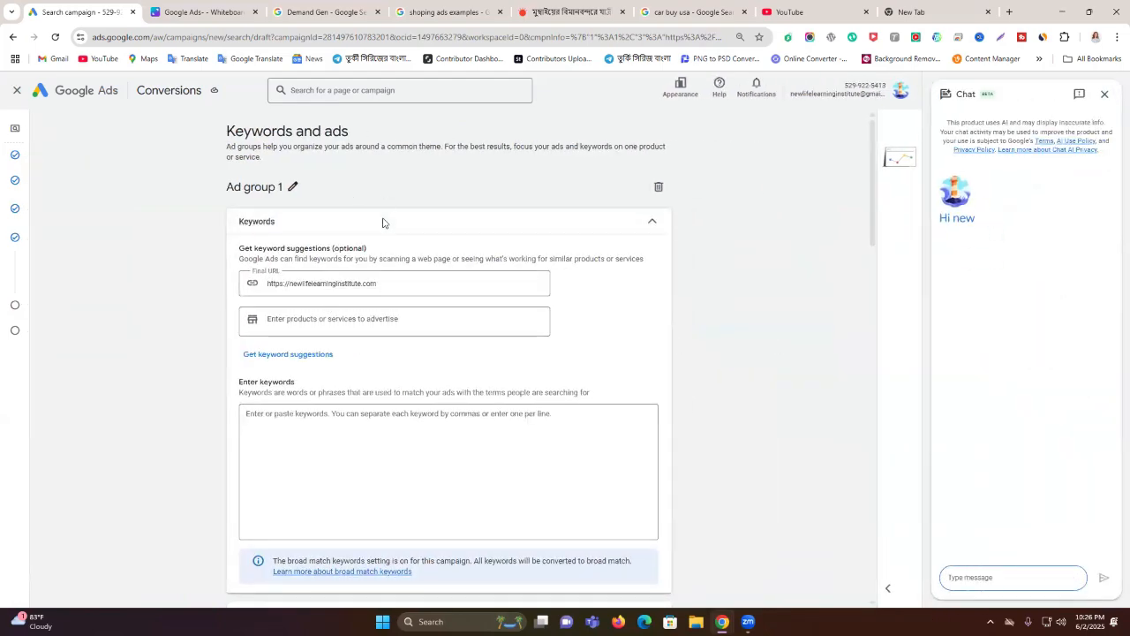
{"action": "left_click", "coordinate": [385, 283]}
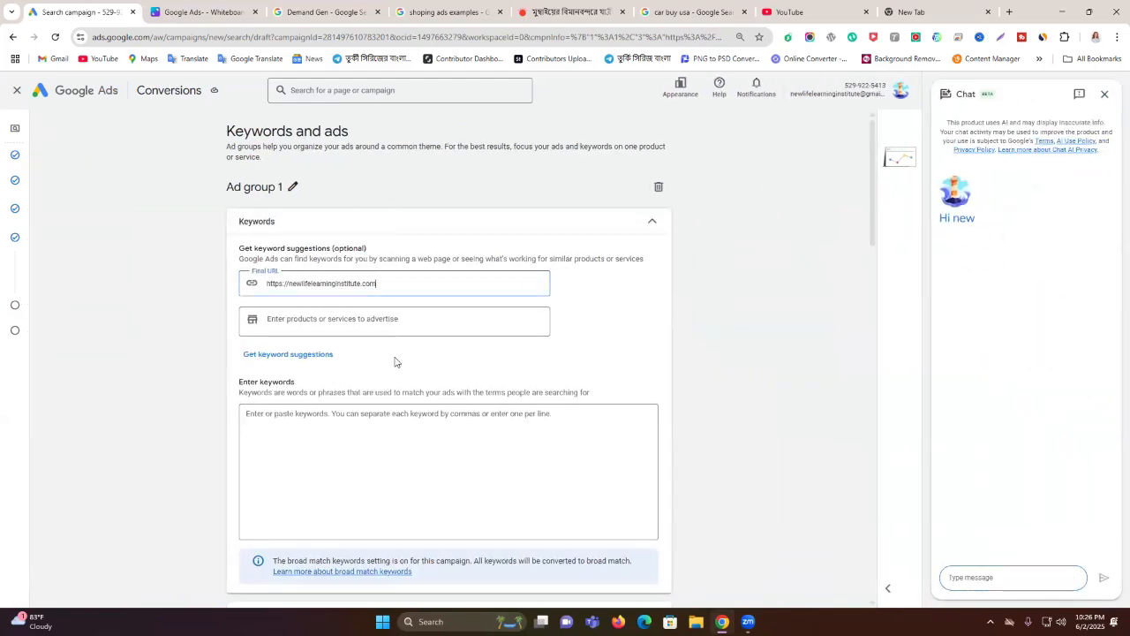
{"action": "scroll", "coordinate": [429, 436], "scroll_direction": "down", "scroll_amount": 5}
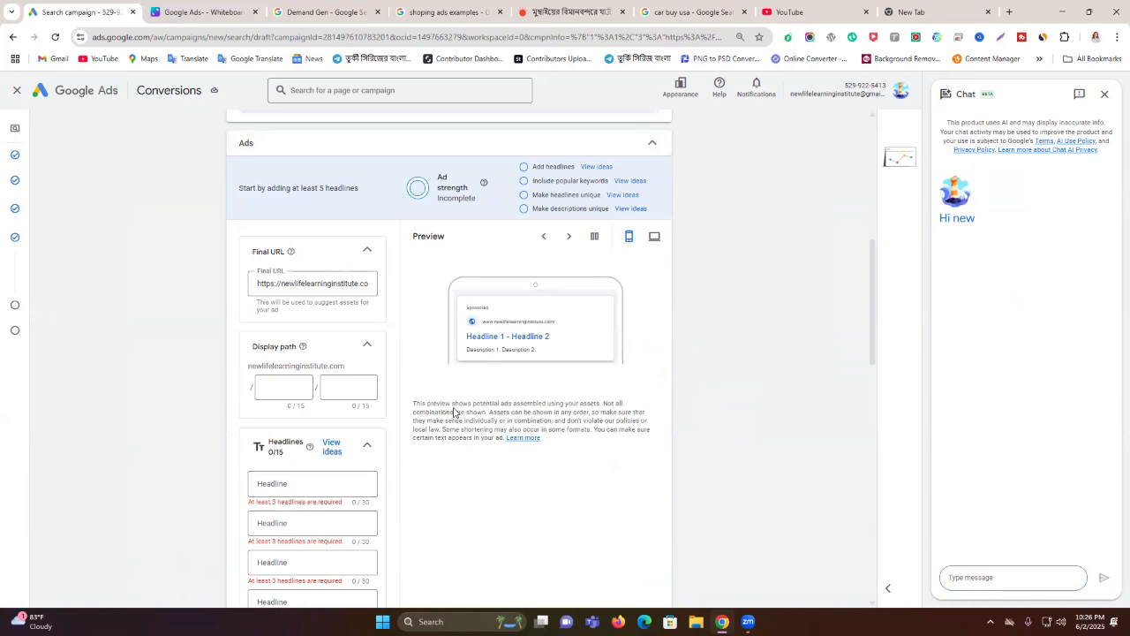
{"action": "scroll", "coordinate": [400, 386], "scroll_direction": "up", "scroll_amount": 5}
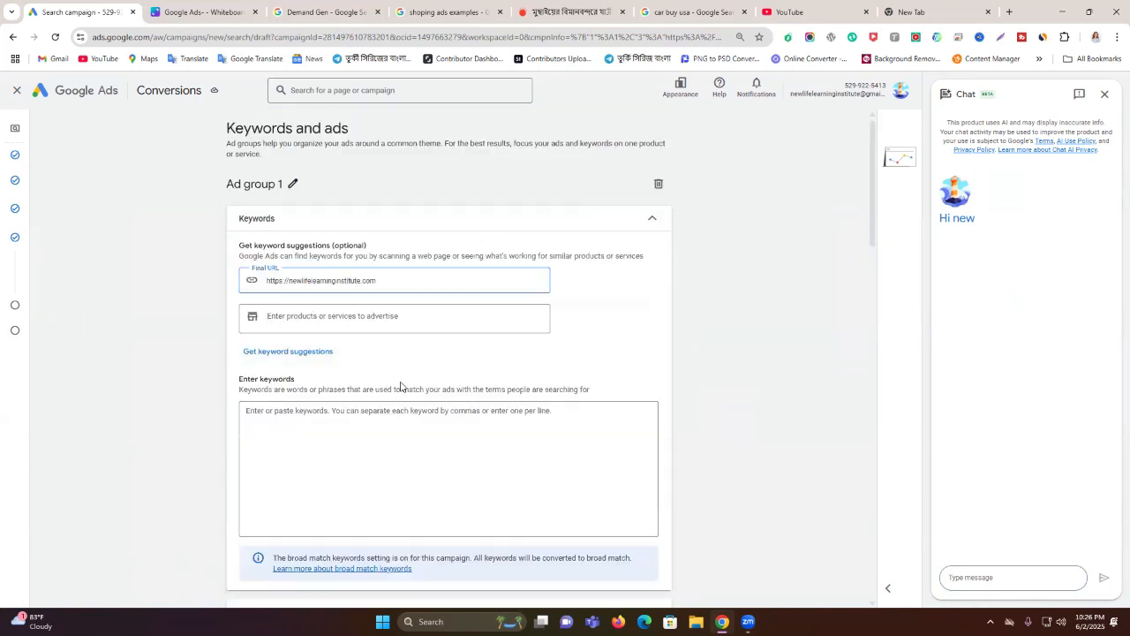
{"action": "left_click", "coordinate": [292, 184]}
{"action": "mouse_move", "coordinate": [9, 301]}
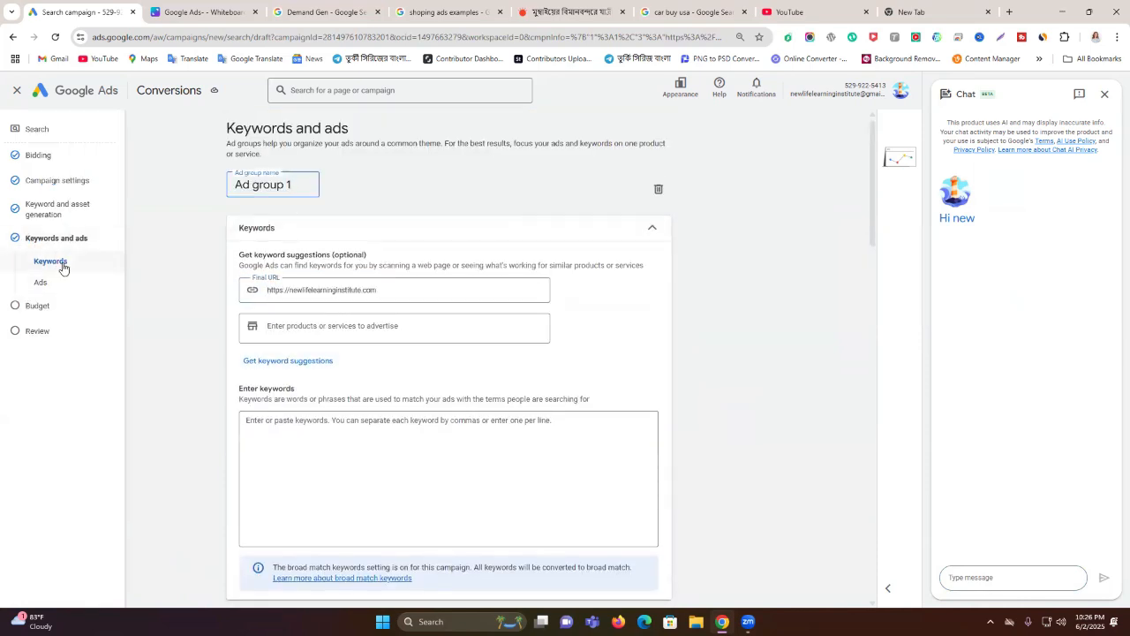
{"action": "left_click", "coordinate": [53, 262]}
{"action": "left_click", "coordinate": [295, 421]}
{"action": "mouse_move", "coordinate": [12, 247]}
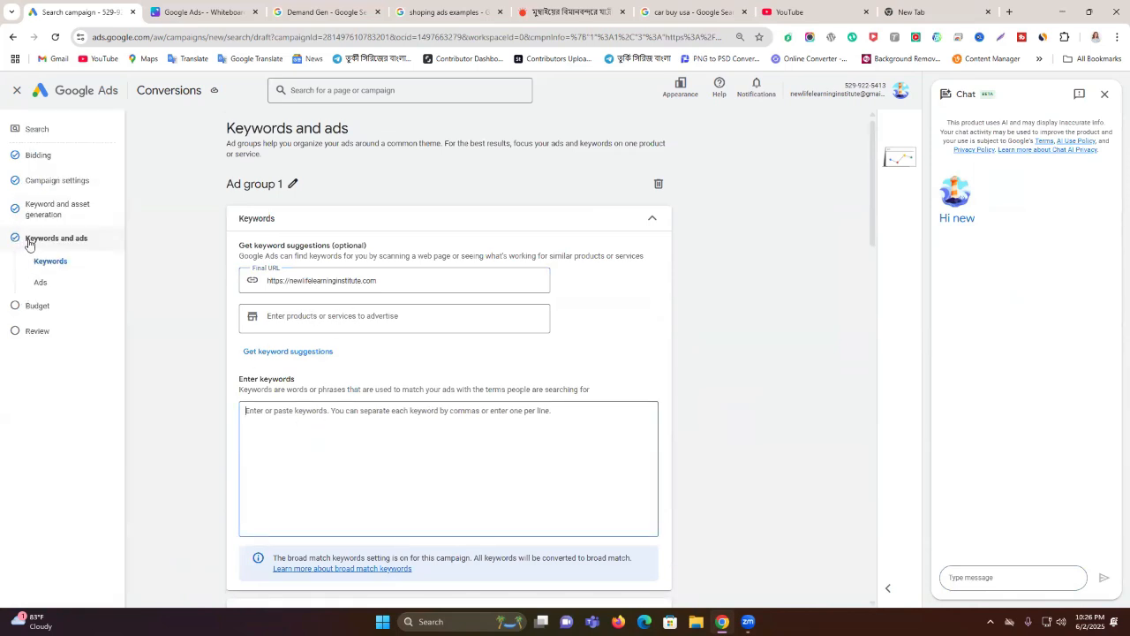
Step: Return to keyword and asset generation, skip it, and dismiss the chat assistant on the keywords and ads page
{"action": "left_click", "coordinate": [54, 219]}
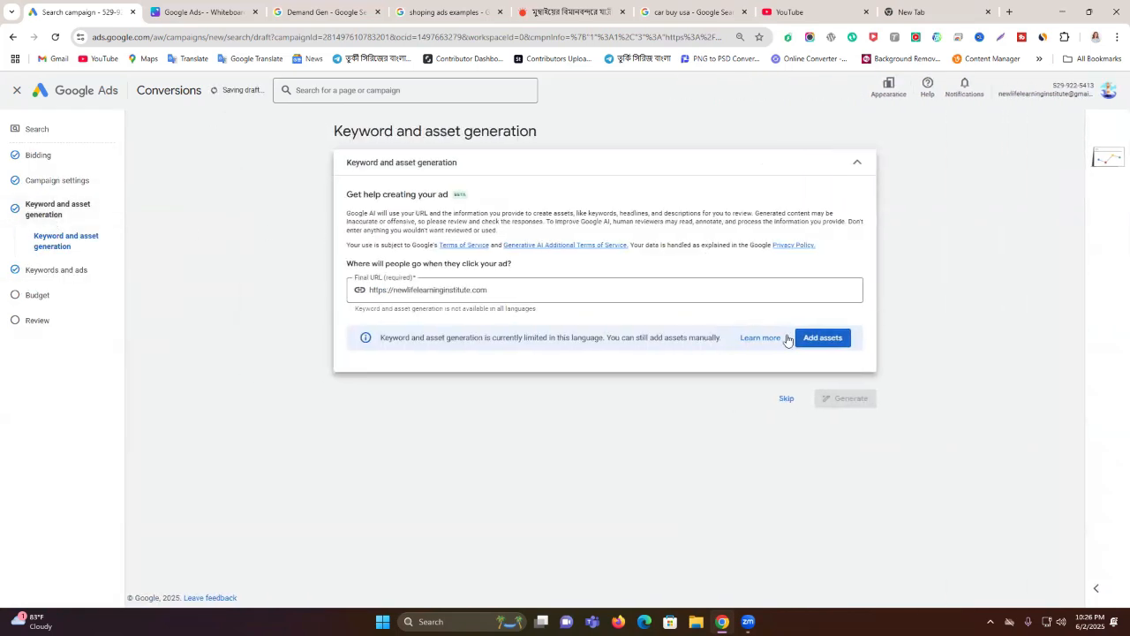
{"action": "left_click", "coordinate": [786, 398]}
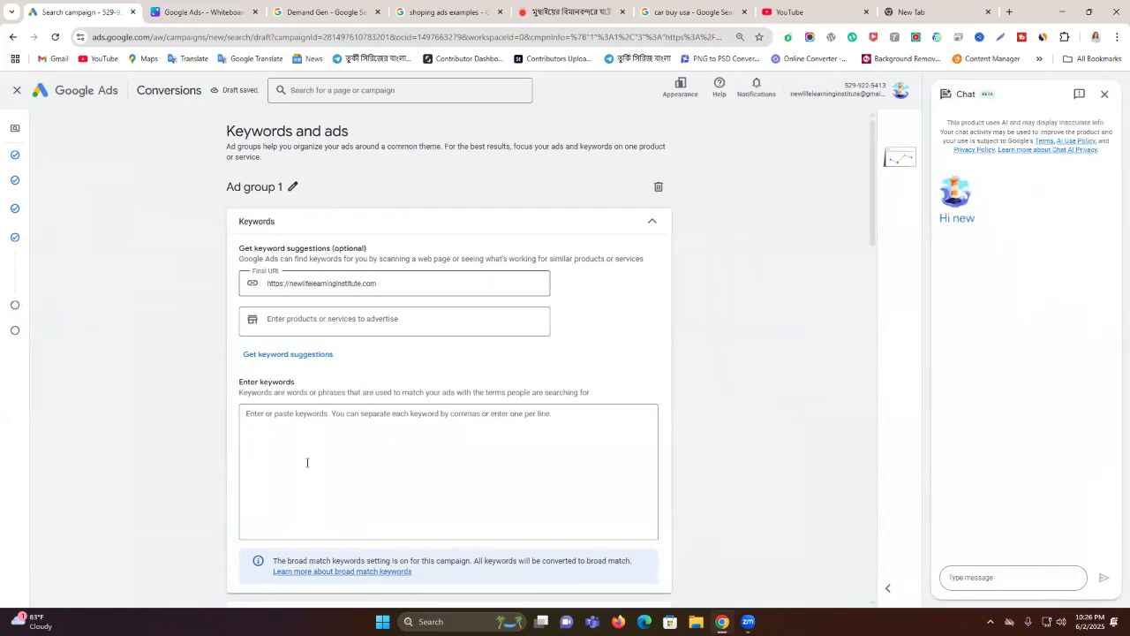
{"action": "left_click", "coordinate": [1103, 94]}
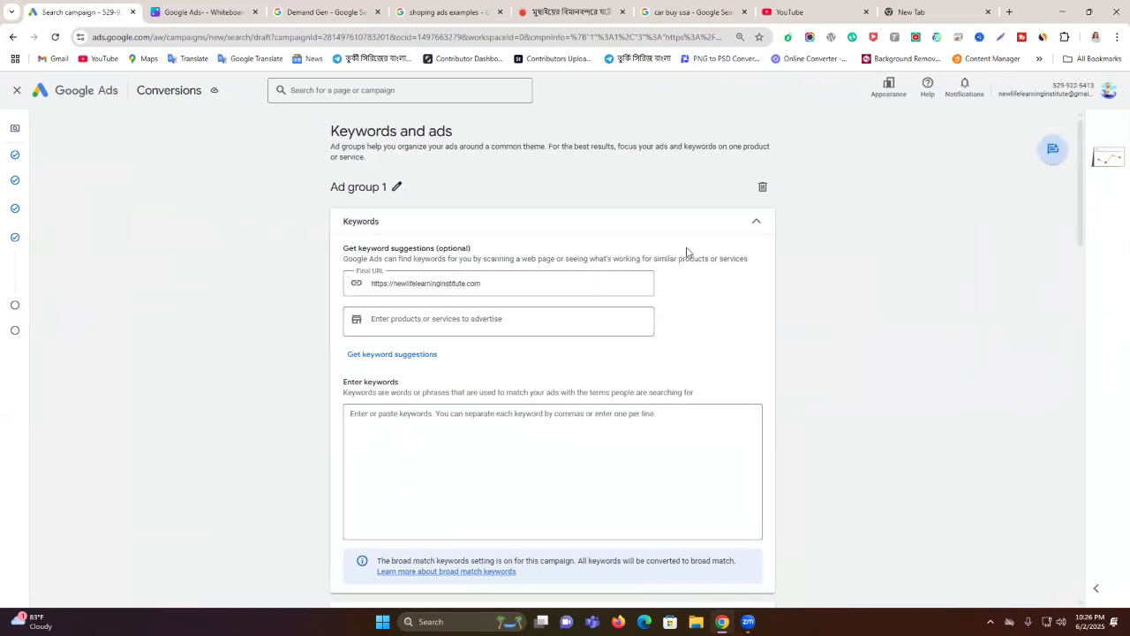
Step: Try the website's final URL as the product or service to advertise, and remove it again
{"action": "double_click", "coordinate": [436, 284]}
{"action": "key", "text": "ctrl+a"}
{"action": "key", "text": "ctrl+c"}
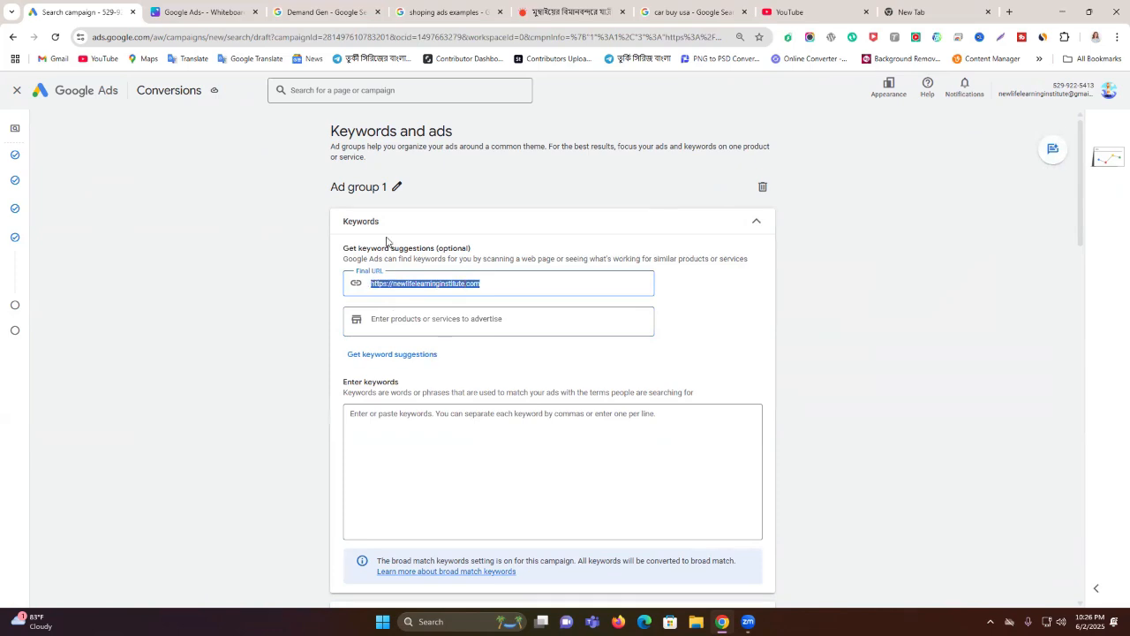
{"action": "left_click", "coordinate": [418, 319]}
{"action": "key", "text": "ctrl+v"}
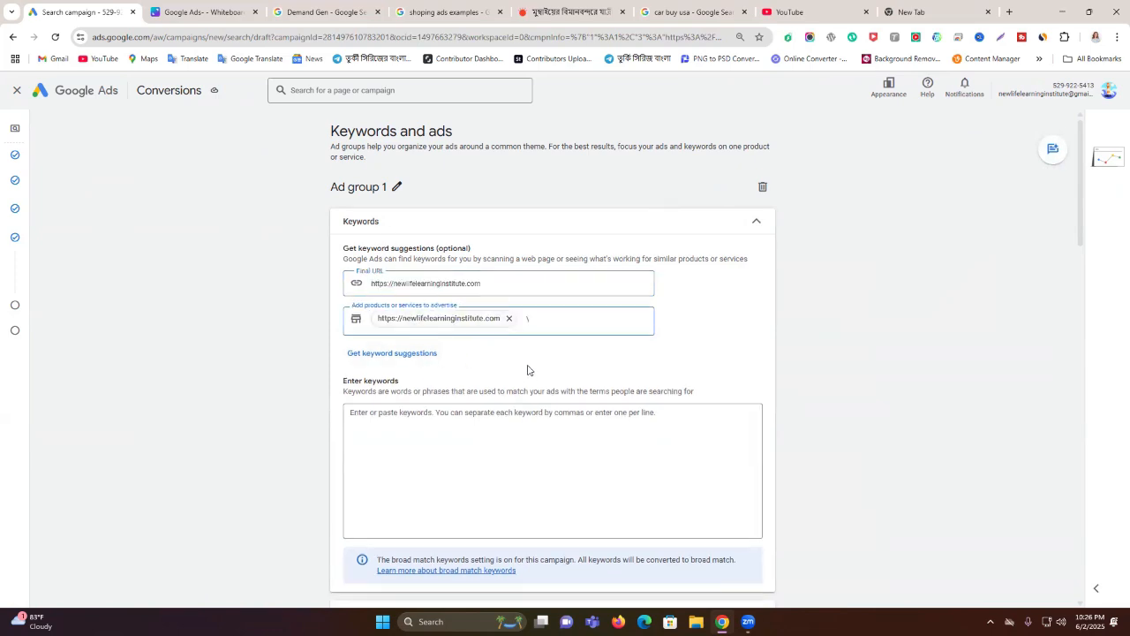
{"action": "key", "text": "BackSpace"}
{"action": "scroll", "coordinate": [474, 351], "scroll_direction": "down", "scroll_amount": 2}
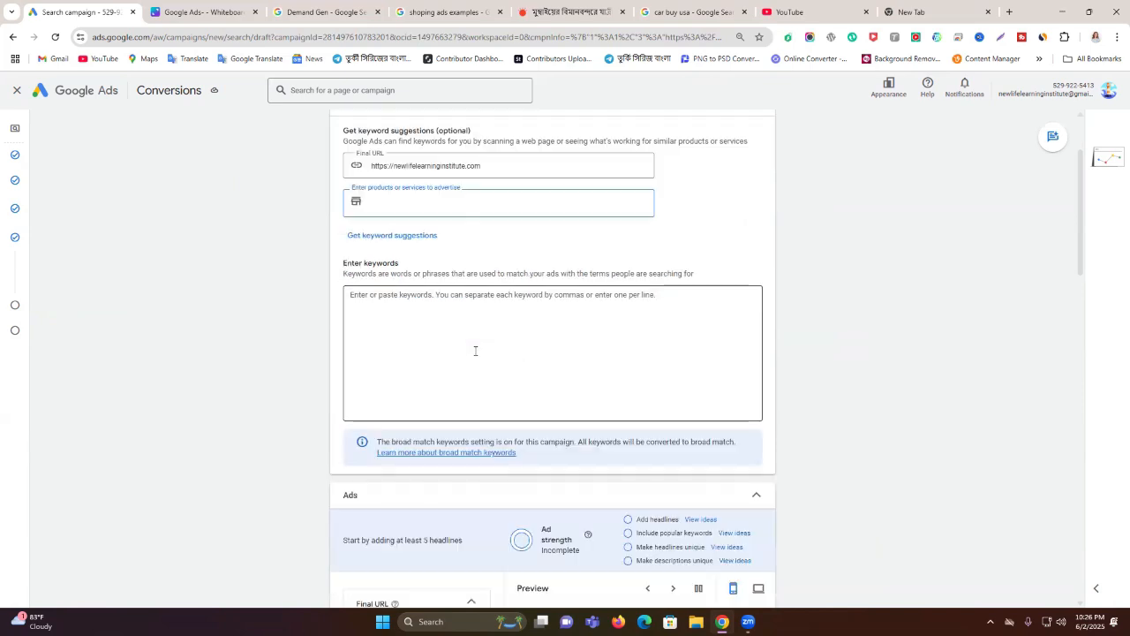
Step: Read the description above the keyword entry box explaining how keywords match ads with people's search terms
{"action": "left_click", "coordinate": [411, 300]}
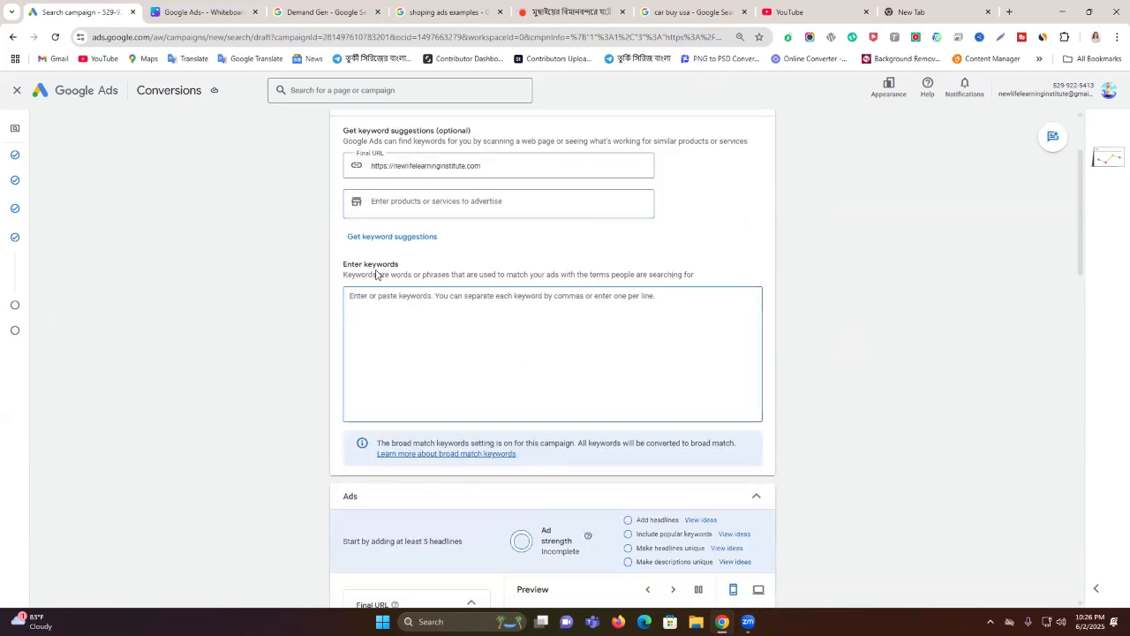
{"action": "left_click_drag", "start_coordinate": [467, 275], "coordinate": [608, 277]}
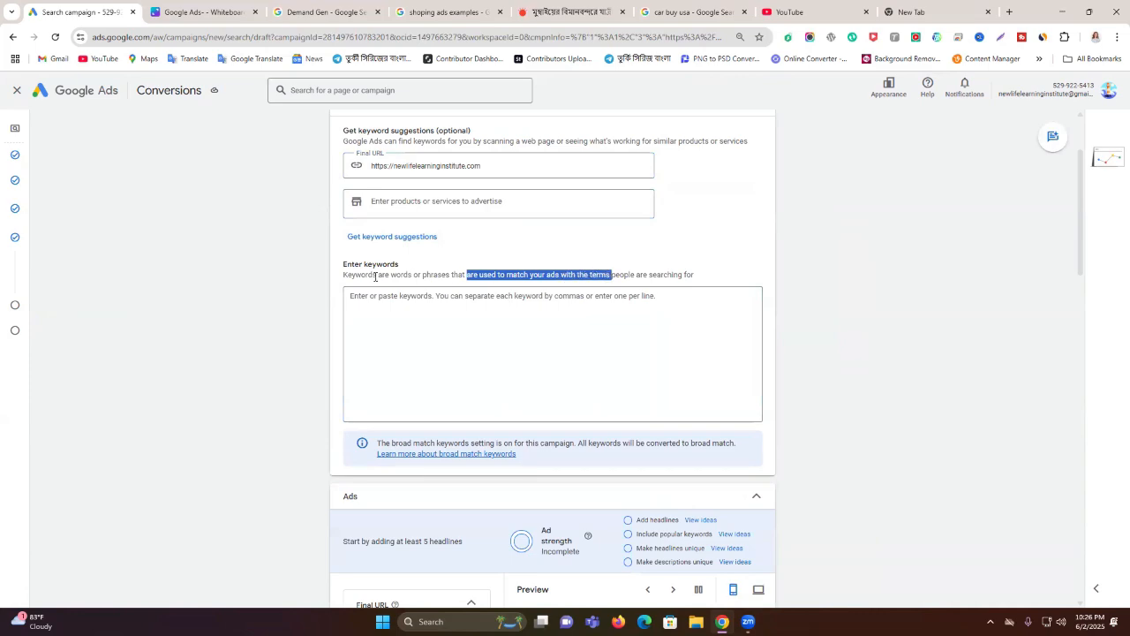
{"action": "double_click", "coordinate": [509, 275]}
{"action": "triple_click", "coordinate": [509, 274]}
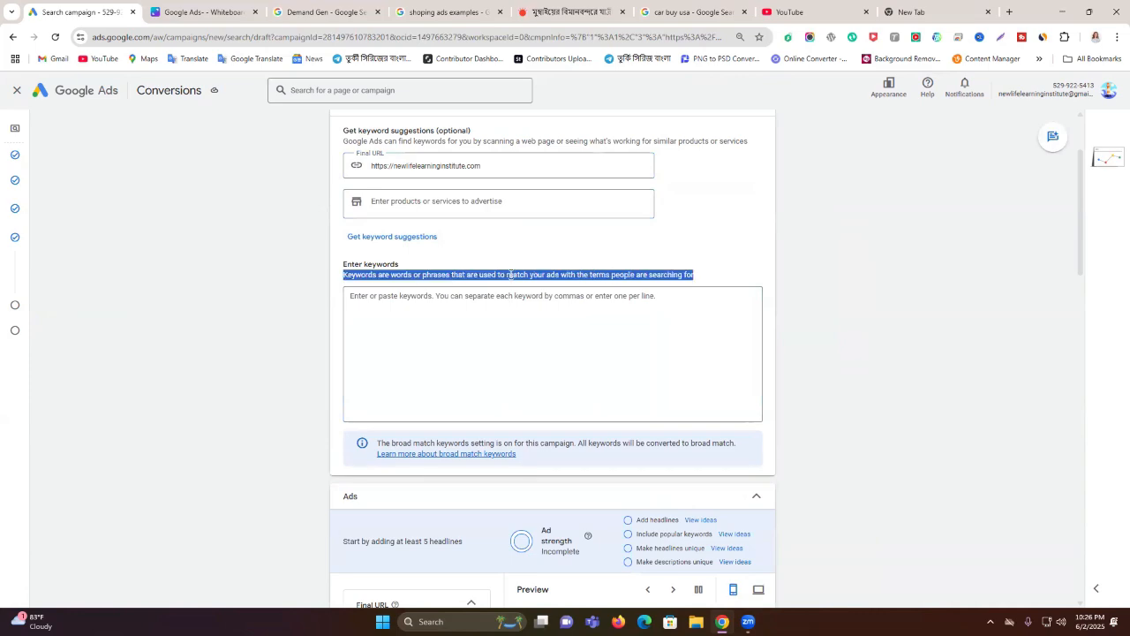
{"action": "left_click", "coordinate": [918, 11]}
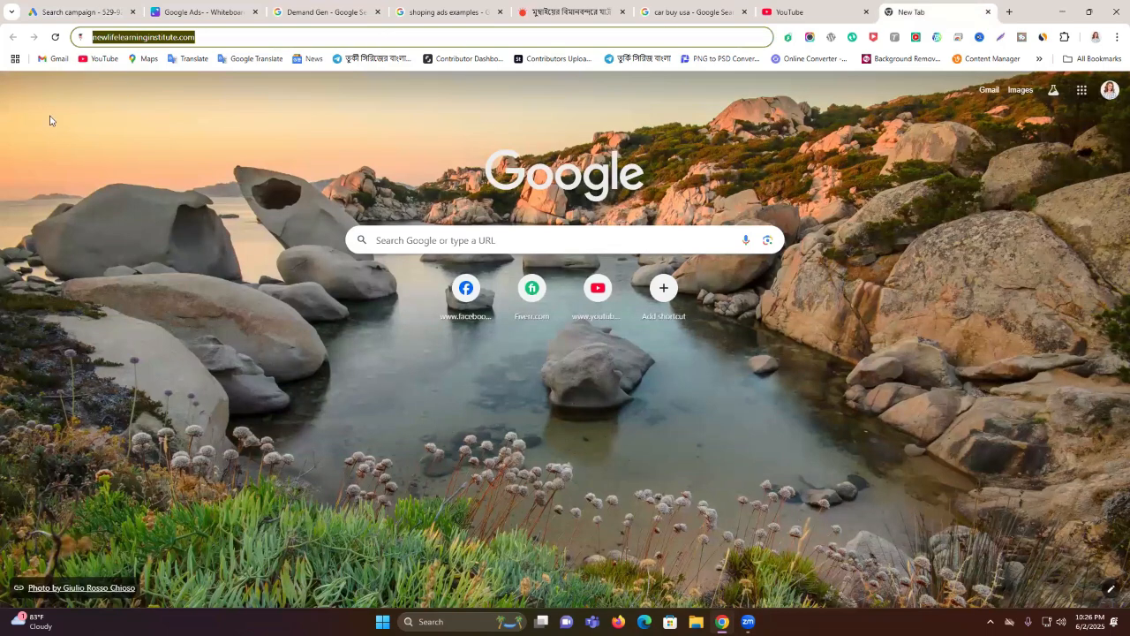
{"action": "key", "text": "ctrl+1"}
{"action": "right_click", "coordinate": [39, 86]}
{"action": "left_click", "coordinate": [909, 168]}
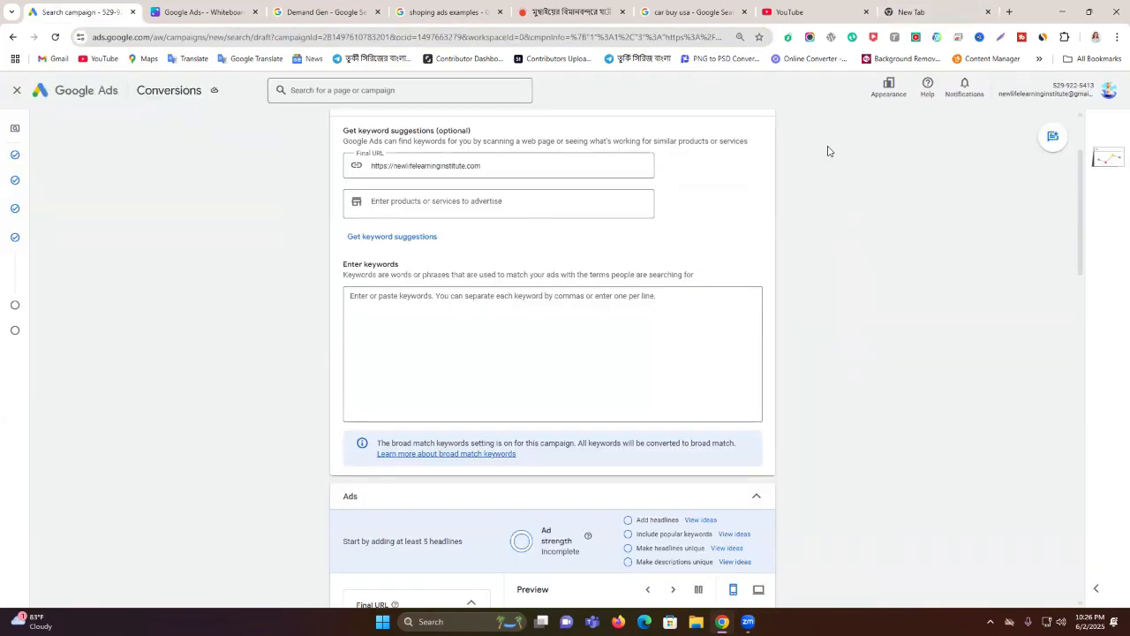
Step: Search for "google ads" in the blank browser tab, open the Google Ads site and enter the advertising account
{"action": "left_click", "coordinate": [919, 11]}
{"action": "left_click", "coordinate": [533, 40]}
{"action": "key", "text": "ctrl+a"}
{"action": "type", "text": "g"}
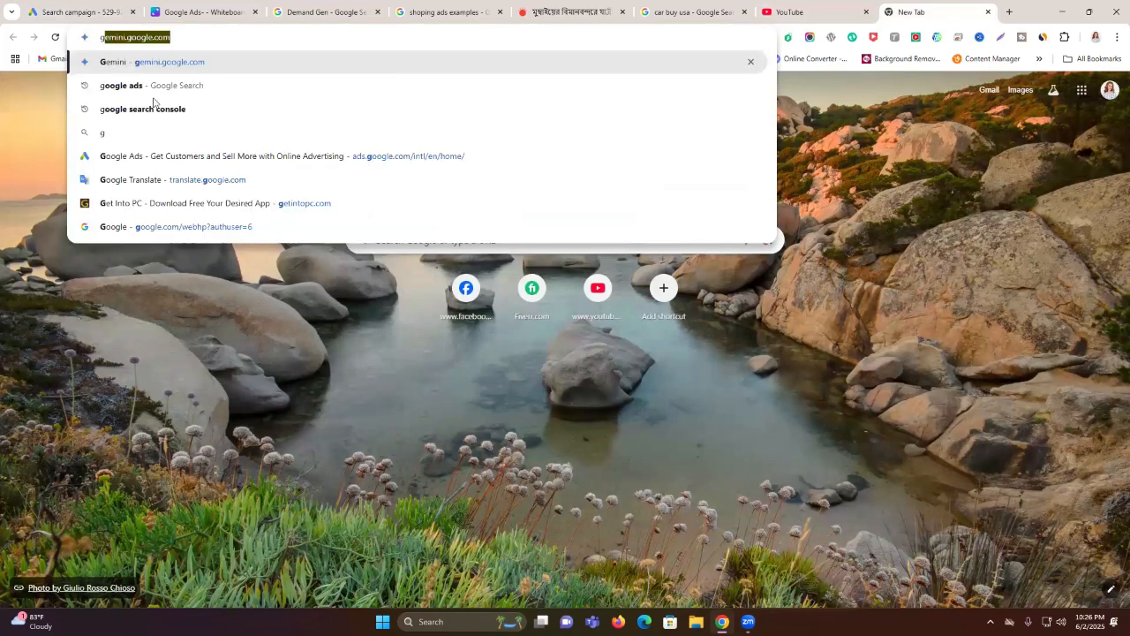
{"action": "left_click", "coordinate": [246, 97]}
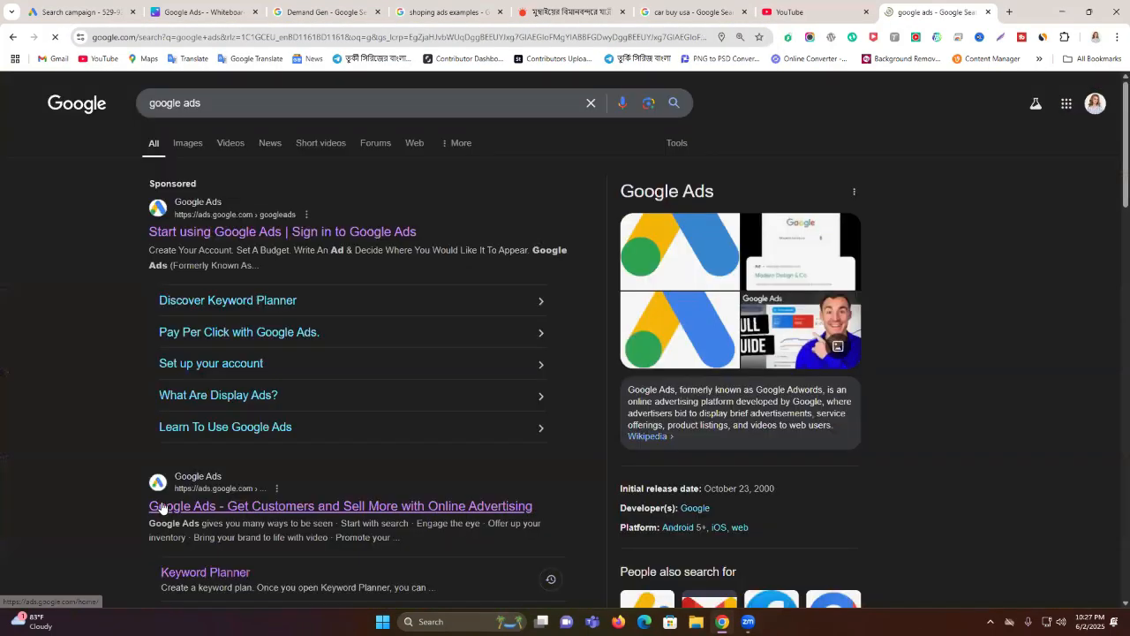
{"action": "left_click", "coordinate": [161, 508]}
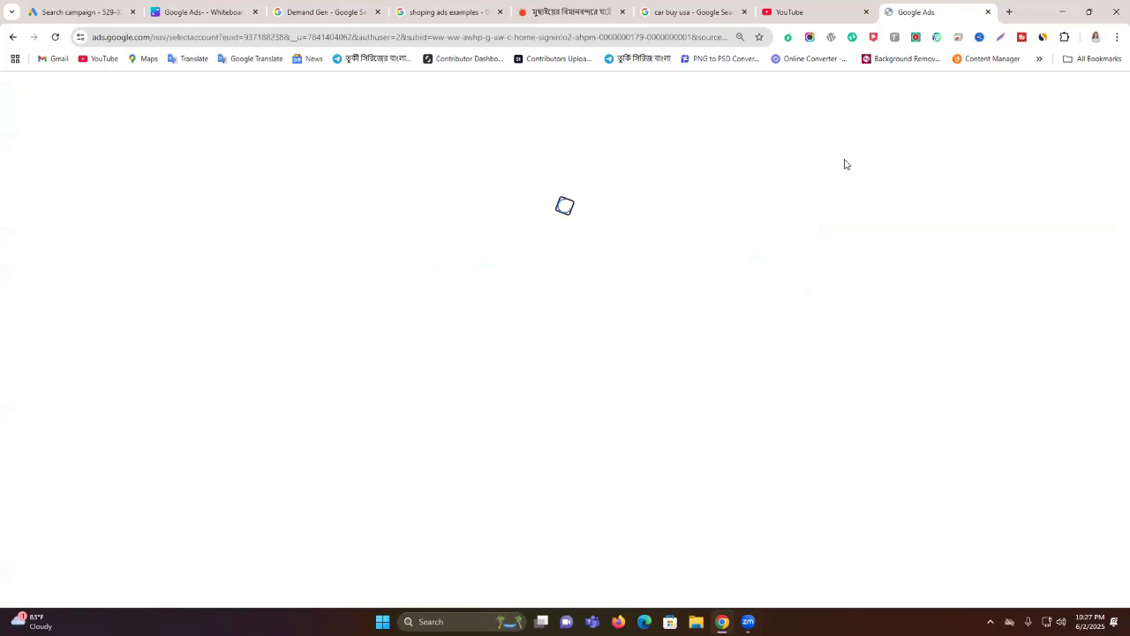
{"action": "left_click", "coordinate": [658, 336]}
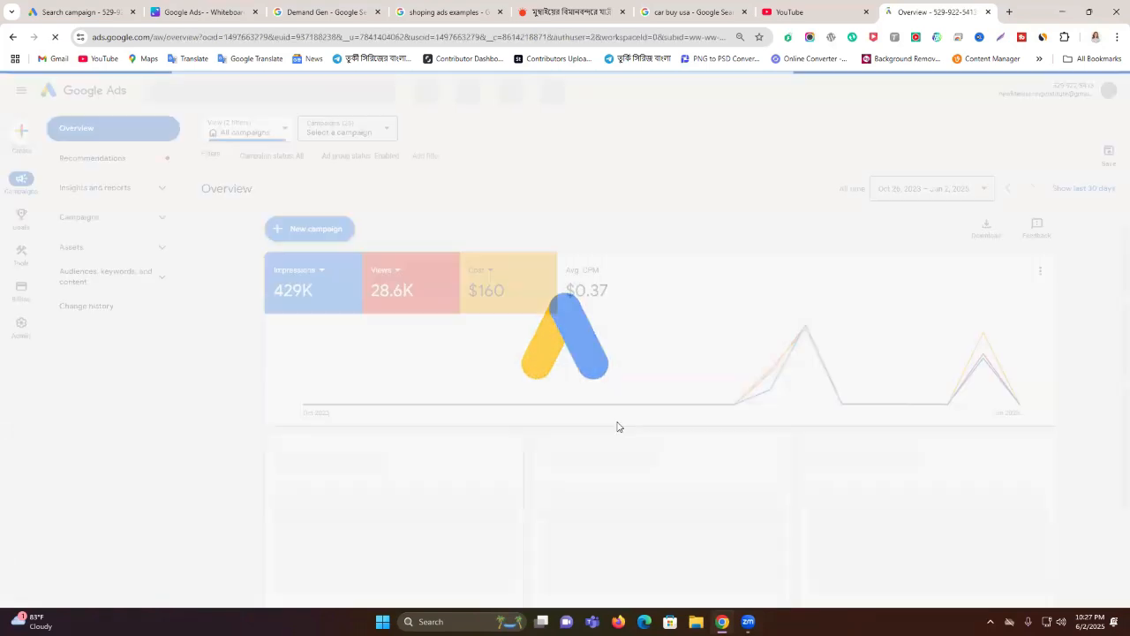
Step: Open Keyword Planner among the planning tools and start discovering new keywords
{"action": "left_click", "coordinate": [21, 255]}
{"action": "left_click", "coordinate": [74, 128]}
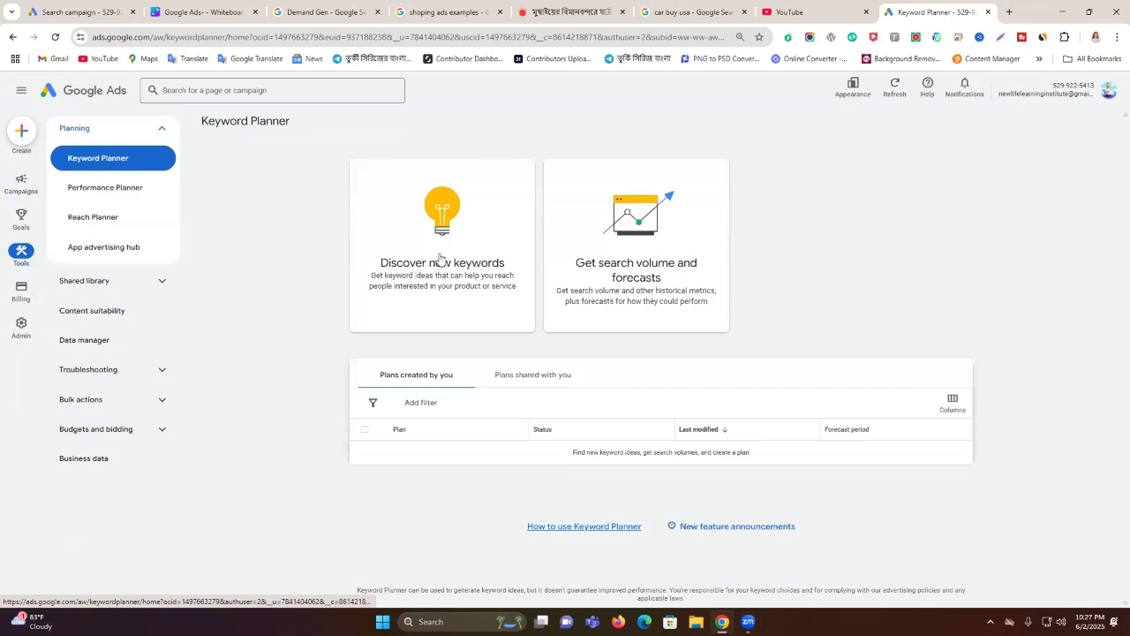
{"action": "left_click", "coordinate": [440, 257]}
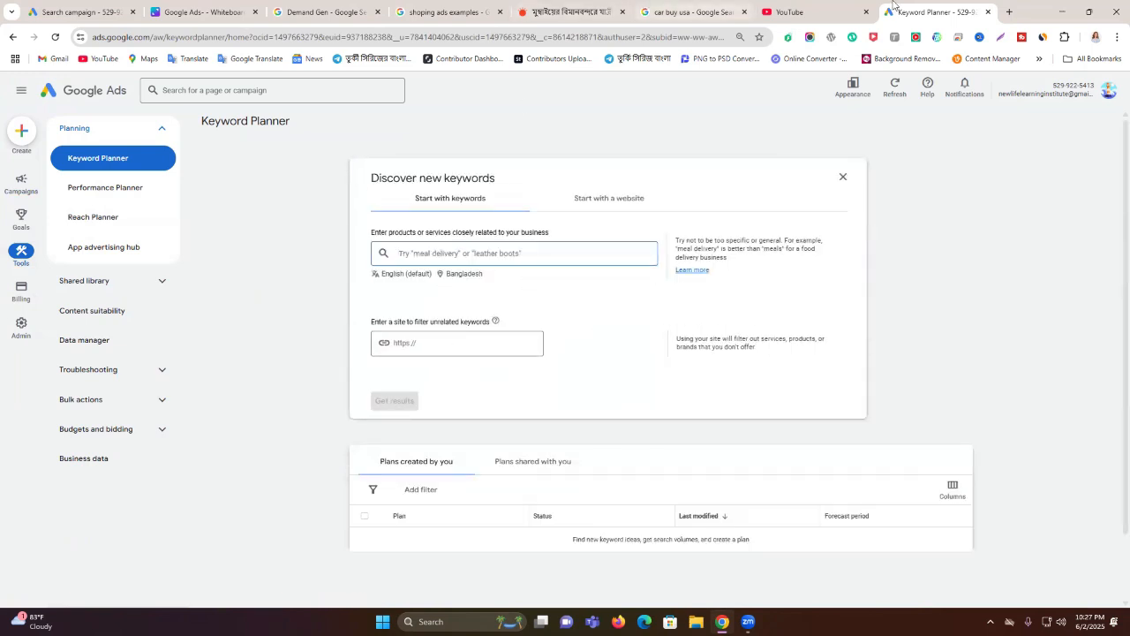
{"action": "left_click", "coordinate": [480, 343]}
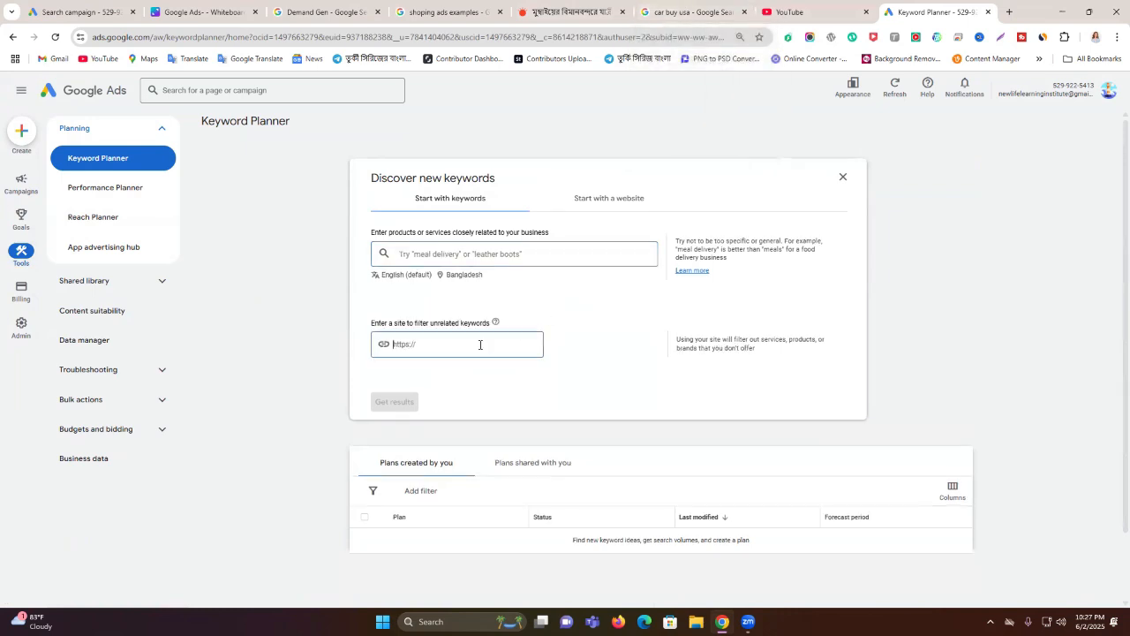
{"action": "key", "text": "ctrl+v"}
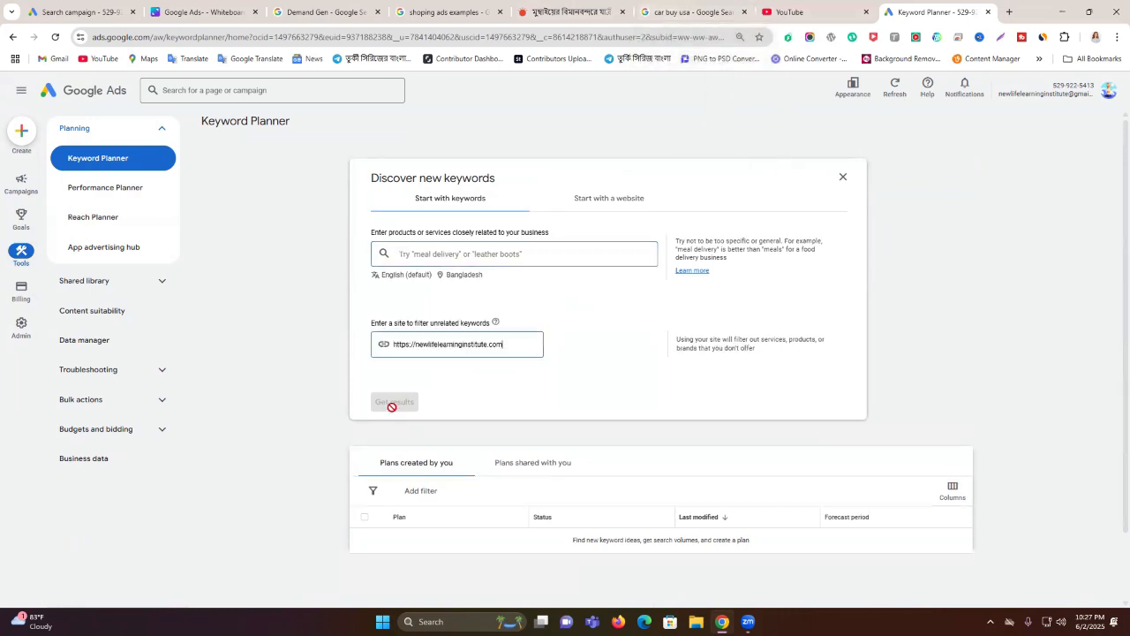
{"action": "left_click", "coordinate": [444, 275]}
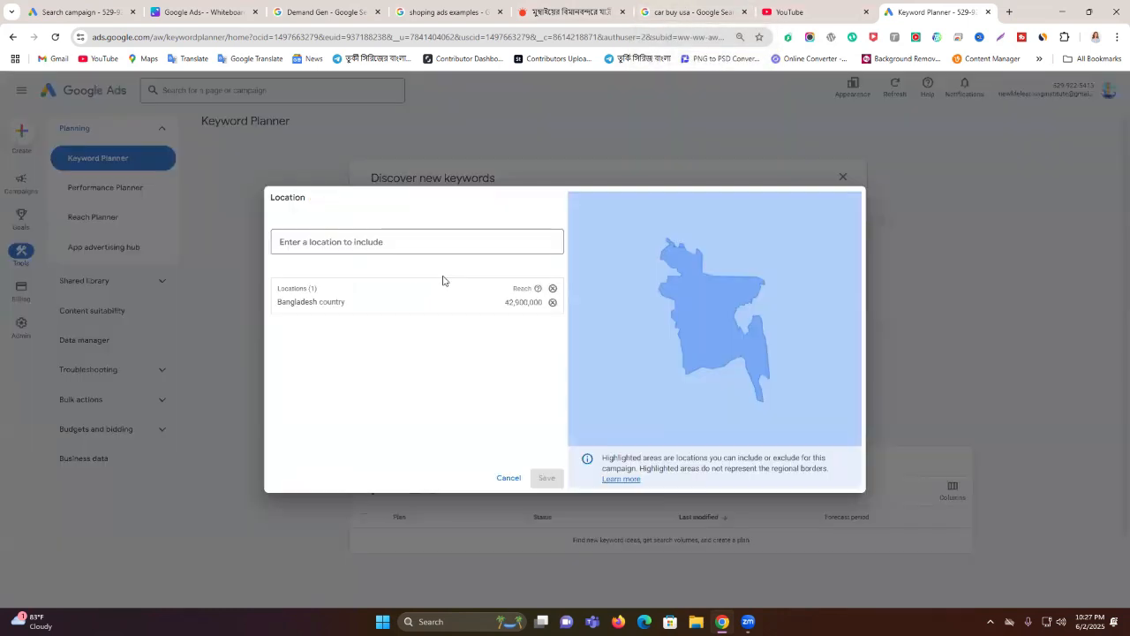
{"action": "left_click", "coordinate": [509, 477]}
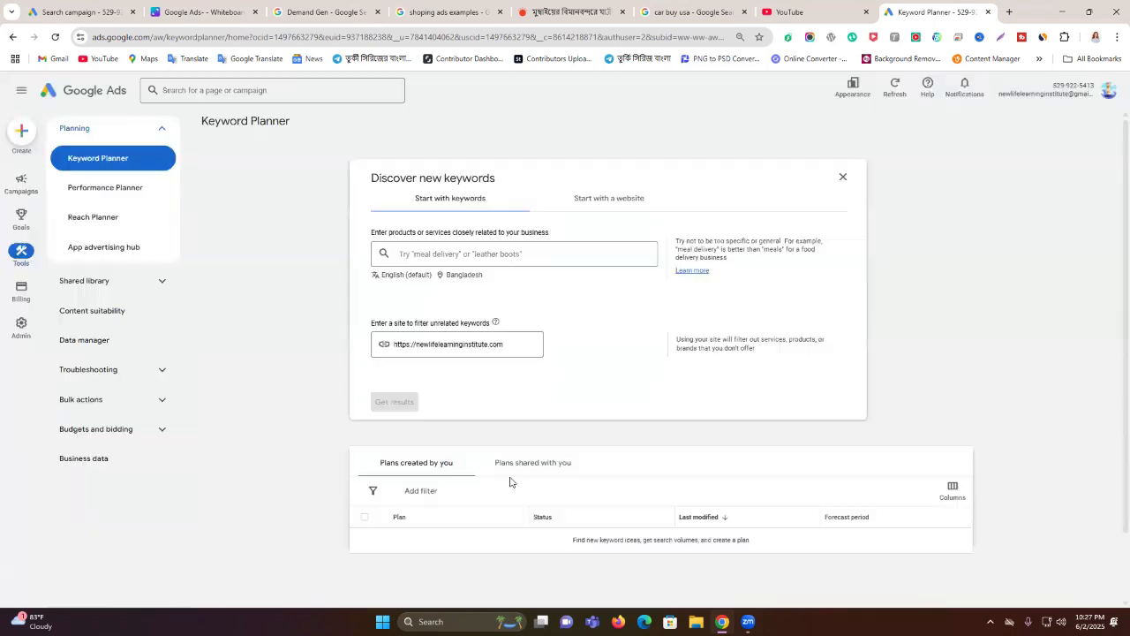
{"action": "left_click", "coordinate": [483, 254]}
Step: Get keyword ideas based on the entire newlifelearninginstitute.com website, and remove the Exclude adult ideas filter
{"action": "left_click", "coordinate": [613, 203]}
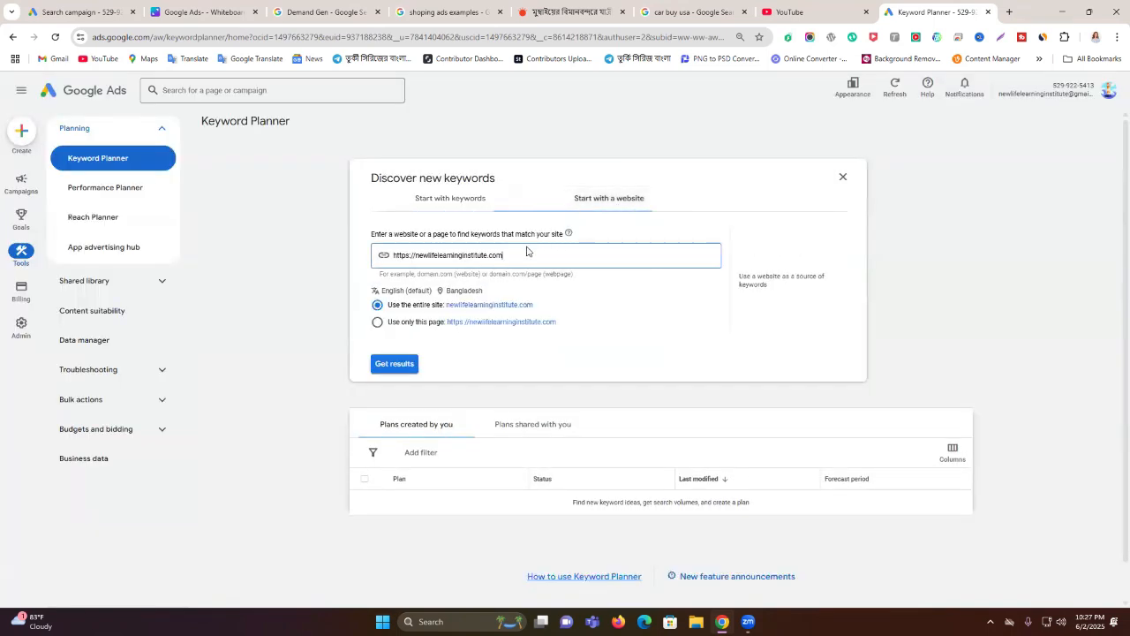
{"action": "left_click", "coordinate": [394, 365]}
{"action": "key", "text": "Return"}
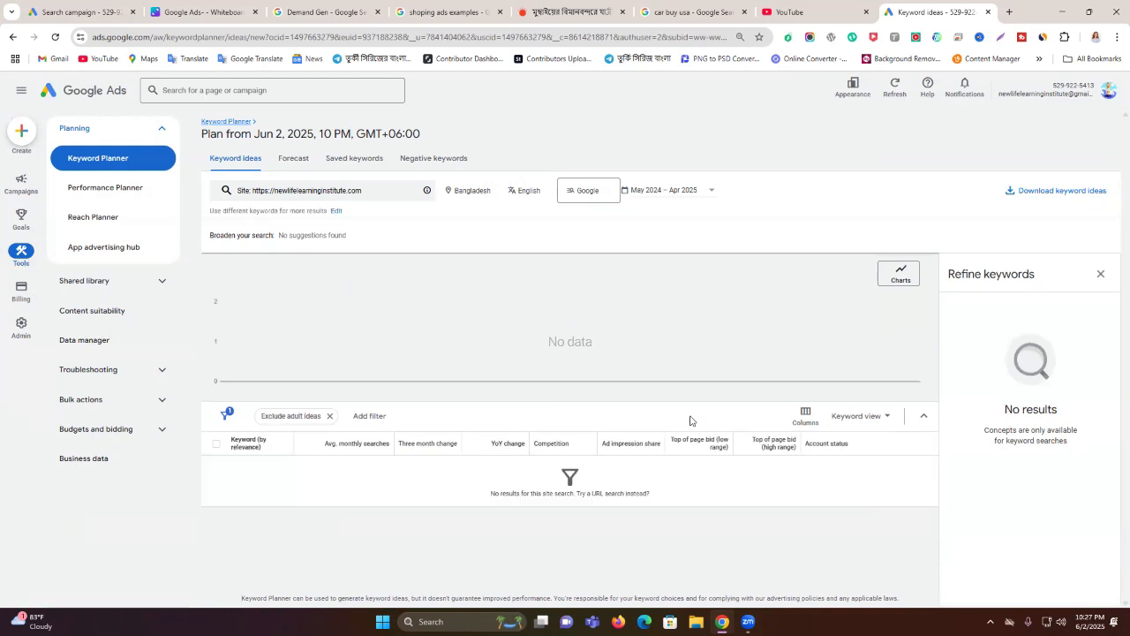
{"action": "left_click", "coordinate": [330, 415]}
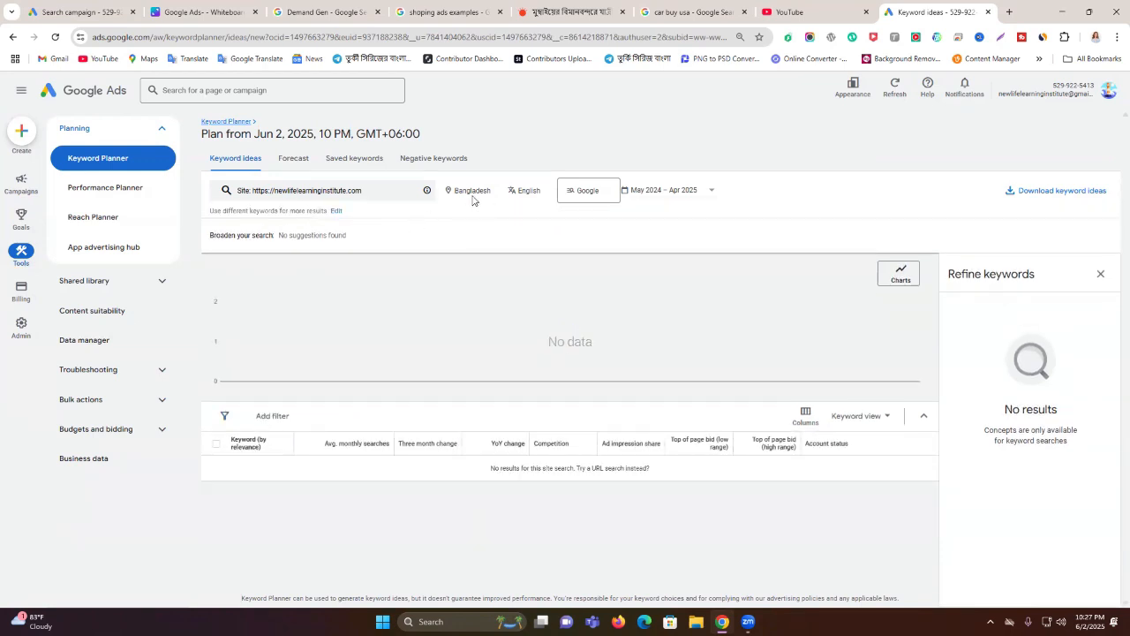
Step: Replace the source website with amazon.com, get its keyword ideas and look over the resulting list
{"action": "left_click", "coordinate": [304, 189]}
{"action": "triple_click", "coordinate": [359, 242]}
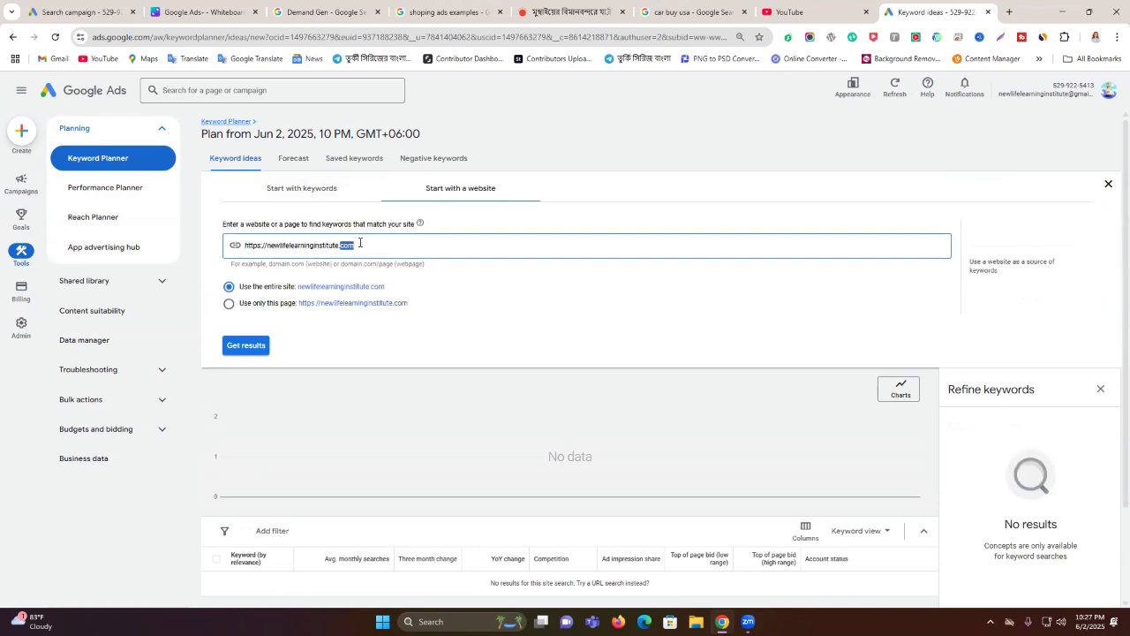
{"action": "type", "text": "amazon"}
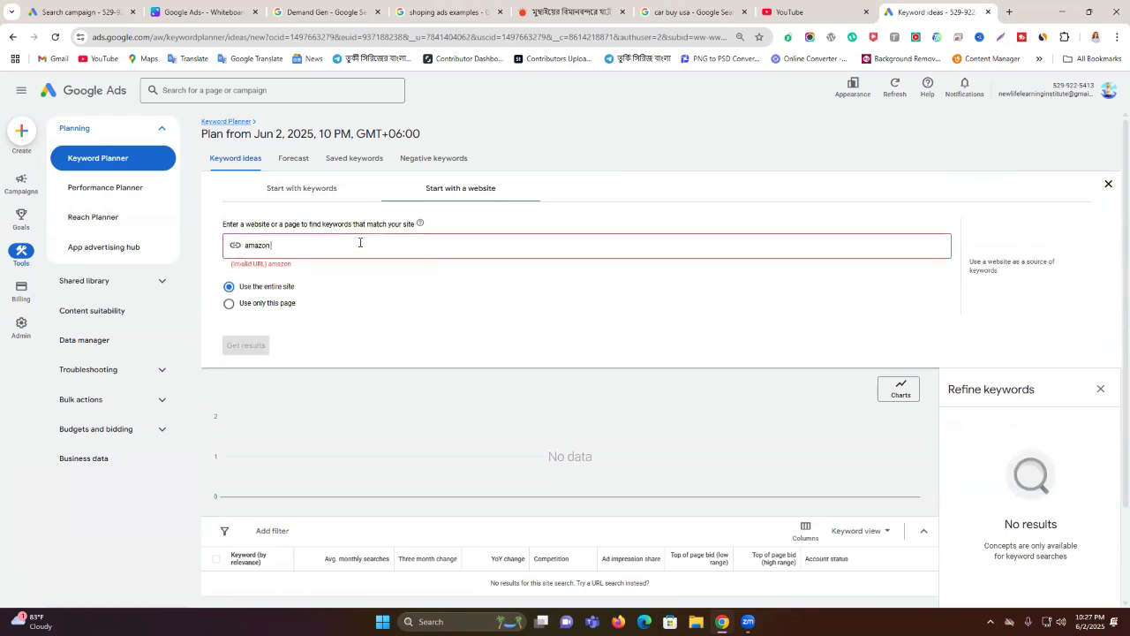
{"action": "type", "text": ".com"}
{"action": "left_click", "coordinate": [247, 346]}
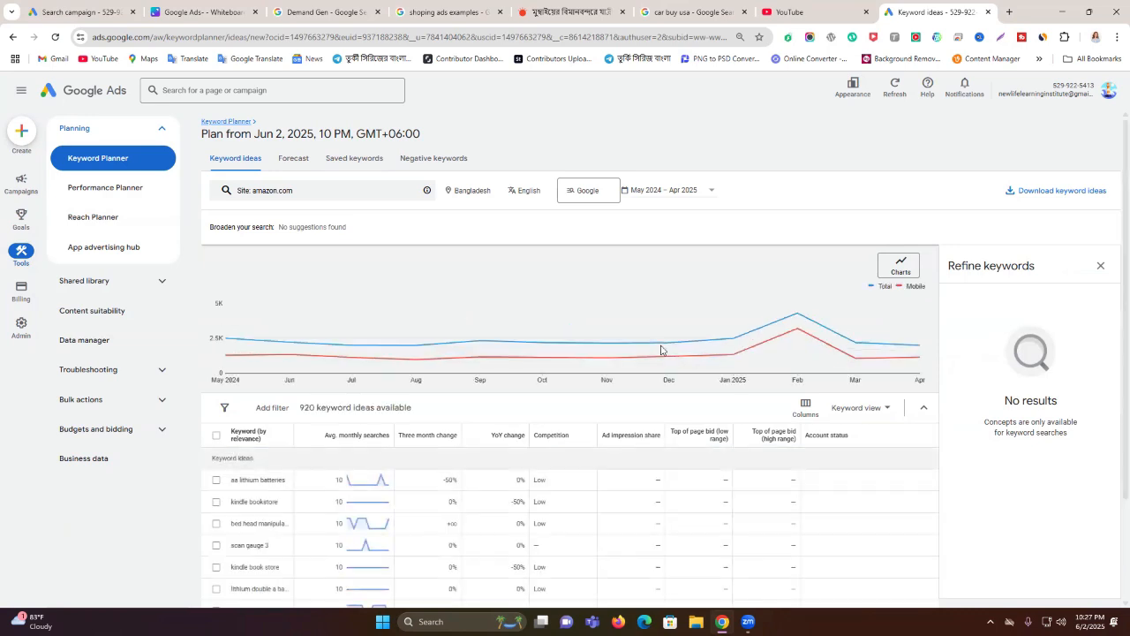
{"action": "scroll", "coordinate": [661, 350], "scroll_direction": "down", "scroll_amount": 2}
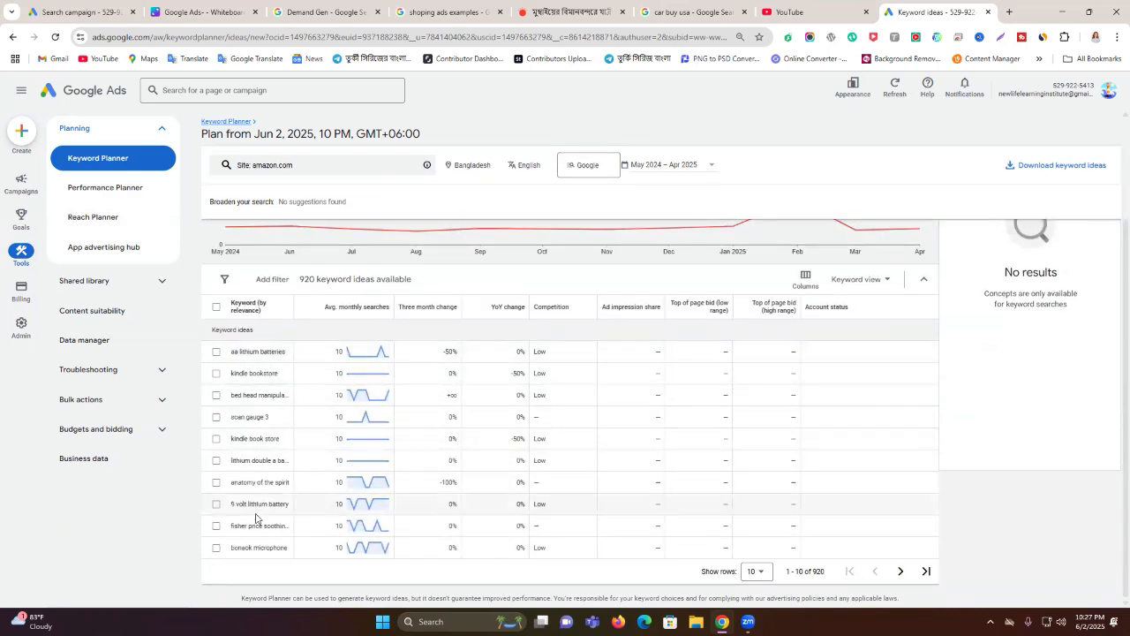
Step: Add the United States country as a target location for the amazon.com keyword ideas and save
{"action": "scroll", "coordinate": [556, 443], "scroll_direction": "up", "scroll_amount": 2}
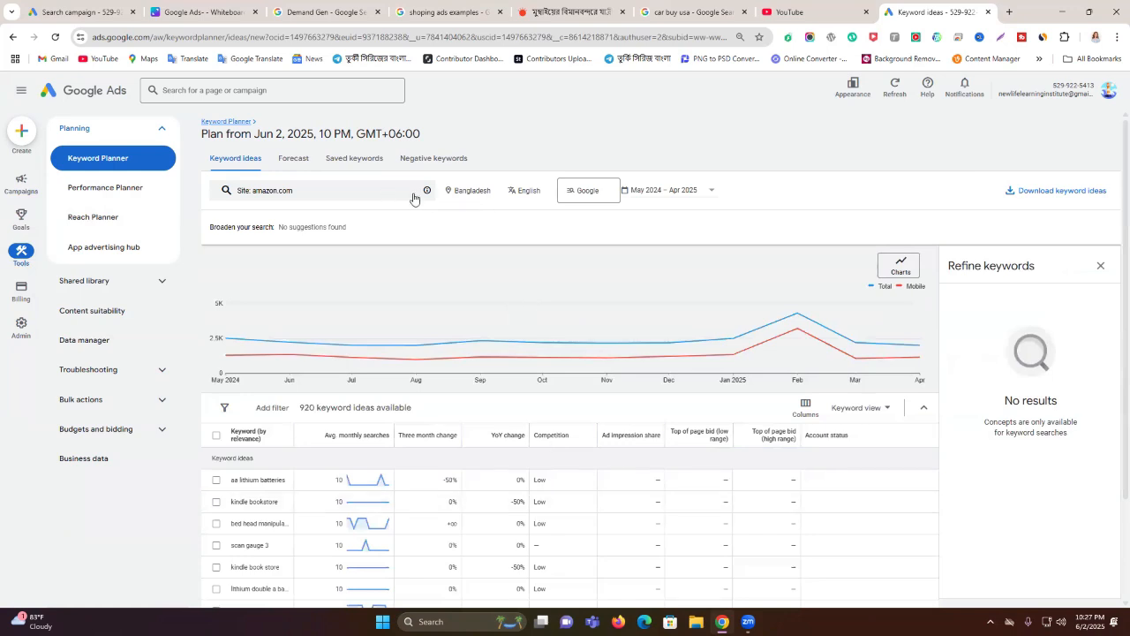
{"action": "left_click", "coordinate": [483, 191]}
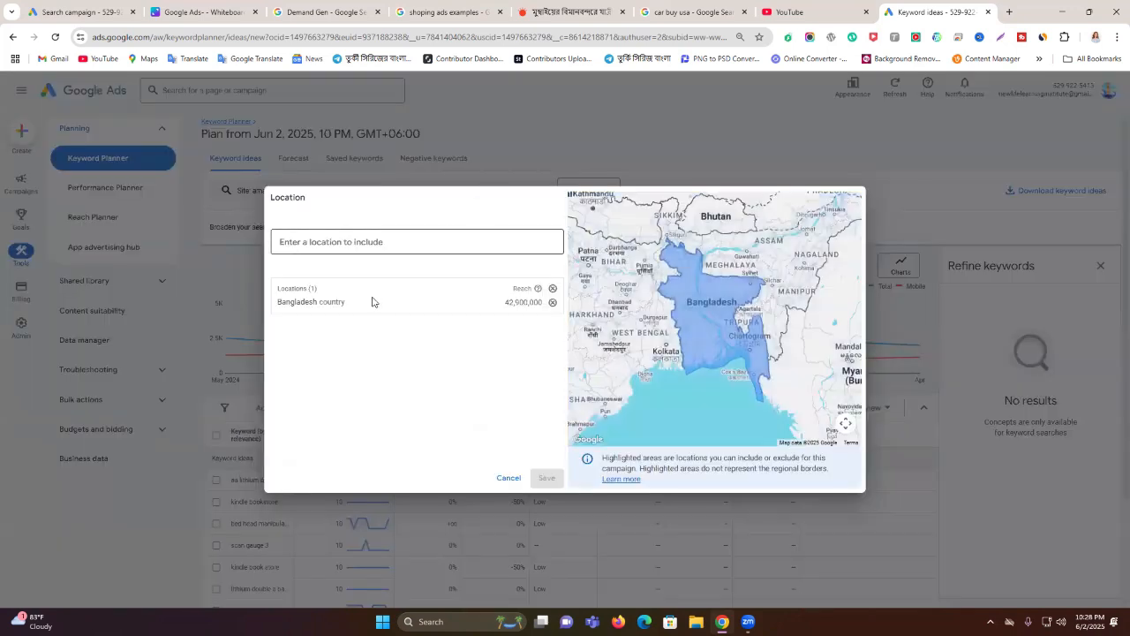
{"action": "left_click", "coordinate": [371, 247]}
{"action": "type", "text": "usa"}
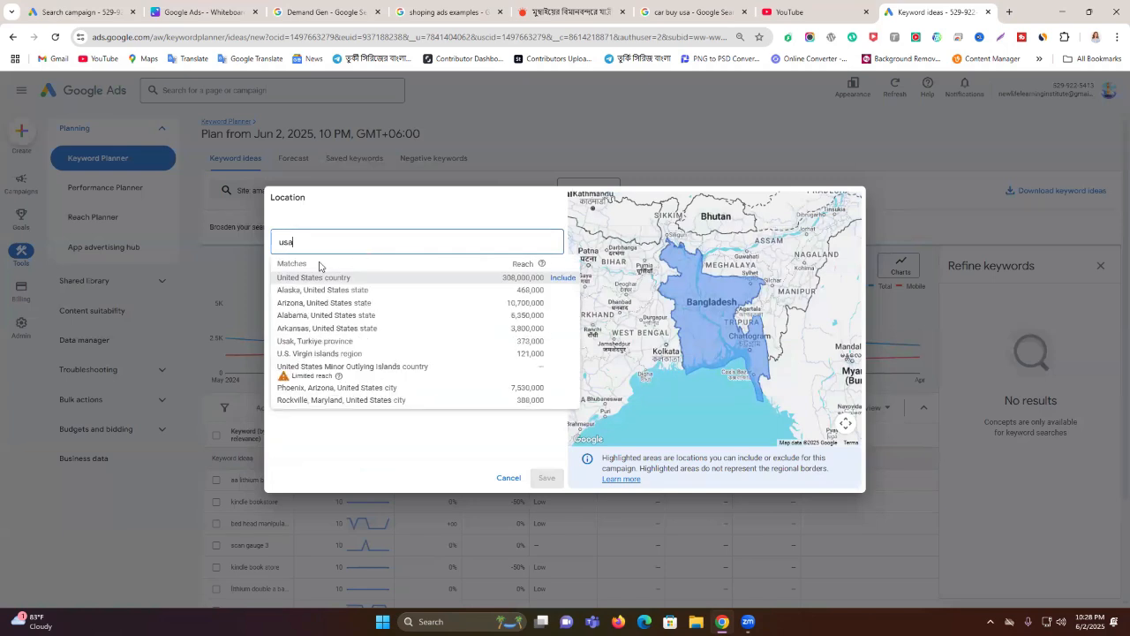
{"action": "left_click", "coordinate": [342, 281]}
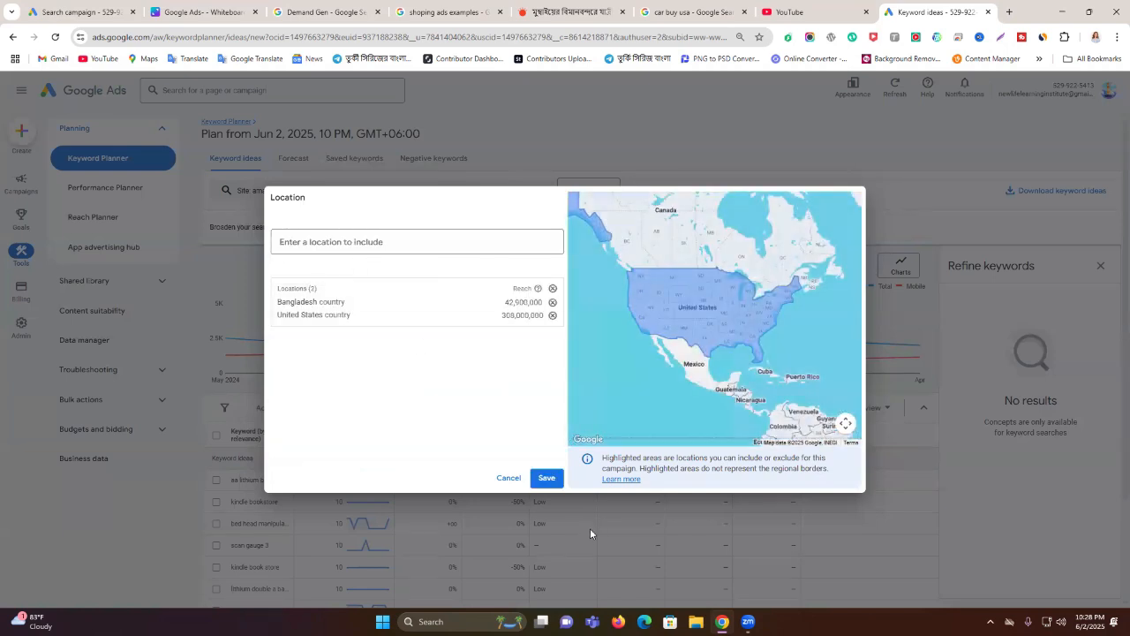
{"action": "left_click", "coordinate": [545, 479]}
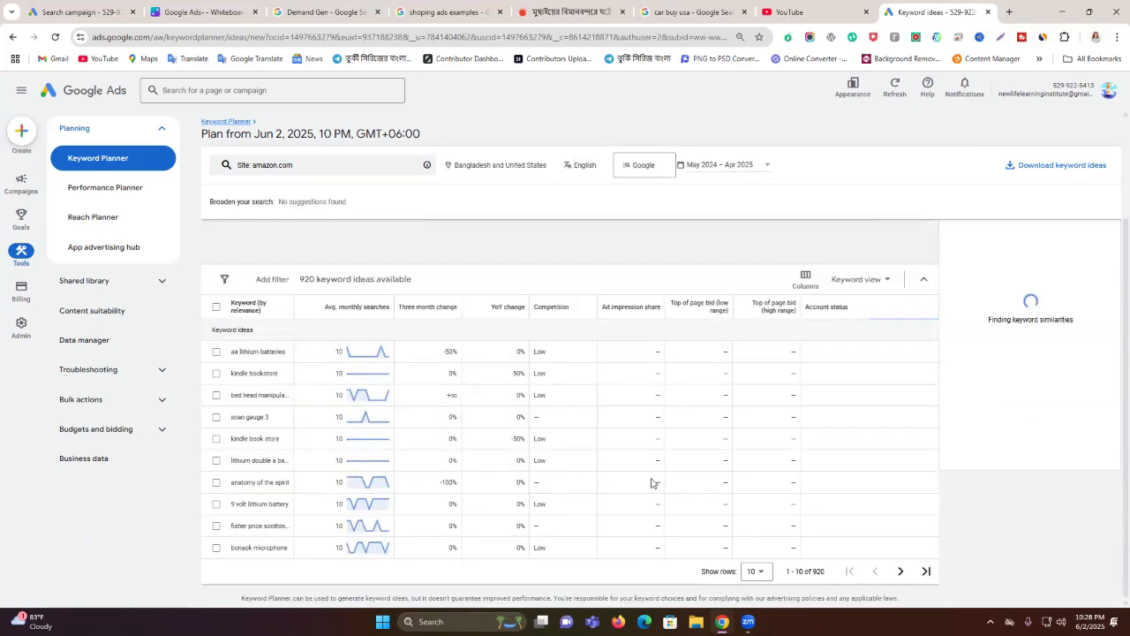
{"action": "scroll", "coordinate": [783, 487], "scroll_direction": "down", "scroll_amount": 1}
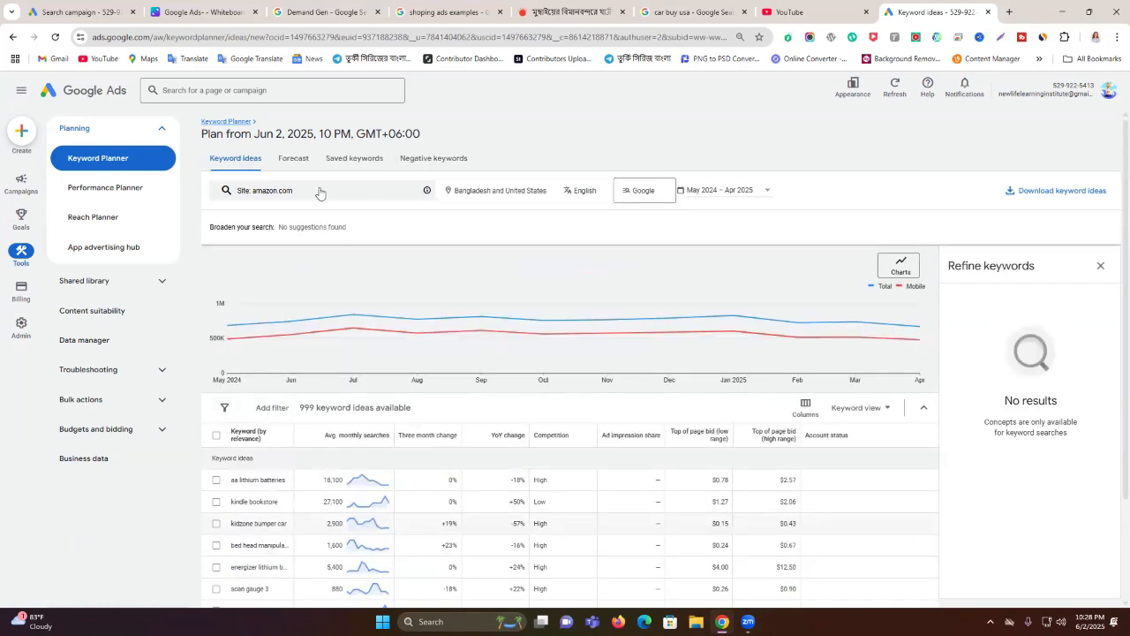
Step: Return to the Keyword Planner start page and start discovering new keywords
{"action": "key", "text": "Tab"}
{"action": "left_click", "coordinate": [99, 134]}
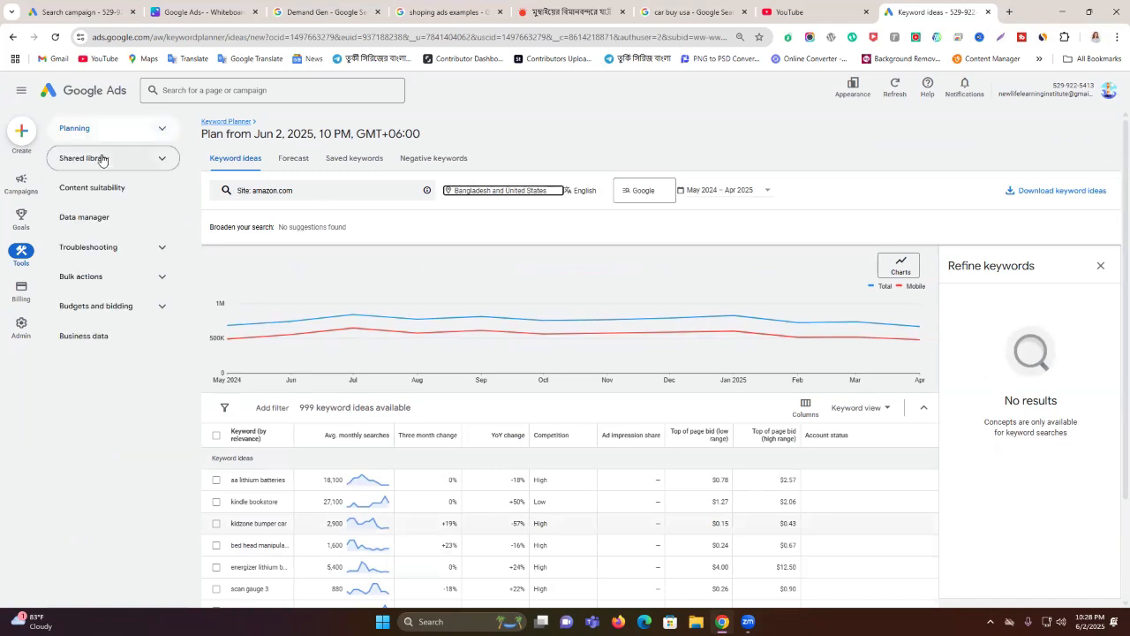
{"action": "left_click", "coordinate": [102, 160]}
{"action": "left_click", "coordinate": [23, 253]}
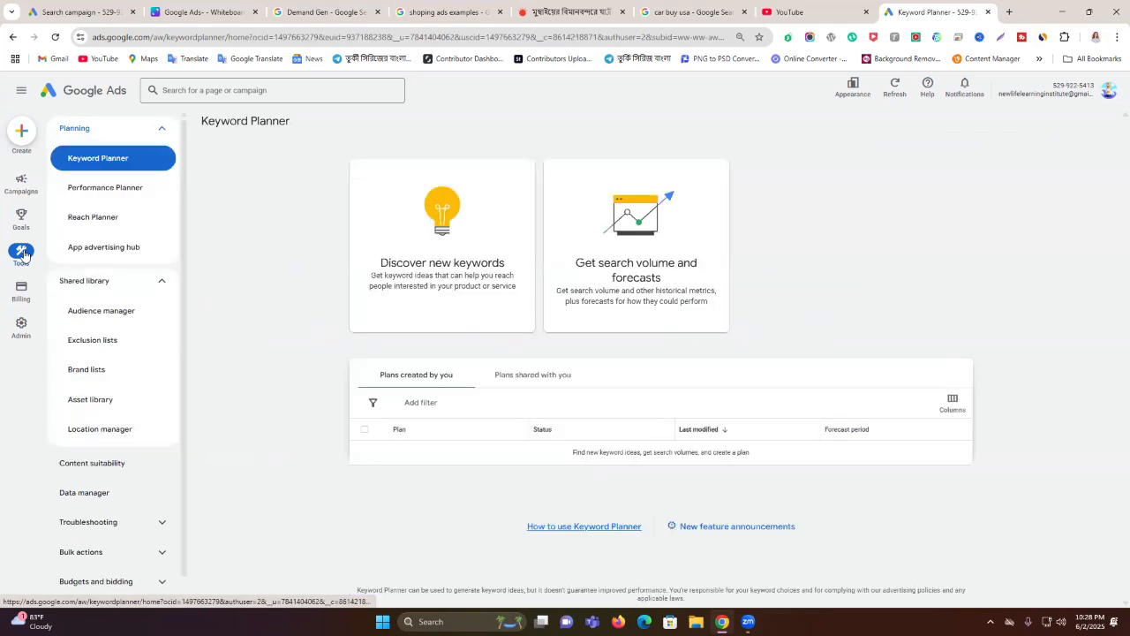
{"action": "left_click", "coordinate": [446, 261]}
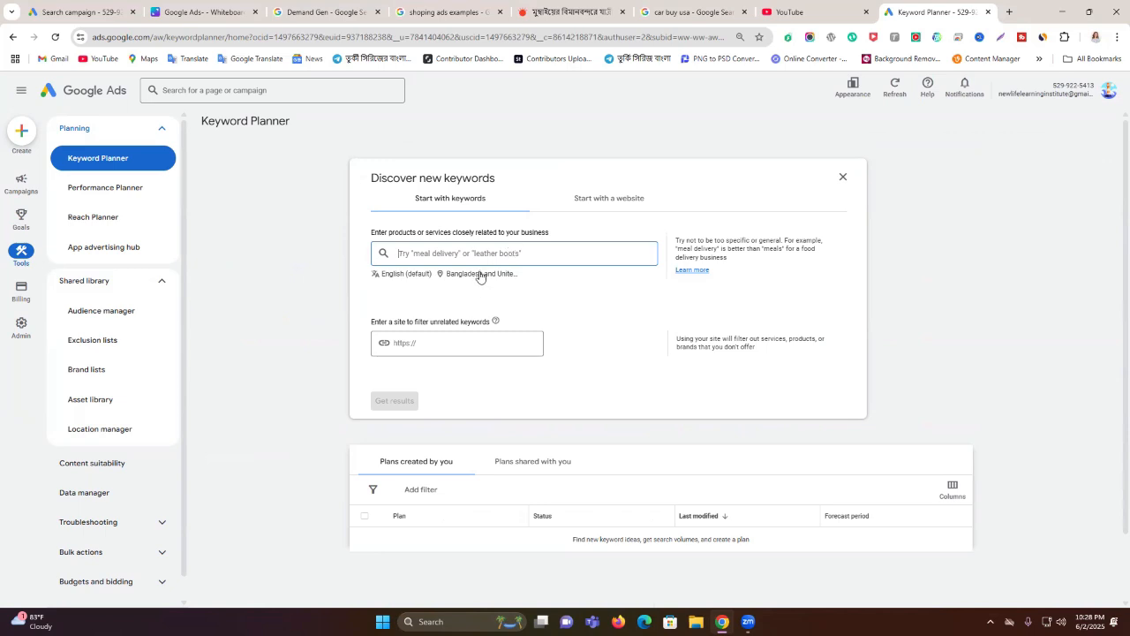
Step: Add India country to the target locations of the new keyword search and save
{"action": "left_click", "coordinate": [474, 273]}
{"action": "left_click", "coordinate": [356, 241]}
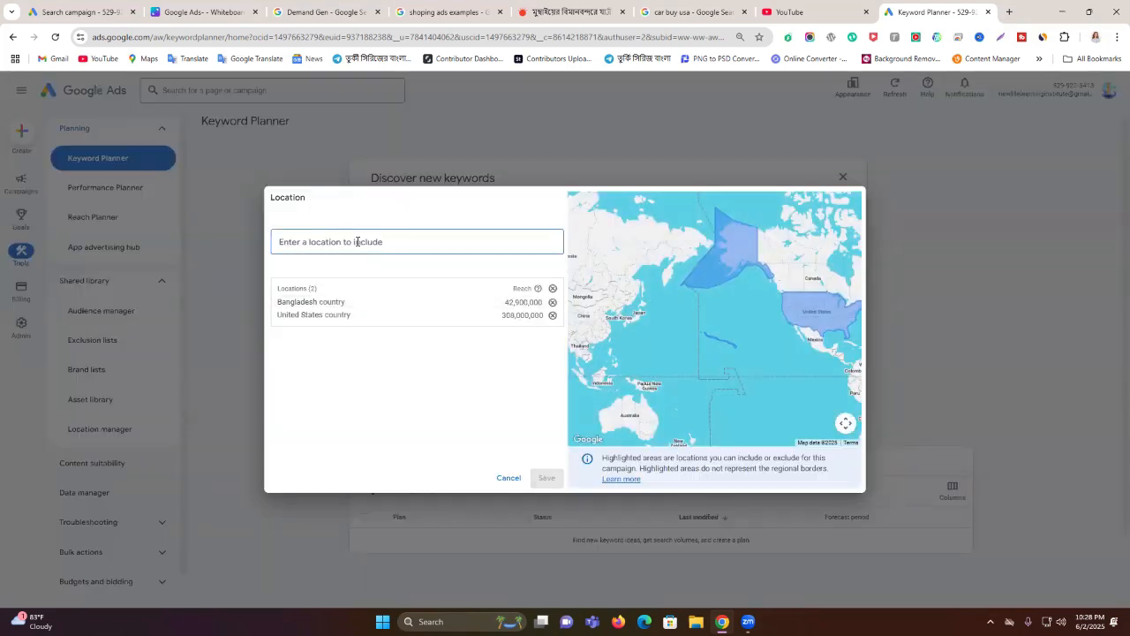
{"action": "type", "text": "ind"}
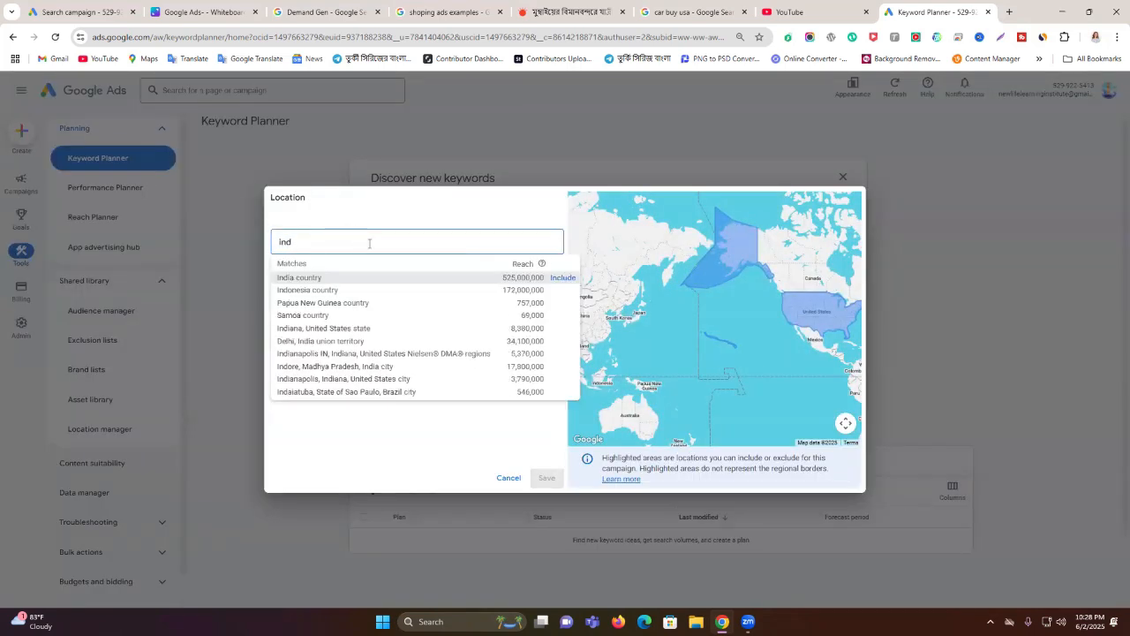
{"action": "left_click", "coordinate": [345, 279]}
{"action": "left_click", "coordinate": [546, 477]}
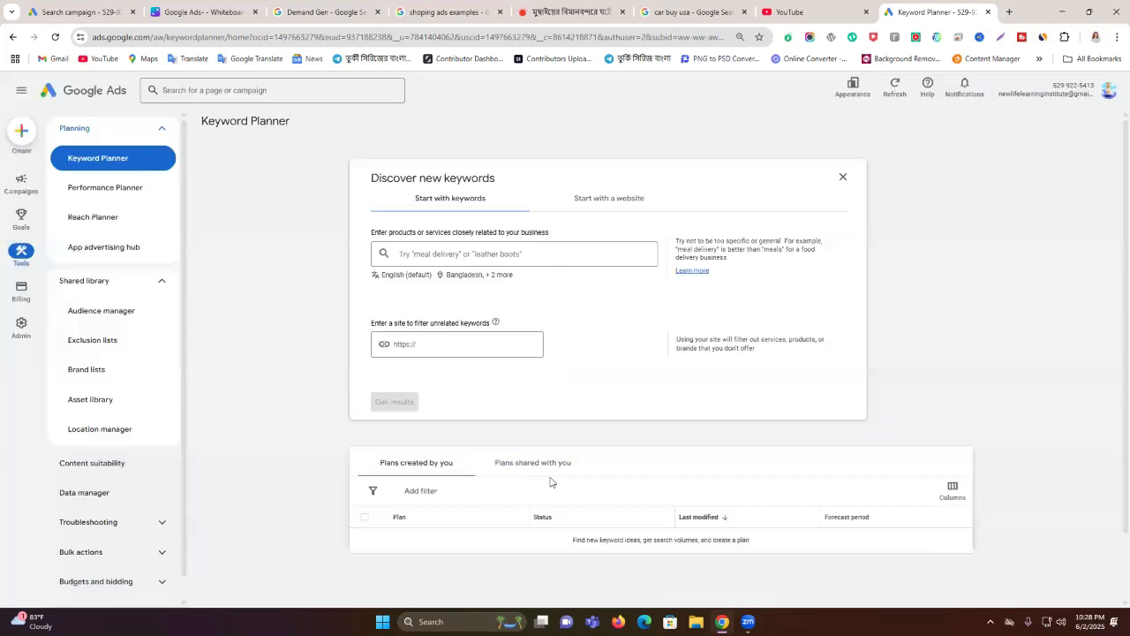
Step: Switch to YouTube and open the signed-in account's own channel page
{"action": "left_click", "coordinate": [436, 253]}
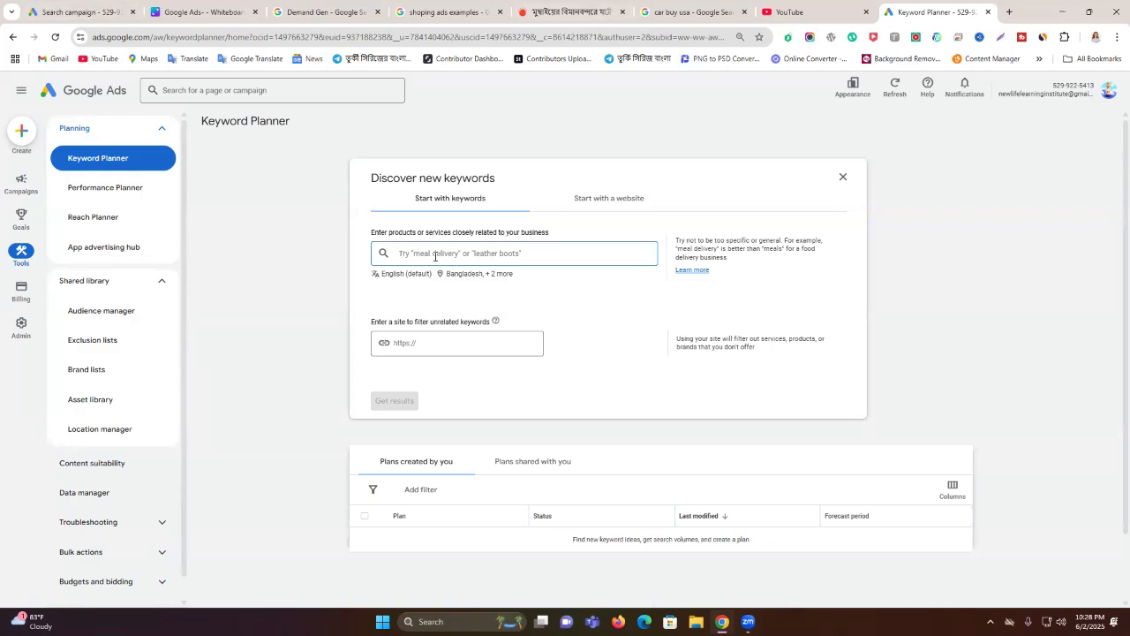
{"action": "left_click", "coordinate": [799, 11]}
{"action": "left_click", "coordinate": [1091, 89]}
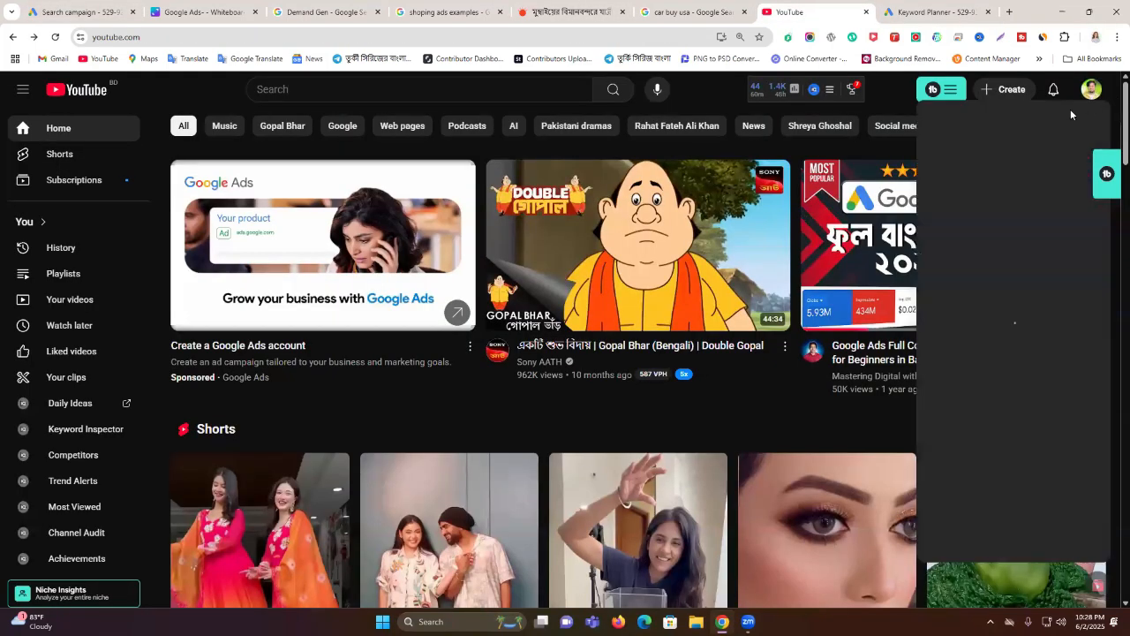
{"action": "double_click", "coordinate": [993, 116]}
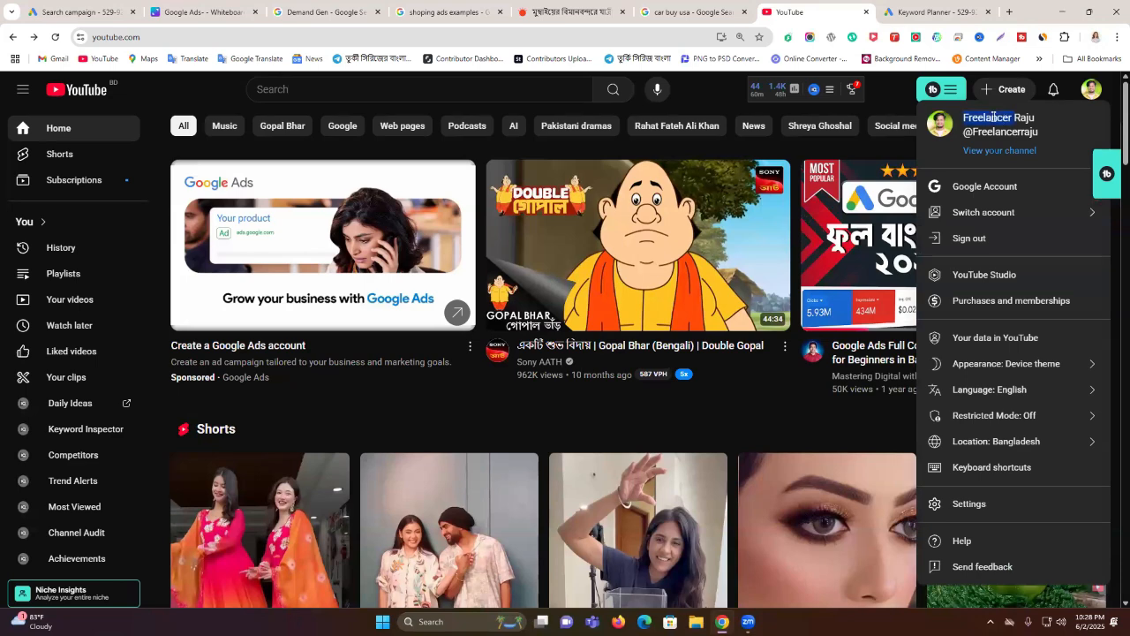
{"action": "triple_click", "coordinate": [993, 117]}
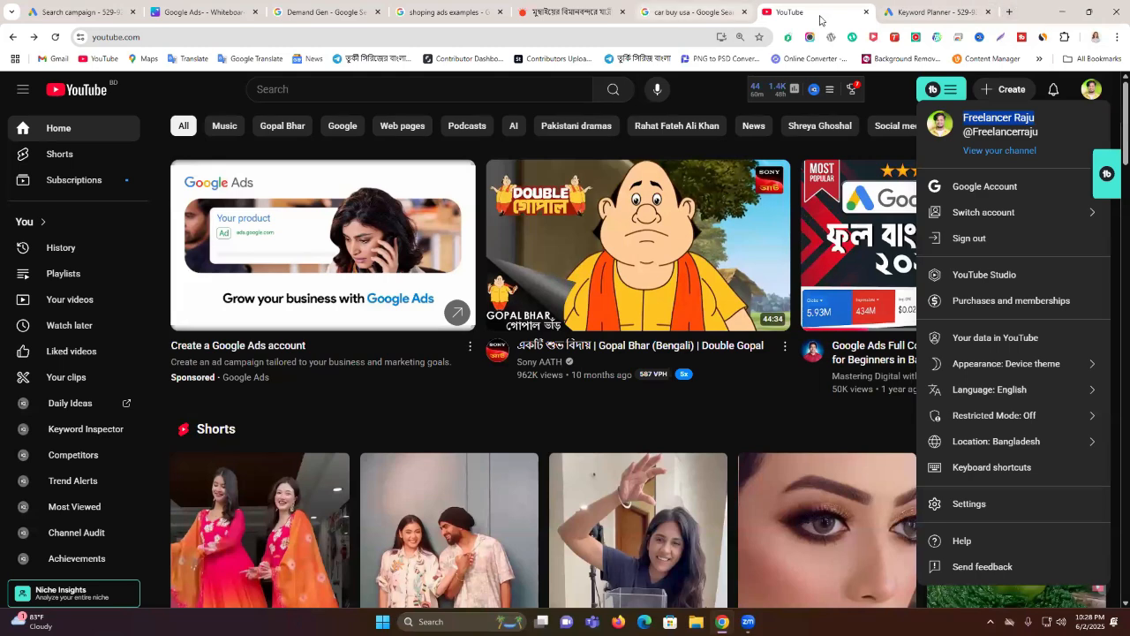
{"action": "left_click", "coordinate": [1011, 11]}
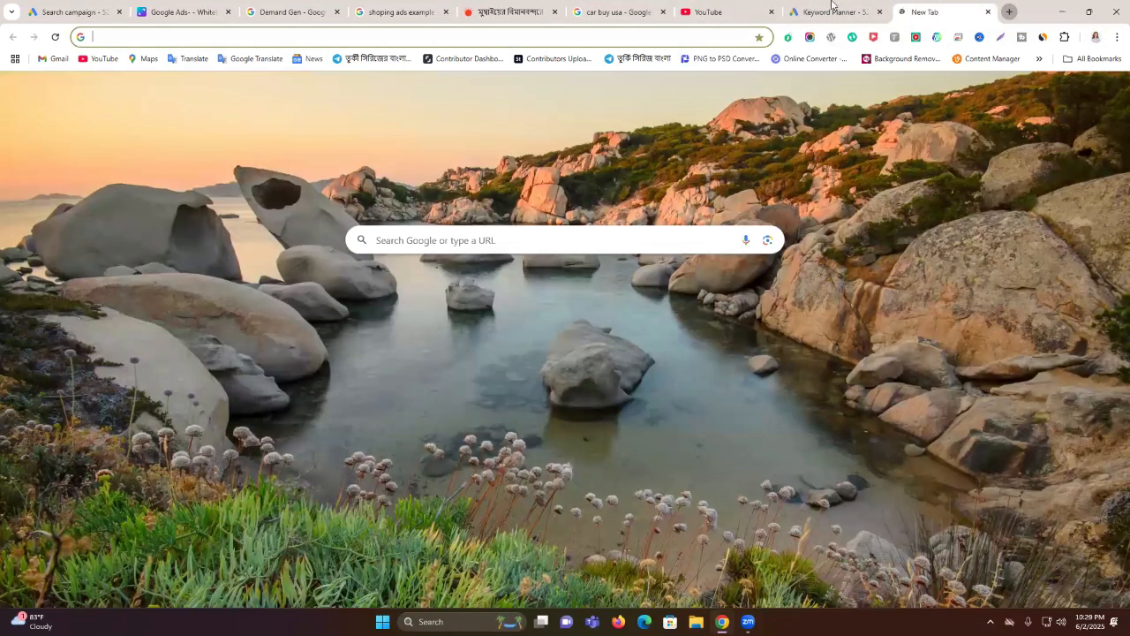
{"action": "left_click", "coordinate": [733, 4]}
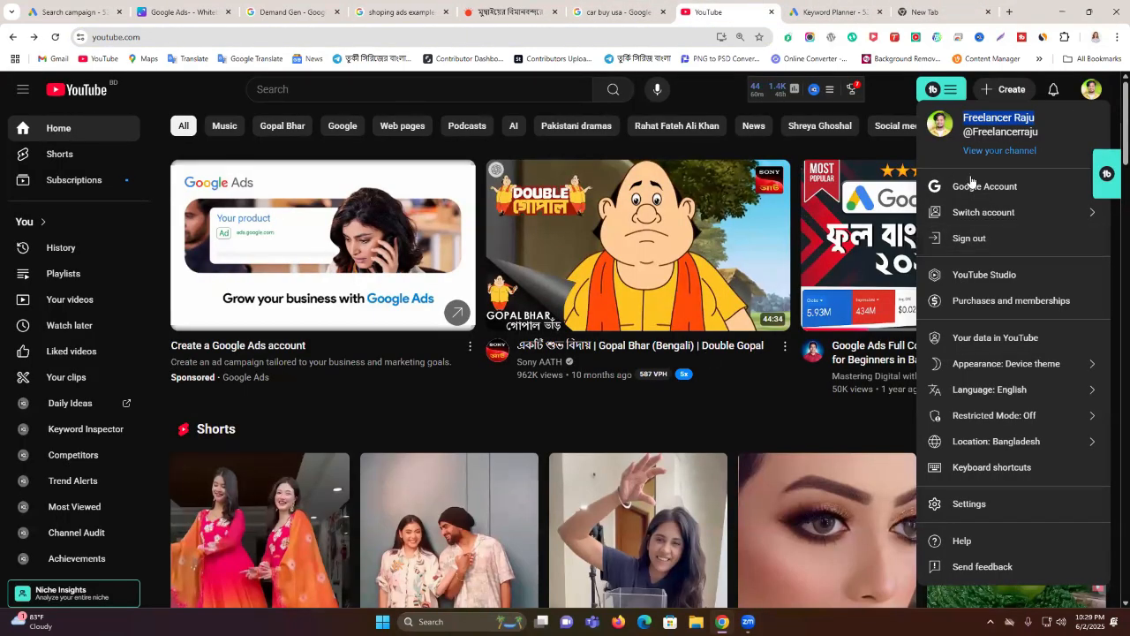
{"action": "left_click", "coordinate": [993, 149]}
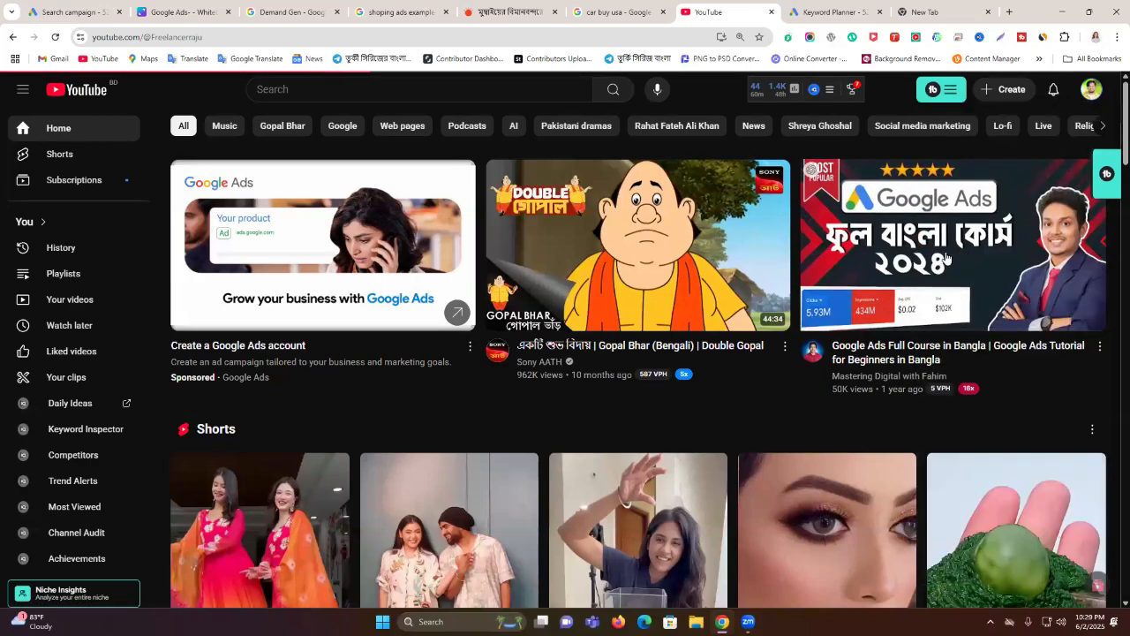
Step: Open the channel's Google Search Console tutorial video and copy the channel tag "digital marketing freelancing"
{"action": "scroll", "coordinate": [921, 285], "scroll_direction": "down", "scroll_amount": 2}
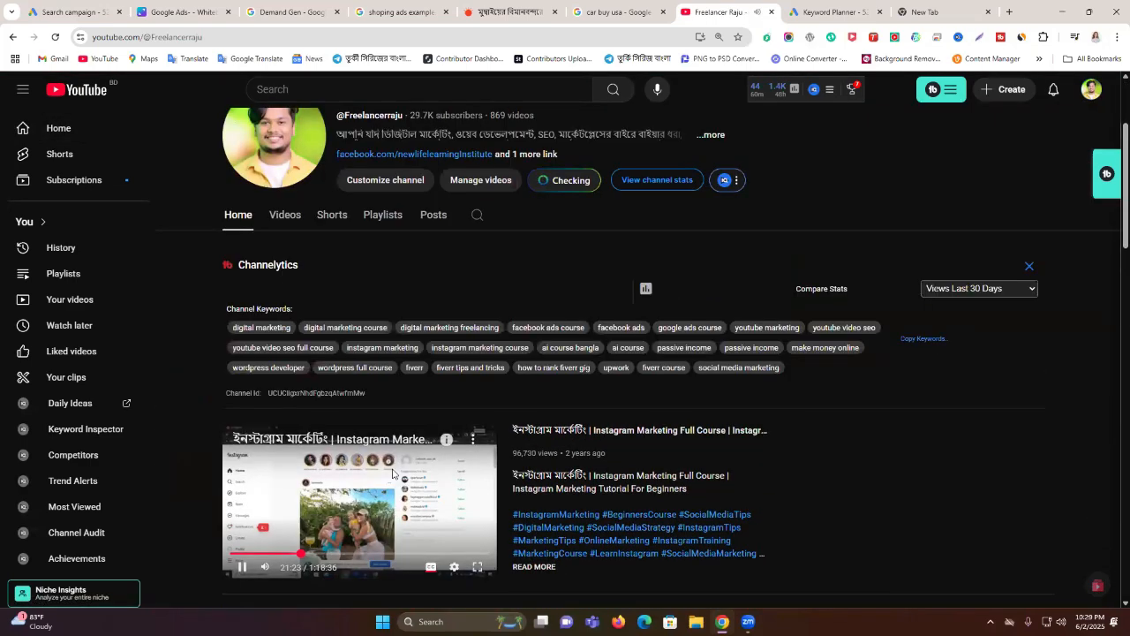
{"action": "scroll", "coordinate": [393, 474], "scroll_direction": "down", "scroll_amount": 3}
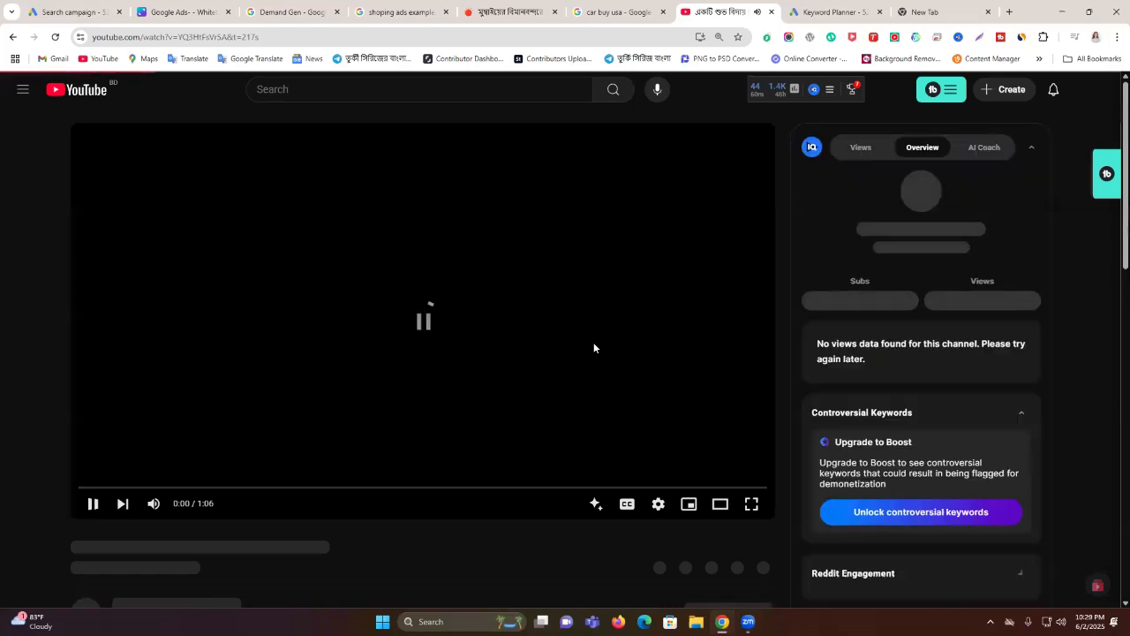
{"action": "scroll", "coordinate": [961, 365], "scroll_direction": "down", "scroll_amount": 3}
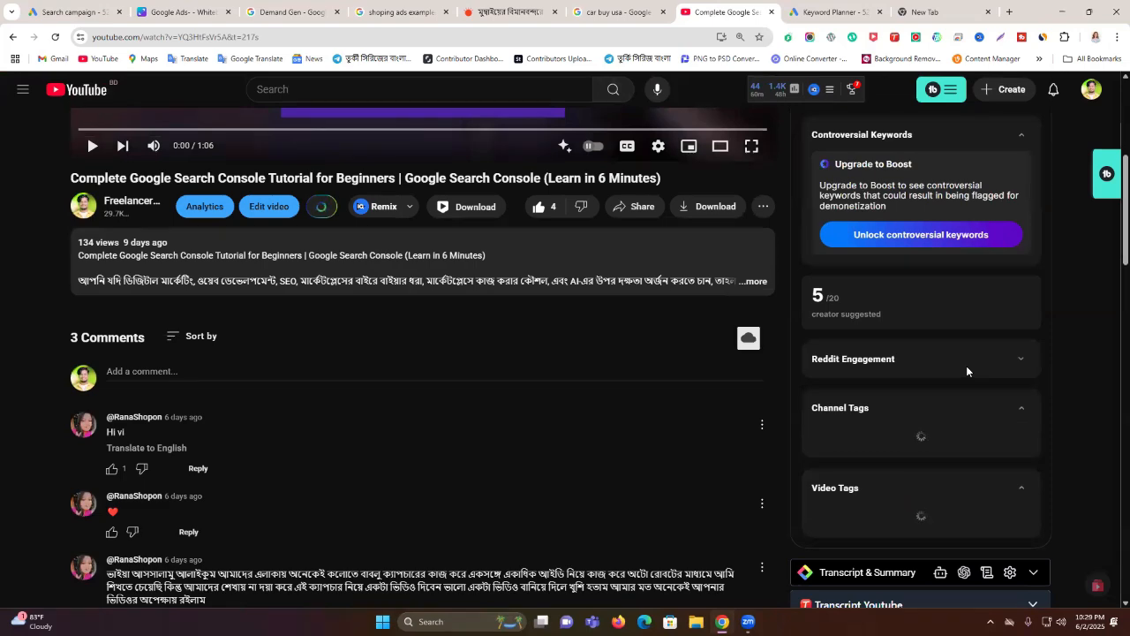
{"action": "scroll", "coordinate": [966, 366], "scroll_direction": "down", "scroll_amount": 5}
{"action": "scroll", "coordinate": [968, 376], "scroll_direction": "down", "scroll_amount": 2}
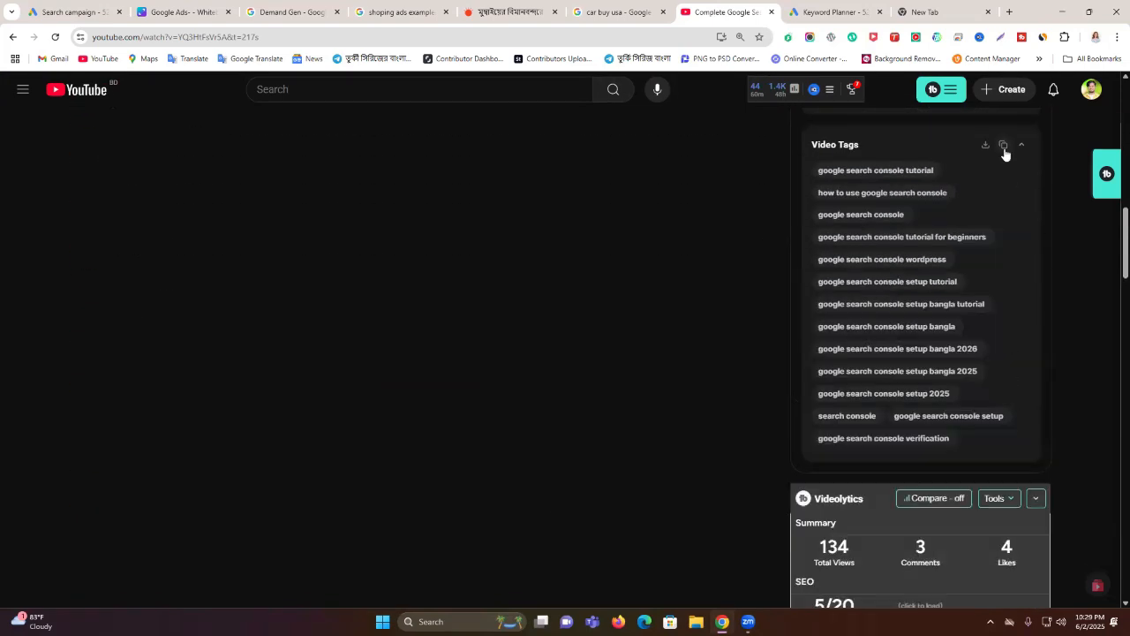
{"action": "scroll", "coordinate": [867, 195], "scroll_direction": "up", "scroll_amount": 4}
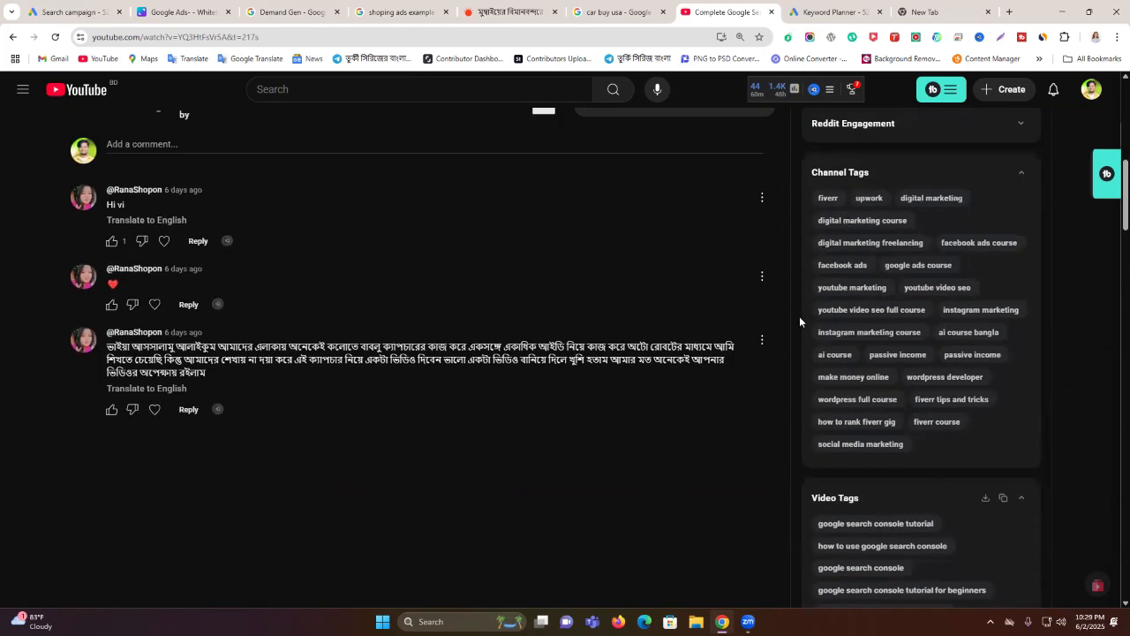
{"action": "left_click_drag", "start_coordinate": [811, 252], "coordinate": [928, 247]}
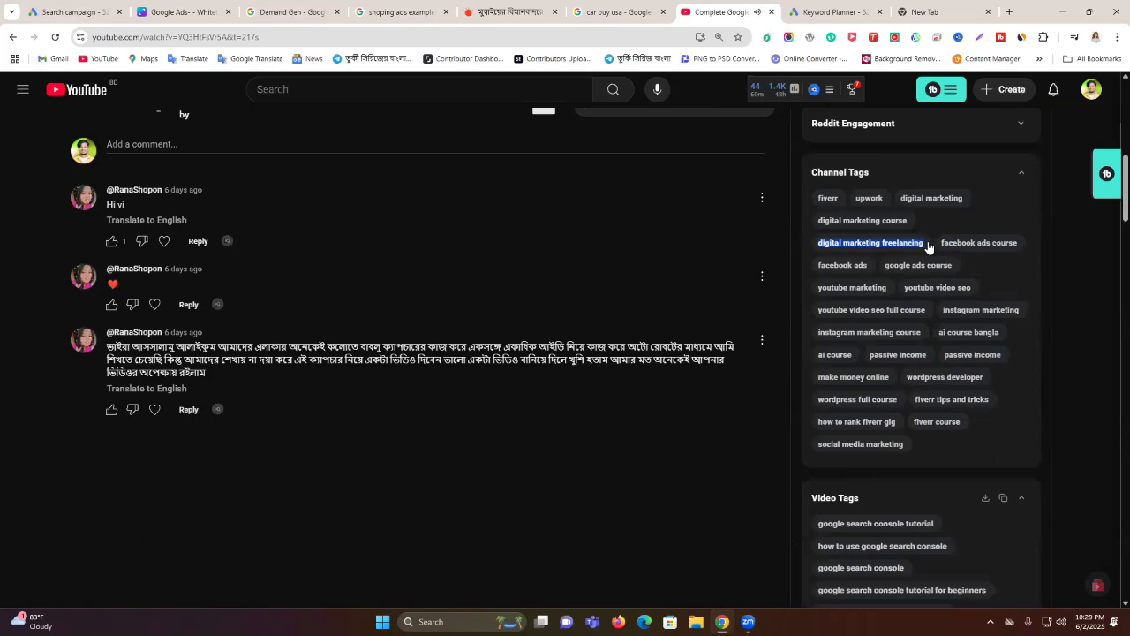
Step: Enlarge the video page and pause the playback
{"action": "scroll", "coordinate": [621, 234], "scroll_direction": "up", "scroll_amount": 7}
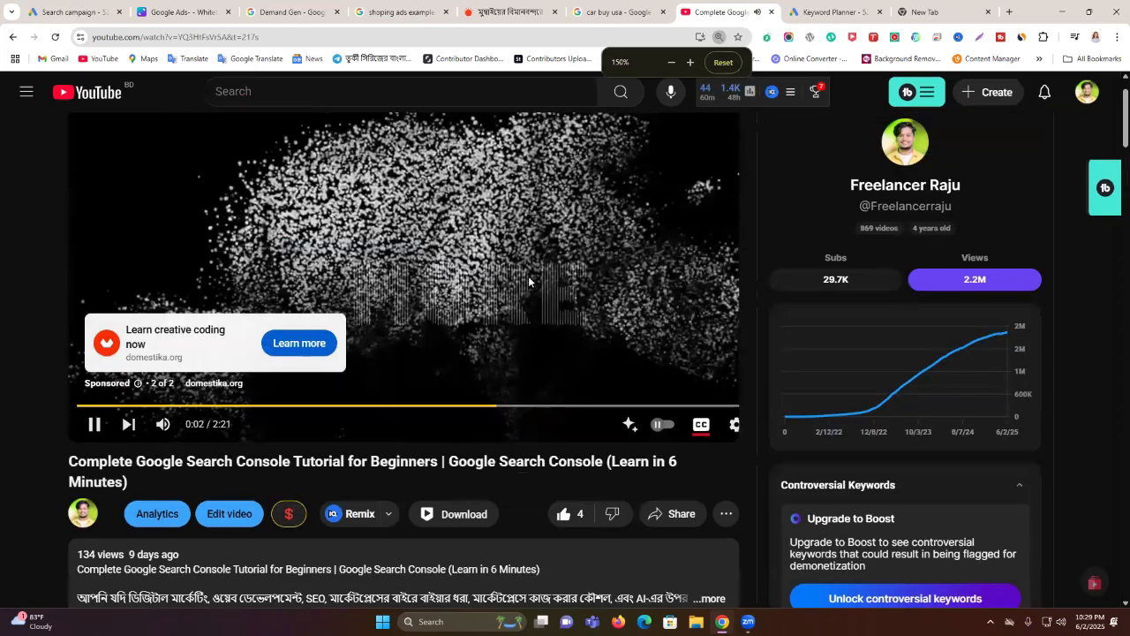
{"action": "key", "text": "ctrl+plus"}
{"action": "left_click", "coordinate": [97, 326]}
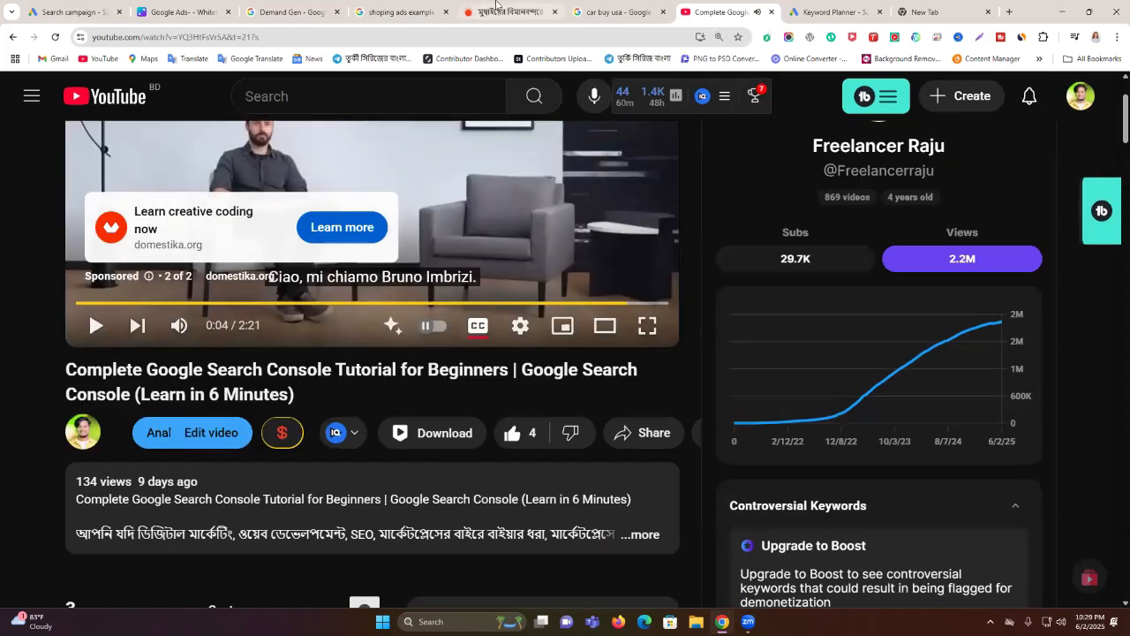
Step: Switch back to Keyword Planner and get keyword ideas for "digital marketing freelancing"
{"action": "left_click", "coordinate": [811, 8]}
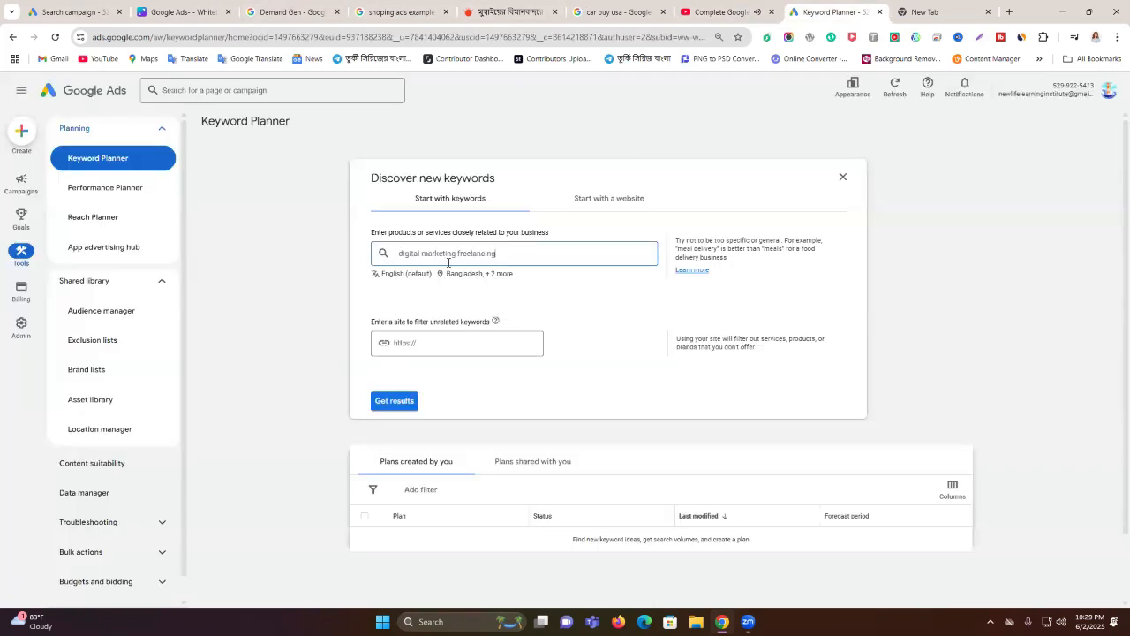
{"action": "left_click", "coordinate": [394, 403]}
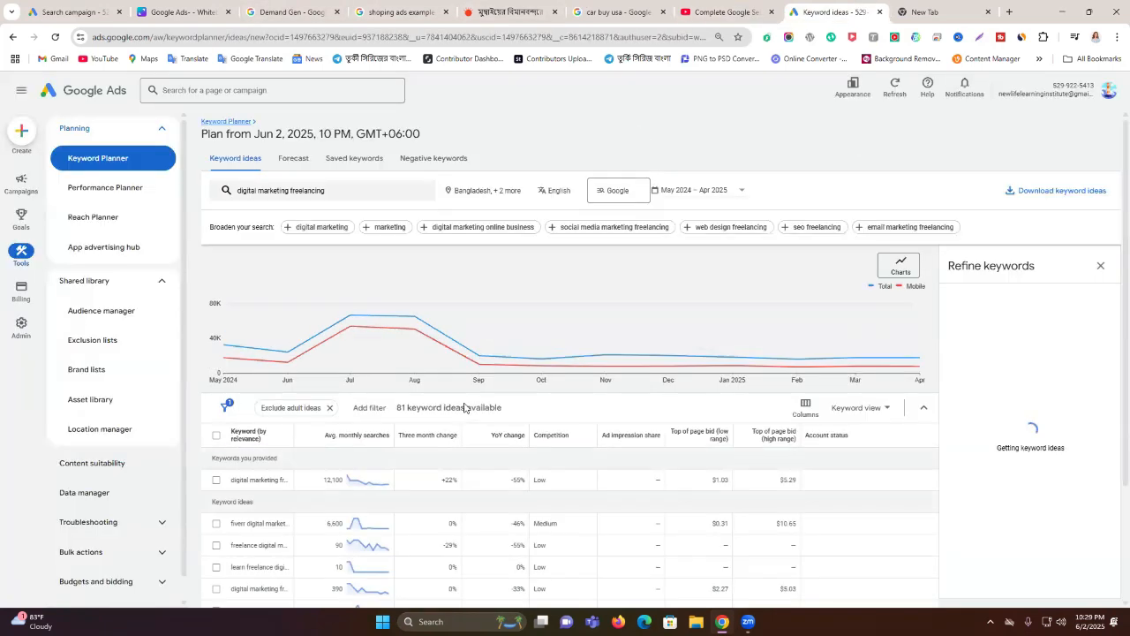
{"action": "scroll", "coordinate": [672, 520], "scroll_direction": "down", "scroll_amount": 2}
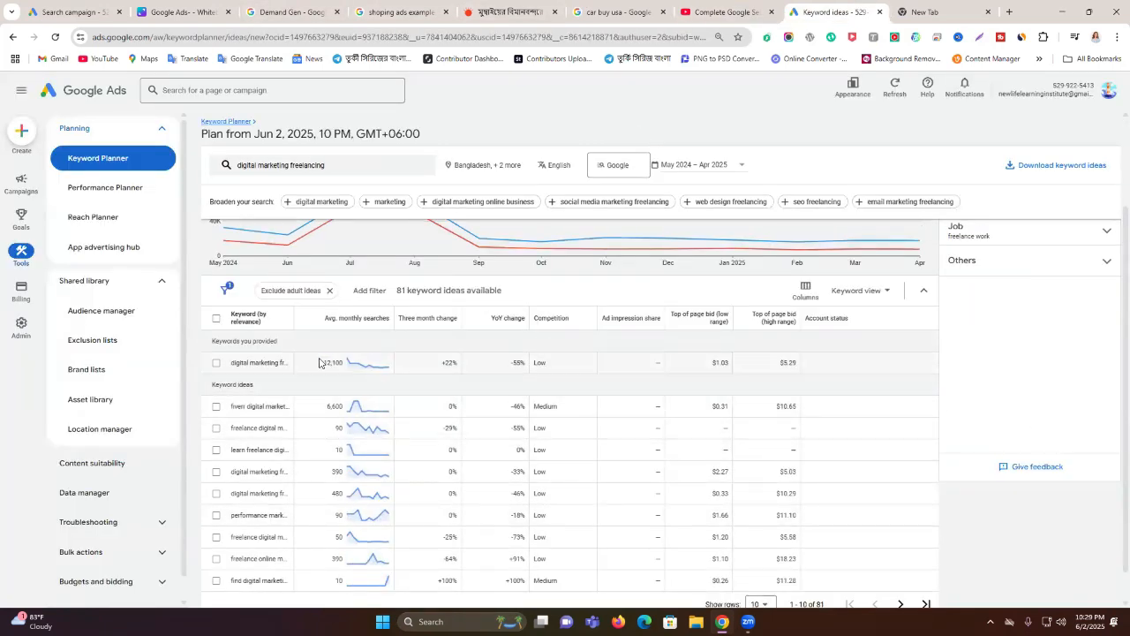
{"action": "mouse_move", "coordinate": [358, 369]}
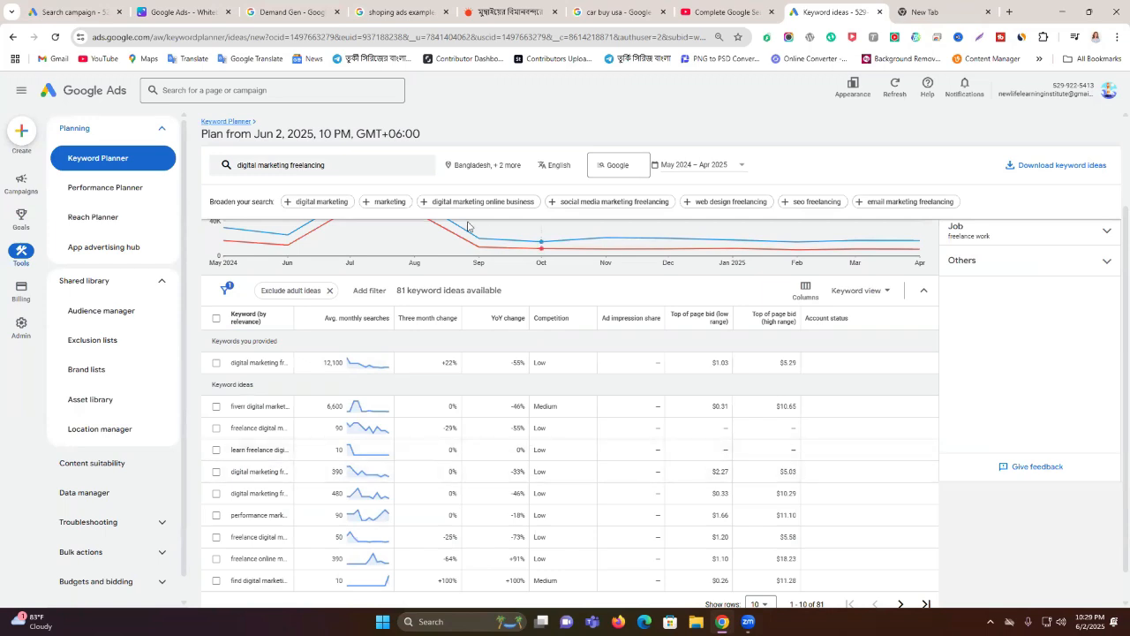
Step: Broaden the keyword search with "marketing" and "digital marketing", getting the results after each addition
{"action": "left_click", "coordinate": [366, 206]}
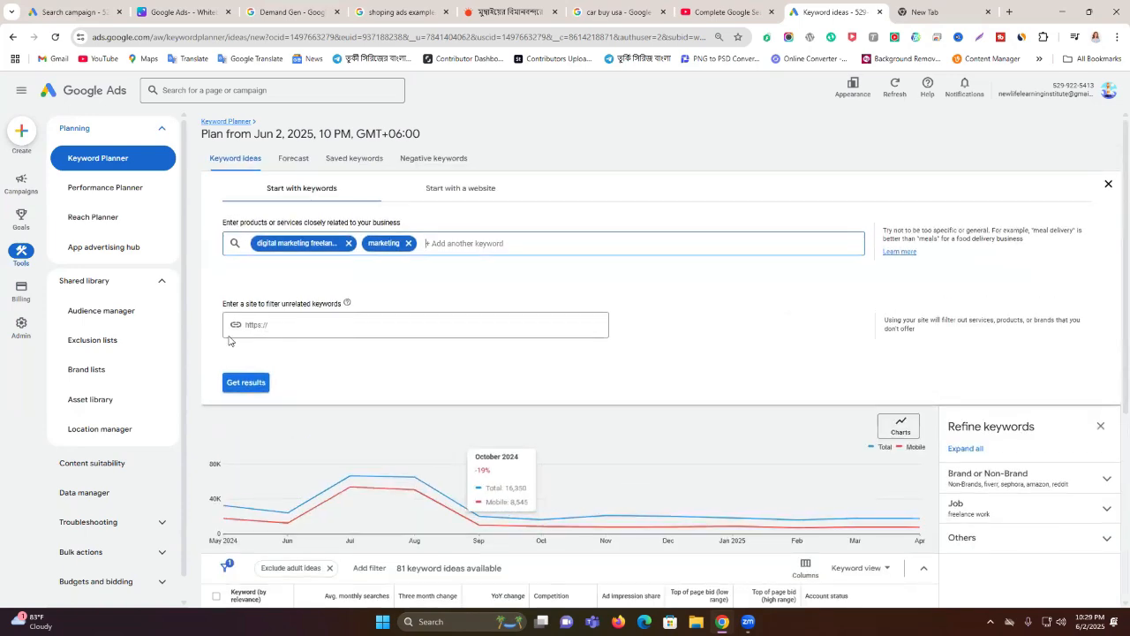
{"action": "left_click", "coordinate": [246, 381]}
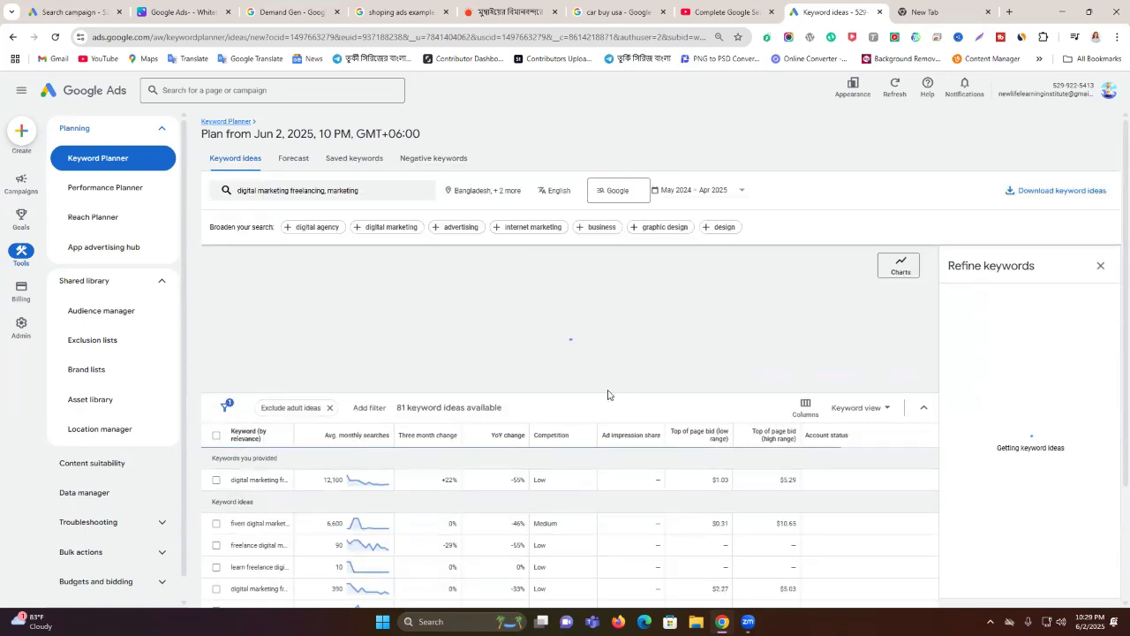
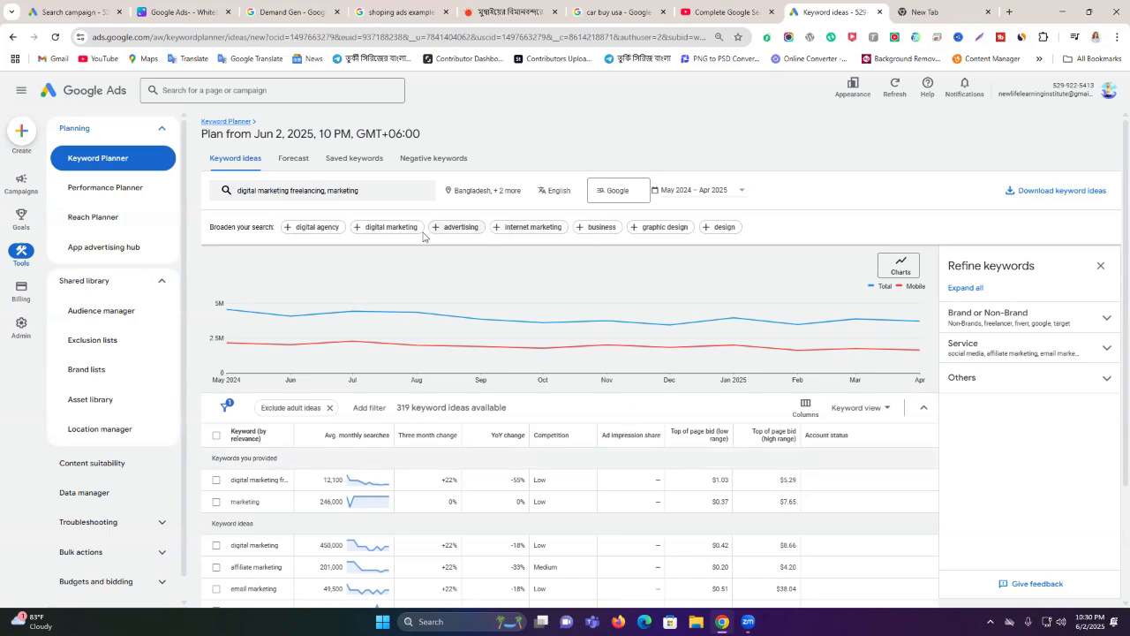
{"action": "left_click", "coordinate": [360, 233]}
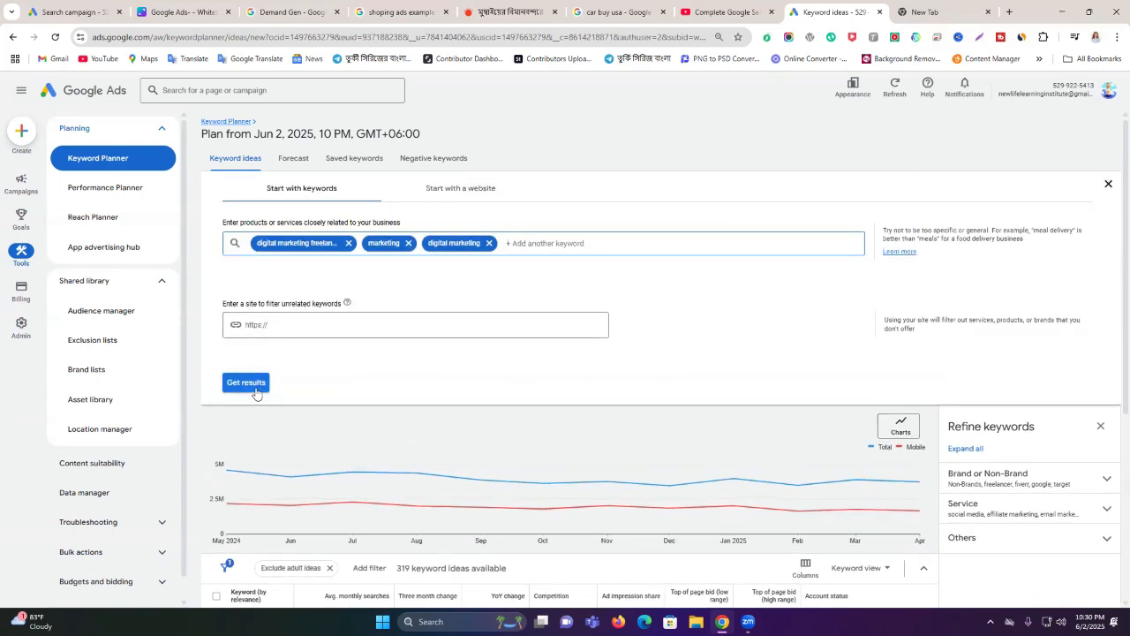
{"action": "left_click", "coordinate": [247, 383]}
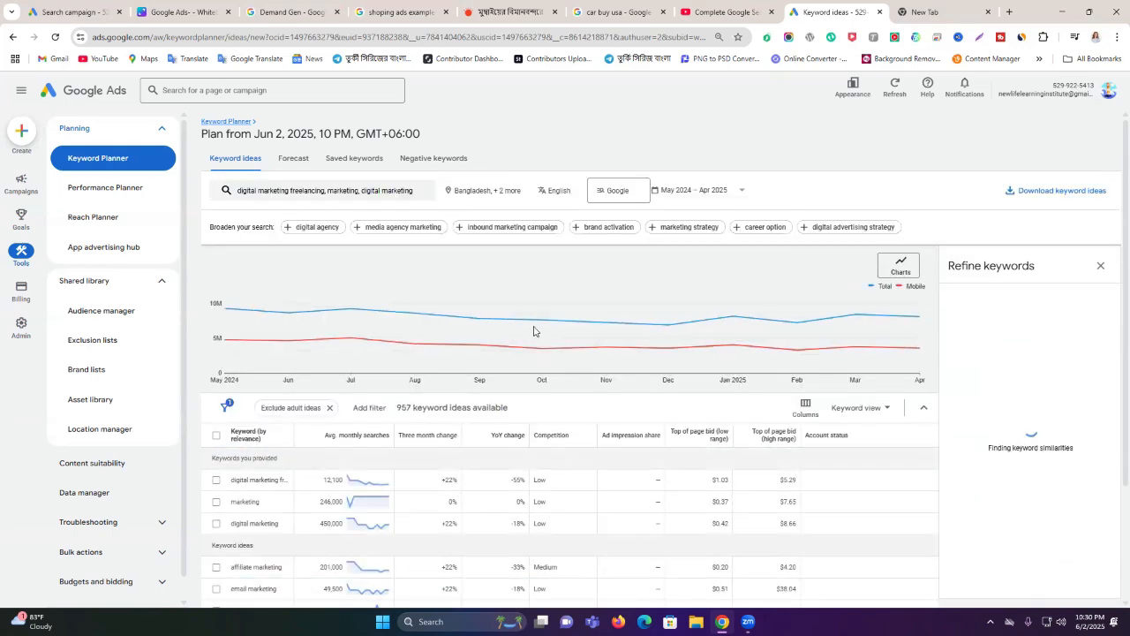
Step: Widen the Keyword column of the keyword ideas table so the full keyword names fit
{"action": "scroll", "coordinate": [533, 331], "scroll_direction": "down", "scroll_amount": 3}
{"action": "scroll", "coordinate": [533, 331], "scroll_direction": "up", "scroll_amount": 3}
{"action": "scroll", "coordinate": [533, 331], "scroll_direction": "down", "scroll_amount": 3}
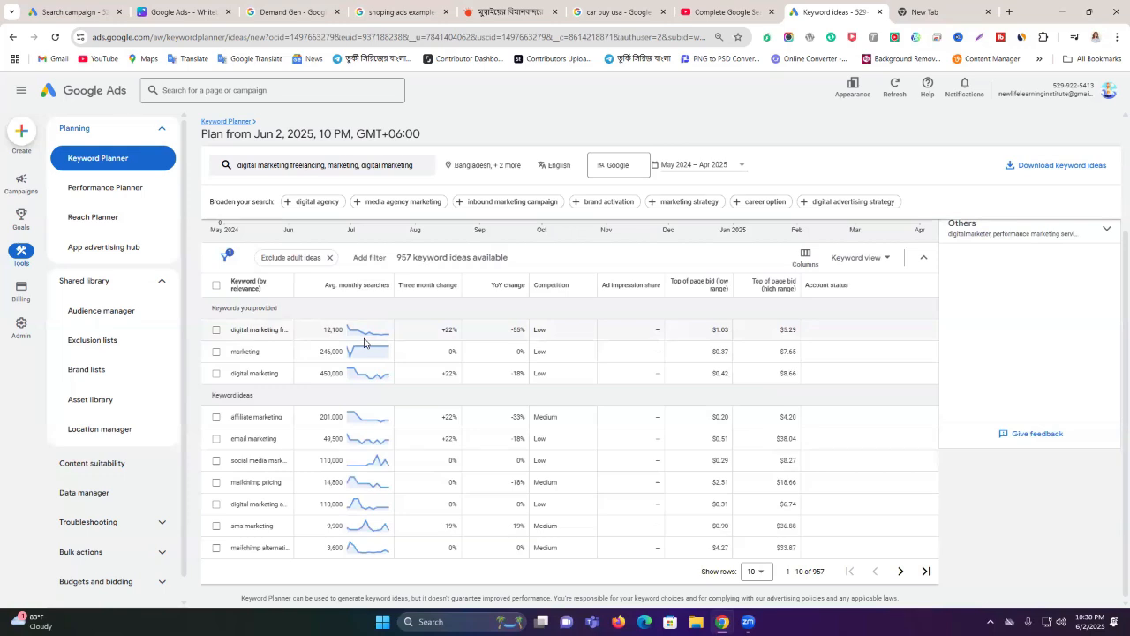
{"action": "double_click", "coordinate": [265, 329]}
{"action": "left_click_drag", "start_coordinate": [294, 285], "coordinate": [375, 295]}
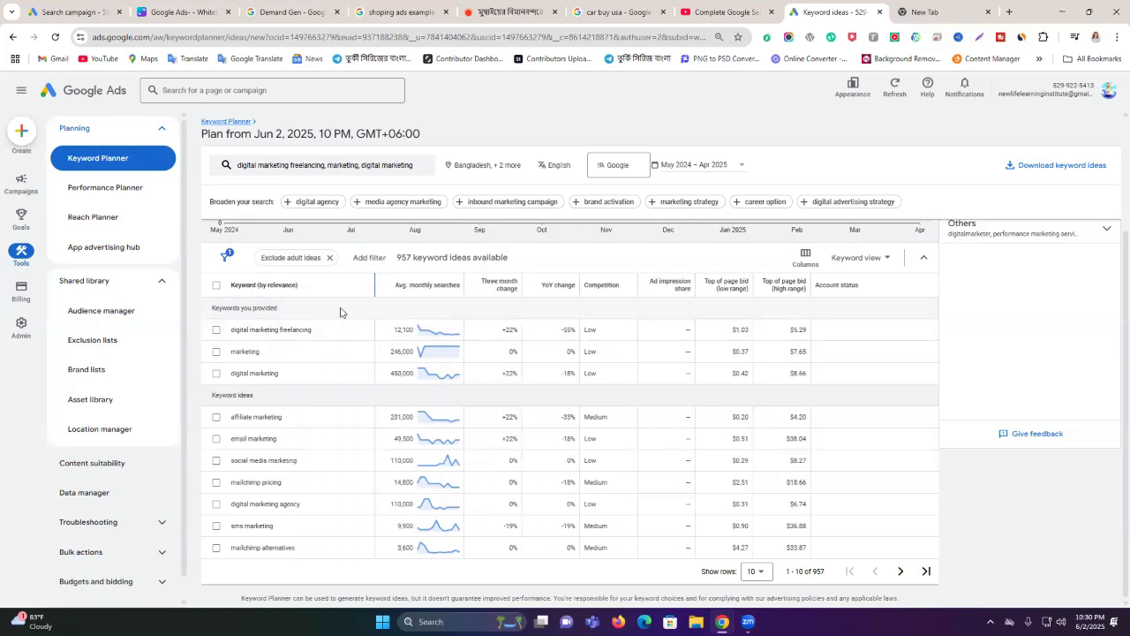
Step: Copy "digital marketing freelancing" from the planner results and enter it in square brackets in the search campaign's keyword list
{"action": "triple_click", "coordinate": [276, 333]}
{"action": "key", "text": "ctrl+c"}
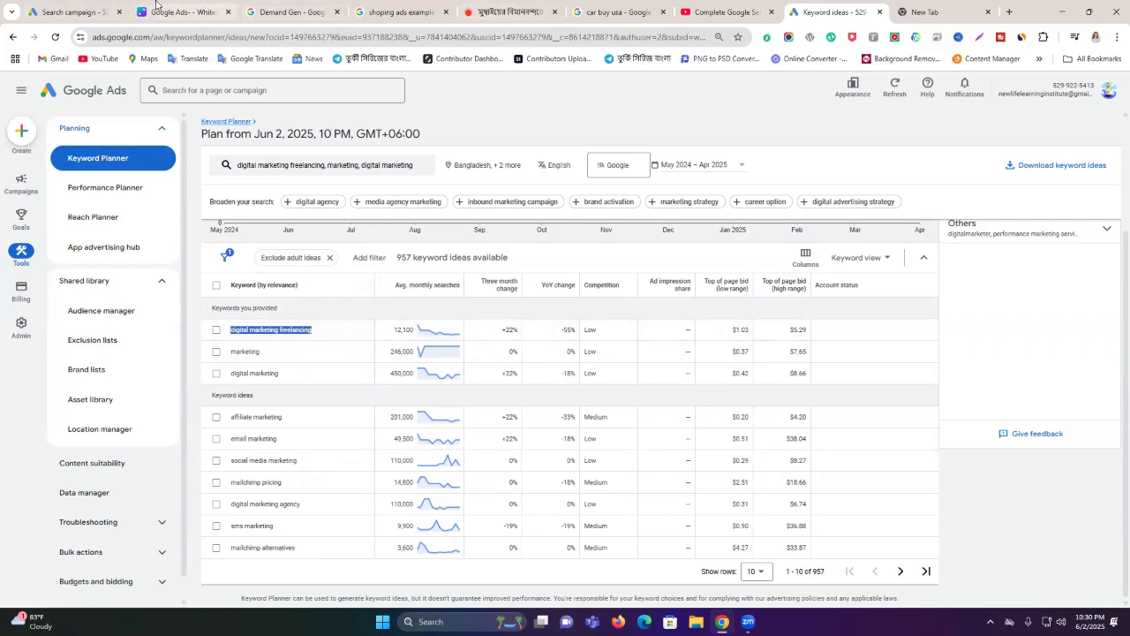
{"action": "left_click", "coordinate": [97, 11]}
{"action": "left_click", "coordinate": [384, 323]}
{"action": "key", "text": "ctrl+v"}
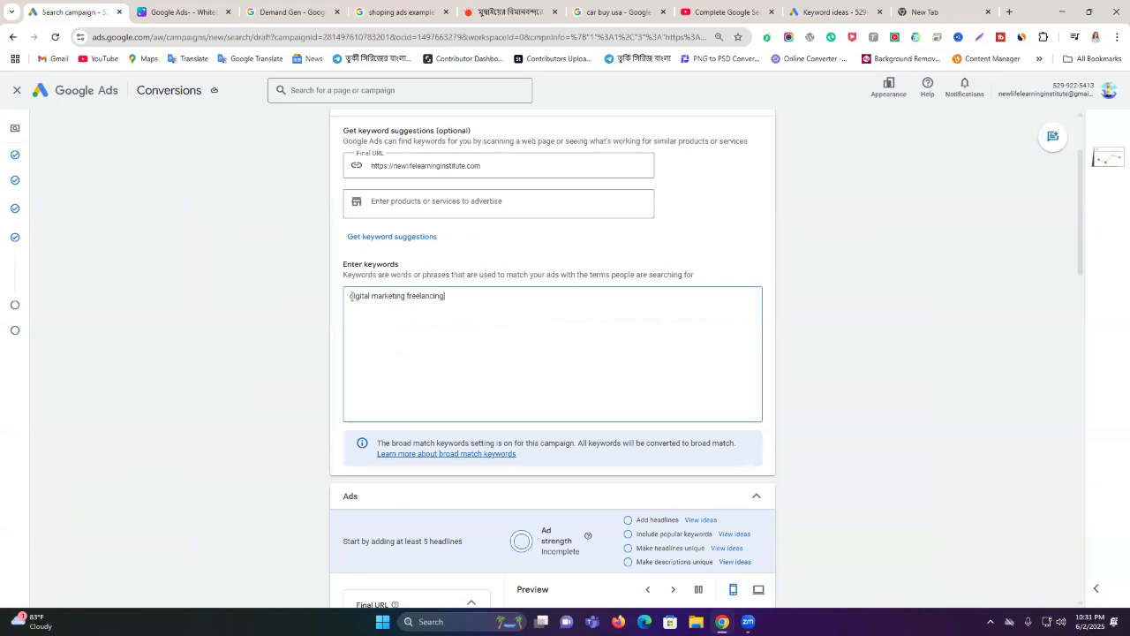
{"action": "type", "text": "["}
Step: Select the keyword "marketing" in the Keyword Planner results and return to the search campaign draft
{"action": "left_click", "coordinate": [812, 7]}
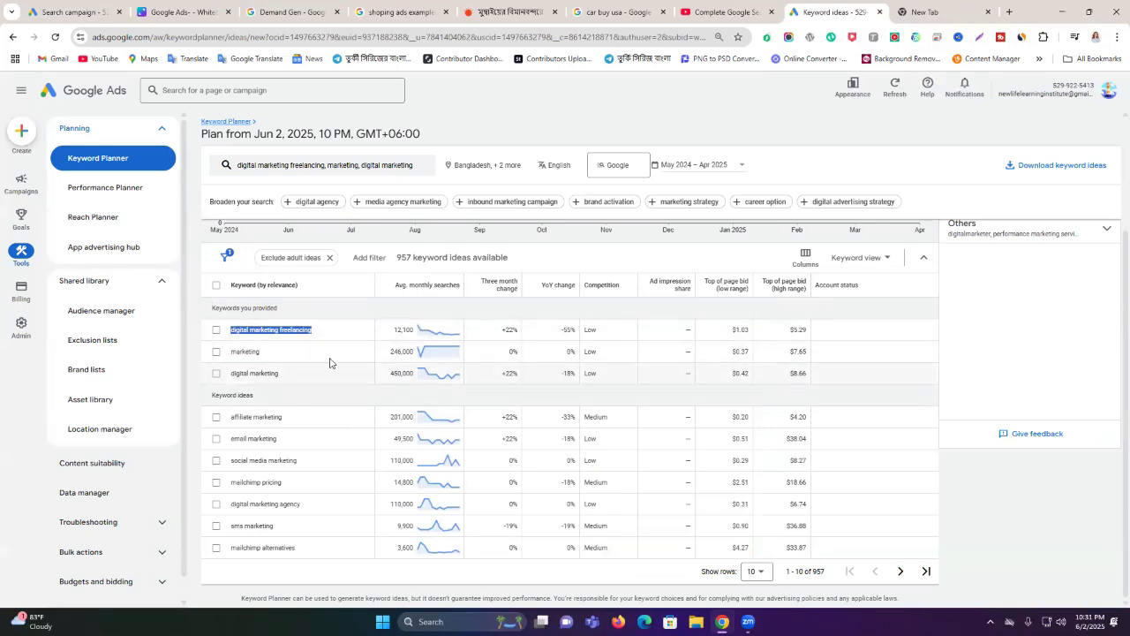
{"action": "left_click_drag", "start_coordinate": [275, 358], "coordinate": [229, 362]}
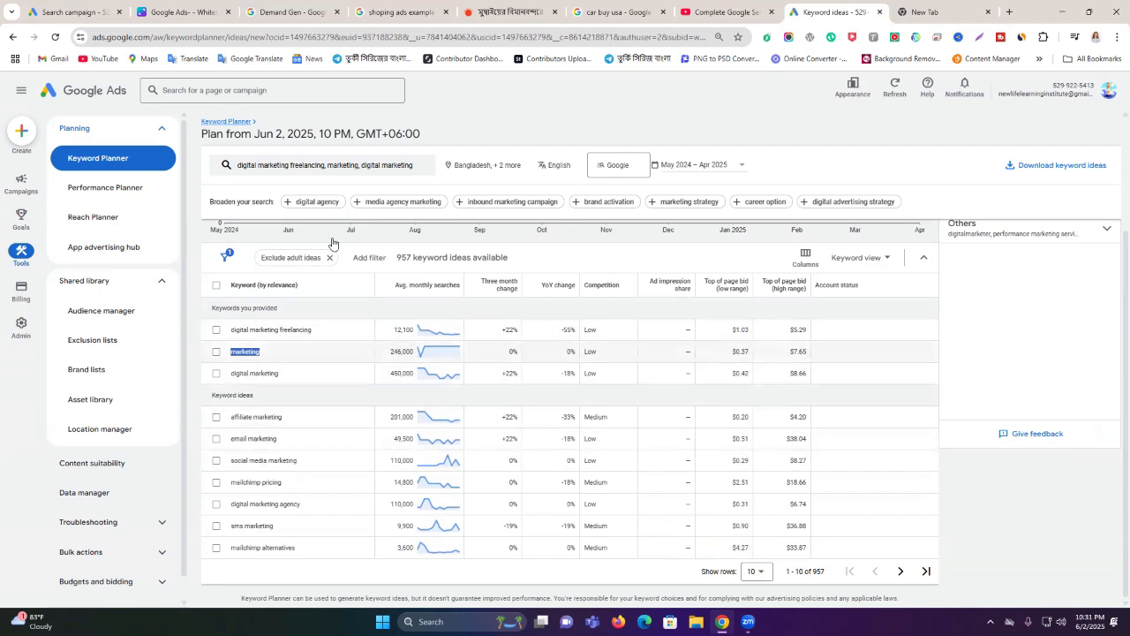
{"action": "left_click", "coordinate": [70, 12]}
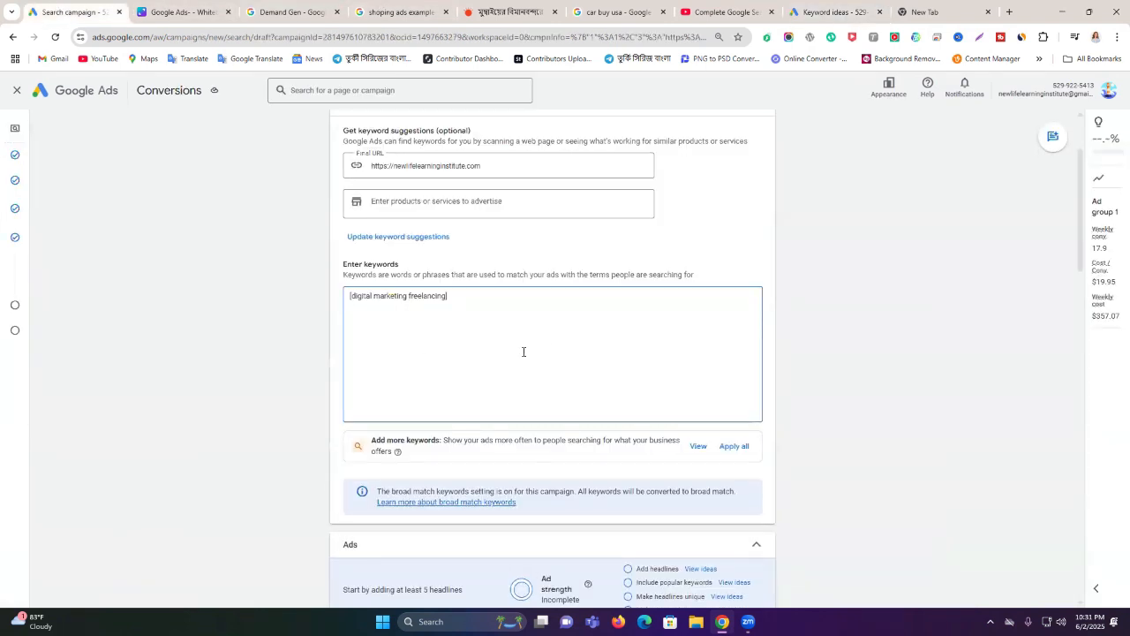
Step: Duplicate the "[digital marketing freelancing]" line three times so the keyword list has four bracketed lines
{"action": "triple_click", "coordinate": [410, 299]}
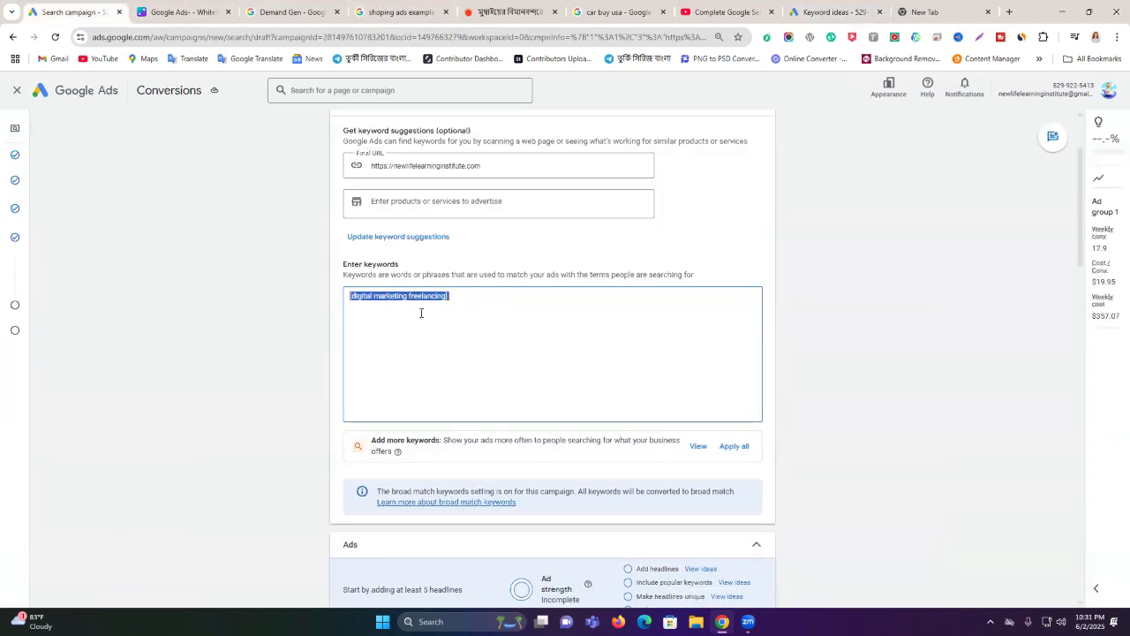
{"action": "key", "text": "ctrl+c"}
{"action": "key", "text": "End"}
{"action": "key", "text": "Return"}
{"action": "key", "text": "ctrl+v"}
{"action": "key", "text": "Return"}
{"action": "key", "text": "ctrl+v"}
{"action": "key", "text": "Return"}
{"action": "key", "text": "ctrl+v"}
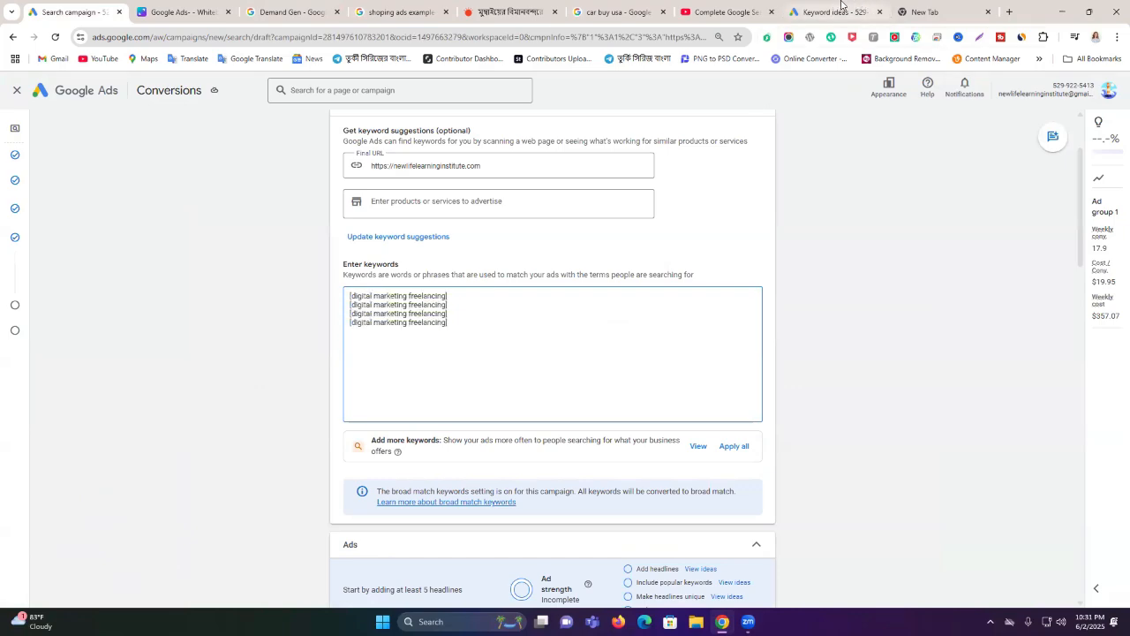
Step: Copy "marketing" from Keyword Planner and replace the text inside the second line's brackets with it
{"action": "left_click", "coordinate": [854, 6]}
{"action": "left_click", "coordinate": [75, 11]}
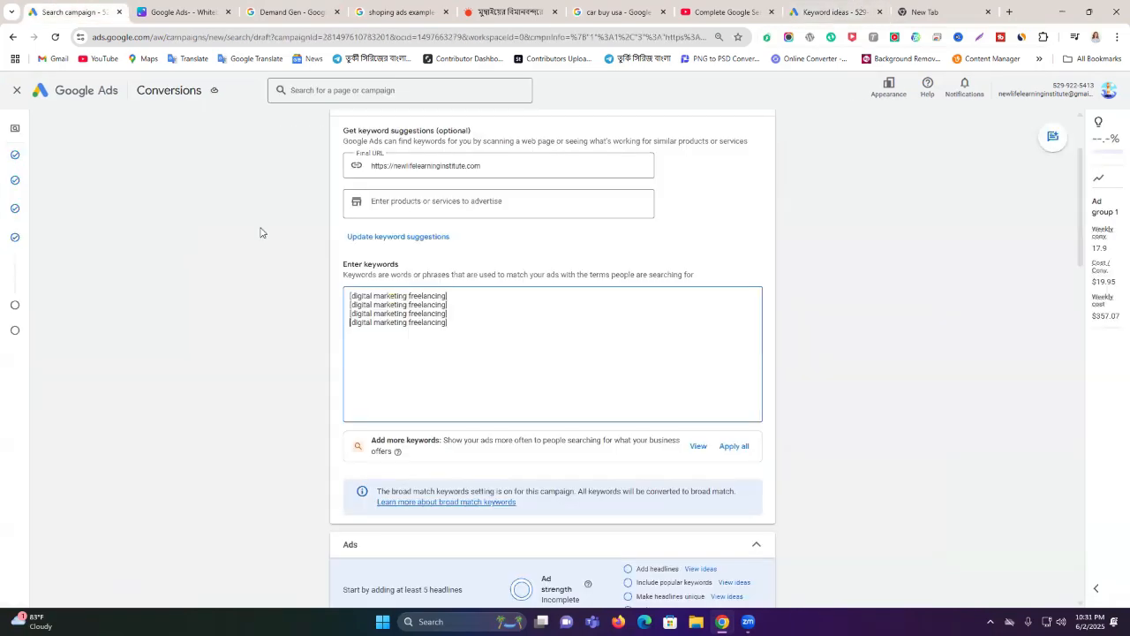
{"action": "double_click", "coordinate": [375, 303]}
{"action": "left_click_drag", "start_coordinate": [447, 305], "coordinate": [361, 306]}
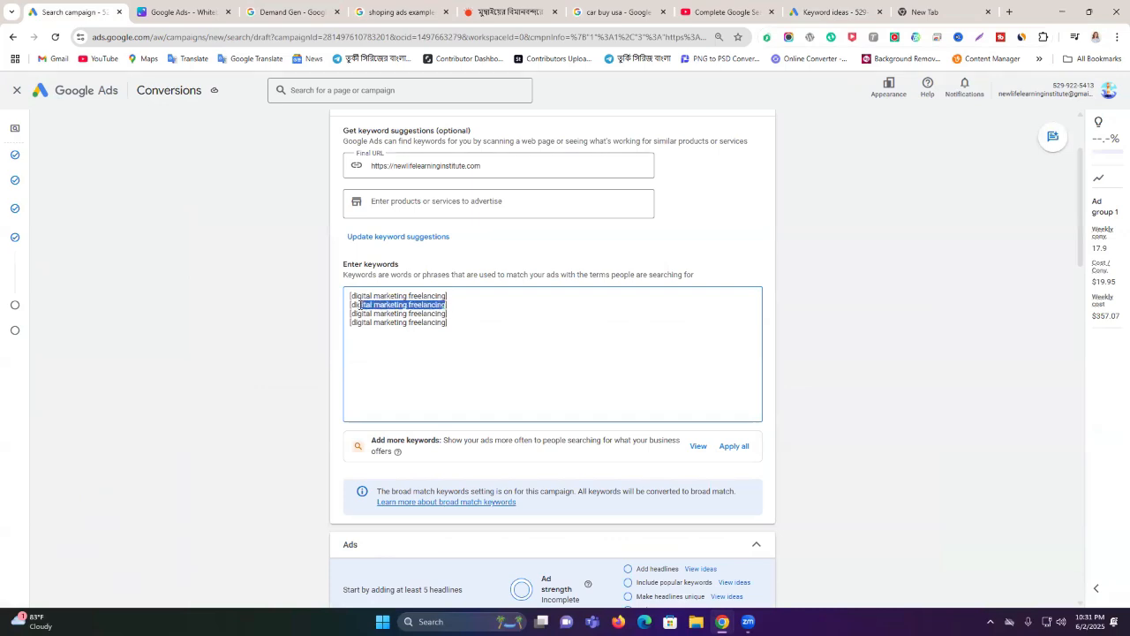
{"action": "key", "text": "ctrl+v"}
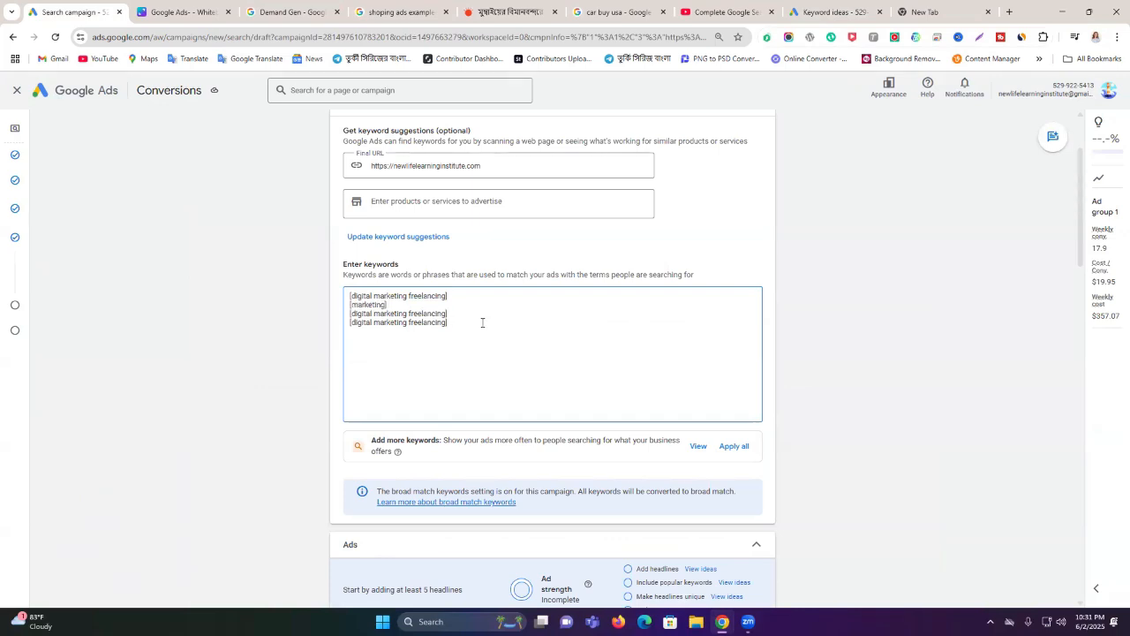
Step: Copy "affiliate marketing" from the planner's keyword ideas and replace the text inside the third line's brackets with it
{"action": "left_click", "coordinate": [843, 11]}
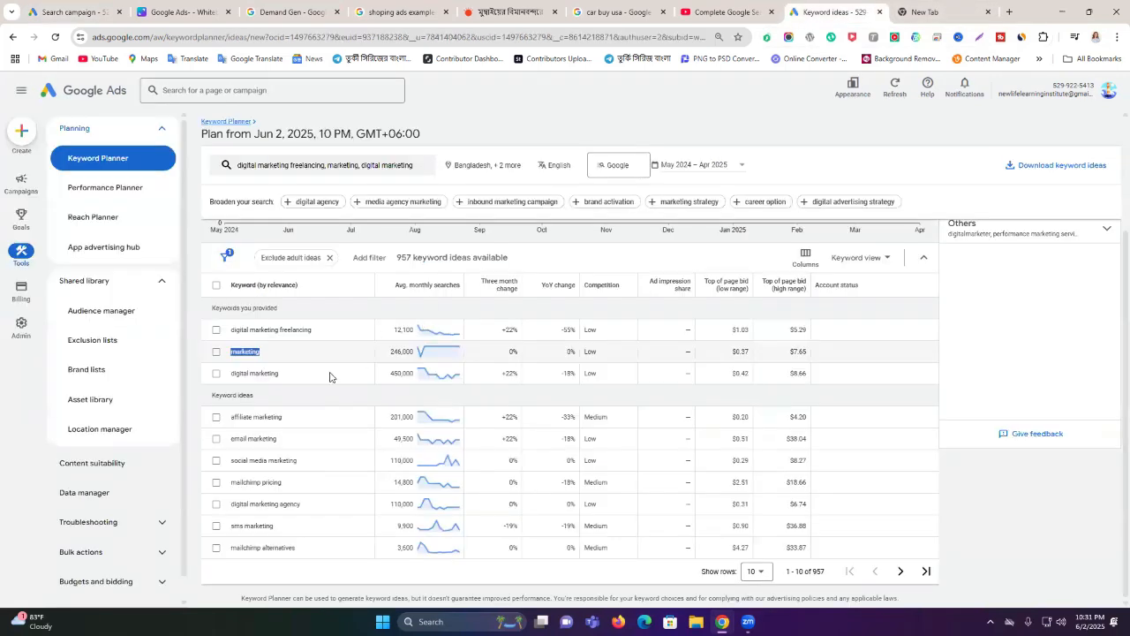
{"action": "left_click_drag", "start_coordinate": [283, 417], "coordinate": [241, 425]}
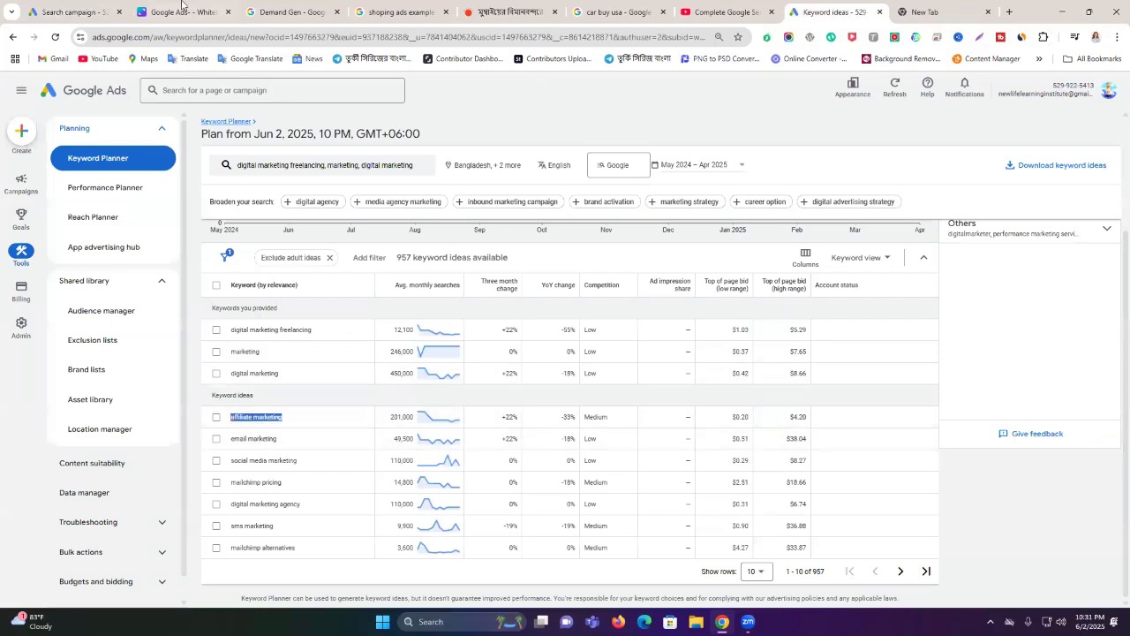
{"action": "left_click", "coordinate": [70, 11]}
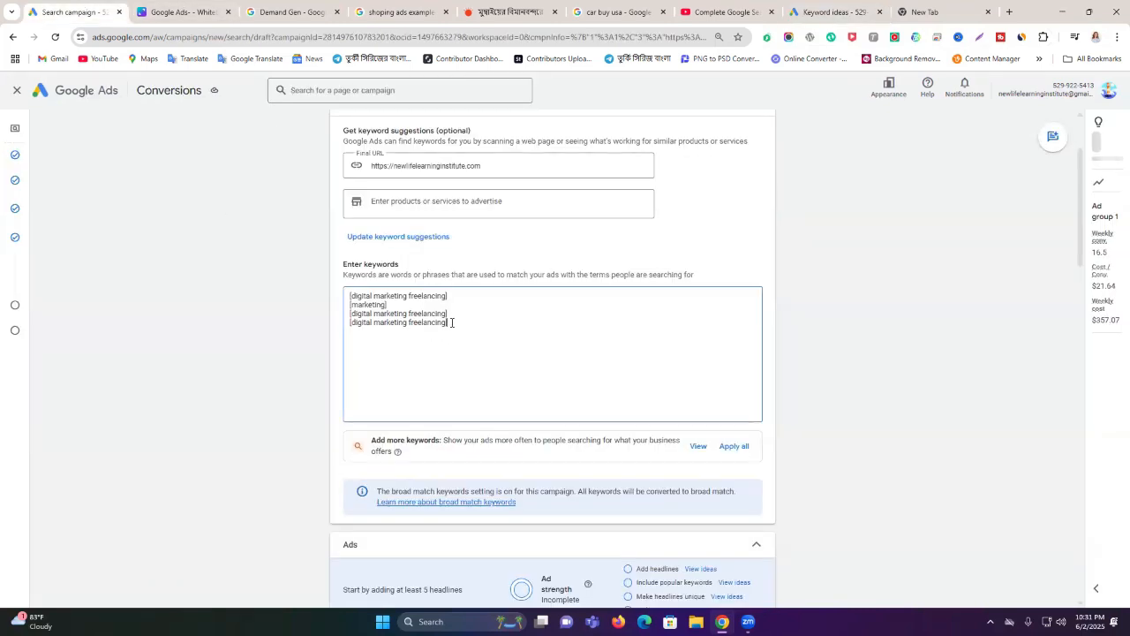
{"action": "mouse_move", "coordinate": [447, 309]}
{"action": "left_mouse_down"}
{"action": "mouse_move", "coordinate": [351, 313]}
{"action": "mouse_move", "coordinate": [447, 315]}
{"action": "left_mouse_up"}
{"action": "left_click", "coordinate": [351, 313]}
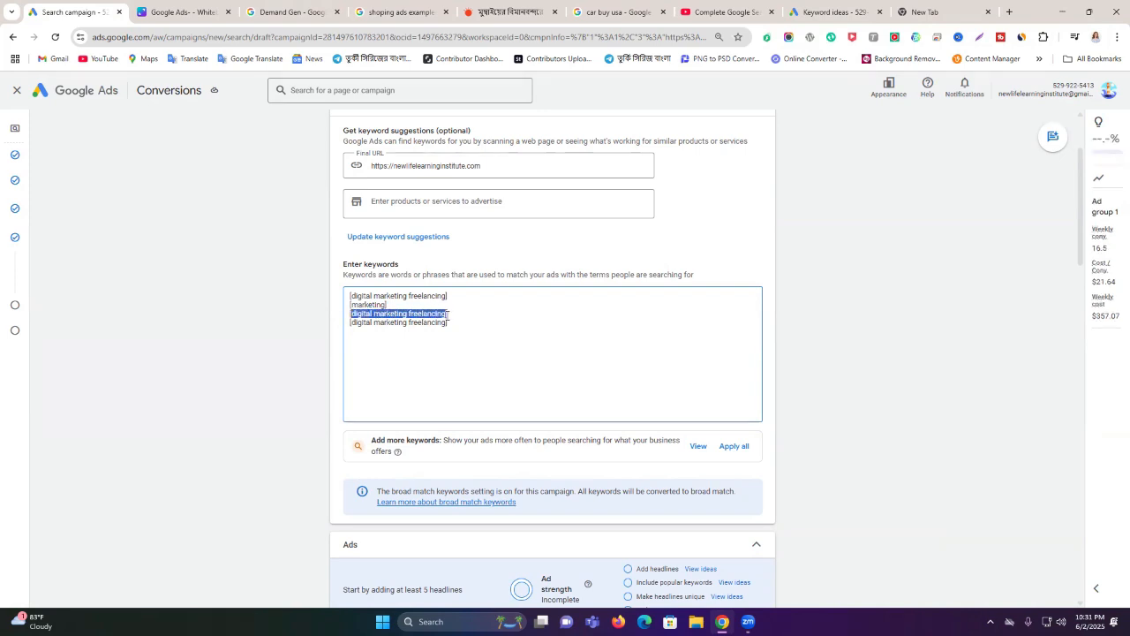
{"action": "key", "text": "ctrl+v"}
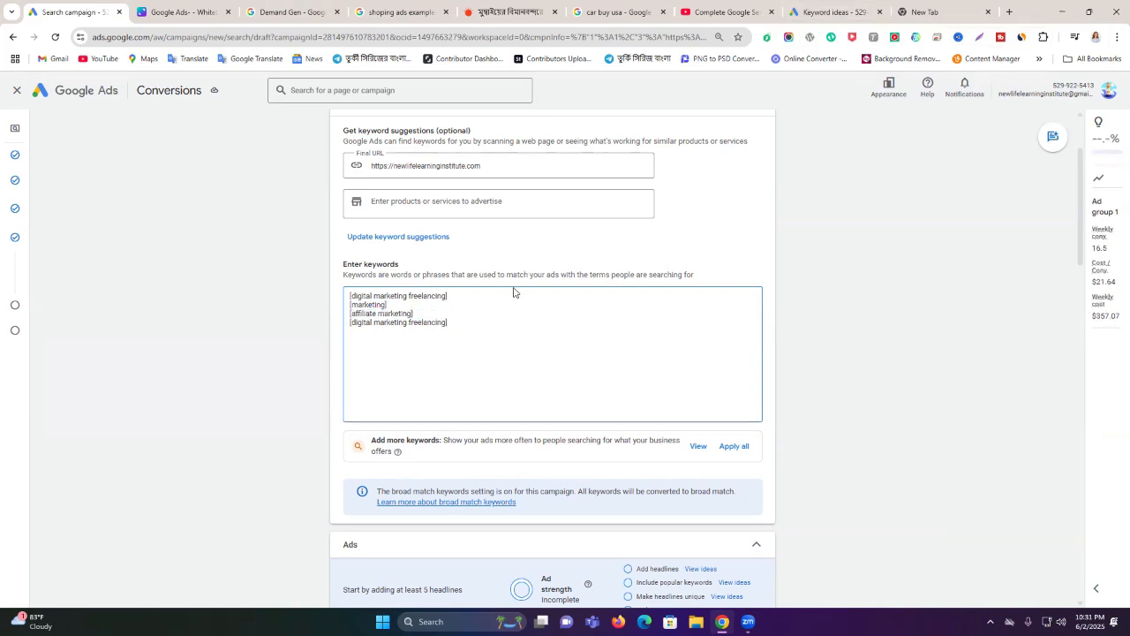
Step: Copy "social media marketing" from the planner's keyword ideas and replace the text inside the fourth line's brackets with it
{"action": "left_click", "coordinate": [874, 18]}
{"action": "left_click_drag", "start_coordinate": [303, 473], "coordinate": [221, 466]}
{"action": "left_click", "coordinate": [70, 12]}
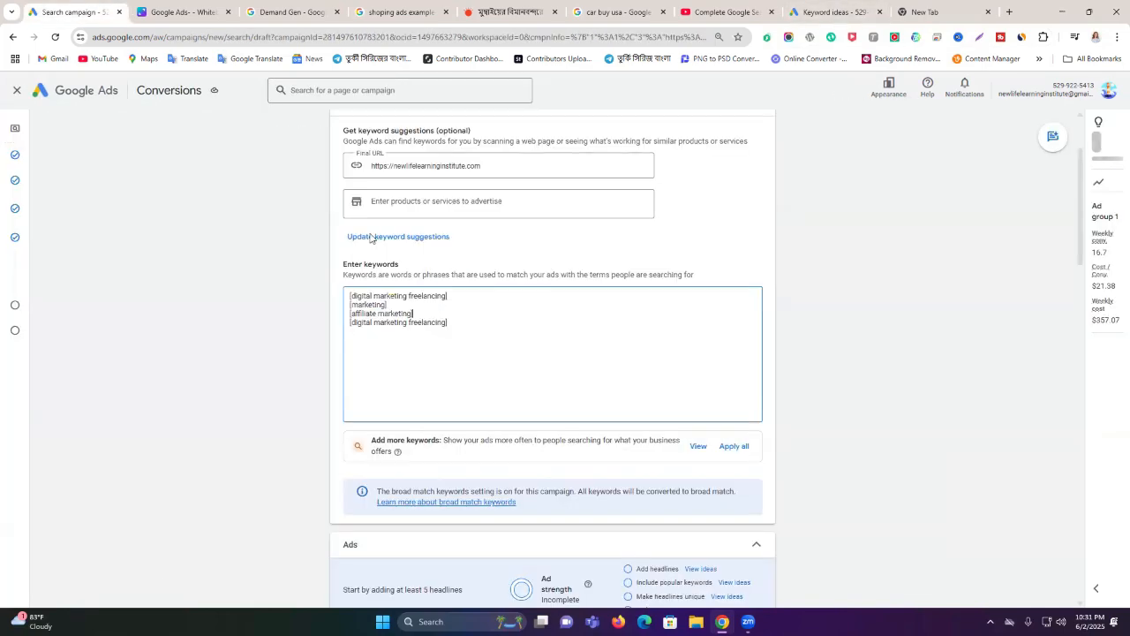
{"action": "left_click_drag", "start_coordinate": [351, 322], "coordinate": [448, 318]}
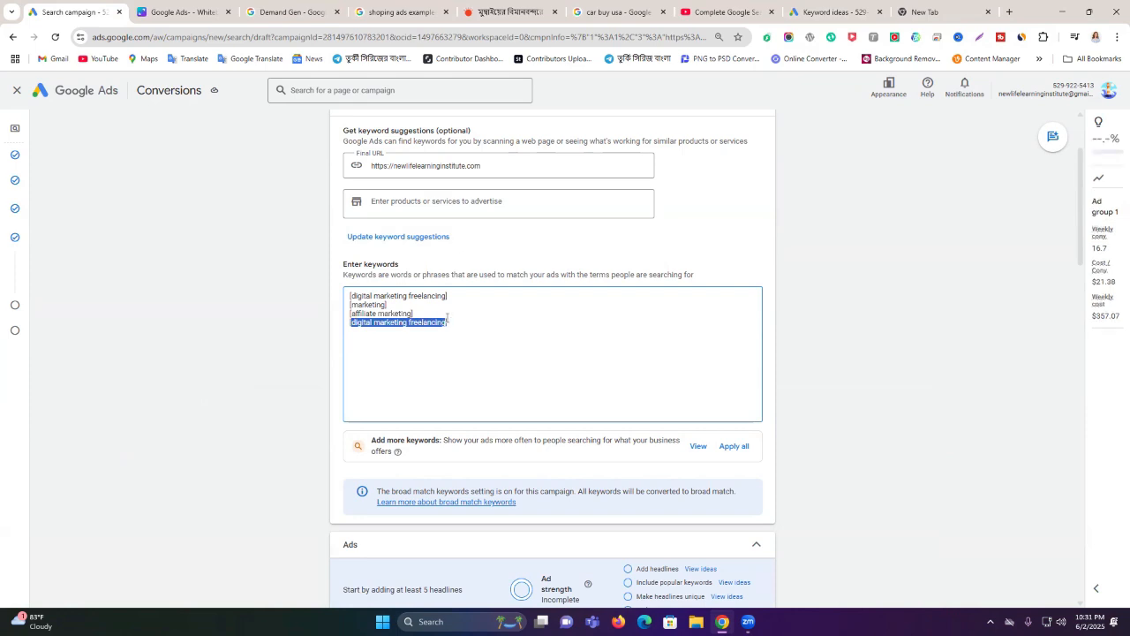
{"action": "left_click", "coordinate": [448, 320]}
{"action": "left_click_drag", "start_coordinate": [353, 323], "coordinate": [448, 323]}
{"action": "key", "text": "ctrl+v"}
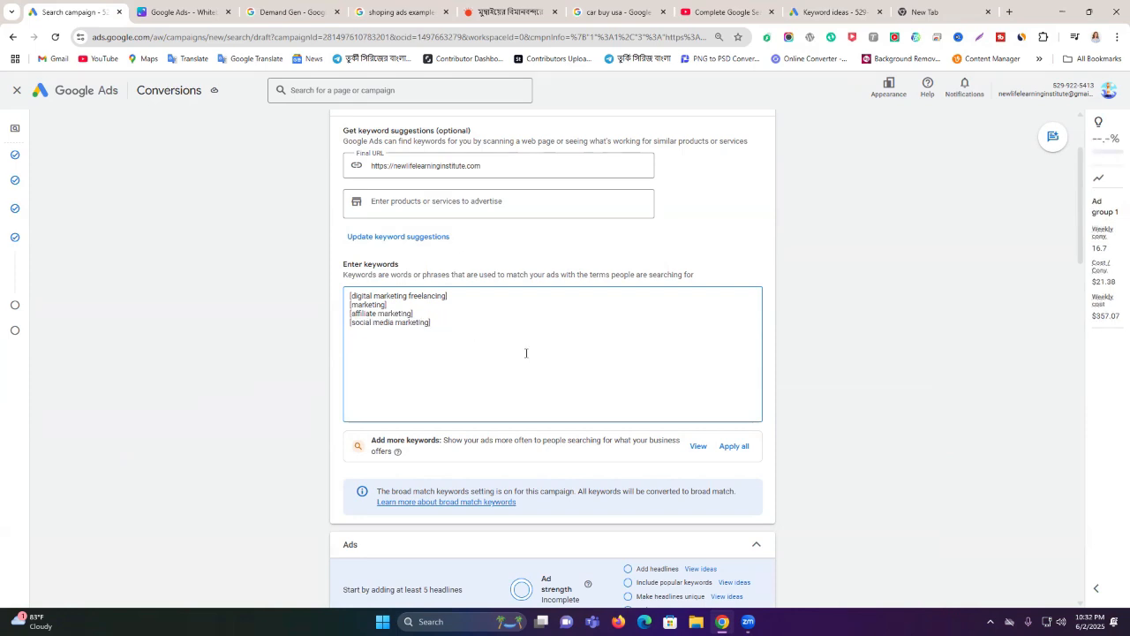
Step: Look through the campaign settings, keyword and asset generation, audience segments and broad match keywords options of the campaign draft
{"action": "scroll", "coordinate": [695, 415], "scroll_direction": "down", "scroll_amount": 1}
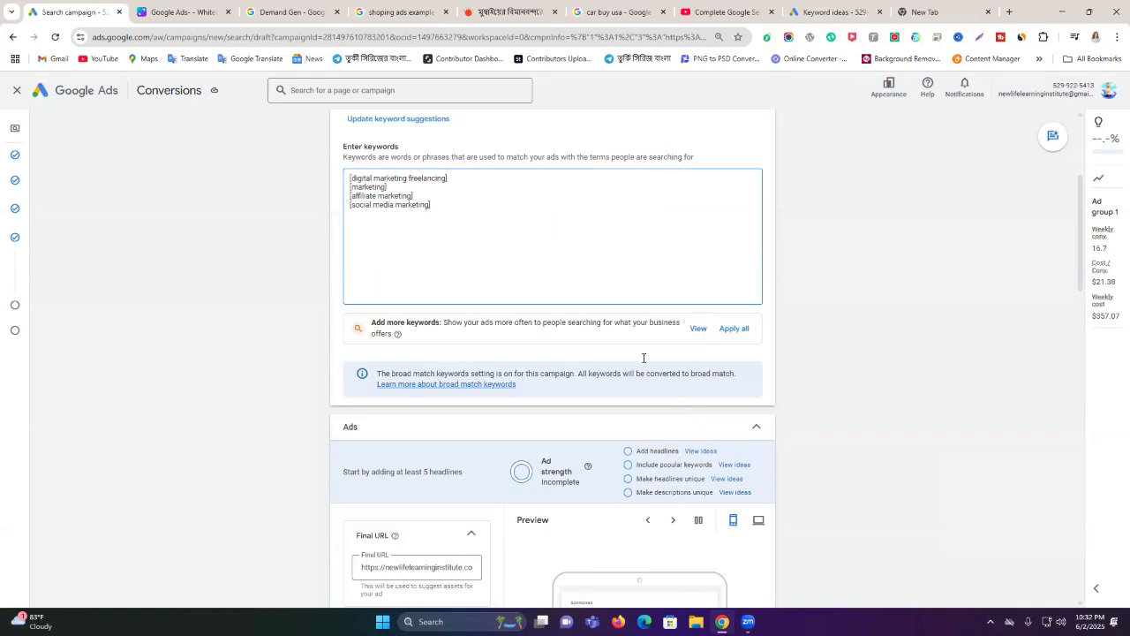
{"action": "scroll", "coordinate": [639, 369], "scroll_direction": "up", "scroll_amount": 2}
{"action": "mouse_move", "coordinate": [51, 215]}
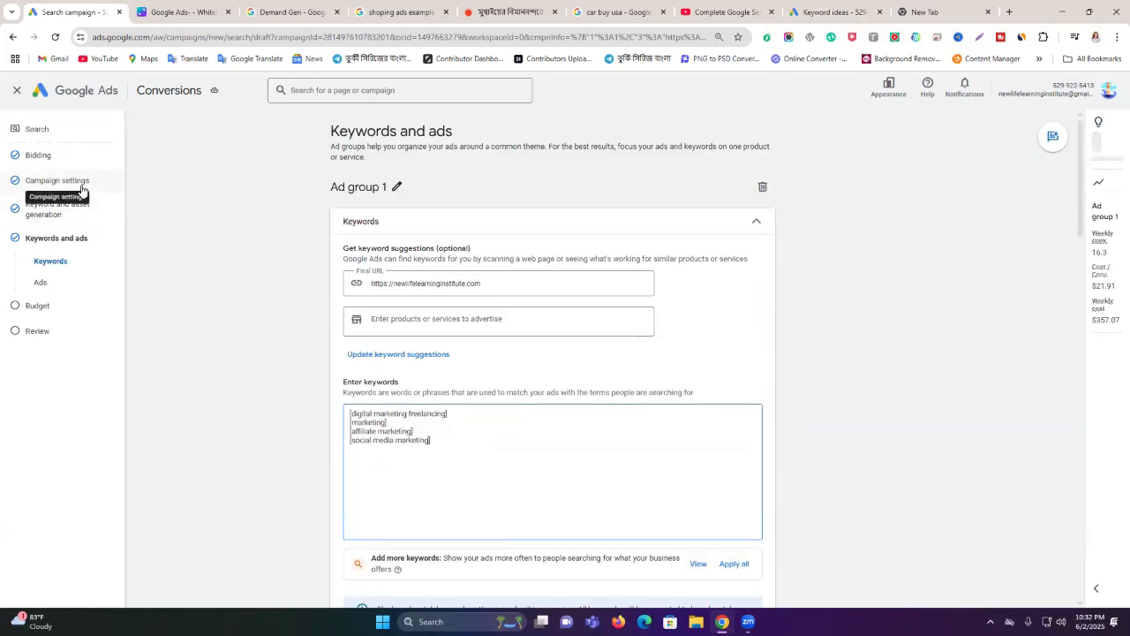
{"action": "left_click", "coordinate": [81, 185]}
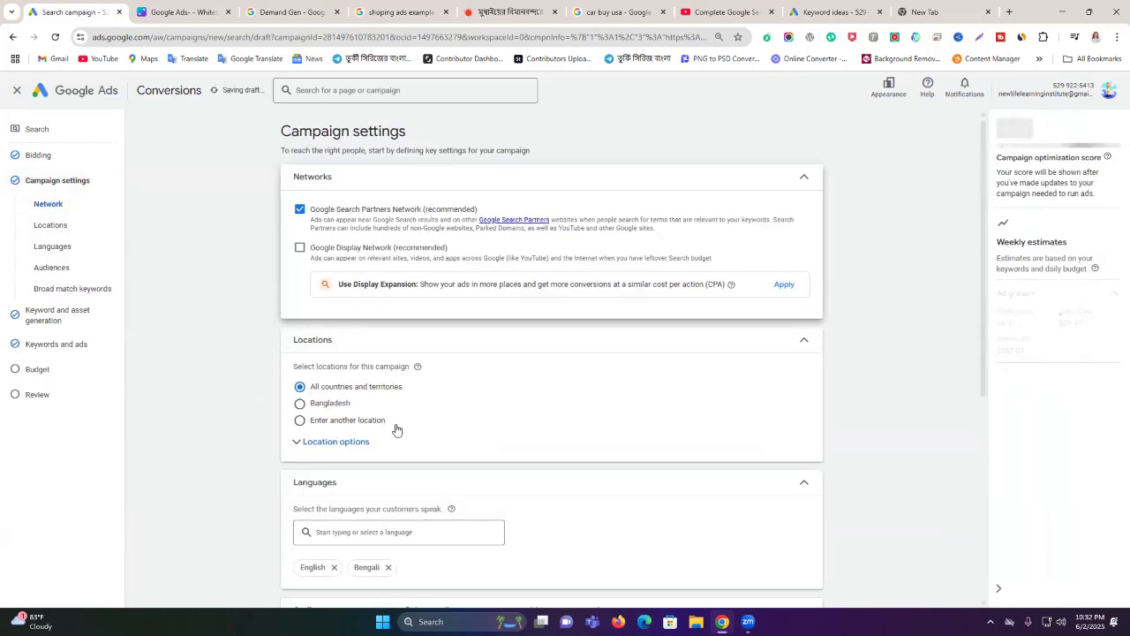
{"action": "scroll", "coordinate": [395, 429], "scroll_direction": "down", "scroll_amount": 4}
{"action": "scroll", "coordinate": [435, 428], "scroll_direction": "down", "scroll_amount": 2}
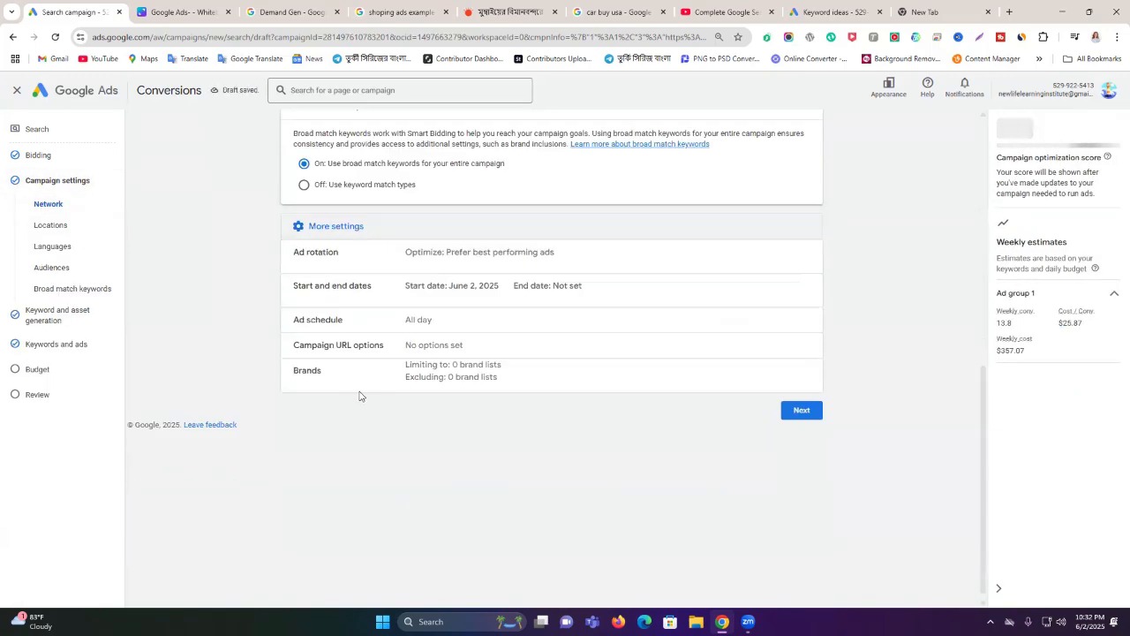
{"action": "left_click", "coordinate": [46, 316]}
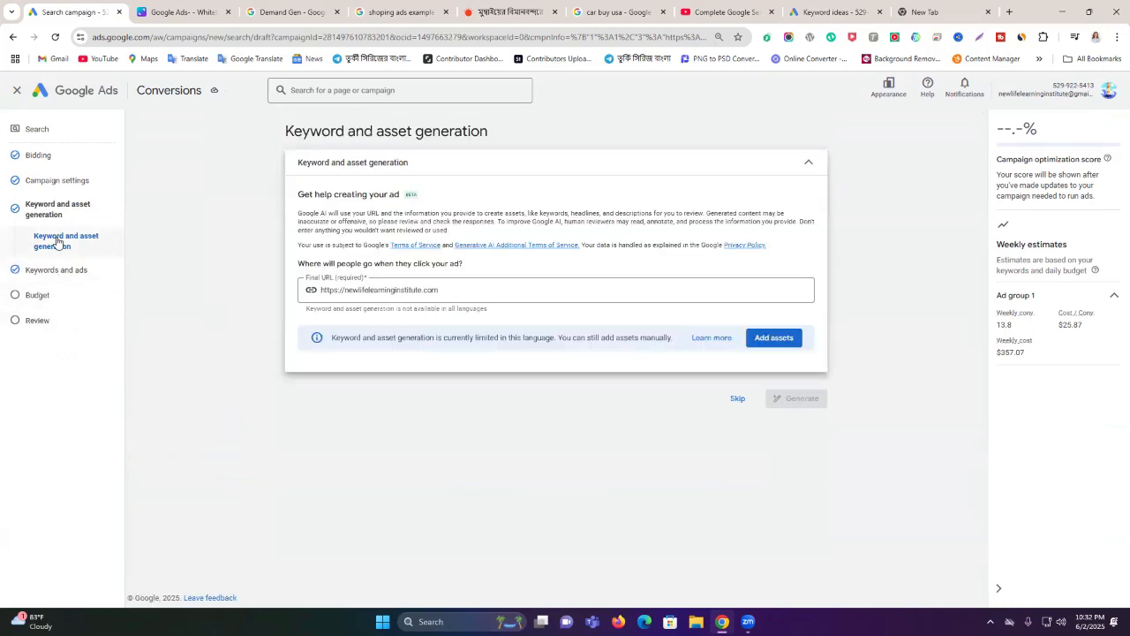
{"action": "left_click", "coordinate": [53, 182]}
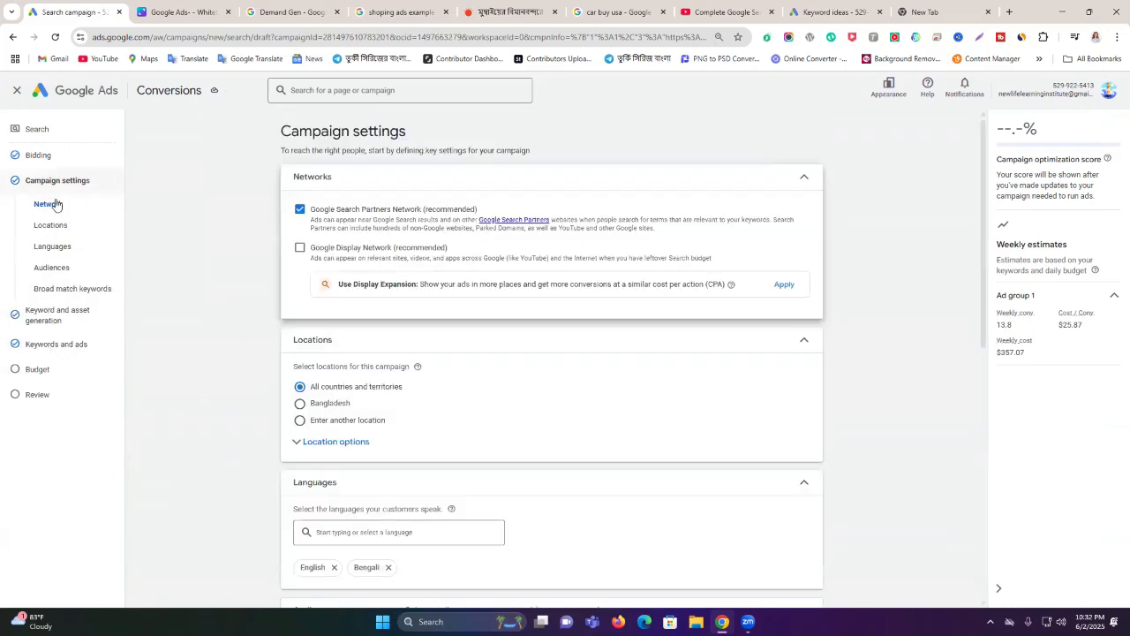
{"action": "left_click", "coordinate": [53, 268]}
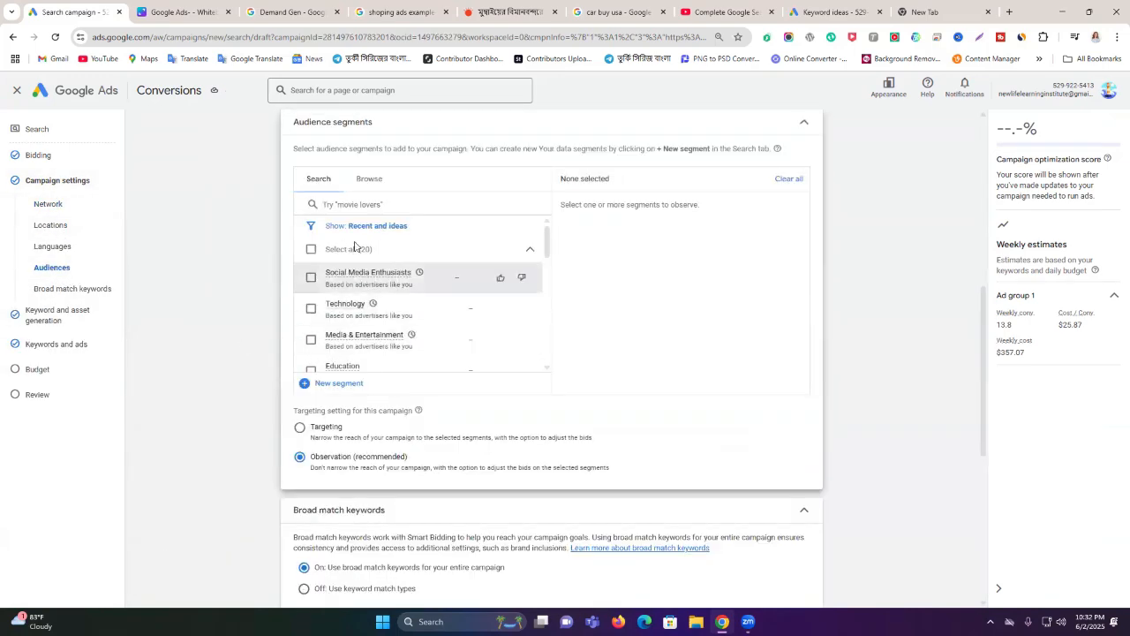
{"action": "scroll", "coordinate": [436, 239], "scroll_direction": "up", "scroll_amount": 1}
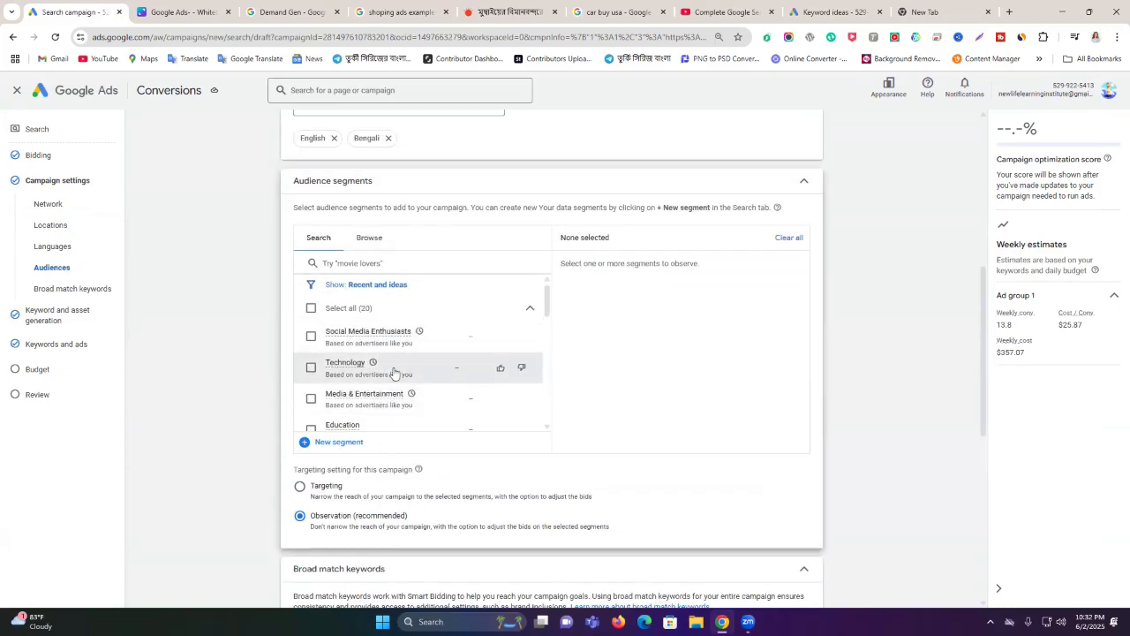
{"action": "scroll", "coordinate": [402, 388], "scroll_direction": "down", "scroll_amount": 10}
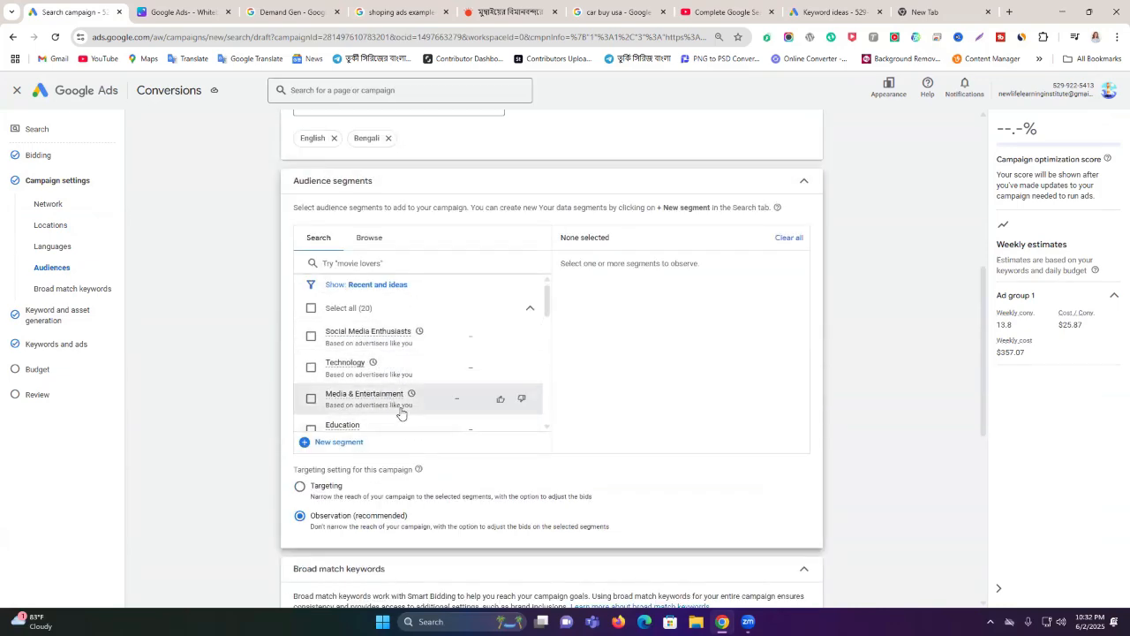
{"action": "scroll", "coordinate": [393, 362], "scroll_direction": "up", "scroll_amount": 5}
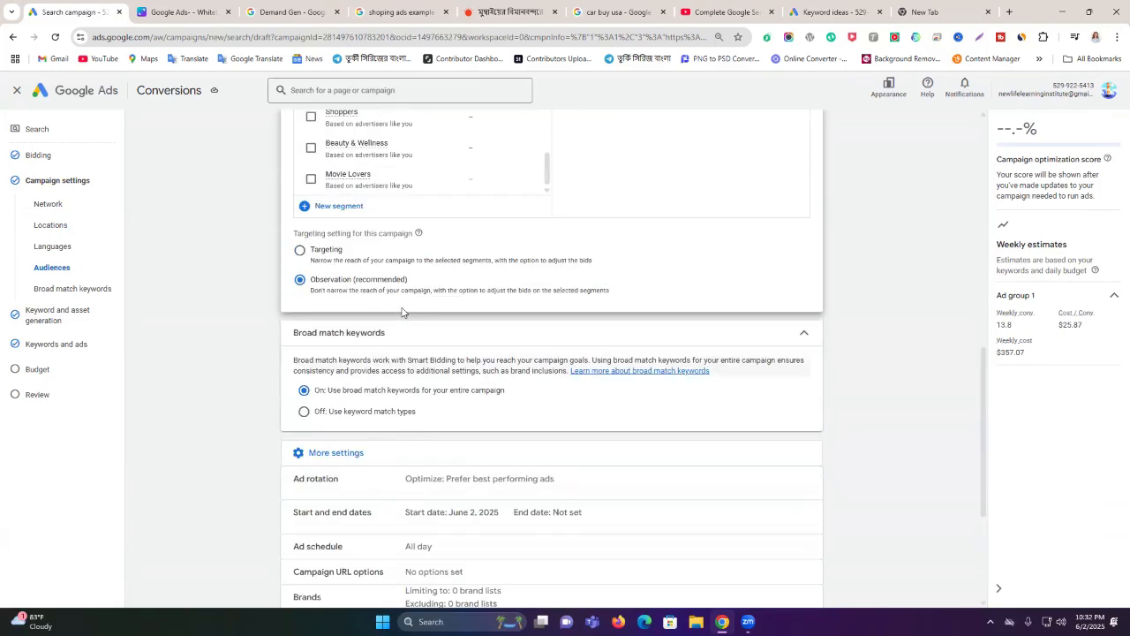
Step: Look through the audience segments list, the campaign's targeting setting and the broad match keywords options
{"action": "scroll", "coordinate": [359, 254], "scroll_direction": "up", "scroll_amount": 3}
{"action": "scroll", "coordinate": [444, 340], "scroll_direction": "up", "scroll_amount": 1}
{"action": "scroll", "coordinate": [408, 328], "scroll_direction": "down", "scroll_amount": 1}
{"action": "scroll", "coordinate": [409, 332], "scroll_direction": "up", "scroll_amount": 2}
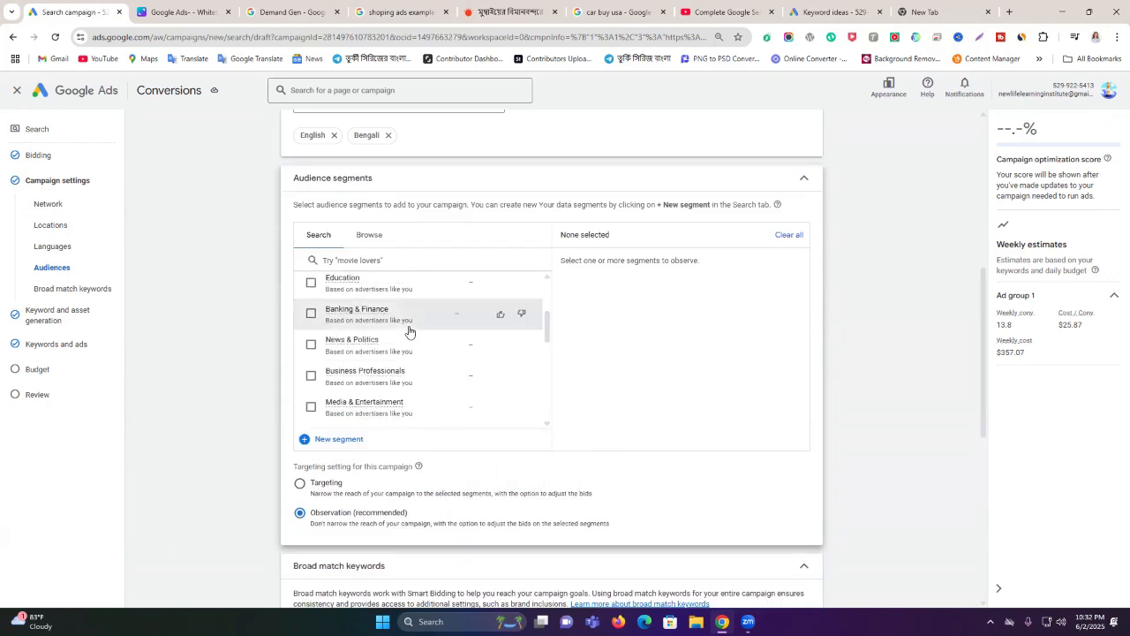
{"action": "scroll", "coordinate": [409, 331], "scroll_direction": "up", "scroll_amount": 3}
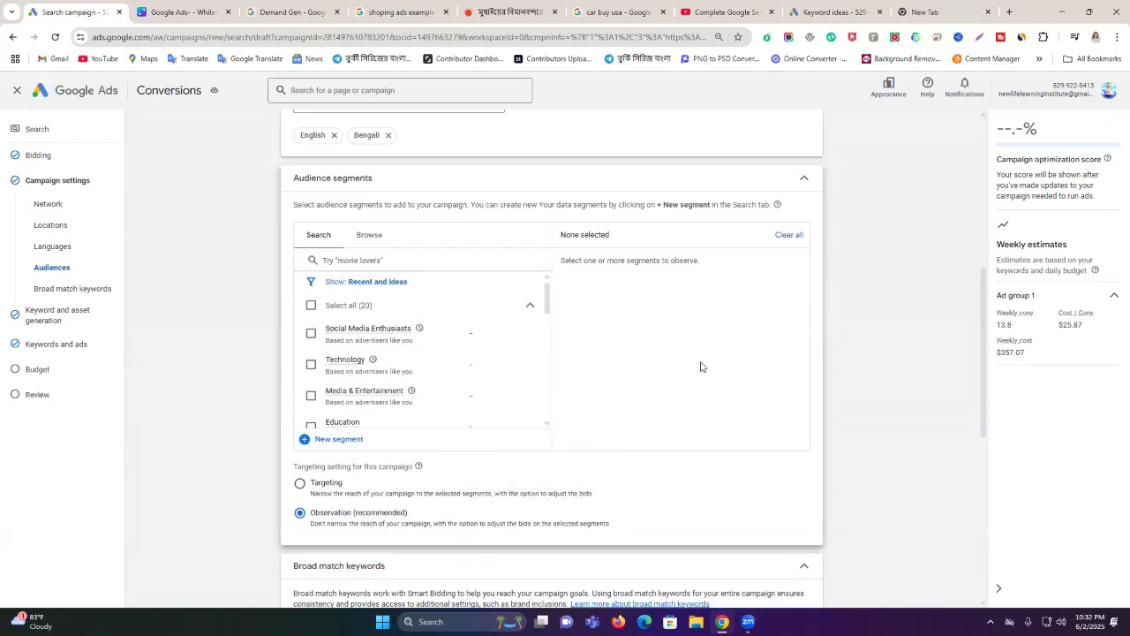
{"action": "scroll", "coordinate": [389, 378], "scroll_direction": "down", "scroll_amount": 1}
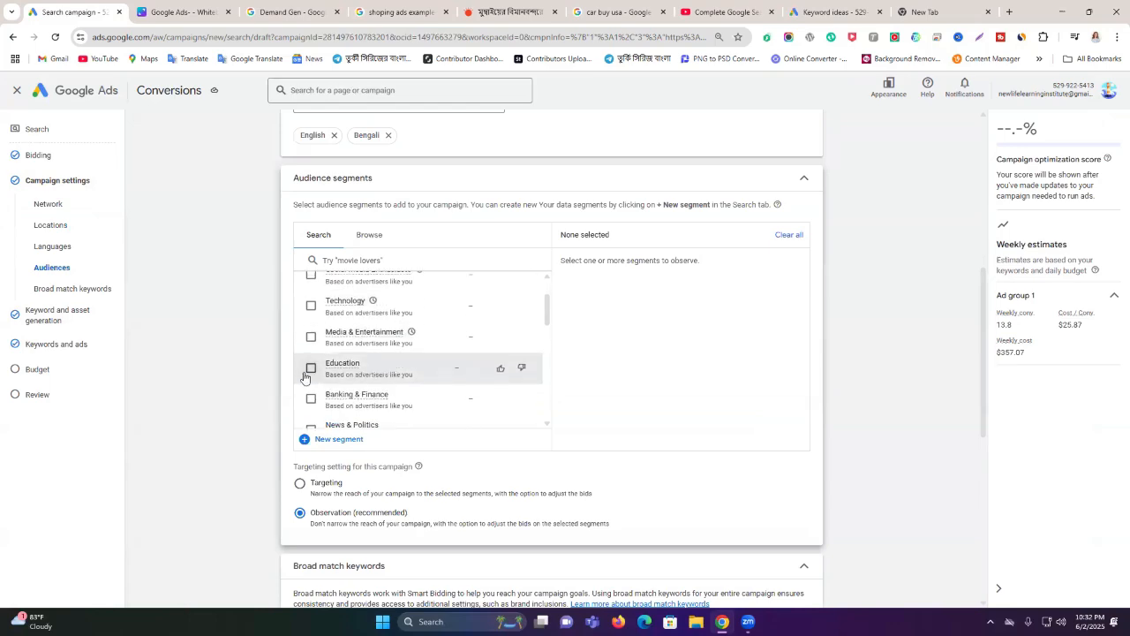
{"action": "scroll", "coordinate": [671, 406], "scroll_direction": "down", "scroll_amount": 1}
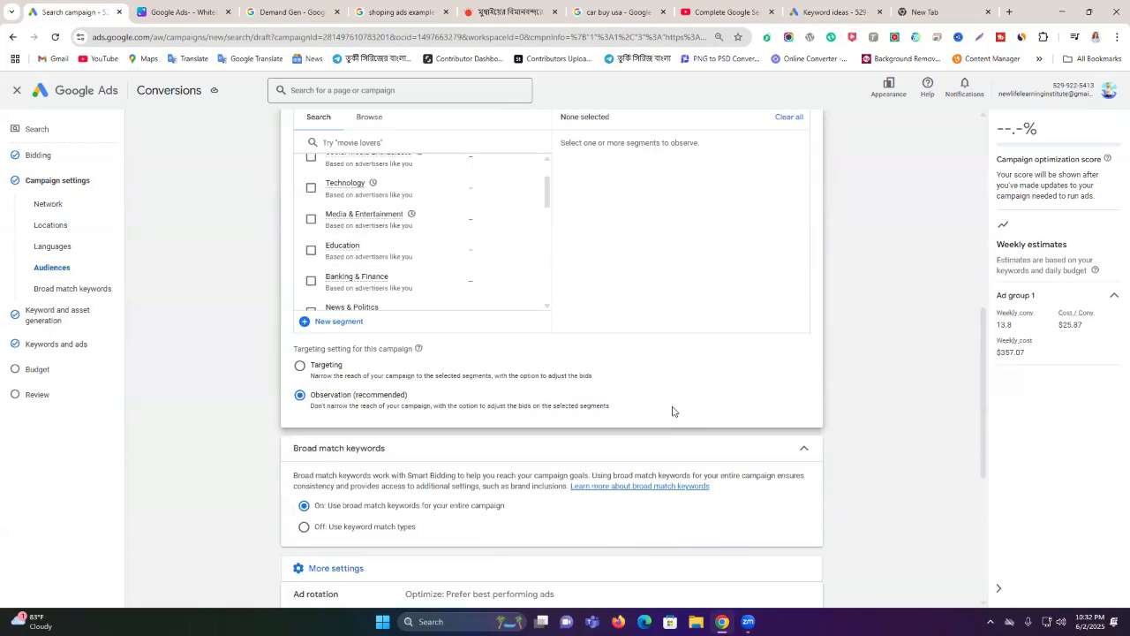
{"action": "scroll", "coordinate": [634, 401], "scroll_direction": "down", "scroll_amount": 1}
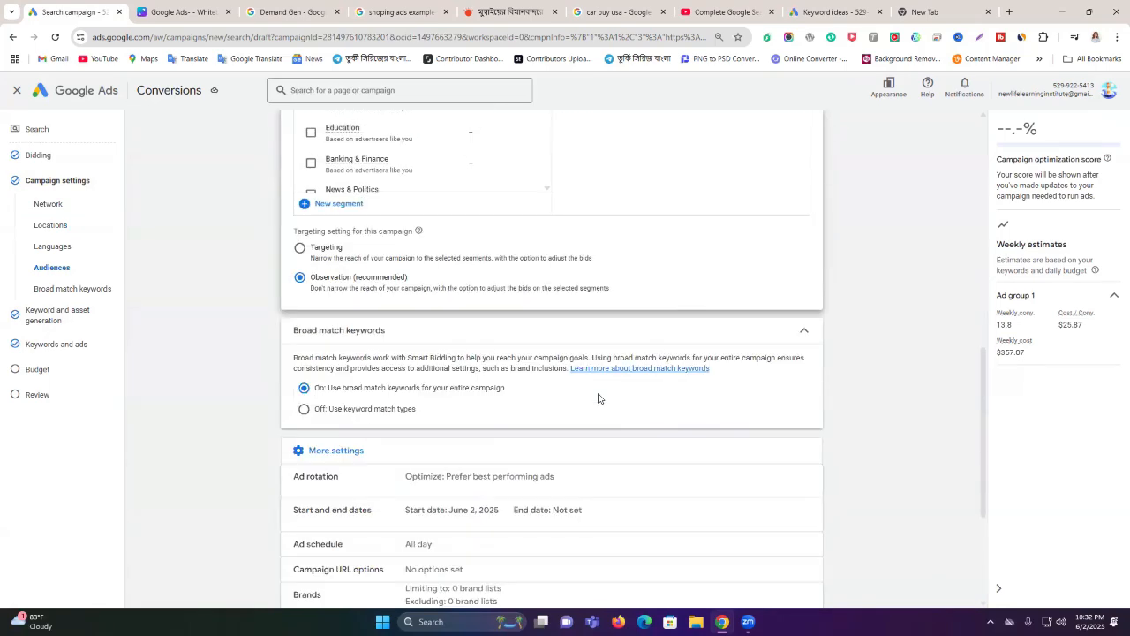
Step: Go to the campaign's keywords and ads section, start a responsive search ad and expand the weekly estimates
{"action": "left_click", "coordinate": [55, 348]}
{"action": "left_click", "coordinate": [482, 250]}
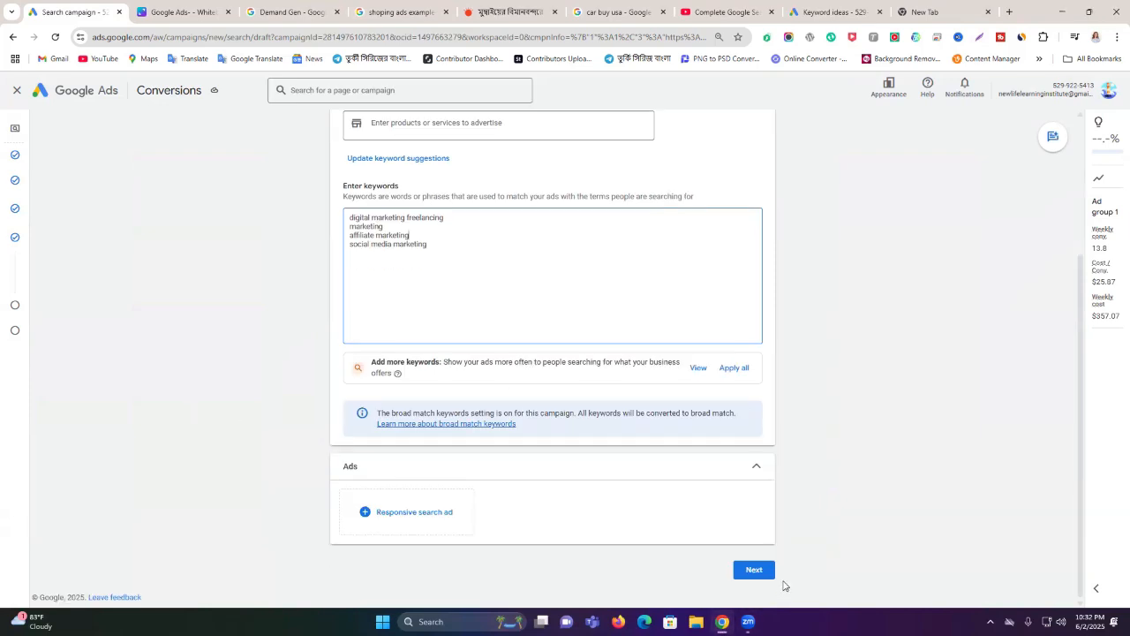
{"action": "left_click", "coordinate": [399, 512]}
{"action": "scroll", "coordinate": [574, 477], "scroll_direction": "down", "scroll_amount": 5}
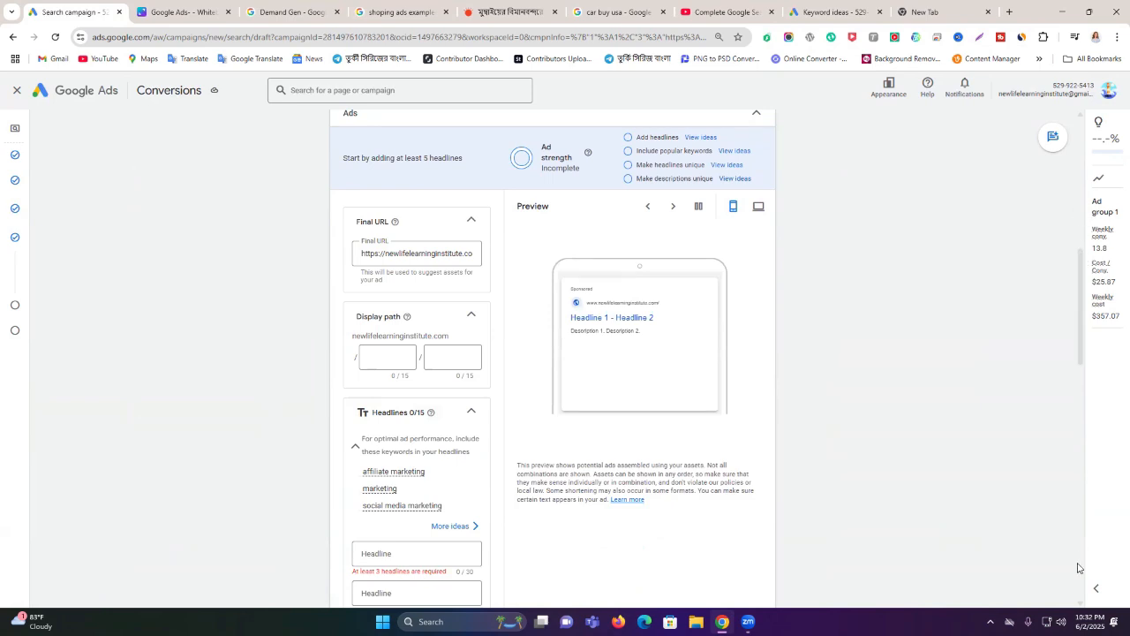
{"action": "left_click", "coordinate": [1097, 590]}
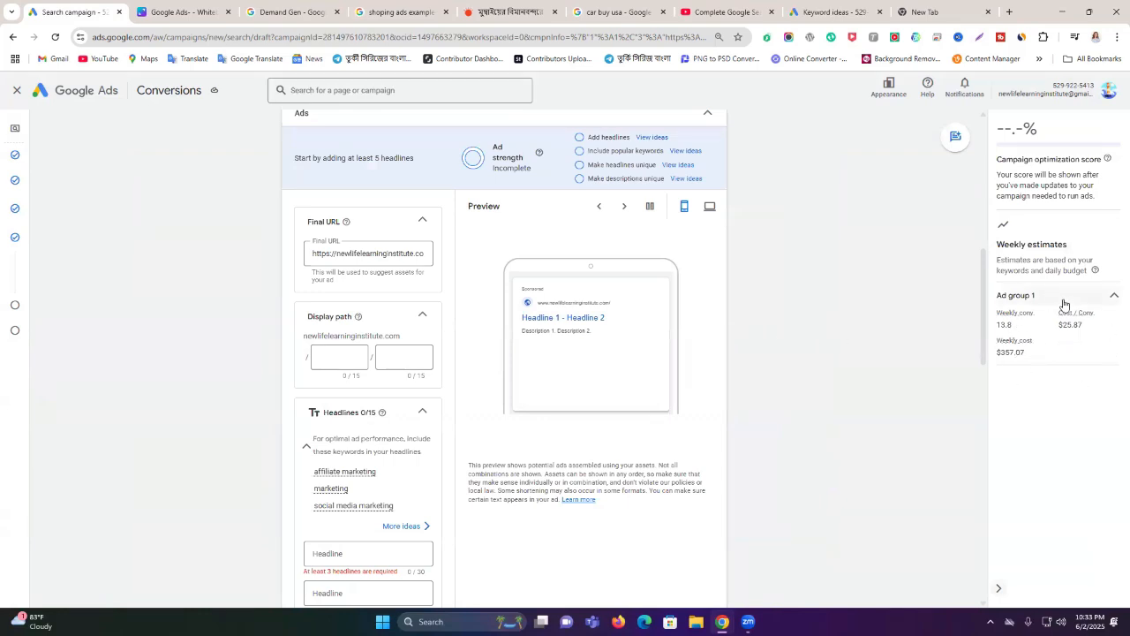
{"action": "scroll", "coordinate": [539, 331], "scroll_direction": "up", "scroll_amount": 1}
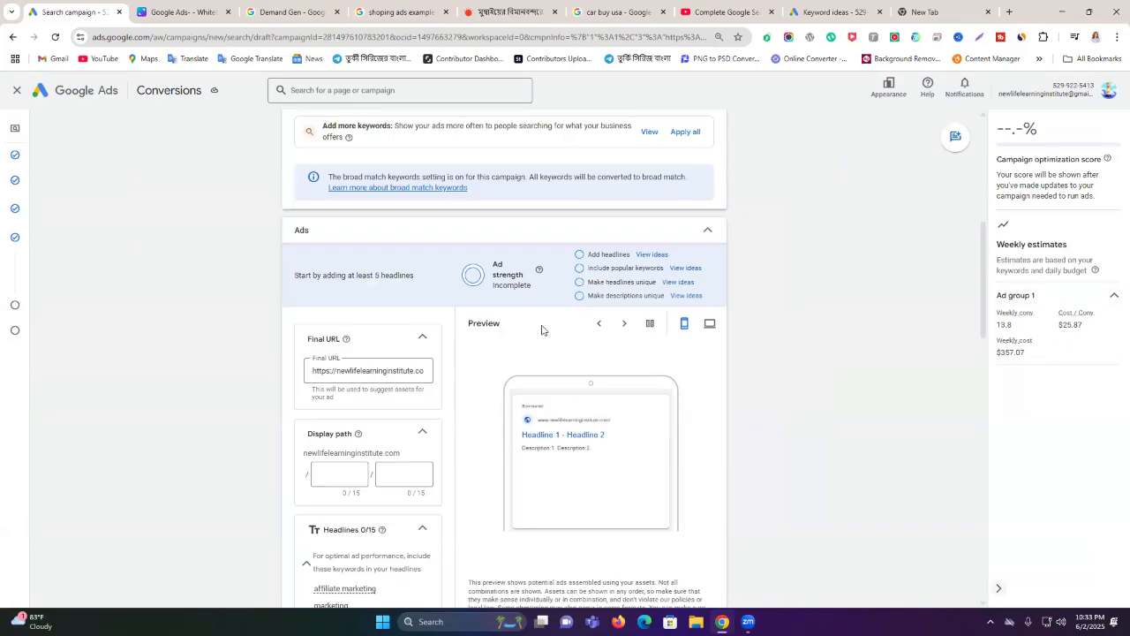
Step: Check the top of page bids in Keyword Planner, sort the ideas by low-range bid and return to the campaign draft
{"action": "left_click", "coordinate": [817, 11]}
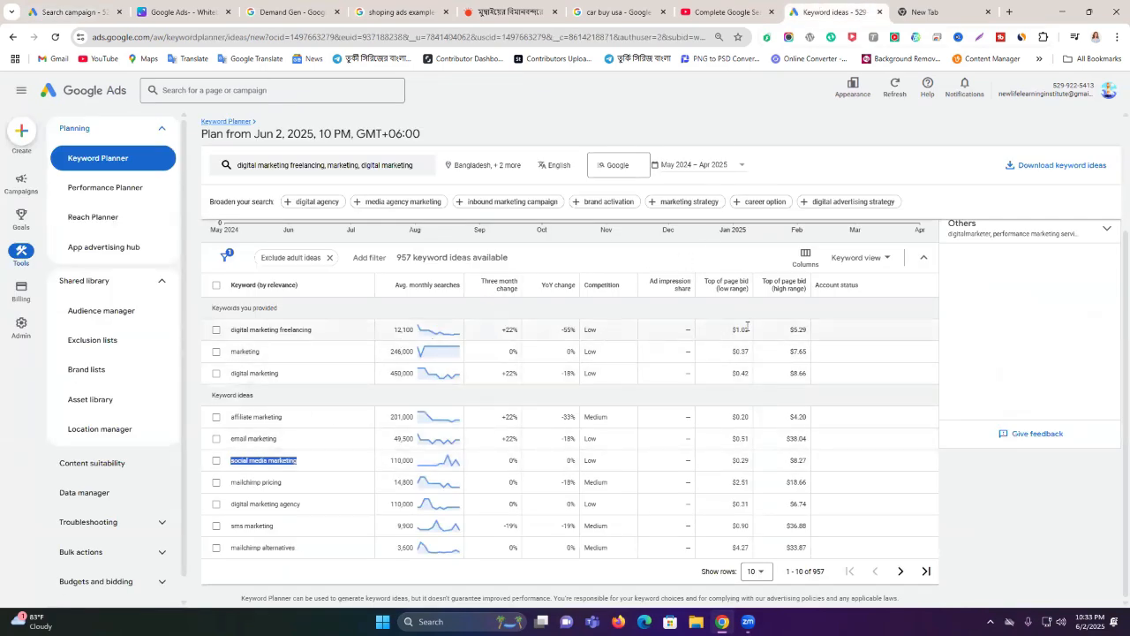
{"action": "left_click_drag", "start_coordinate": [740, 329], "coordinate": [731, 332]}
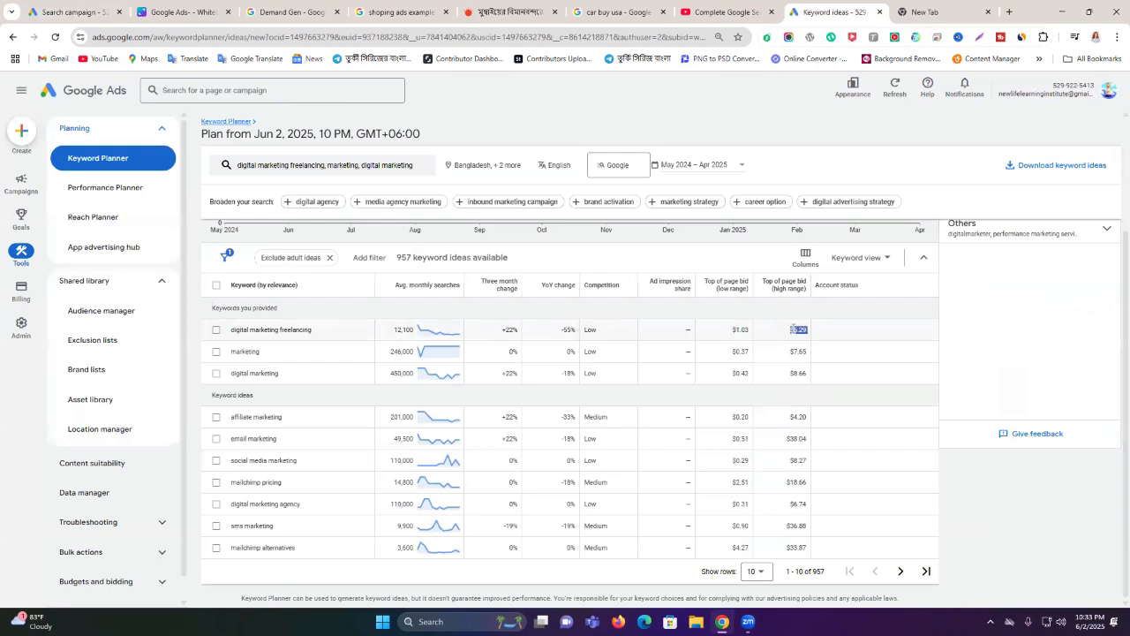
{"action": "left_click", "coordinate": [729, 295]}
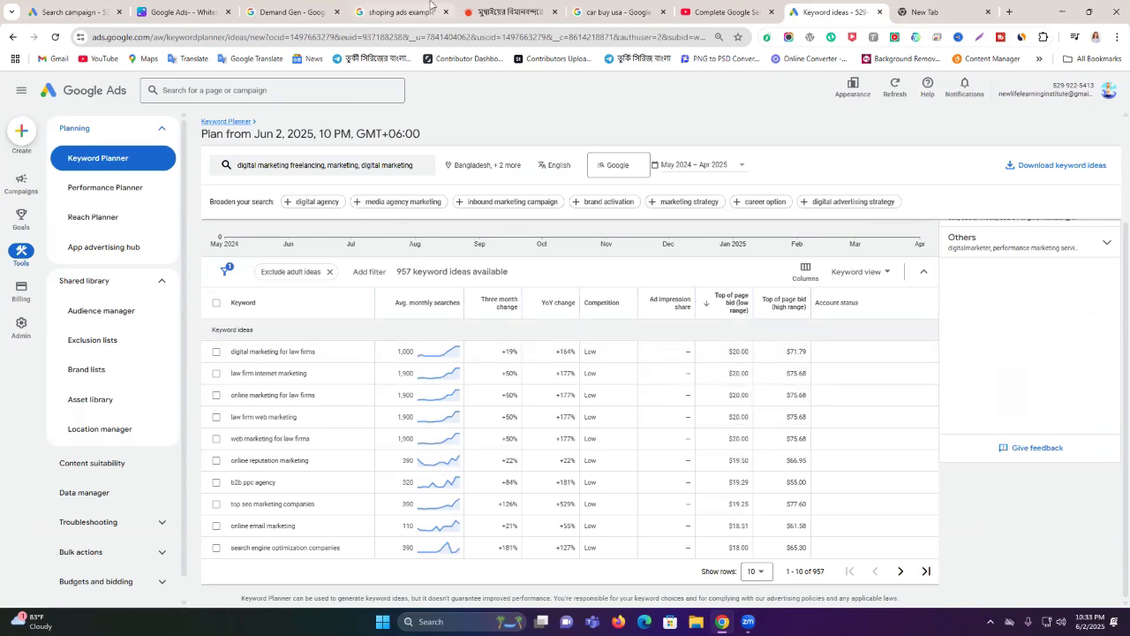
{"action": "left_click", "coordinate": [682, 10]}
{"action": "left_click", "coordinate": [287, 11]}
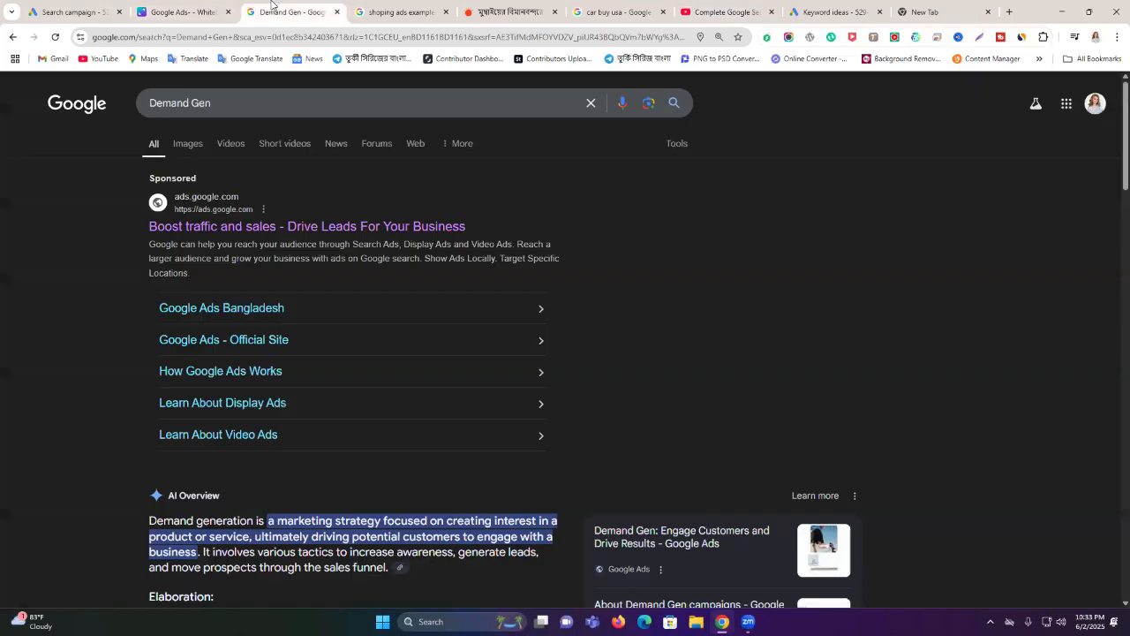
{"action": "left_click", "coordinate": [106, 5]}
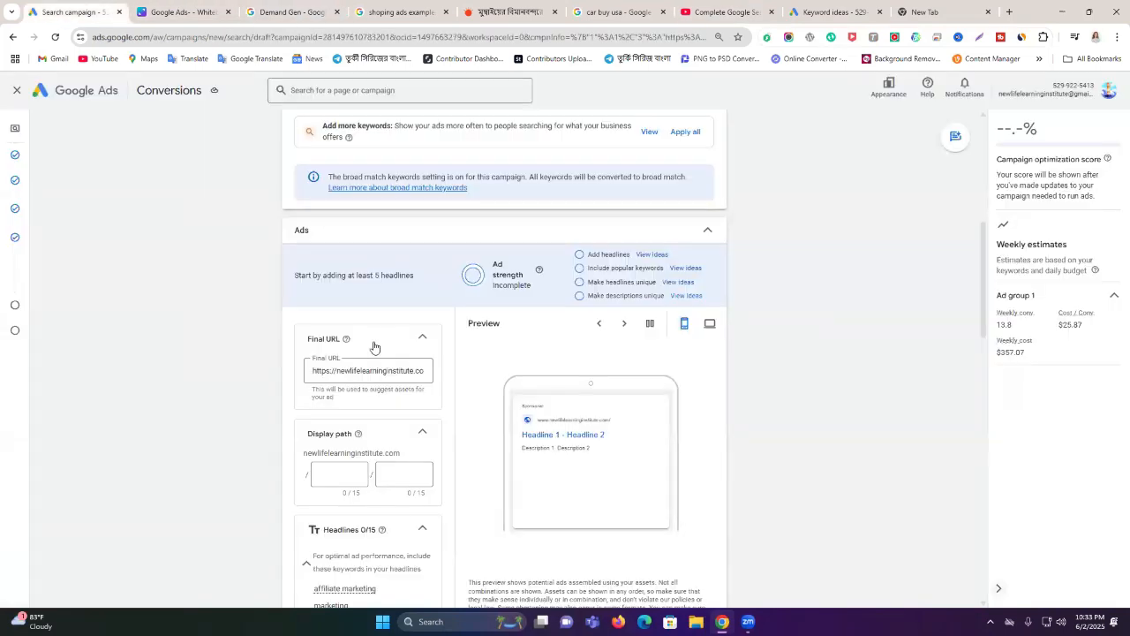
Step: Look over the responsive search ad's final URL, display path, headline fields and ad preview
{"action": "scroll", "coordinate": [375, 322], "scroll_direction": "down", "scroll_amount": 1}
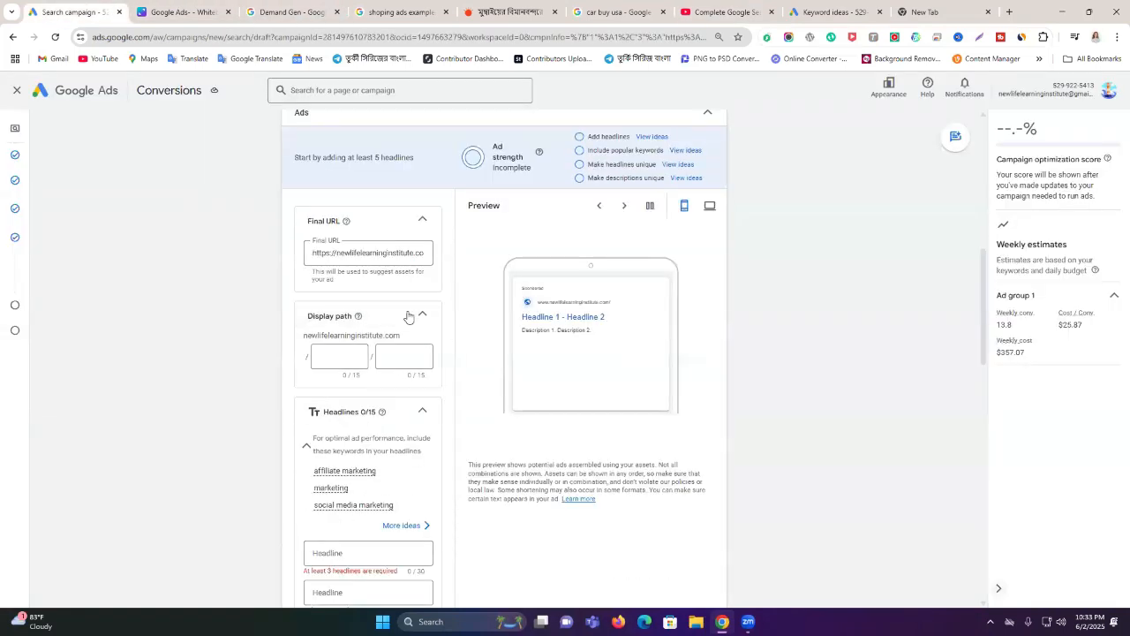
{"action": "left_click", "coordinate": [342, 355]}
{"action": "scroll", "coordinate": [343, 355], "scroll_direction": "down", "scroll_amount": 2}
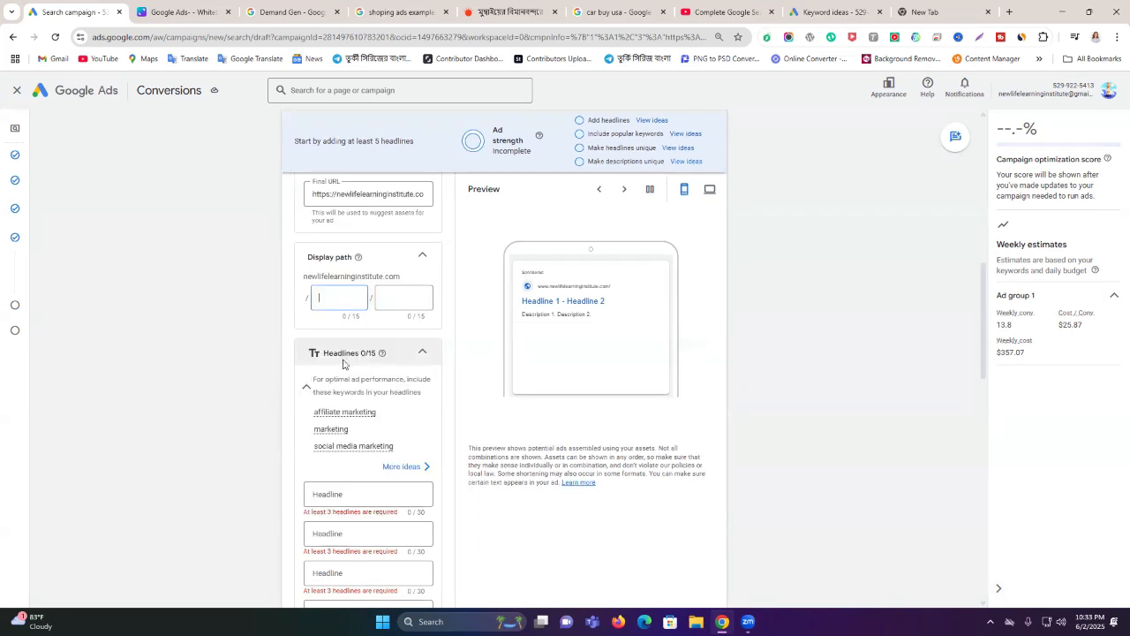
{"action": "left_click", "coordinate": [339, 377]}
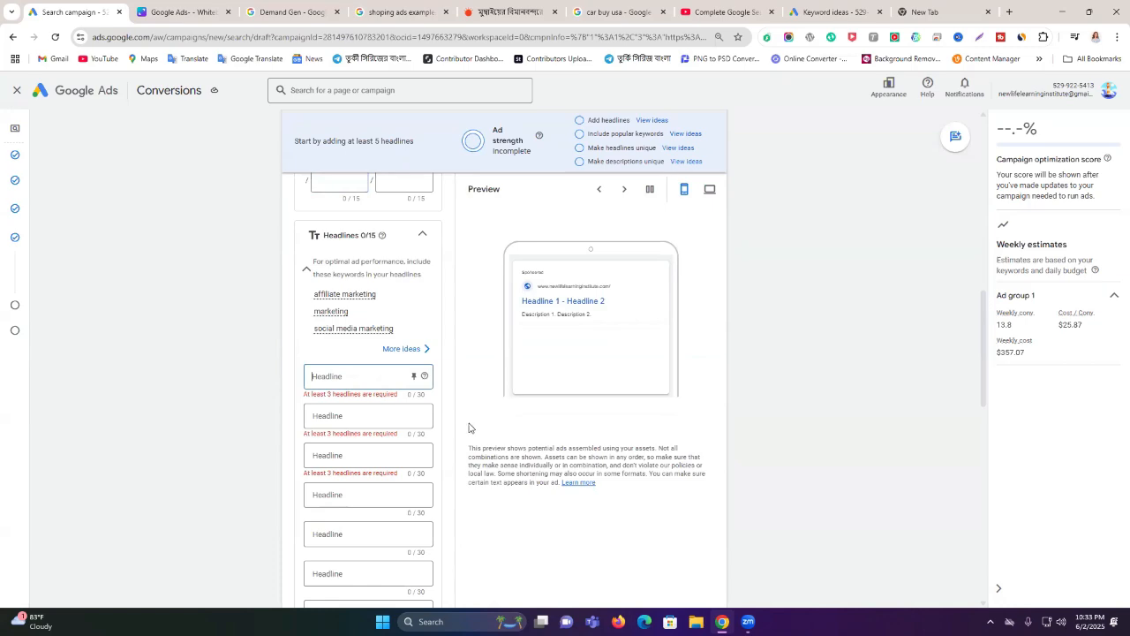
{"action": "left_click_drag", "start_coordinate": [528, 309], "coordinate": [596, 308]}
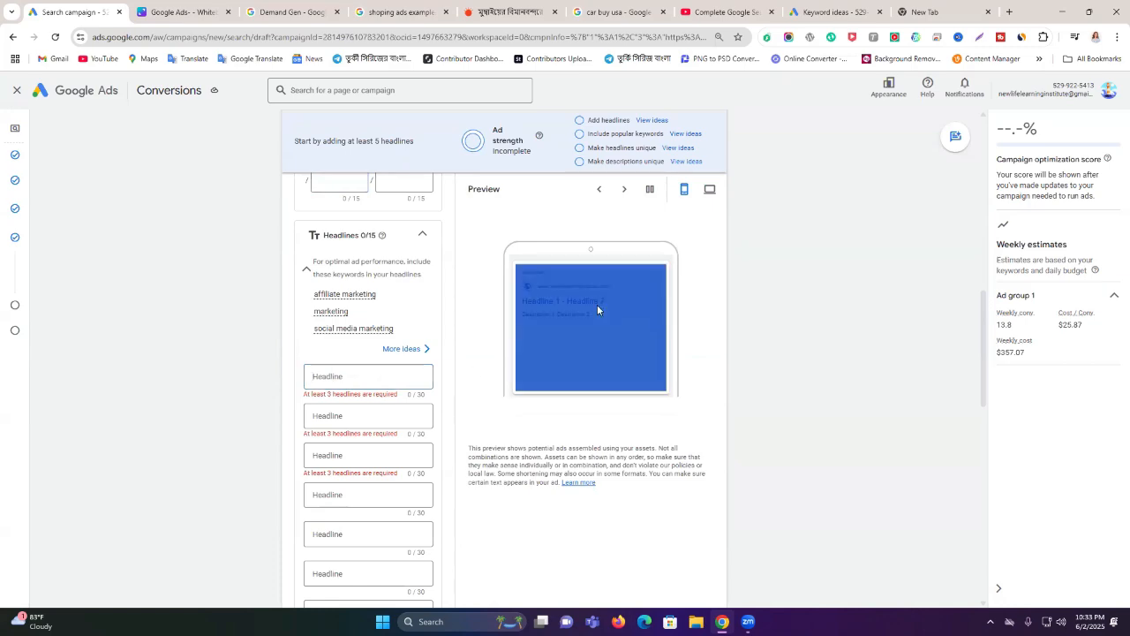
{"action": "left_click", "coordinate": [813, 294]}
Step: Open Google Translate and dictate the Bengali headline "ডিজিটাল মার্কেটিং শিখুন সেরা প্রতিষ্ঠান থেকে" as the source text
{"action": "left_click", "coordinate": [943, 11]}
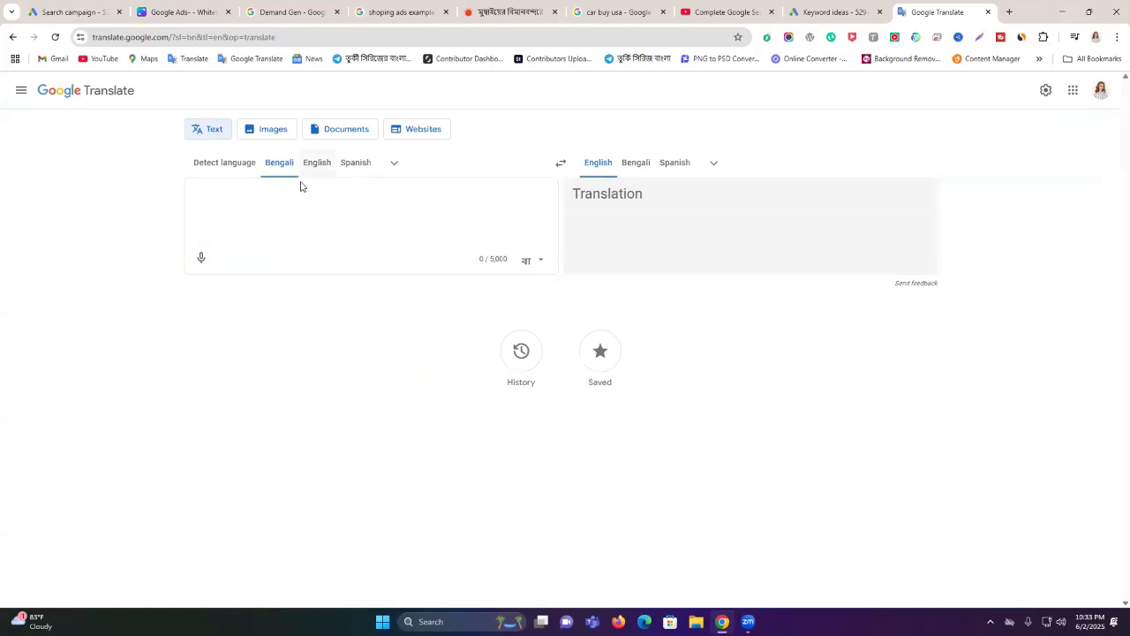
{"action": "left_click", "coordinate": [203, 261]}
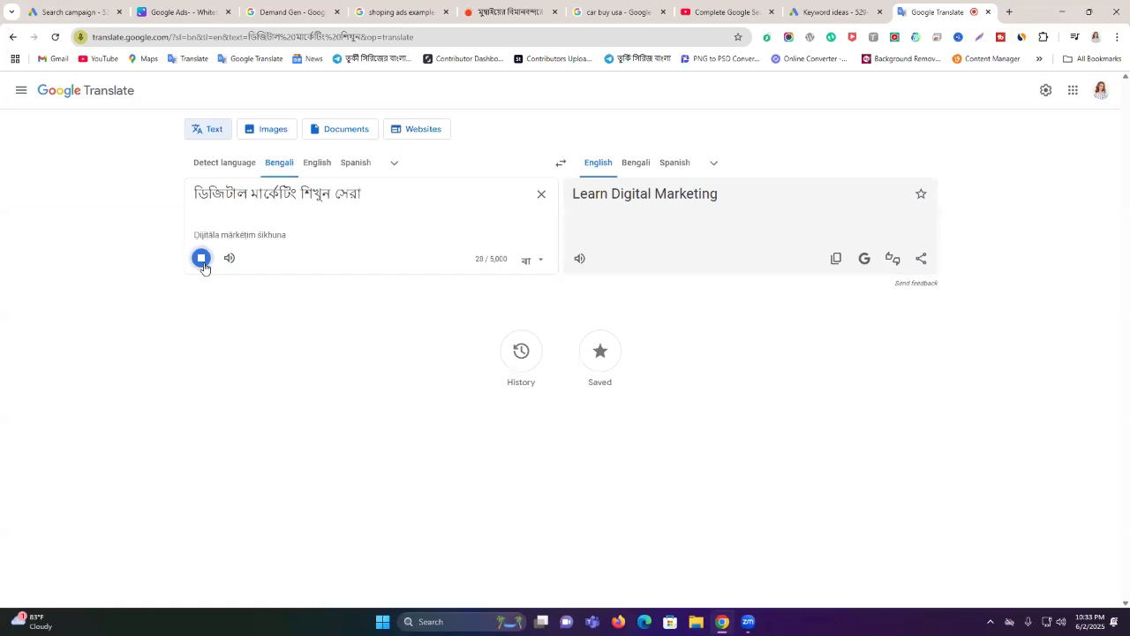
{"action": "left_click", "coordinate": [203, 263]}
{"action": "double_click", "coordinate": [389, 194]}
{"action": "left_click", "coordinate": [353, 194]}
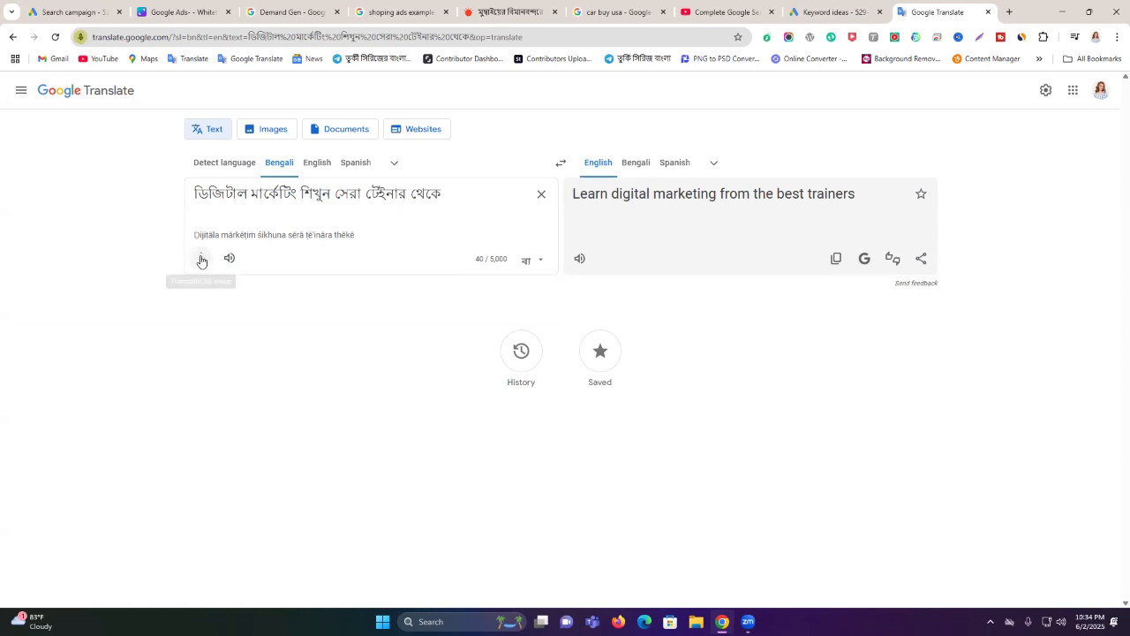
{"action": "left_click", "coordinate": [201, 257]}
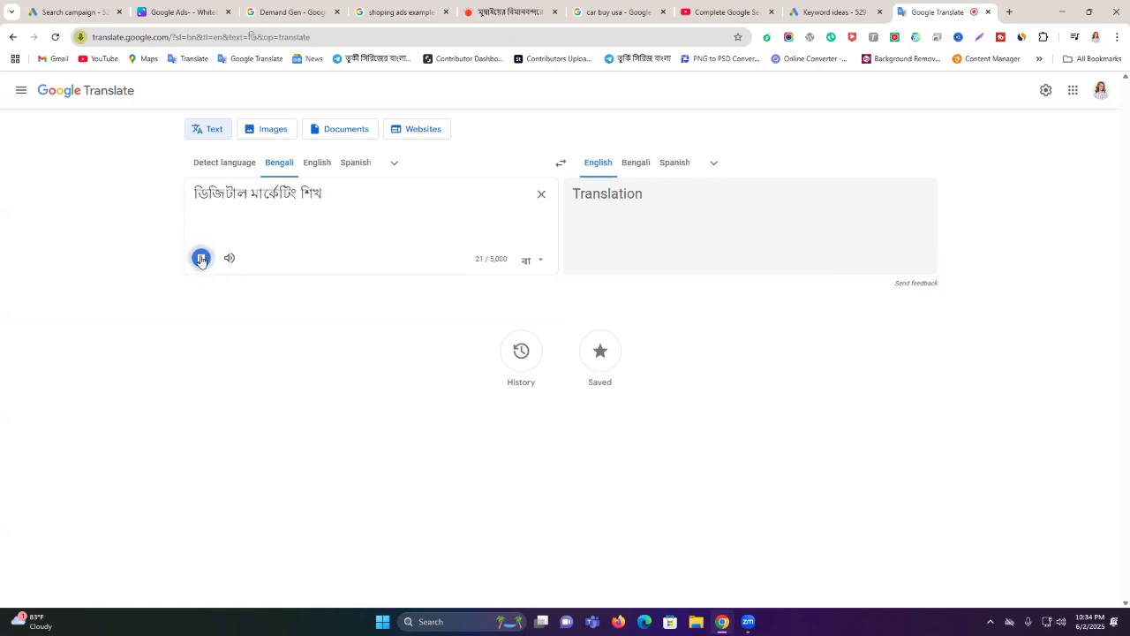
{"action": "left_click", "coordinate": [201, 259]}
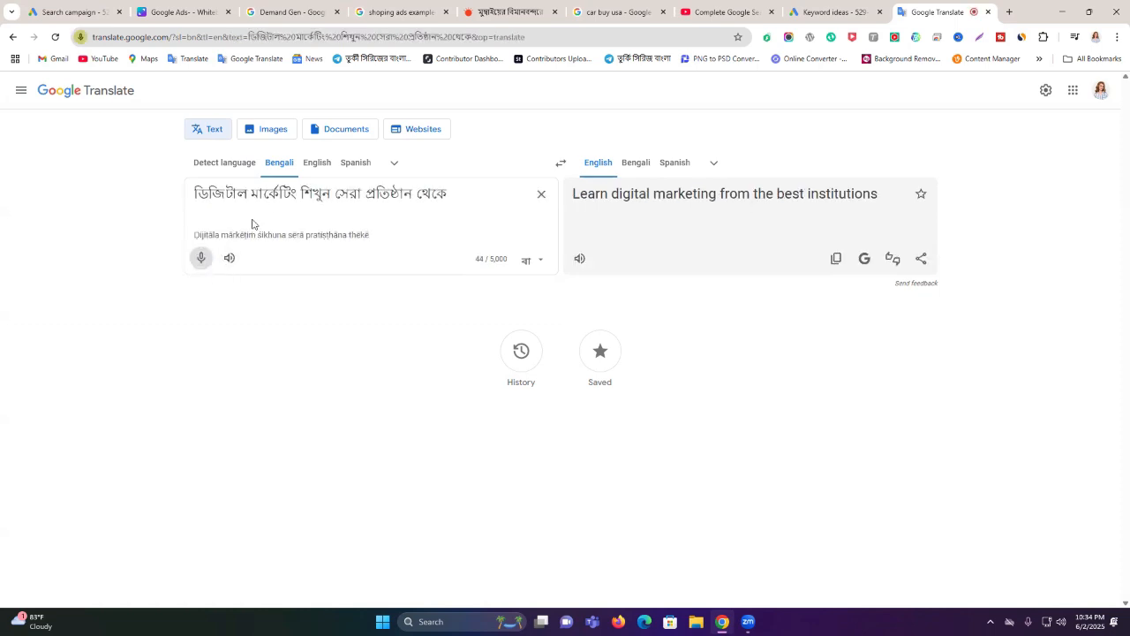
Step: Copy the Bengali phrase "ডিজিটাল মার্কেটিং শিখুন সেরা প্রতিষ্ঠান থেকে" from Google Translate into the ad's first headline
{"action": "triple_click", "coordinate": [268, 198]}
{"action": "key", "text": "ctrl+c"}
{"action": "left_click", "coordinate": [53, 7]}
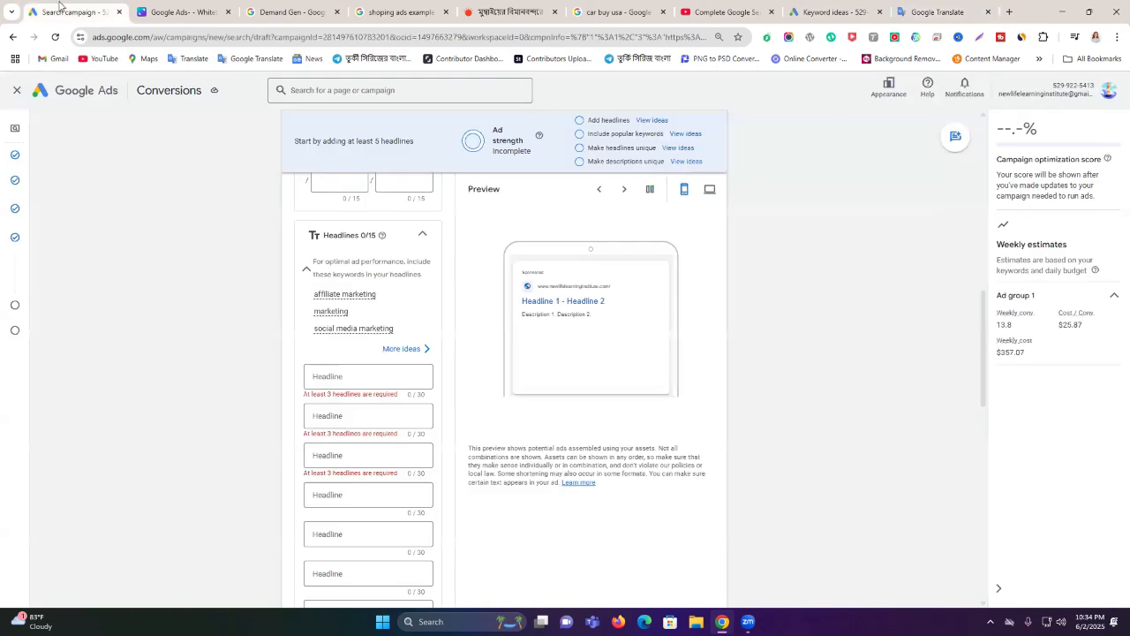
{"action": "left_click", "coordinate": [350, 375]}
{"action": "key", "text": "ctrl+v"}
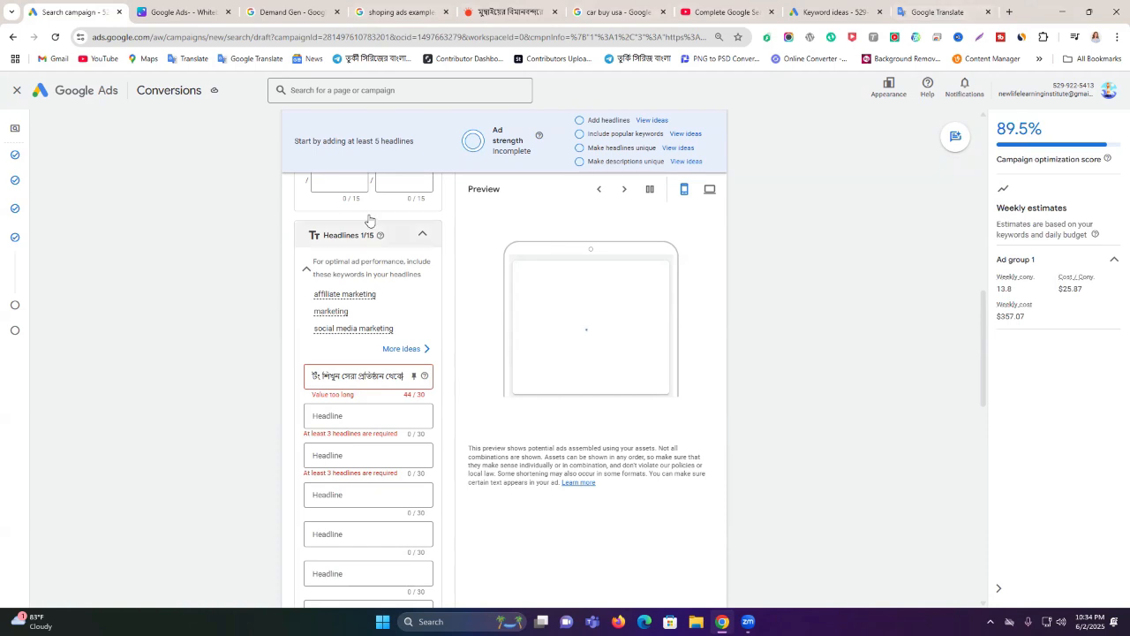
Step: Back in Google Translate, replace the Bengali source text by dictating "কোন খরচে ডিজিটাল মার্কেটিং শিখুন"
{"action": "left_click", "coordinate": [906, 7]}
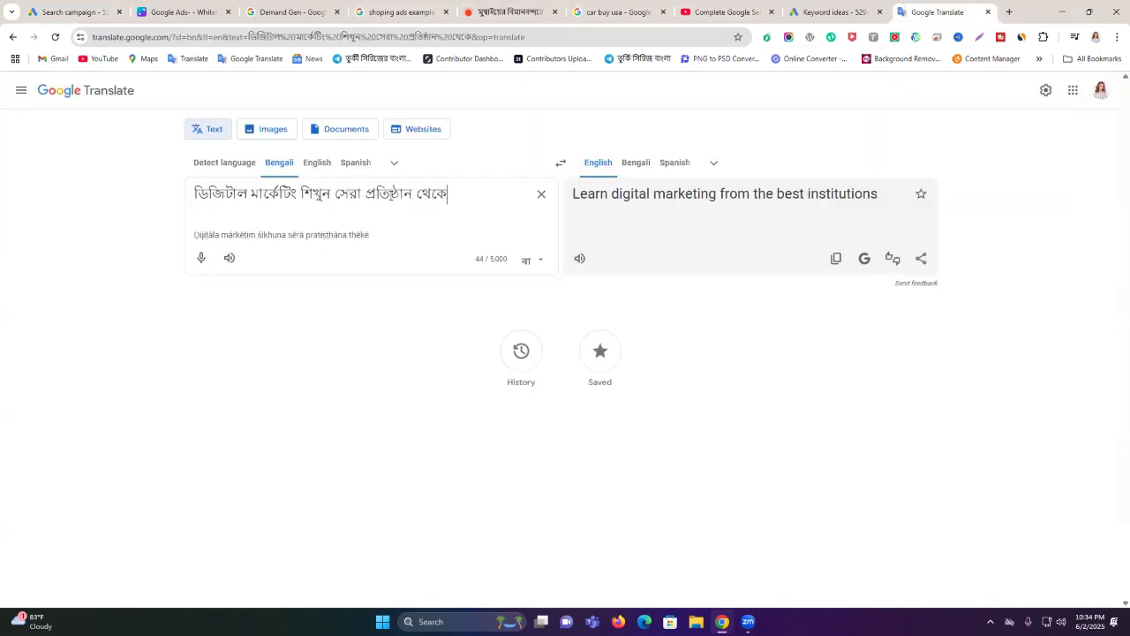
{"action": "left_click_drag", "start_coordinate": [335, 193], "coordinate": [447, 193]}
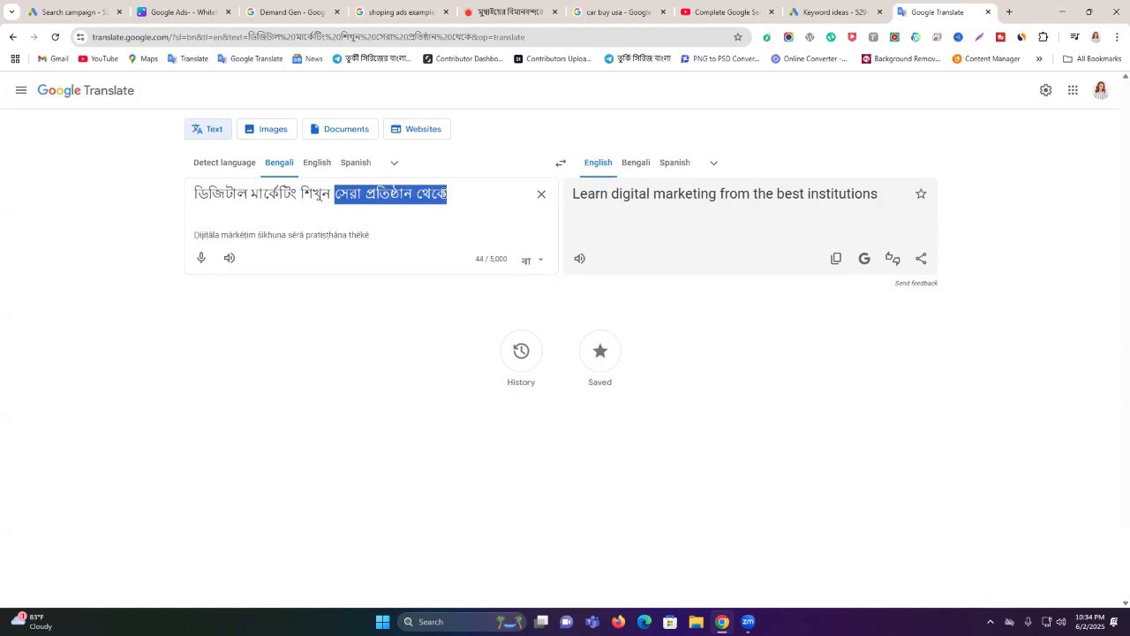
{"action": "key", "text": "BackSpace"}
{"action": "left_click", "coordinate": [201, 258]}
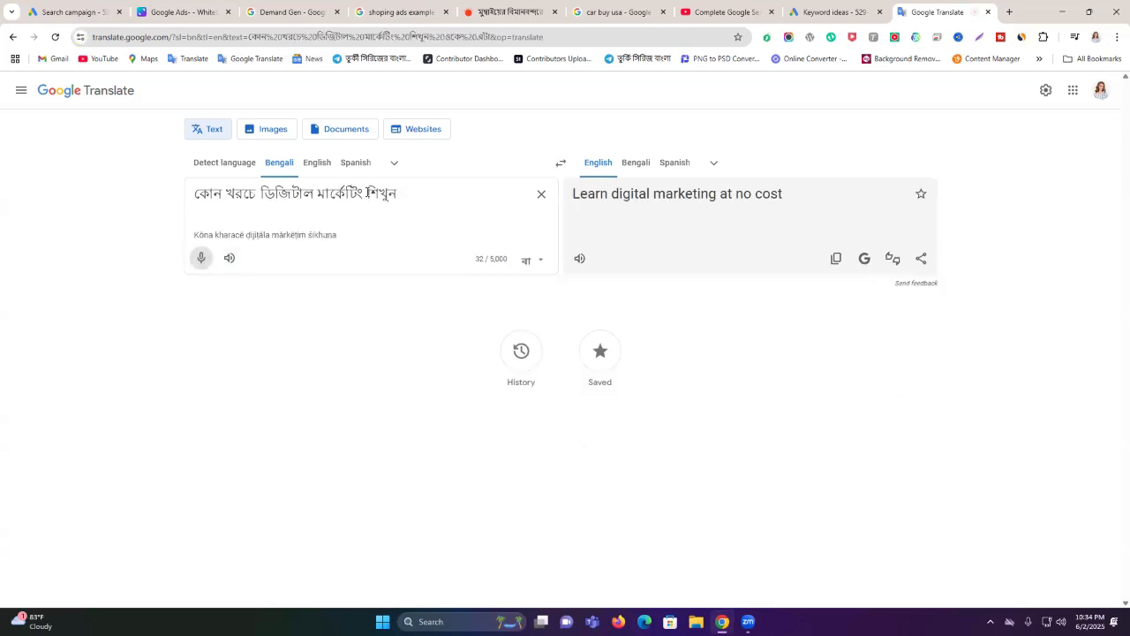
Step: Correct the first word of the dictated Bengali phrase to "কম"
{"action": "double_click", "coordinate": [367, 192]}
{"action": "left_click_drag", "start_coordinate": [367, 193], "coordinate": [223, 216]}
{"action": "left_click", "coordinate": [221, 198]}
{"action": "double_click", "coordinate": [214, 196]}
{"action": "type", "text": "kom"}
{"action": "key", "text": "Return"}
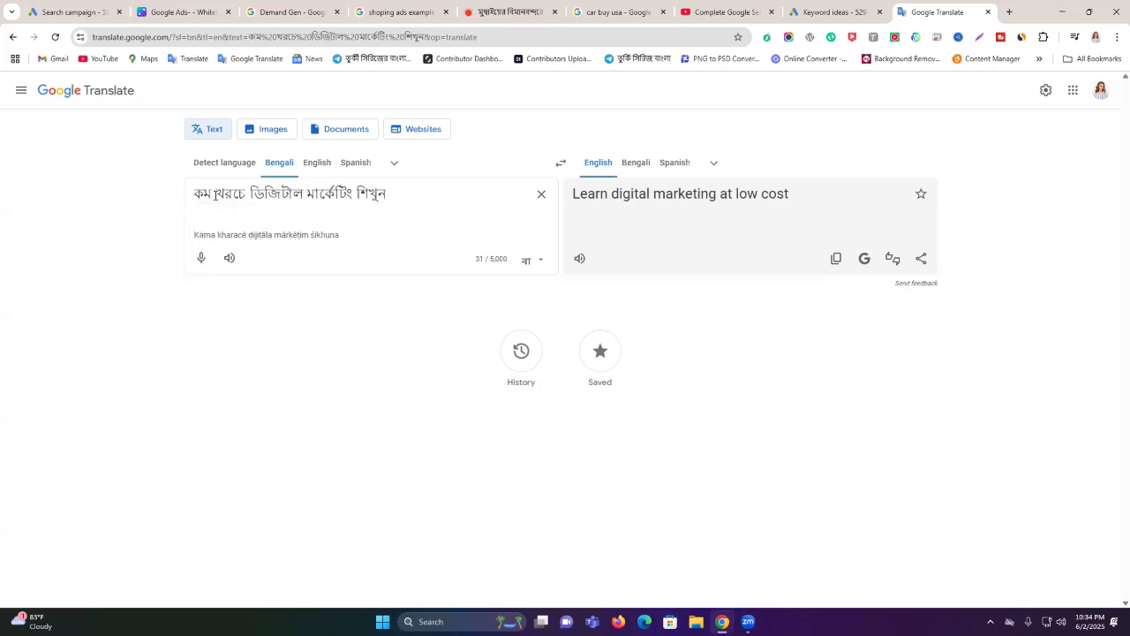
{"action": "key", "text": "Delete"}
Step: Copy "কম খরচে ডিজিটাল মার্কেটিং শিখুন" from Google Translate and replace the ad's first headline with it
{"action": "left_click", "coordinate": [285, 234]}
{"action": "triple_click", "coordinate": [267, 193]}
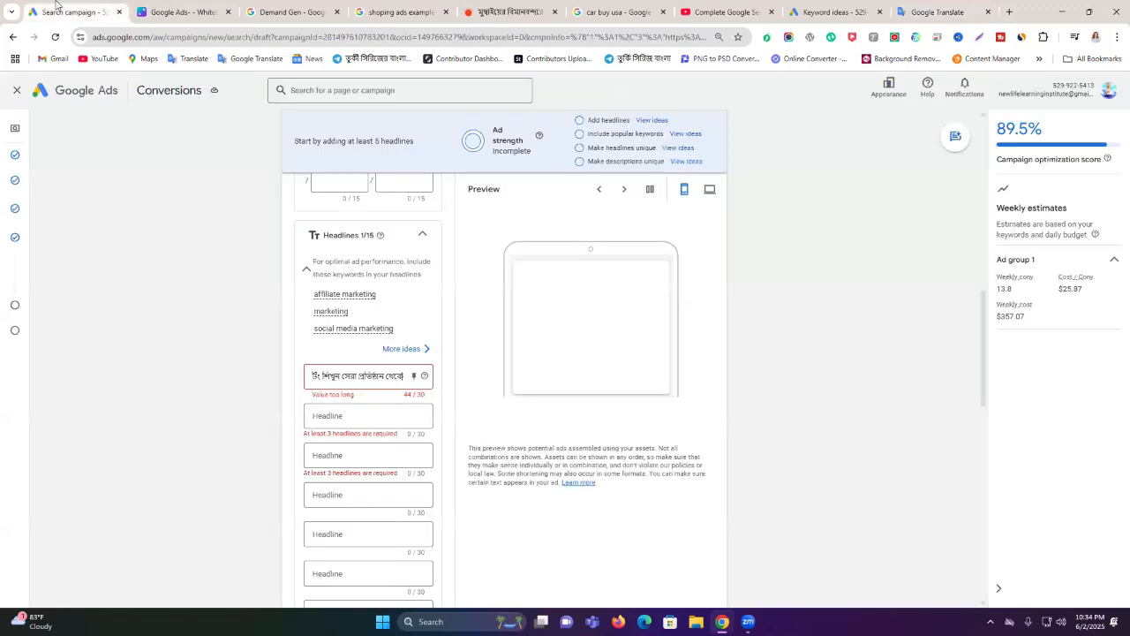
{"action": "left_click", "coordinate": [53, 10]}
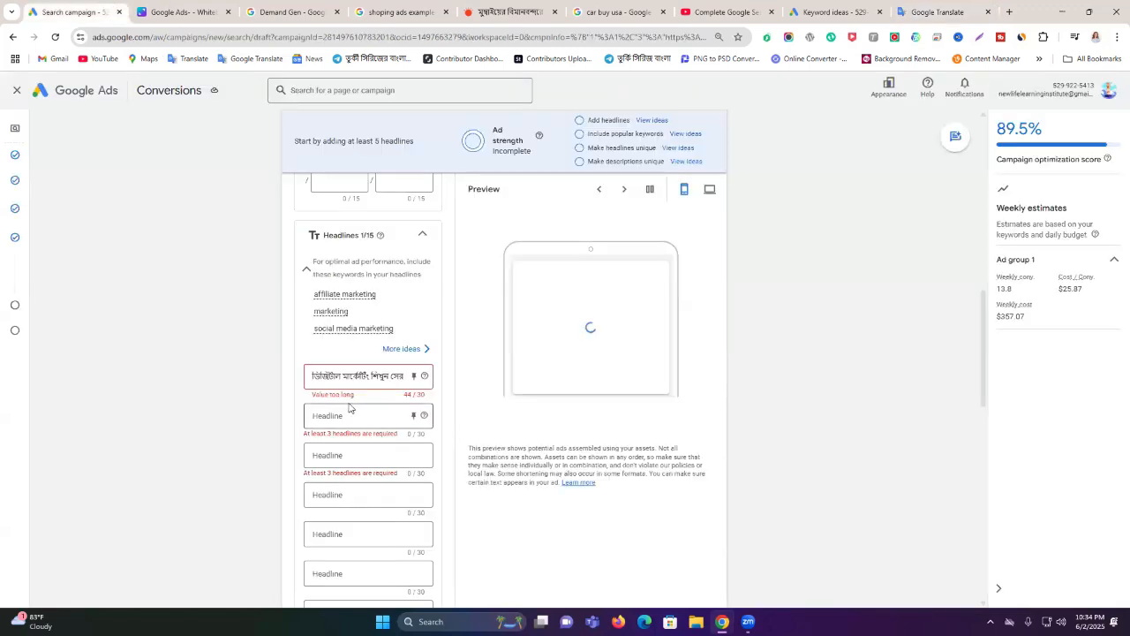
{"action": "left_click", "coordinate": [353, 388]}
{"action": "triple_click", "coordinate": [354, 380]}
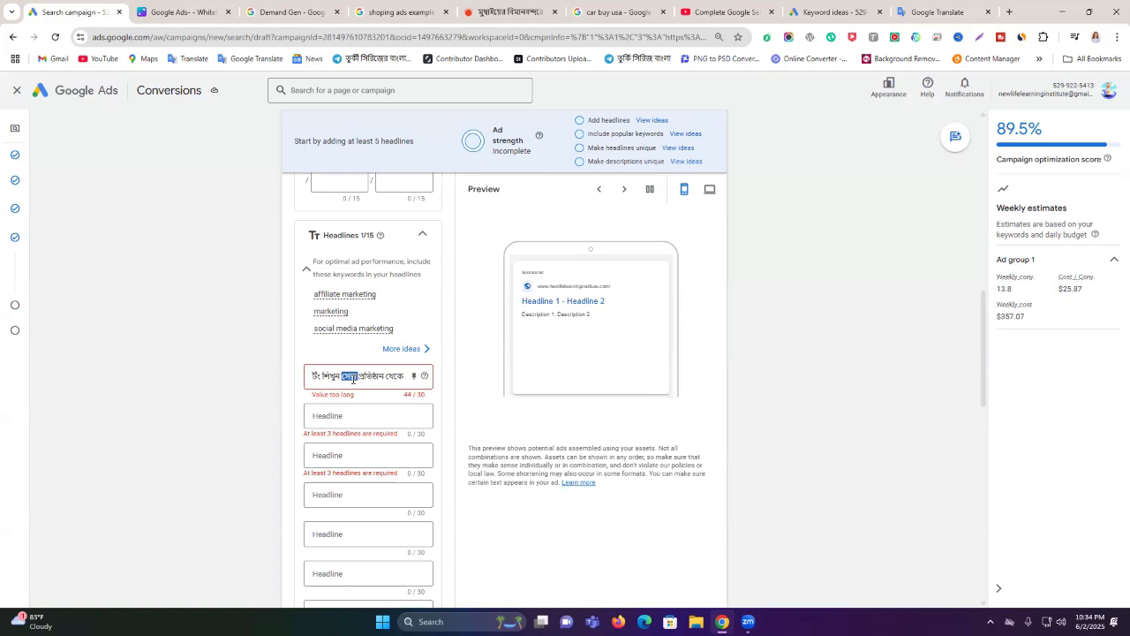
{"action": "type", "text": "রেতে ডিজিটাল মার্কেটিং শিখুন"}
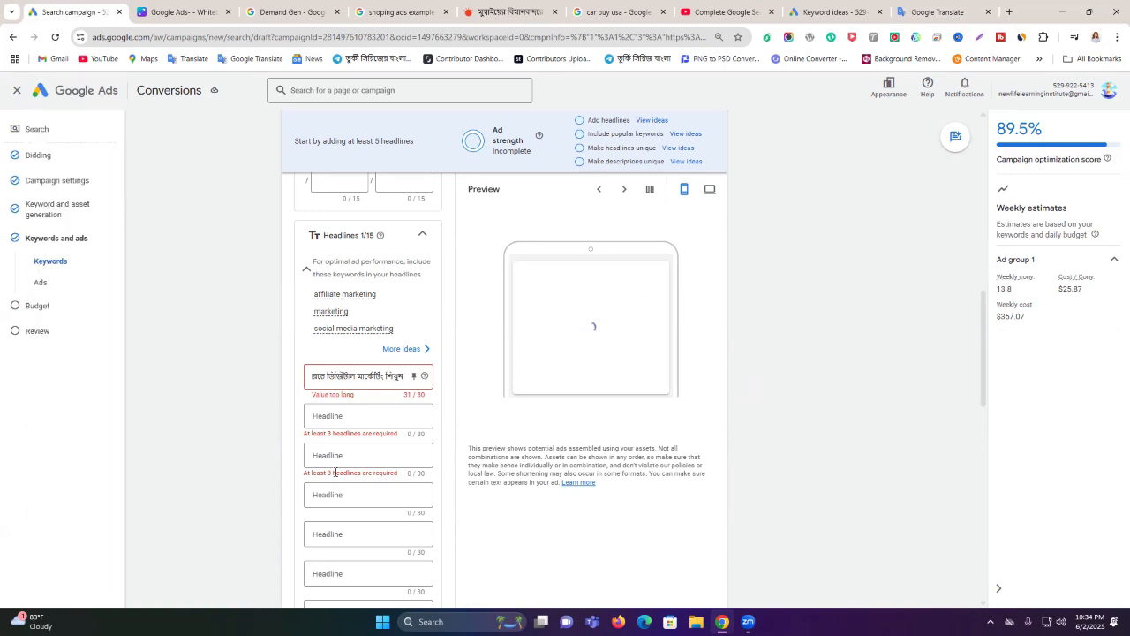
Step: Shorten the first headline by deleting the word "ডিজিটাল", and switch back to Google Translate
{"action": "double_click", "coordinate": [343, 376]}
{"action": "key", "text": "BackSpace"}
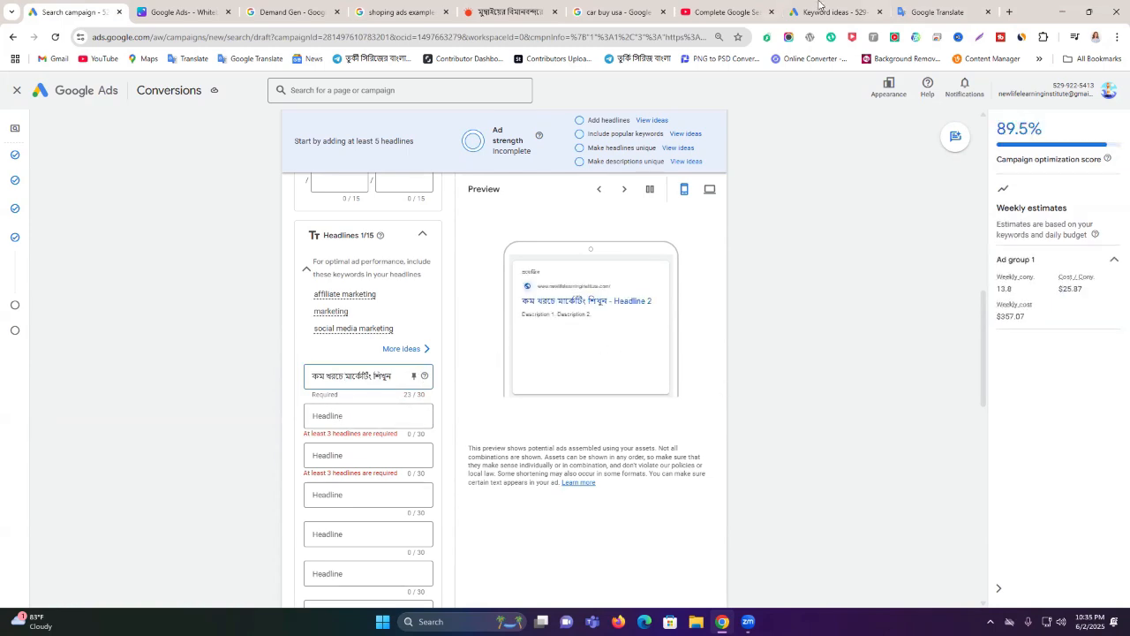
{"action": "left_click", "coordinate": [927, 12]}
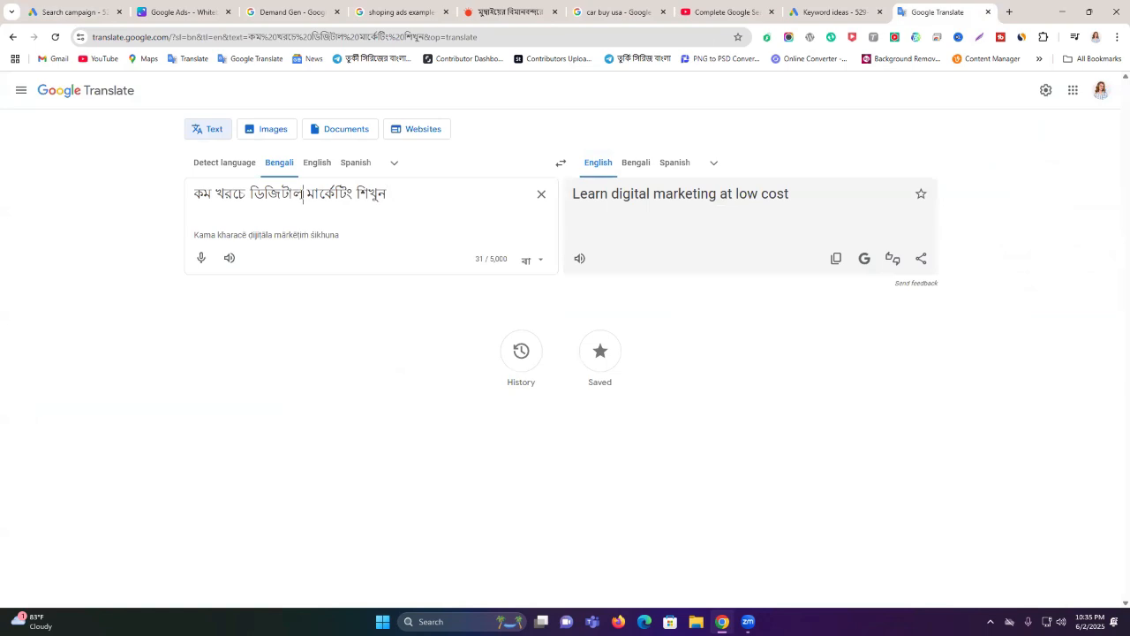
Step: Replace the Bengali source text by dictating a prompt requesting five headlines and descriptions for a Google ad promoting a digital marketing course
{"action": "key", "text": "ctrl+a"}
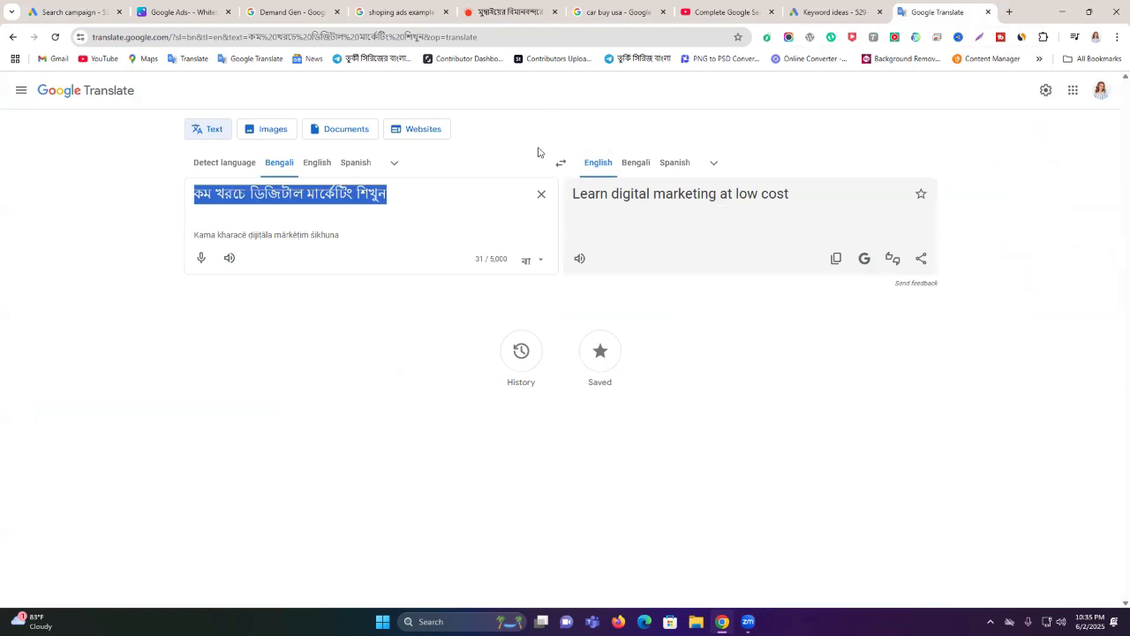
{"action": "left_click", "coordinate": [540, 194]}
{"action": "left_click", "coordinate": [201, 257]}
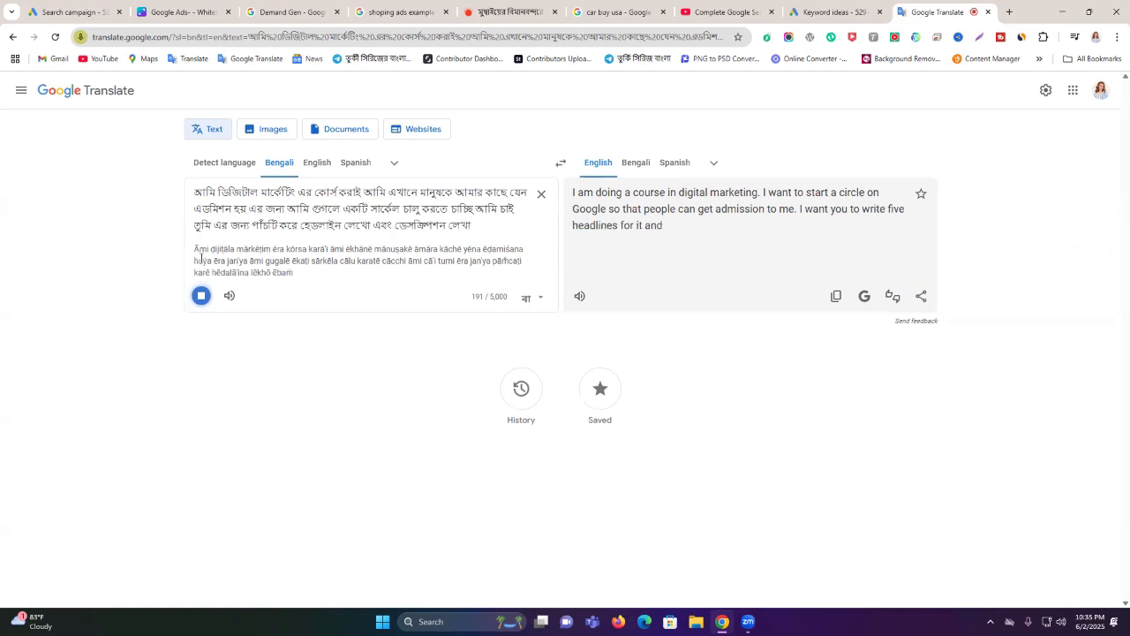
{"action": "left_click", "coordinate": [203, 297]}
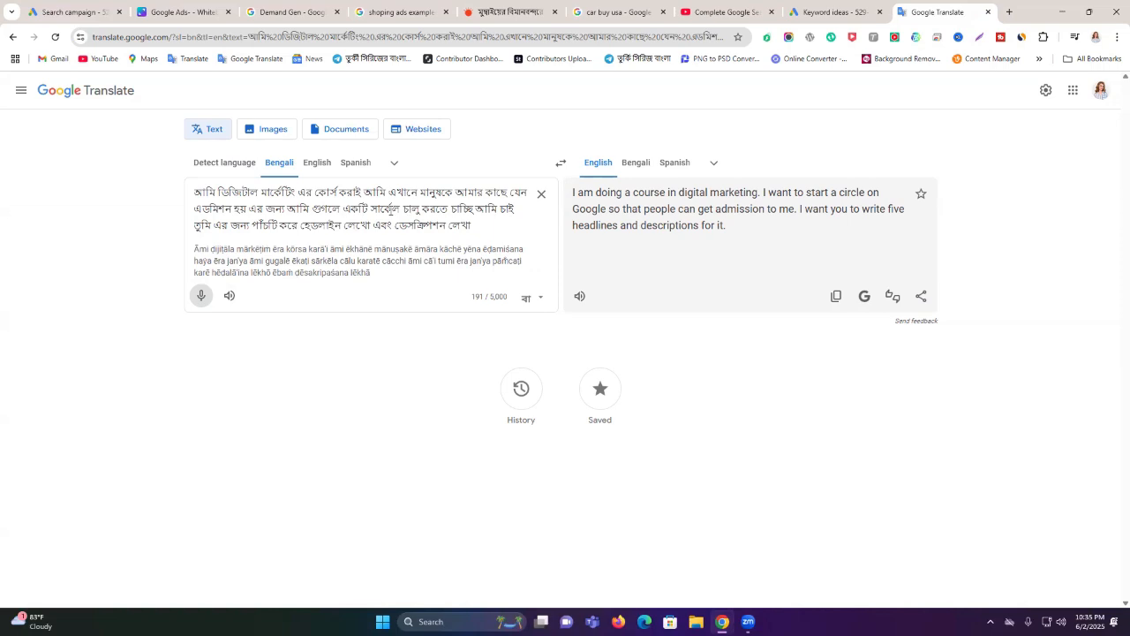
{"action": "double_click", "coordinate": [386, 209]}
{"action": "type", "text": "serch"}
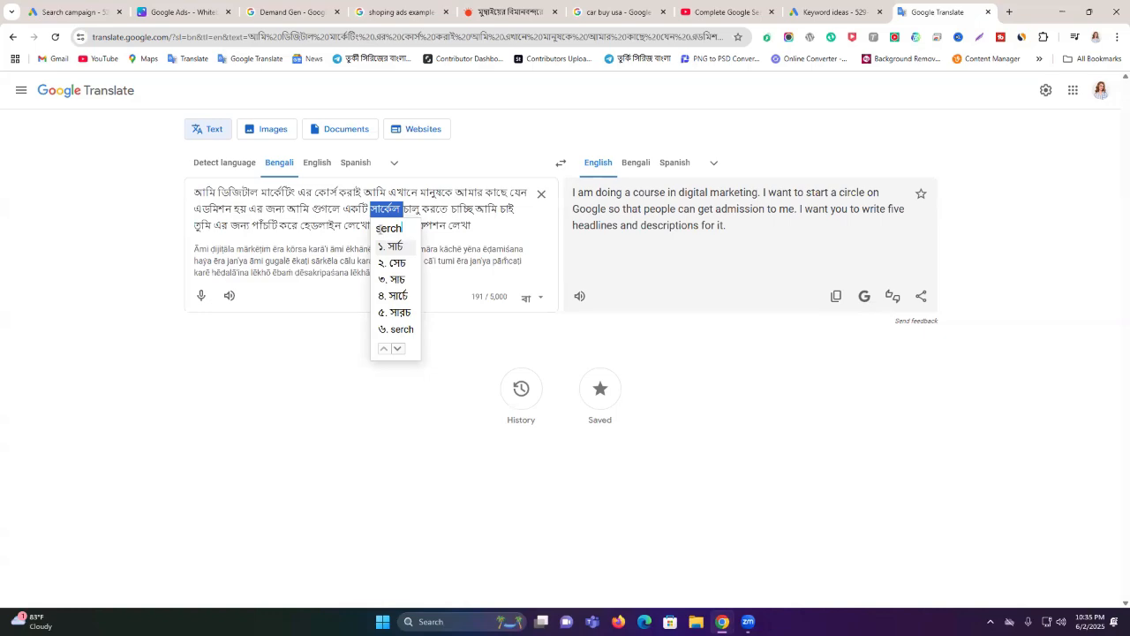
{"action": "left_click", "coordinate": [837, 9]}
Step: Search Google for "search campaign google ads" in a new browser tab
{"action": "left_click", "coordinate": [1006, 11]}
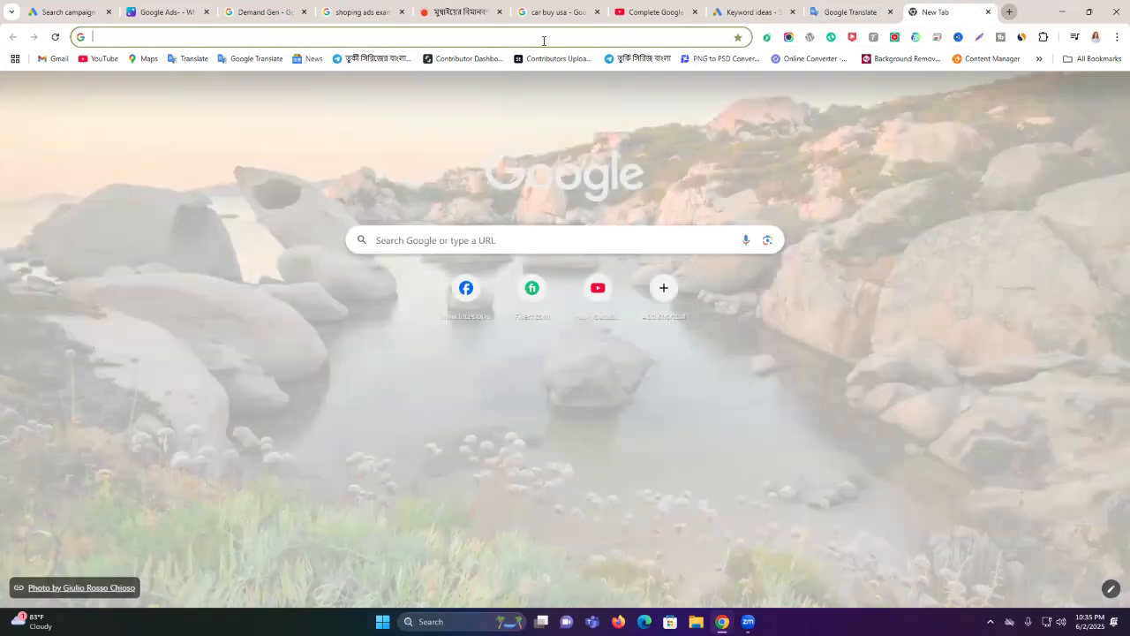
{"action": "type", "text": "searc"}
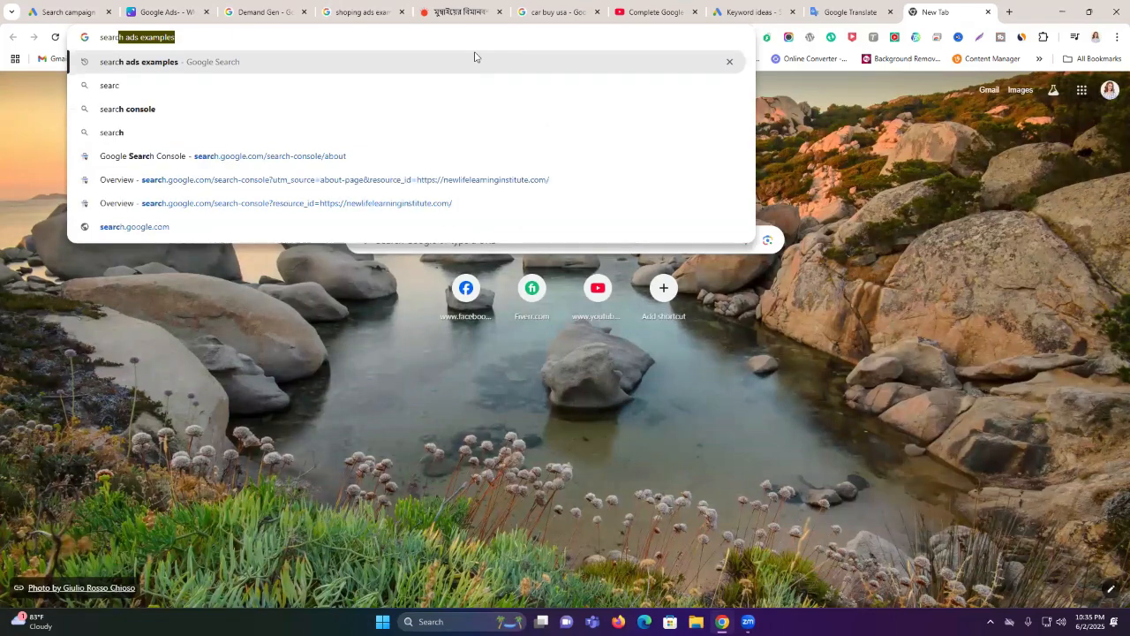
{"action": "type", "text": "h"}
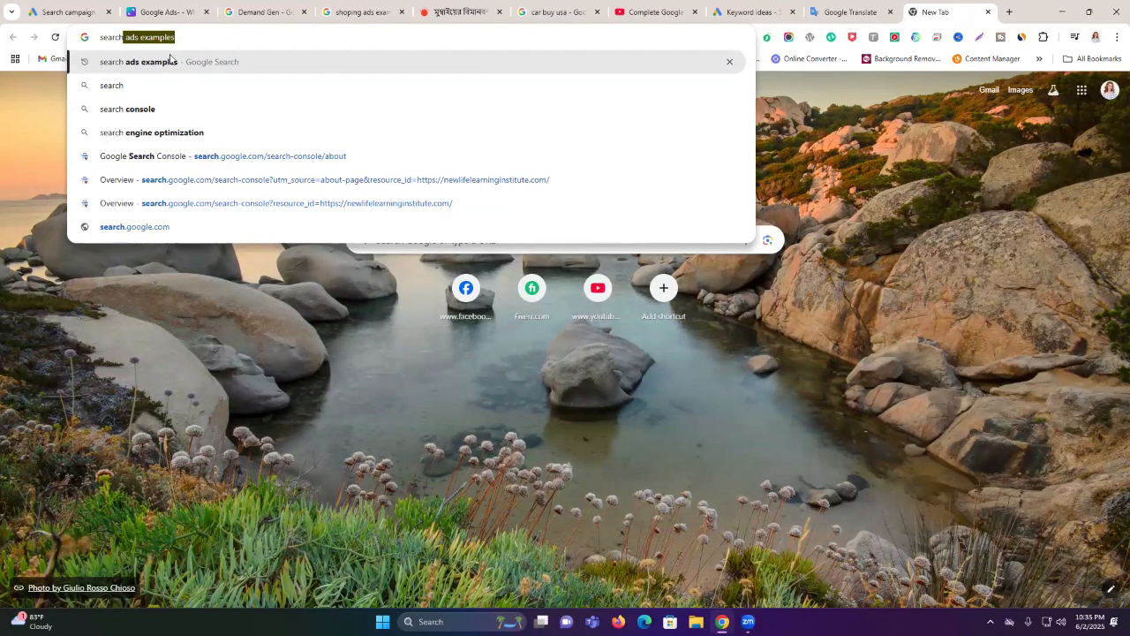
{"action": "type", "text": "hc"}
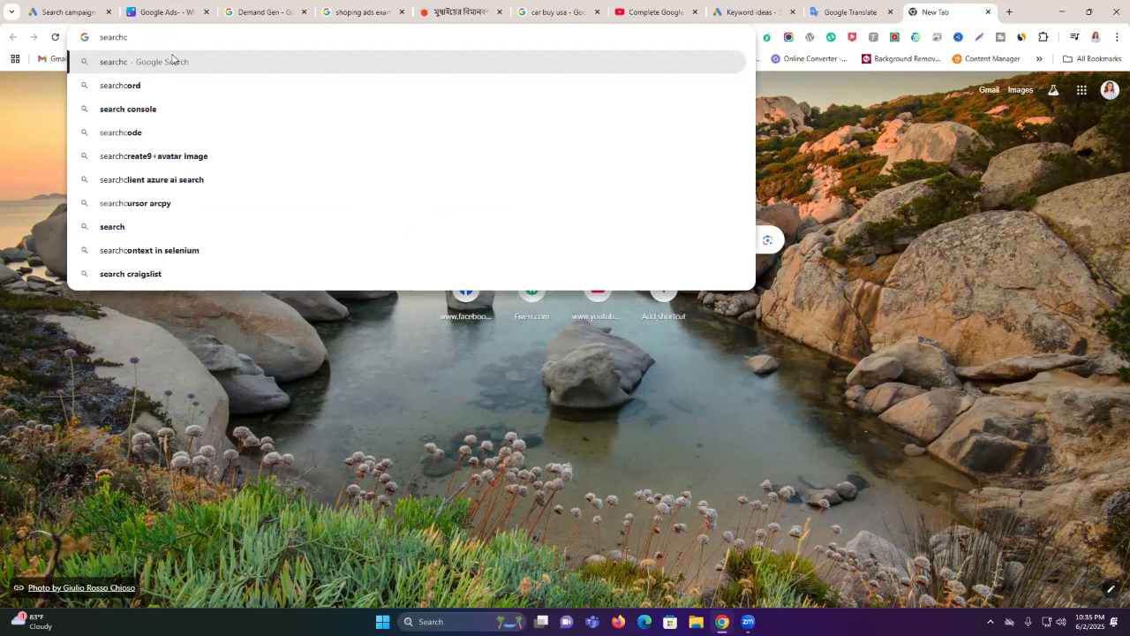
{"action": "key", "text": "BackSpace"}
{"action": "type", "text": "cam"}
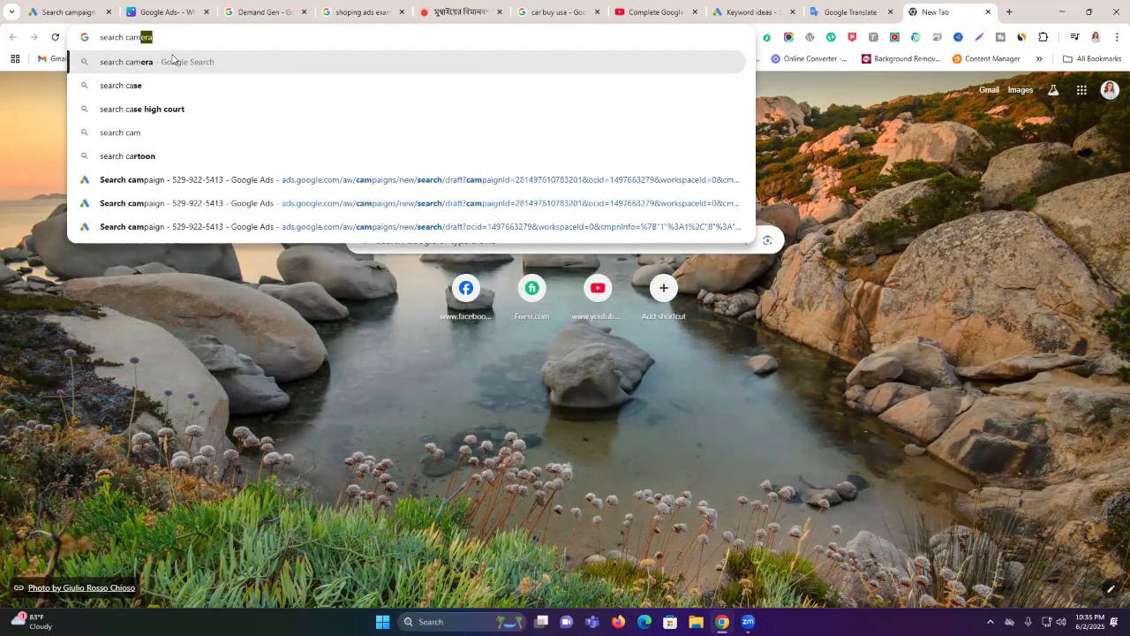
{"action": "type", "text": "p"}
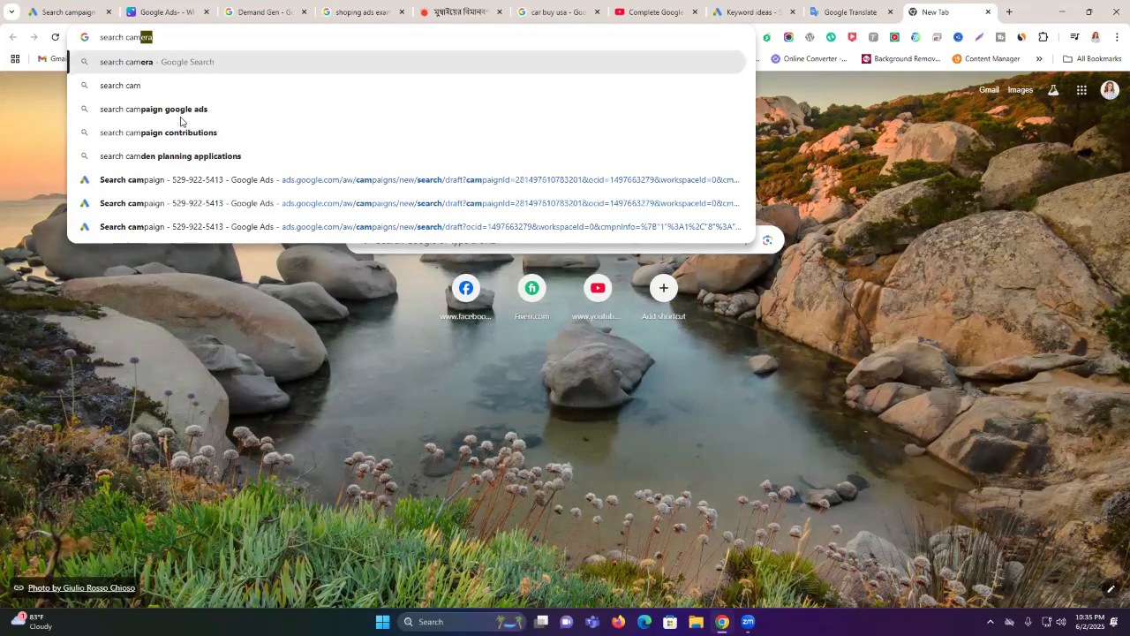
{"action": "left_click", "coordinate": [181, 116]}
{"action": "left_click", "coordinate": [196, 106]}
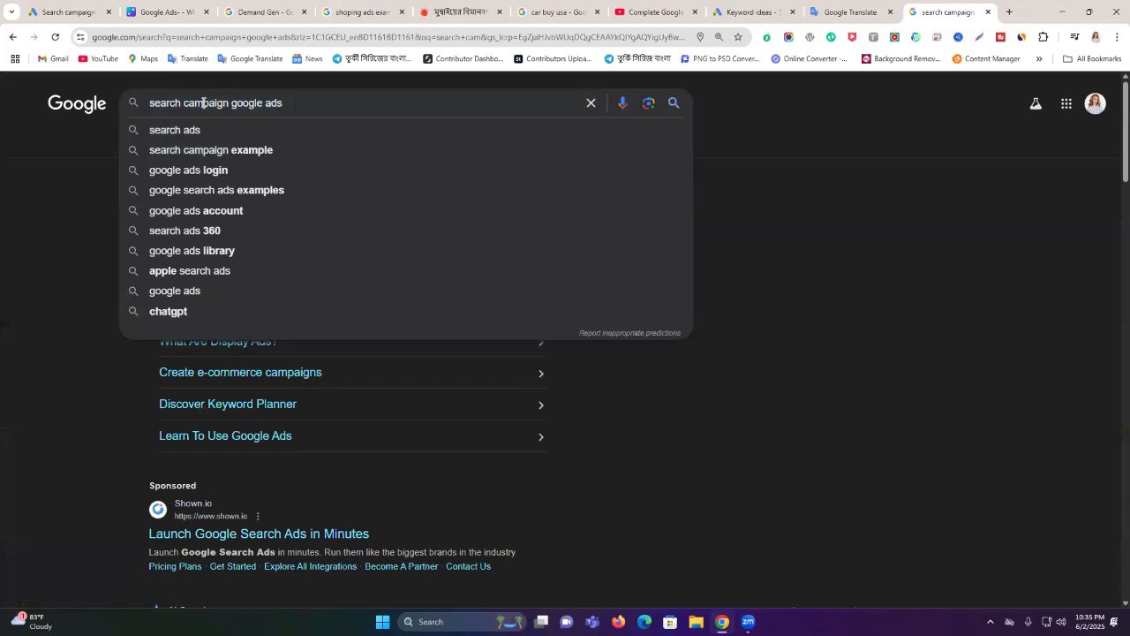
Step: Shorten the Google query to "search campaign ads" and replace "সার্কেল" in the Google Translate prompt with that phrase
{"action": "double_click", "coordinate": [251, 104]}
{"action": "key", "text": "BackSpace"}
{"action": "double_click", "coordinate": [252, 102]}
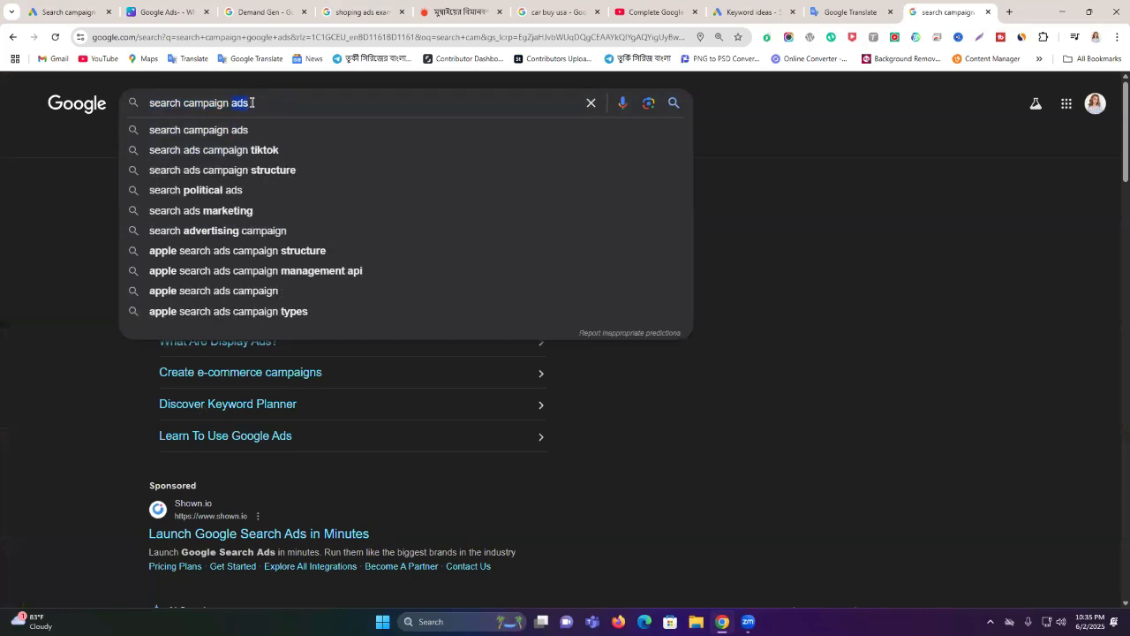
{"action": "key", "text": "ctrl+shift+Tab"}
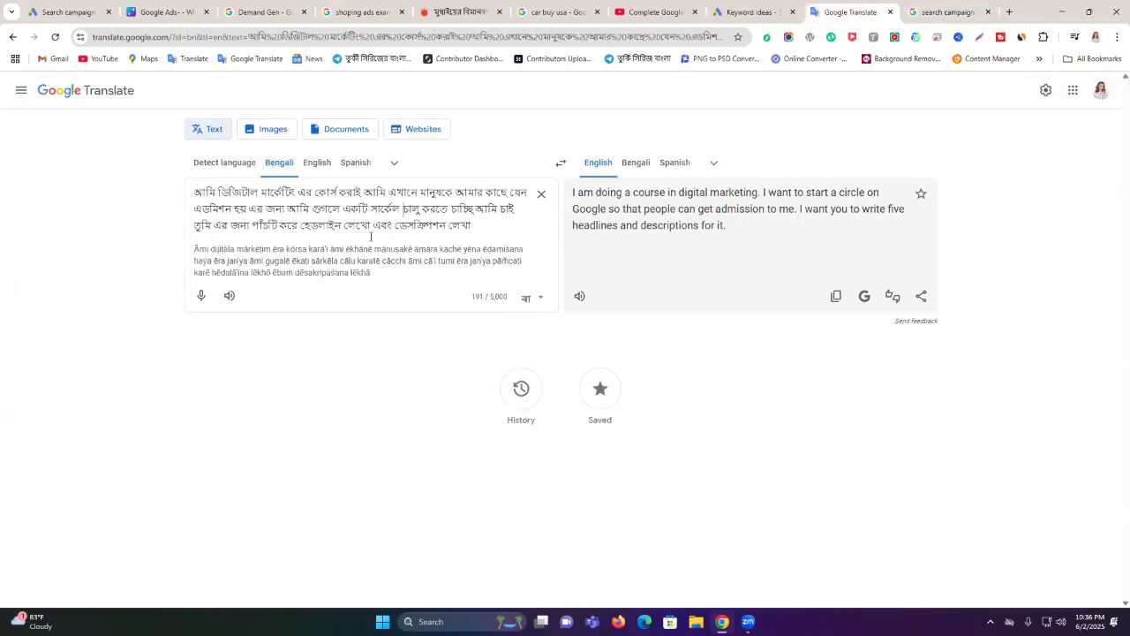
{"action": "left_click_drag", "start_coordinate": [372, 204], "coordinate": [406, 207]}
{"action": "type", "text": "search campaign ads"}
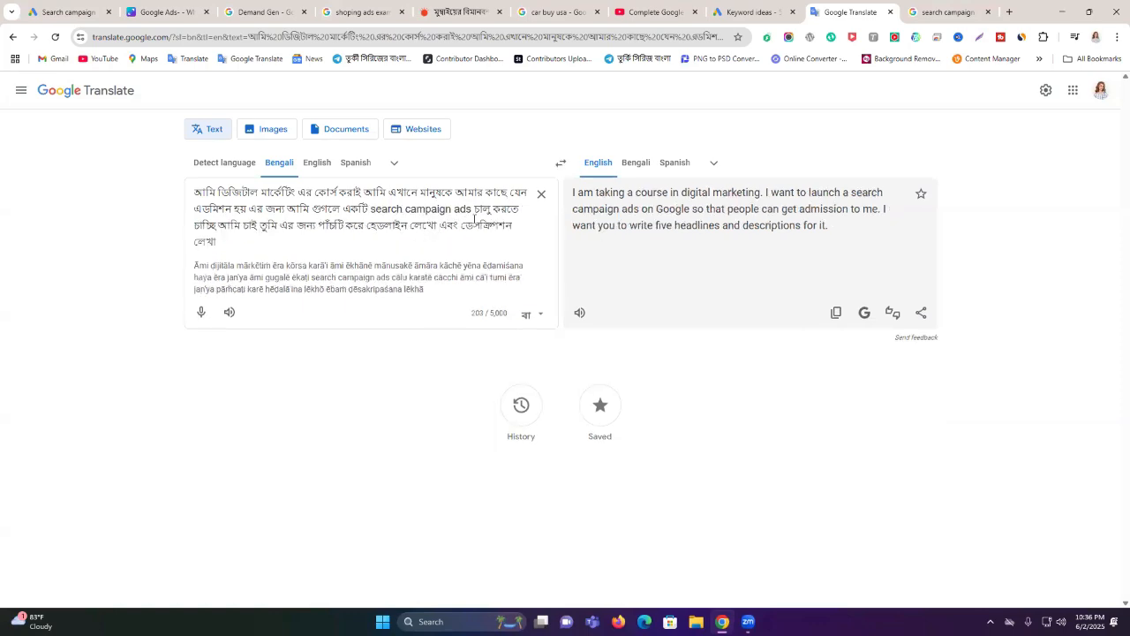
Step: Copy the complete Bengali prompt from Google Translate
{"action": "triple_click", "coordinate": [246, 226]}
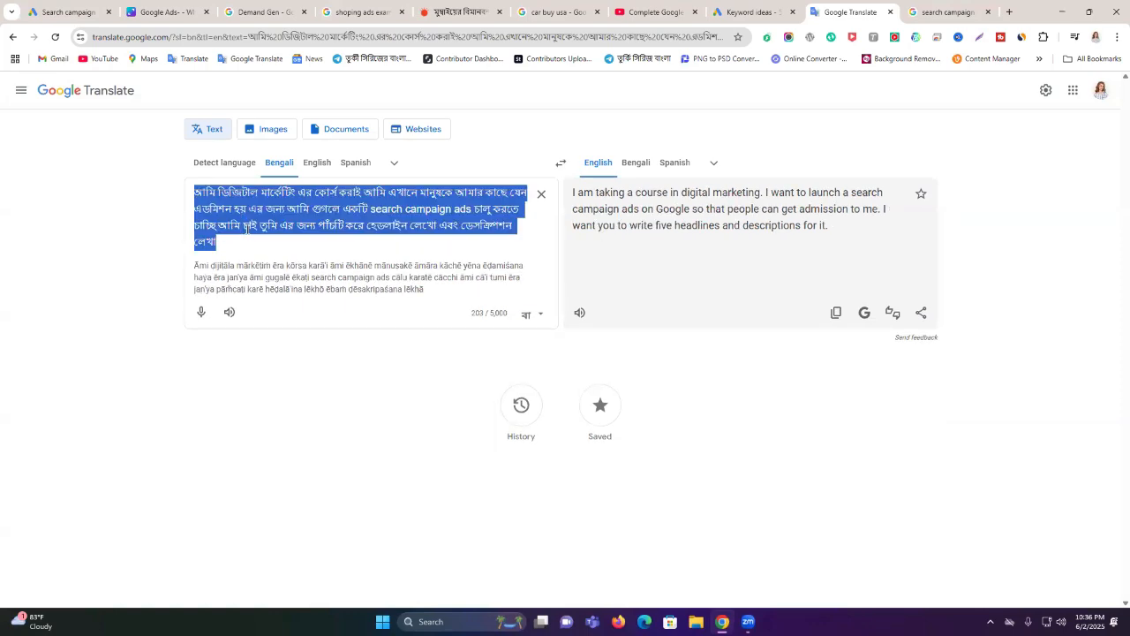
{"action": "left_click", "coordinate": [409, 234]}
{"action": "double_click", "coordinate": [329, 225]}
{"action": "triple_click", "coordinate": [328, 225]}
{"action": "key", "text": "ctrl+c"}
Step: Open DeepSeek in place of the Demand Gen search page and submit the copied Bengali prompt
{"action": "left_click", "coordinate": [256, 10]}
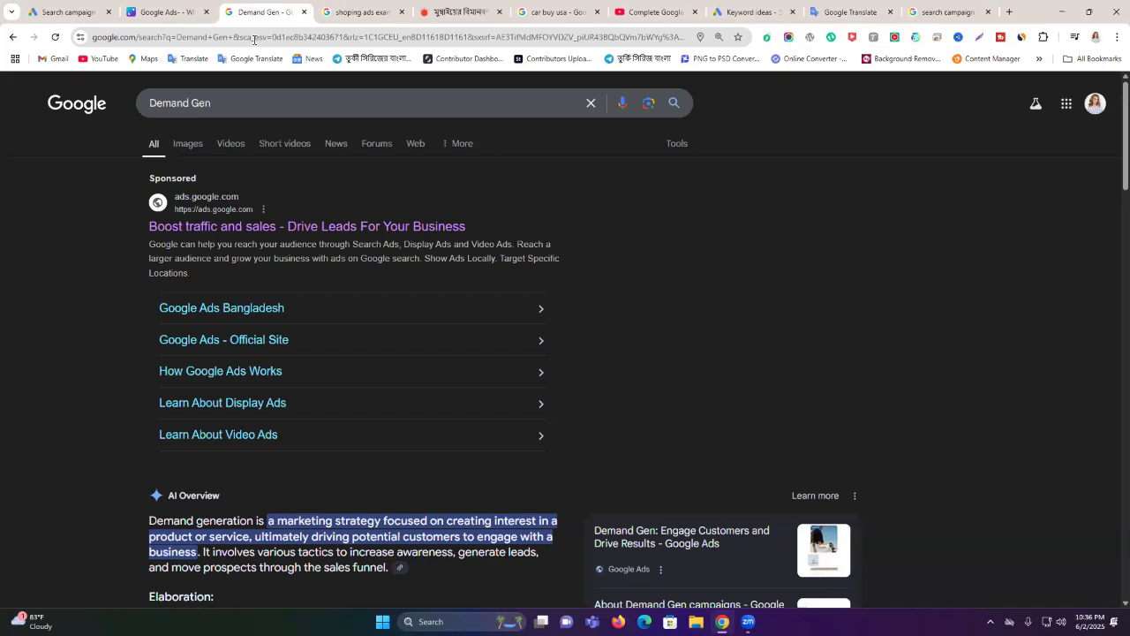
{"action": "left_click", "coordinate": [256, 38]}
{"action": "type", "text": "deep"}
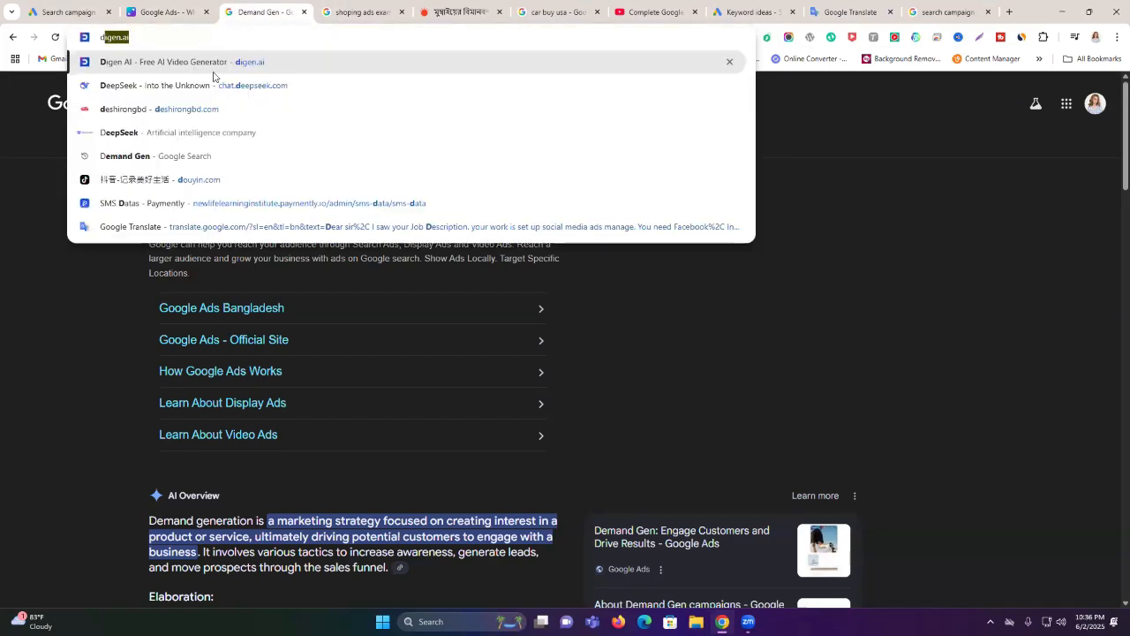
{"action": "left_click", "coordinate": [251, 84]}
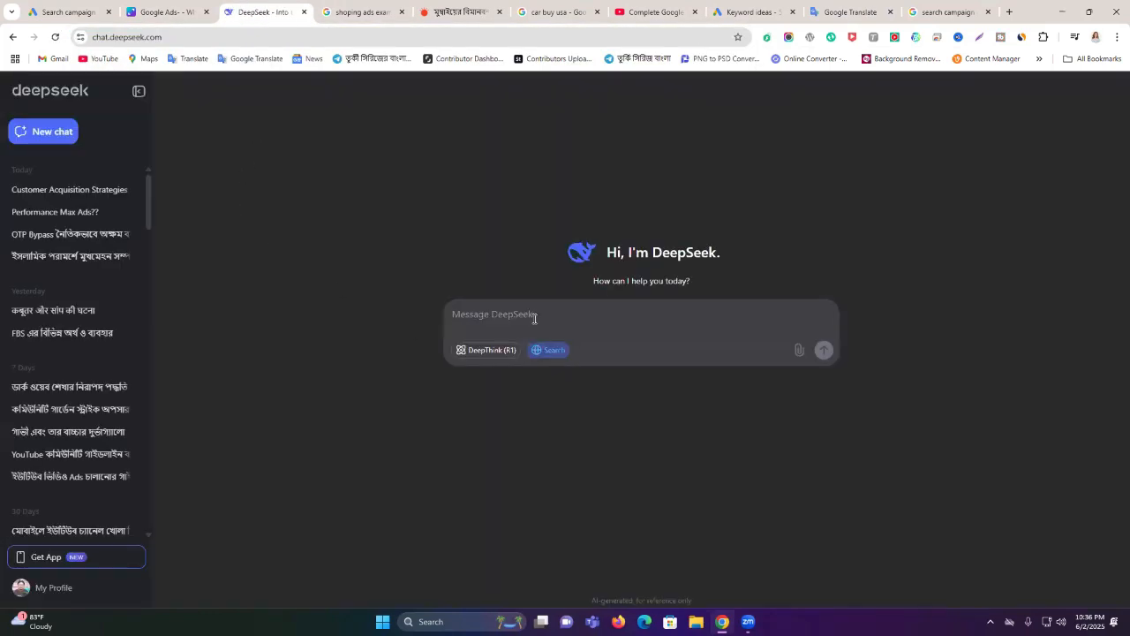
{"action": "key", "text": "ctrl+v"}
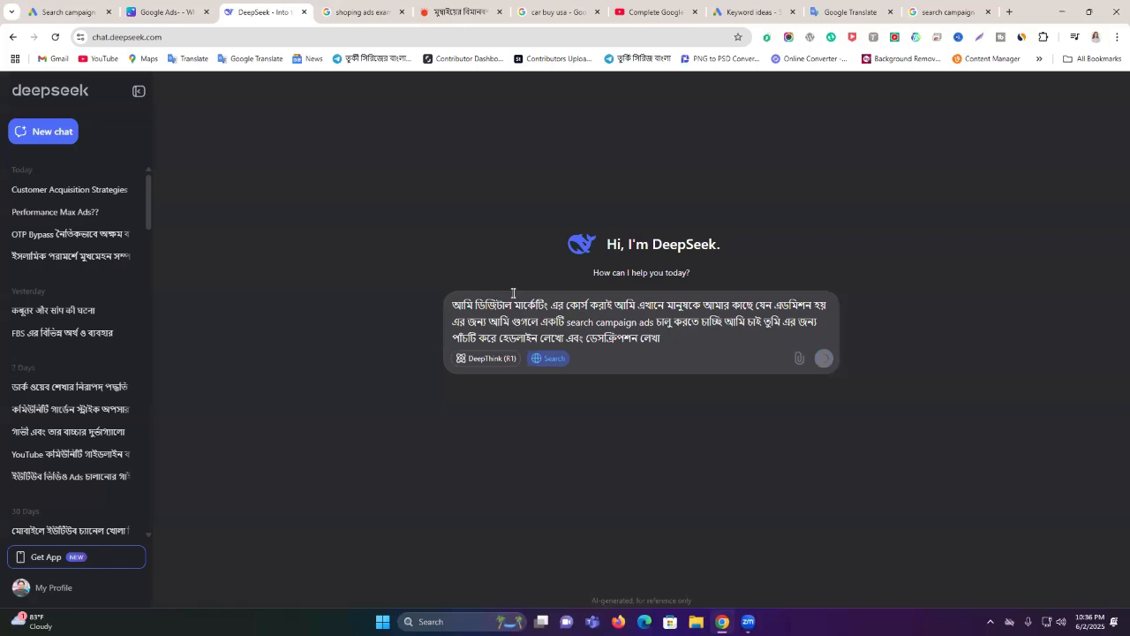
{"action": "key", "text": "Return"}
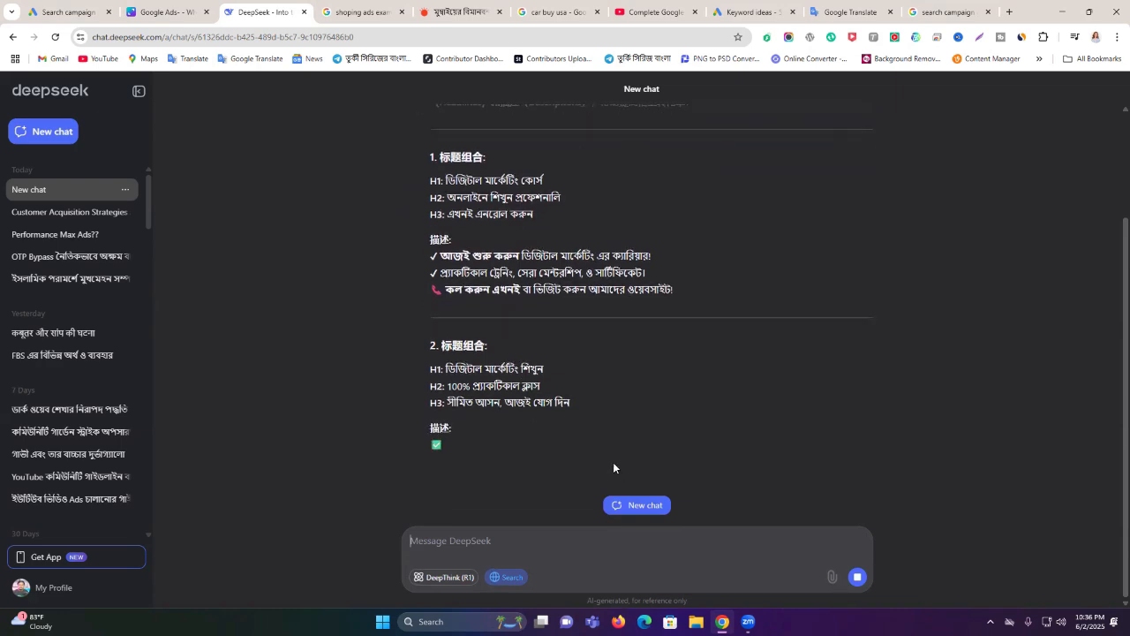
Step: Stop DeepSeek's running answer and send the follow-up request "bangla write"
{"action": "left_click", "coordinate": [855, 576]}
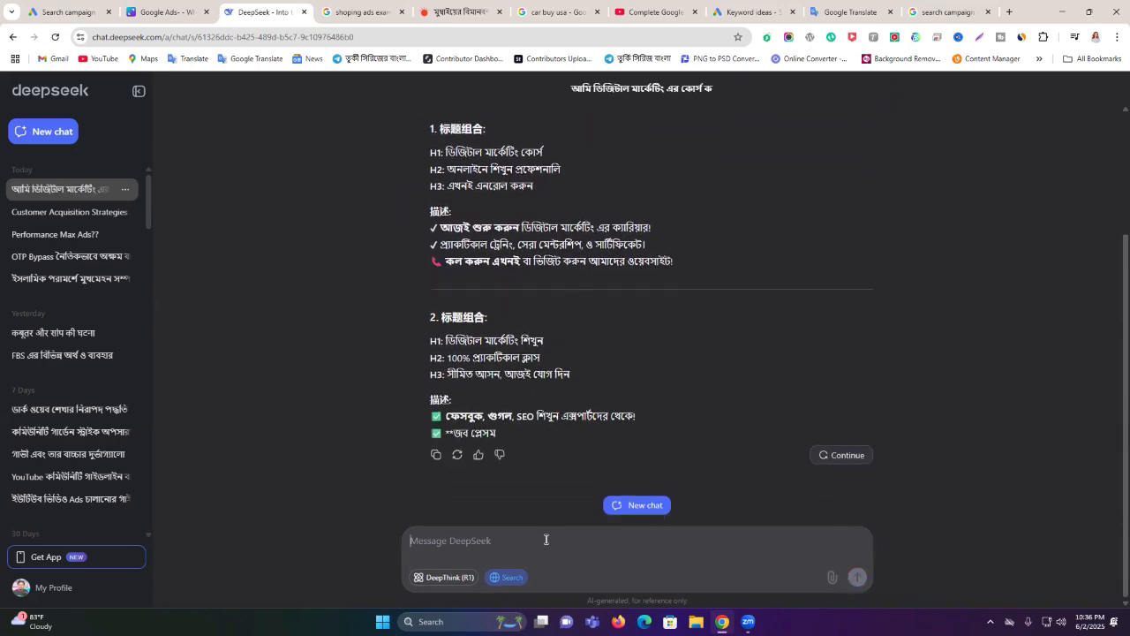
{"action": "type", "text": "ba"}
{"action": "key", "text": "Return"}
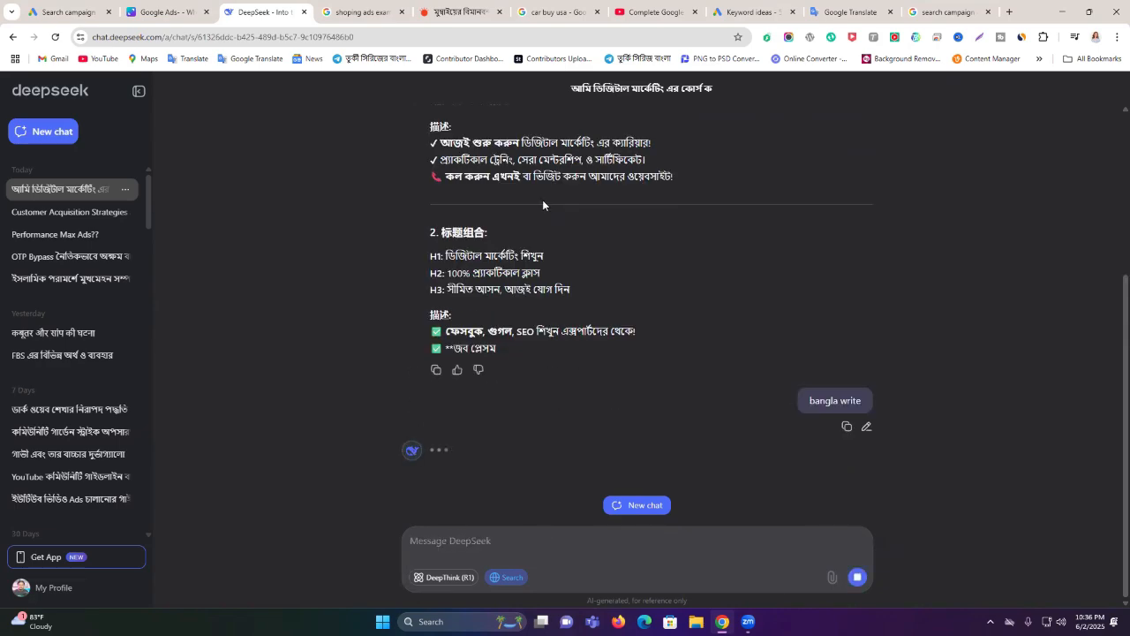
Step: Copy "ডিজিটাল মার্কেটিং শিখুন এখনই!" from DeepSeek's Bengali answer and replace the first headline in Google Ads with it
{"action": "scroll", "coordinate": [542, 199], "scroll_direction": "up", "scroll_amount": 3}
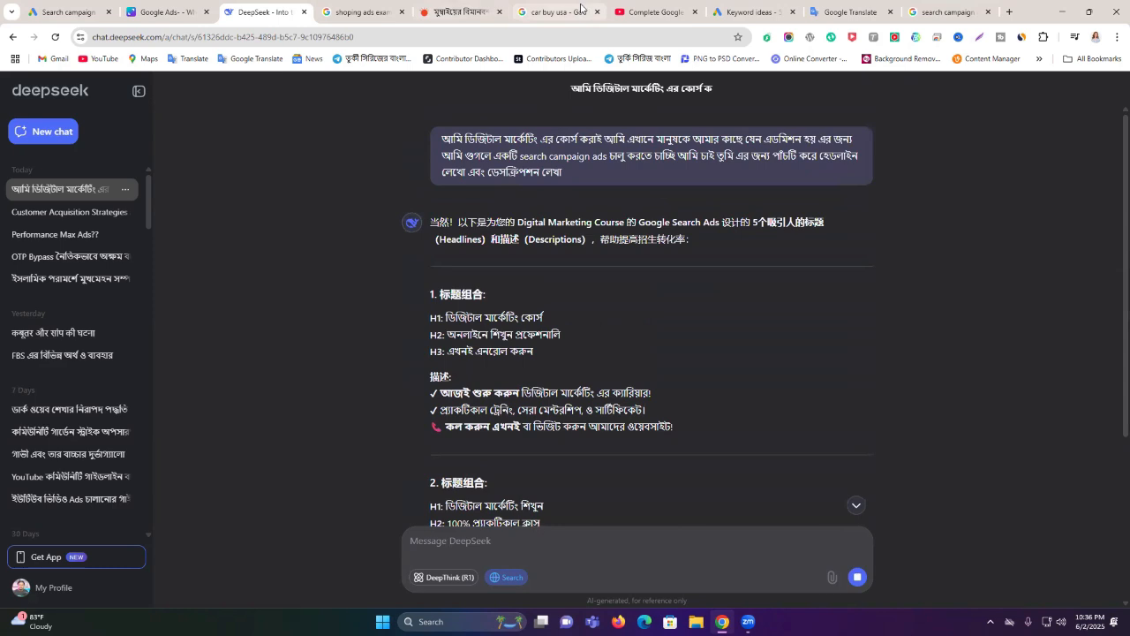
{"action": "scroll", "coordinate": [604, 295], "scroll_direction": "down", "scroll_amount": 3}
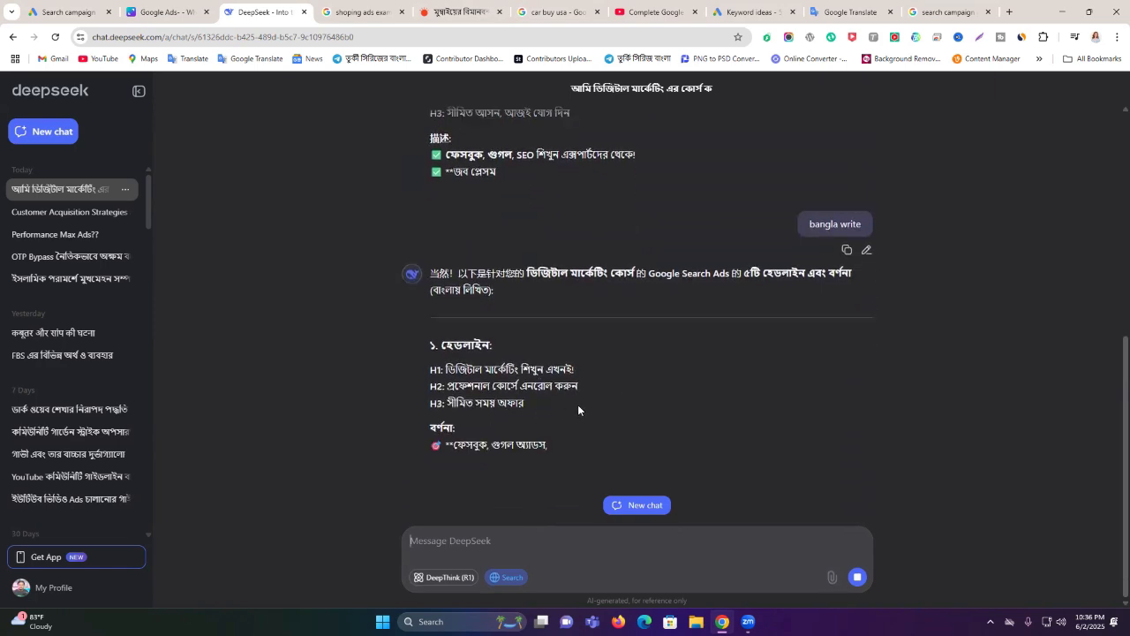
{"action": "mouse_move", "coordinate": [445, 411]}
{"action": "left_mouse_down"}
{"action": "mouse_move", "coordinate": [579, 418]}
{"action": "mouse_move", "coordinate": [447, 410]}
{"action": "left_mouse_up"}
{"action": "key", "text": "ctrl+c"}
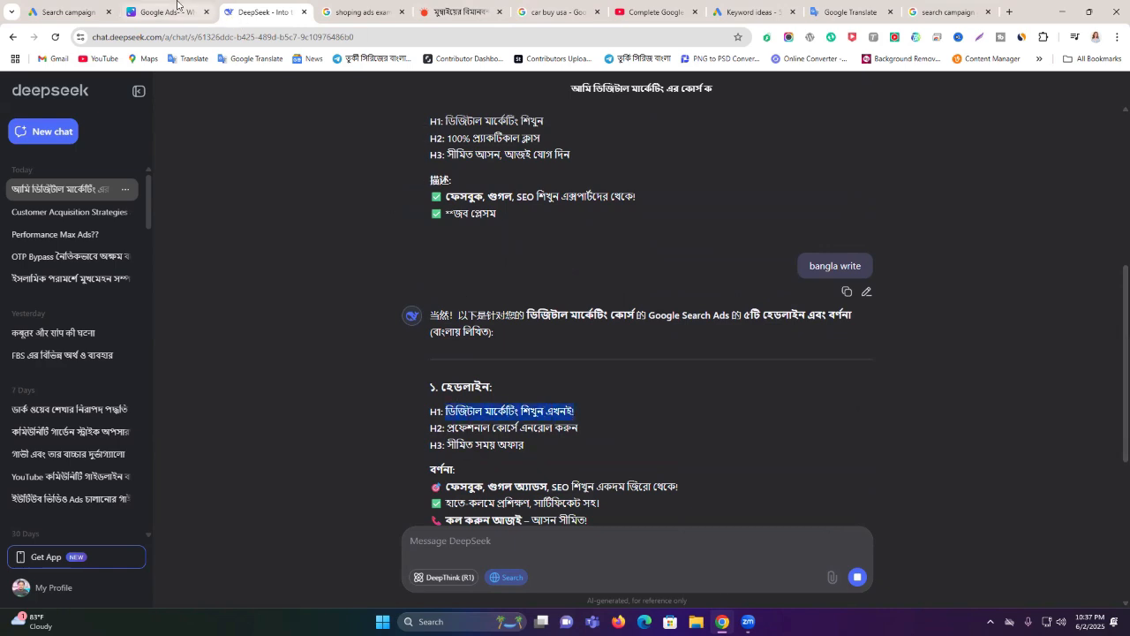
{"action": "left_click", "coordinate": [95, 8]}
{"action": "key", "text": "ctrl+a"}
{"action": "key", "text": "ctrl+v"}
Step: Copy "প্রফেশনাল কোর্সে এনরোল করুন" from DeepSeek and enter it as the ad's second headline
{"action": "left_click", "coordinate": [840, 7]}
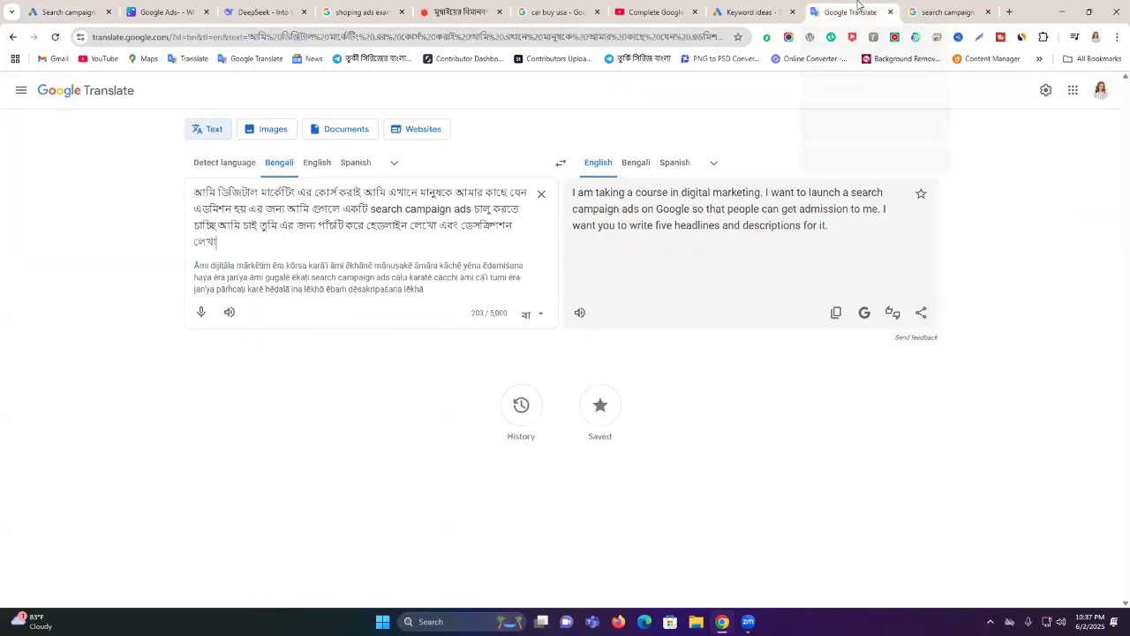
{"action": "left_click", "coordinate": [717, 7]}
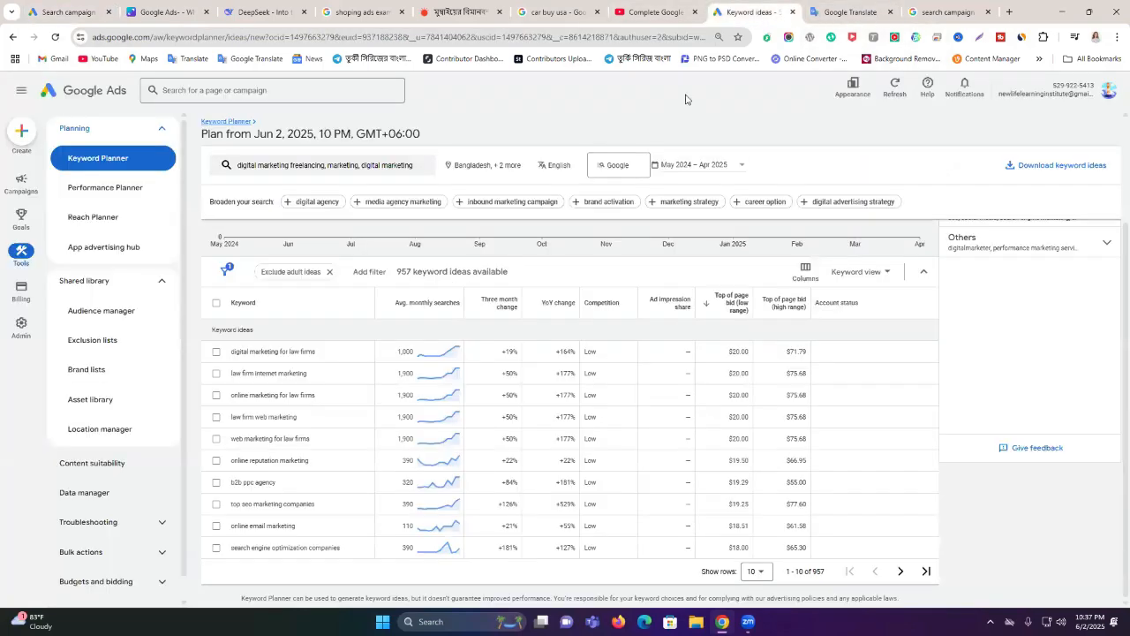
{"action": "left_click", "coordinate": [265, 11]}
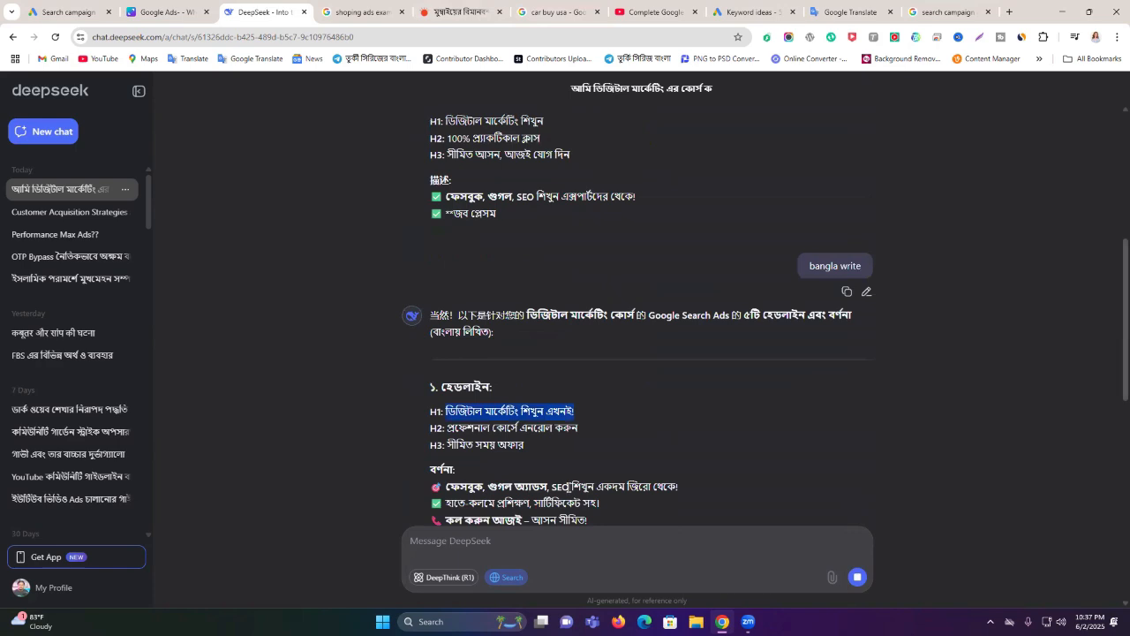
{"action": "triple_click", "coordinate": [532, 427]}
{"action": "left_click", "coordinate": [448, 427]}
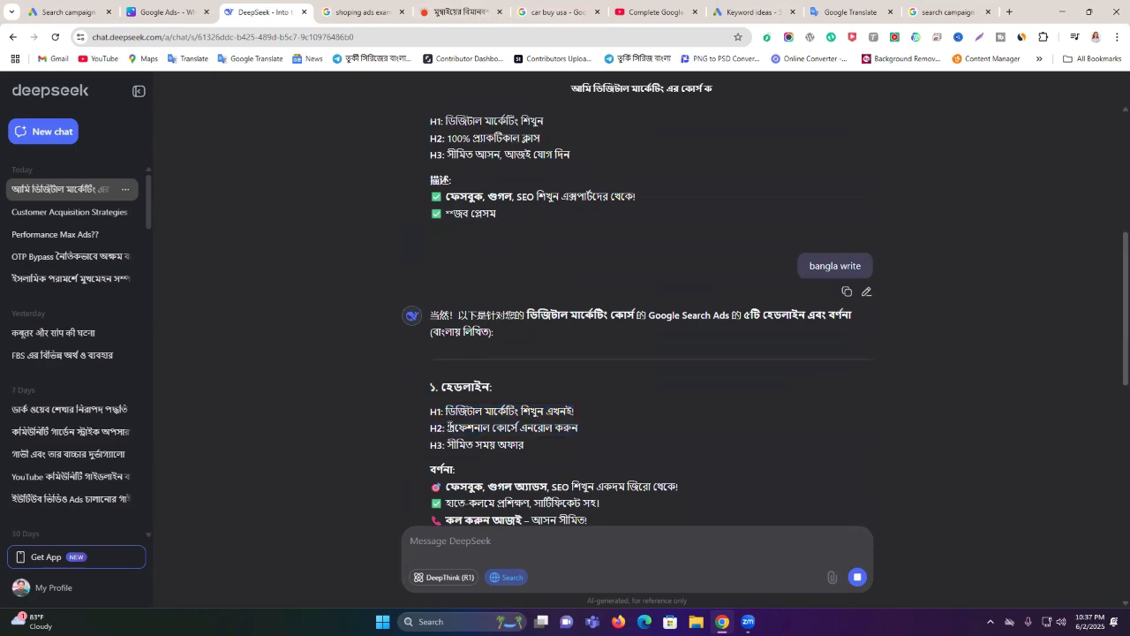
{"action": "left_click_drag", "start_coordinate": [448, 427], "coordinate": [609, 439]}
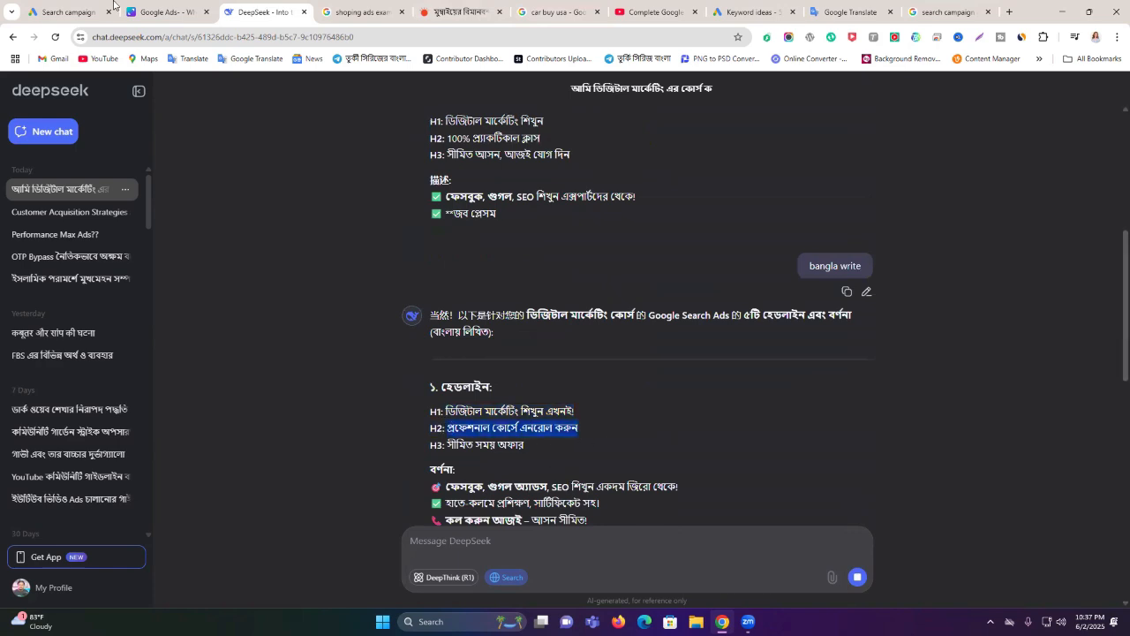
{"action": "key", "text": "ctrl+c"}
{"action": "left_click", "coordinate": [113, 4]}
{"action": "left_click", "coordinate": [360, 416]}
{"action": "key", "text": "ctrl+v"}
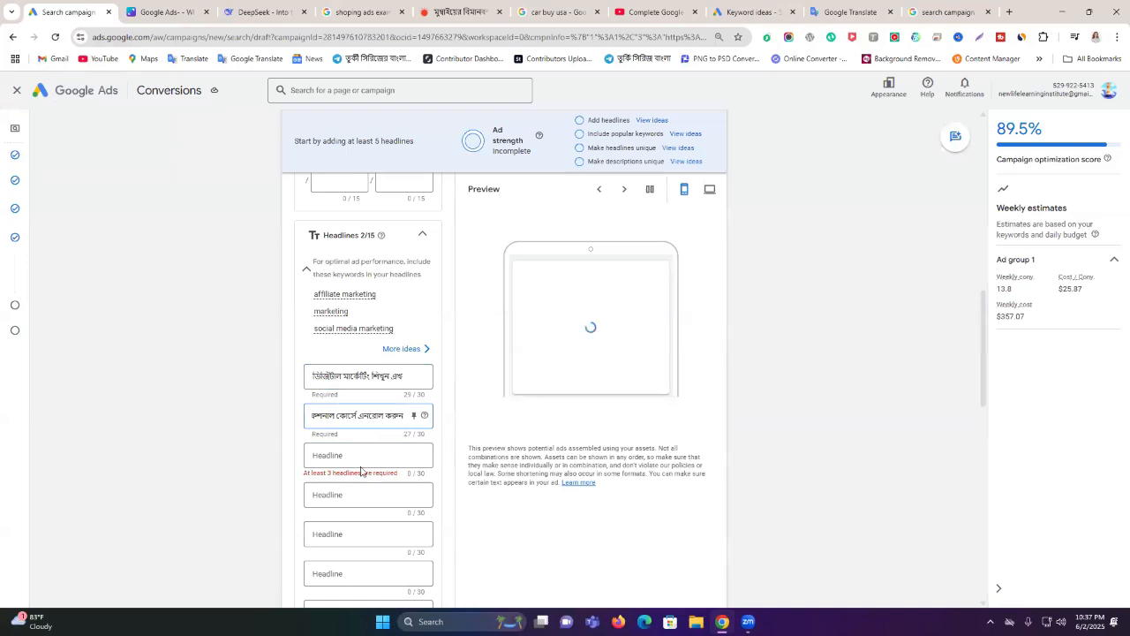
Step: Copy "সীমিত সময় অফার" from DeepSeek and enter it as the ad's third headline
{"action": "left_click", "coordinate": [832, 11]}
{"action": "left_click", "coordinate": [263, 12]}
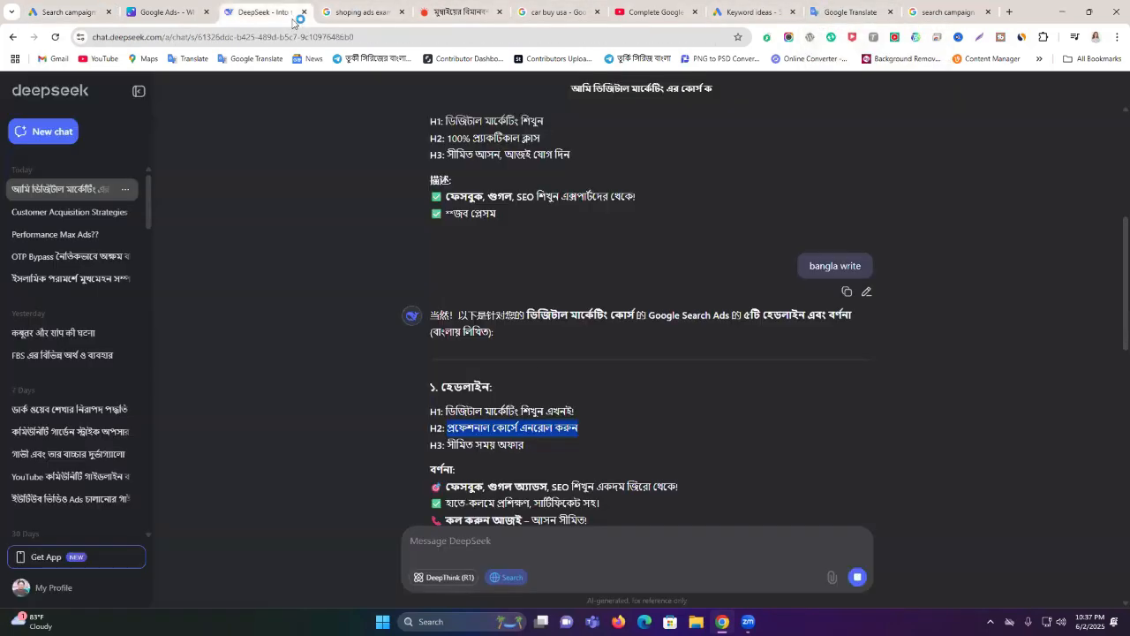
{"action": "left_click_drag", "start_coordinate": [447, 445], "coordinate": [525, 447]}
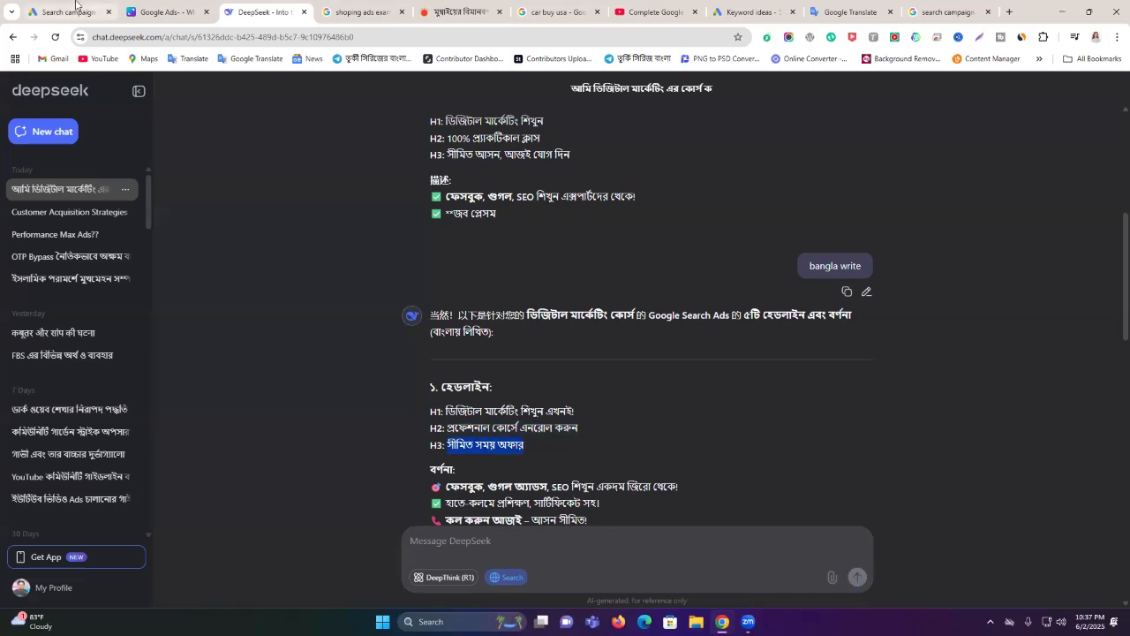
{"action": "left_click", "coordinate": [77, 11]}
{"action": "left_click", "coordinate": [340, 455]}
{"action": "key", "text": "ctrl+v"}
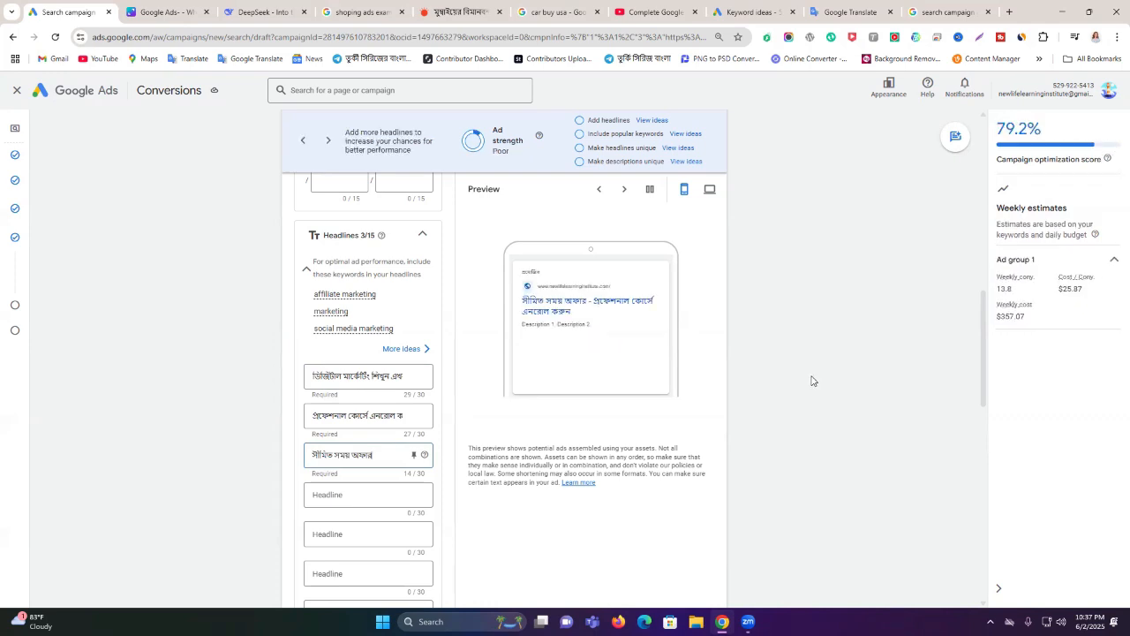
{"action": "scroll", "coordinate": [353, 494], "scroll_direction": "down", "scroll_amount": 1}
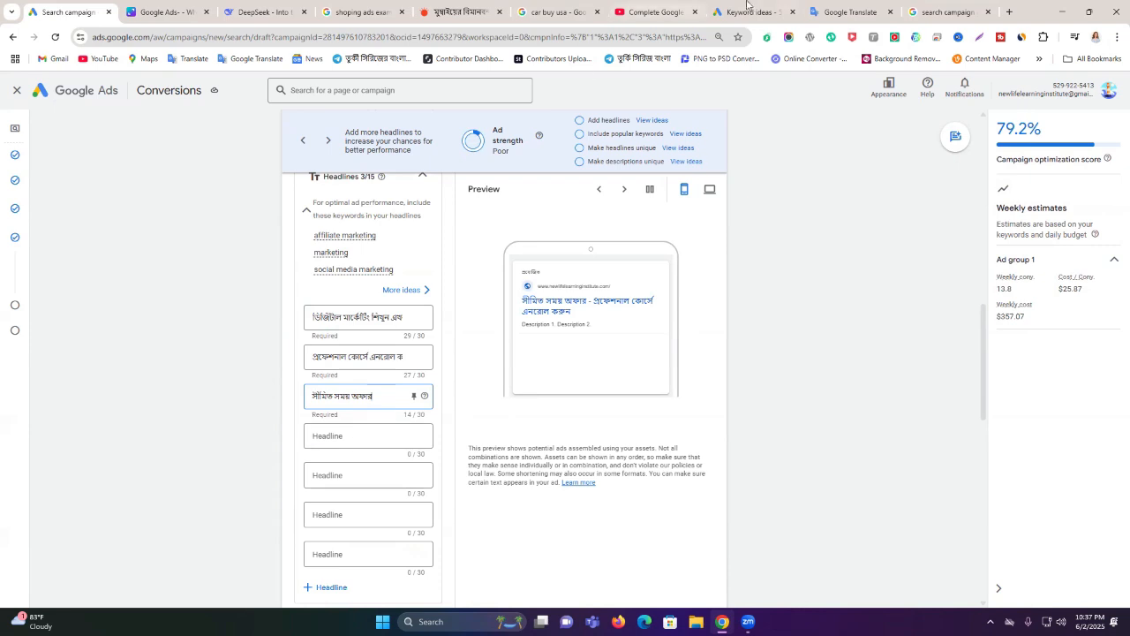
Step: Switch to DeepSeek and send the follow-up request "হেডলাইন 15 write" to get more headlines
{"action": "scroll", "coordinate": [318, 477], "scroll_direction": "down", "scroll_amount": 2}
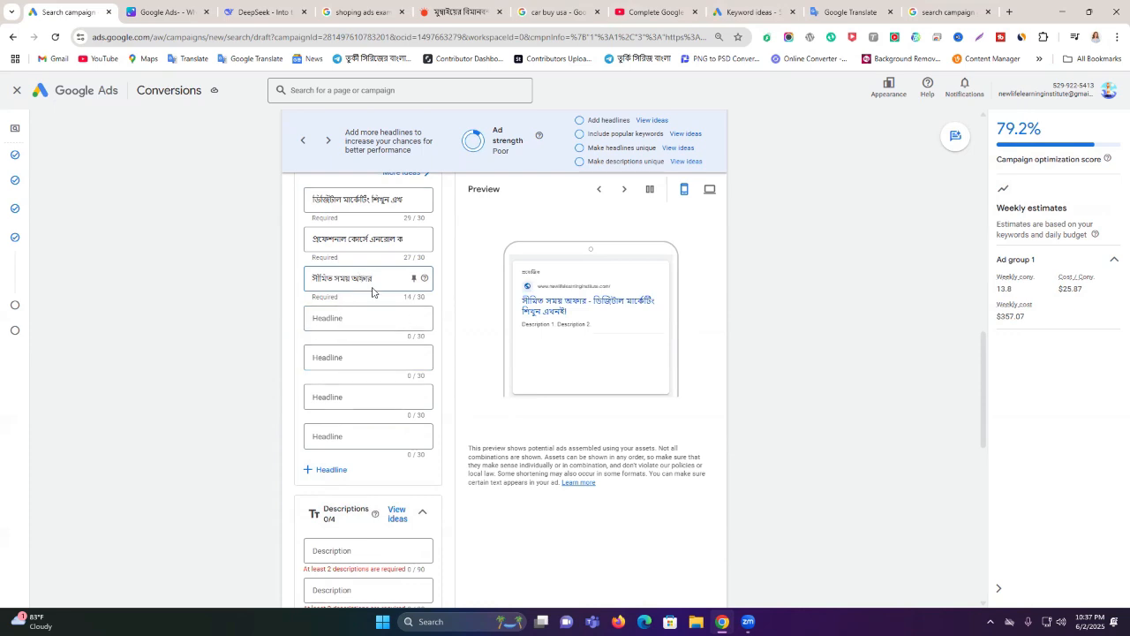
{"action": "scroll", "coordinate": [438, 329], "scroll_direction": "down", "scroll_amount": 3}
{"action": "scroll", "coordinate": [433, 327], "scroll_direction": "down", "scroll_amount": 2}
{"action": "scroll", "coordinate": [424, 328], "scroll_direction": "up", "scroll_amount": 5}
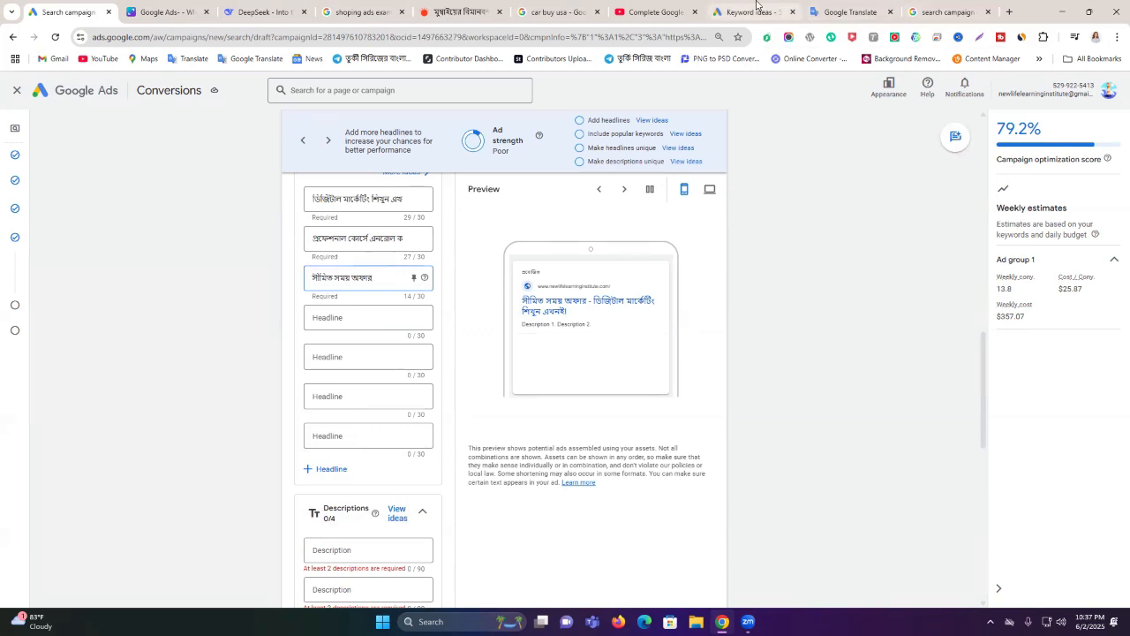
{"action": "left_click", "coordinate": [267, 9]}
{"action": "left_click", "coordinate": [531, 538]}
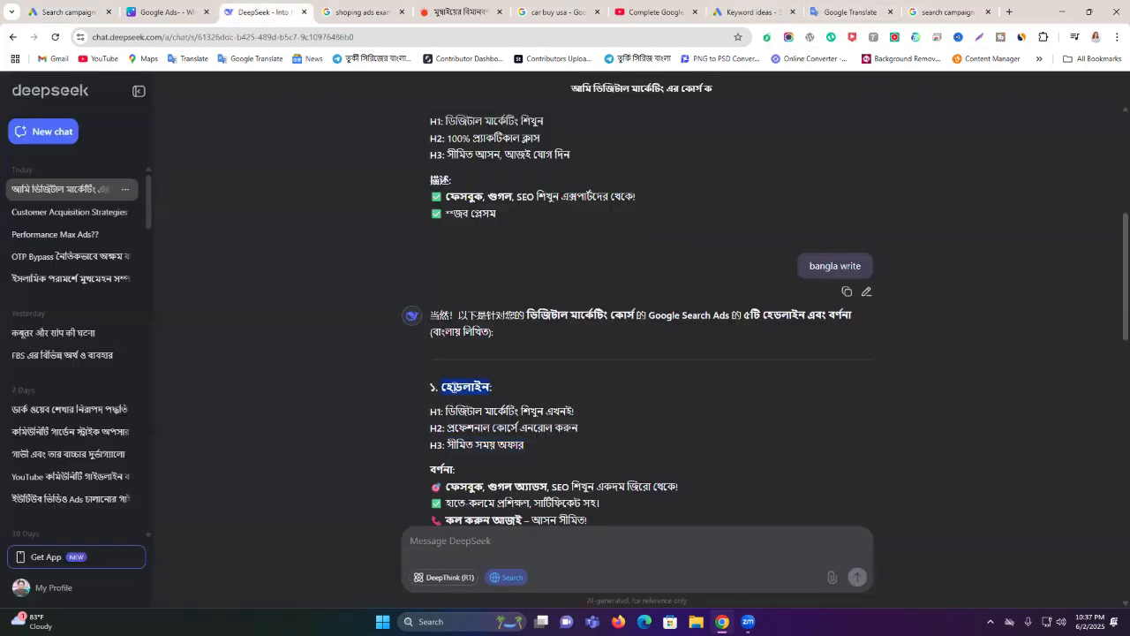
{"action": "key", "text": "ctrl+v"}
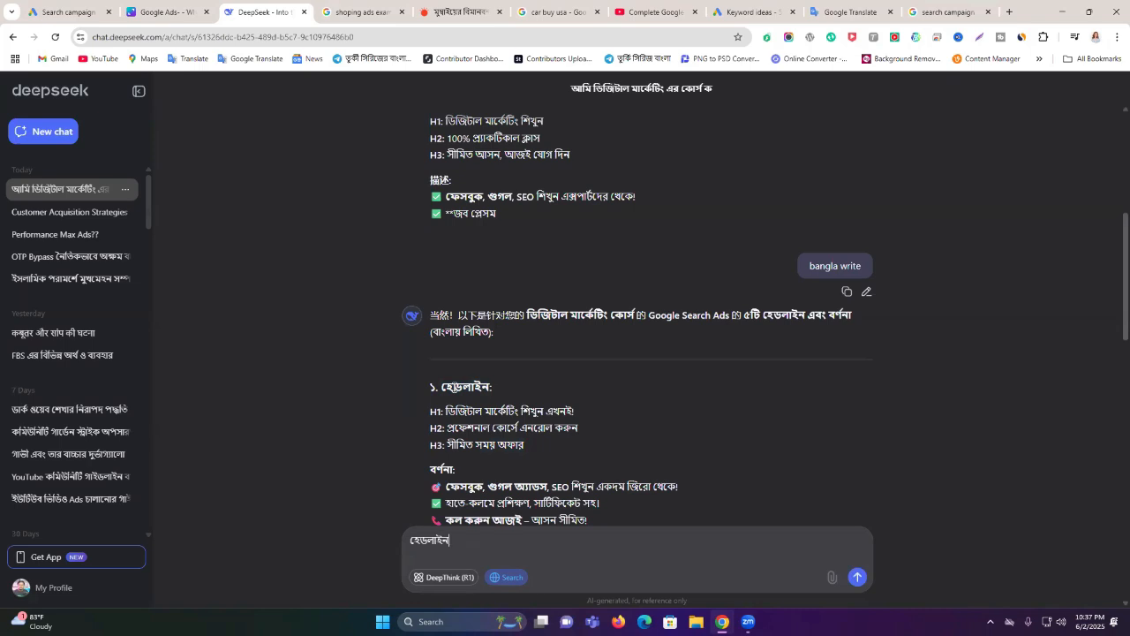
{"action": "type", "text": "15 write"}
{"action": "key", "text": "Return"}
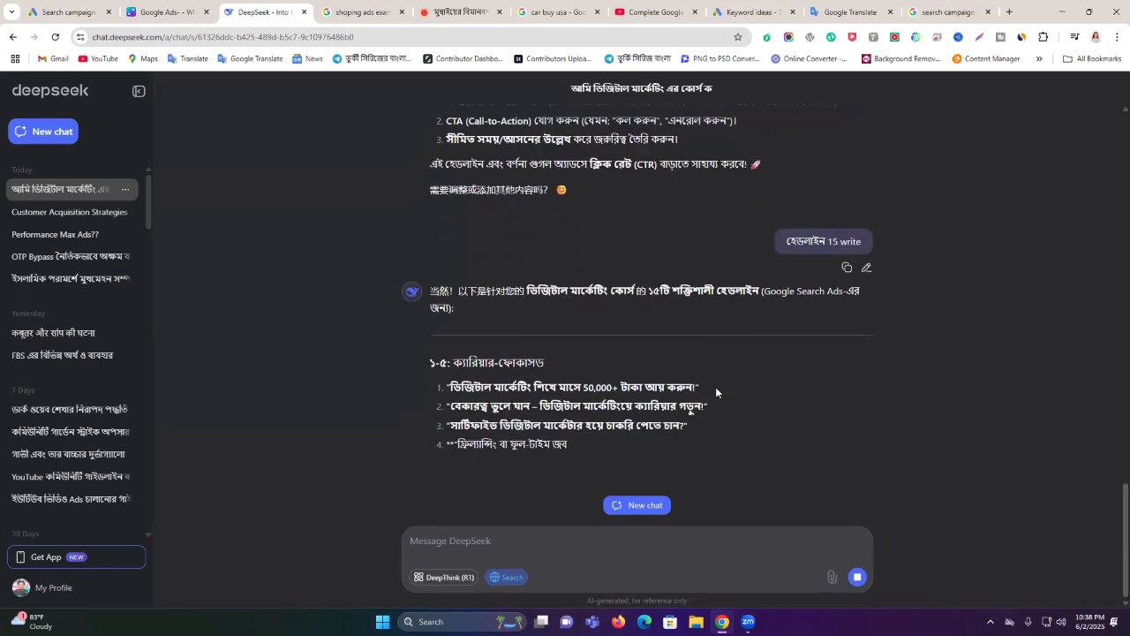
Step: Open the original digital marketing course prompt in the DeepSeek chat for editing
{"action": "scroll", "coordinate": [715, 379], "scroll_direction": "up", "scroll_amount": 10}
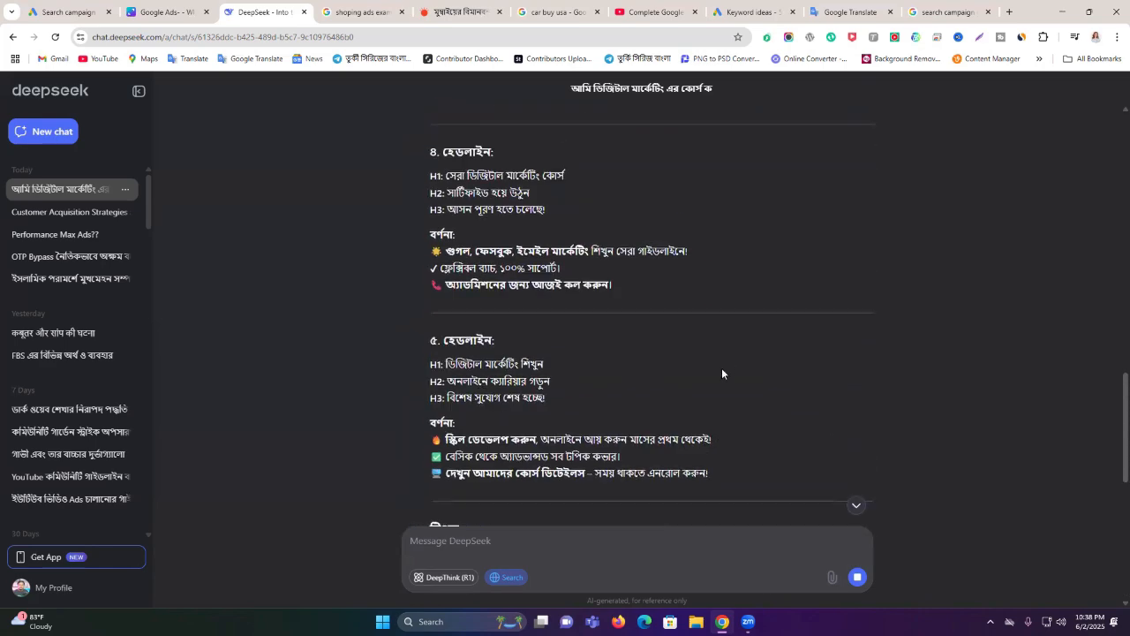
{"action": "scroll", "coordinate": [725, 358], "scroll_direction": "up", "scroll_amount": 10}
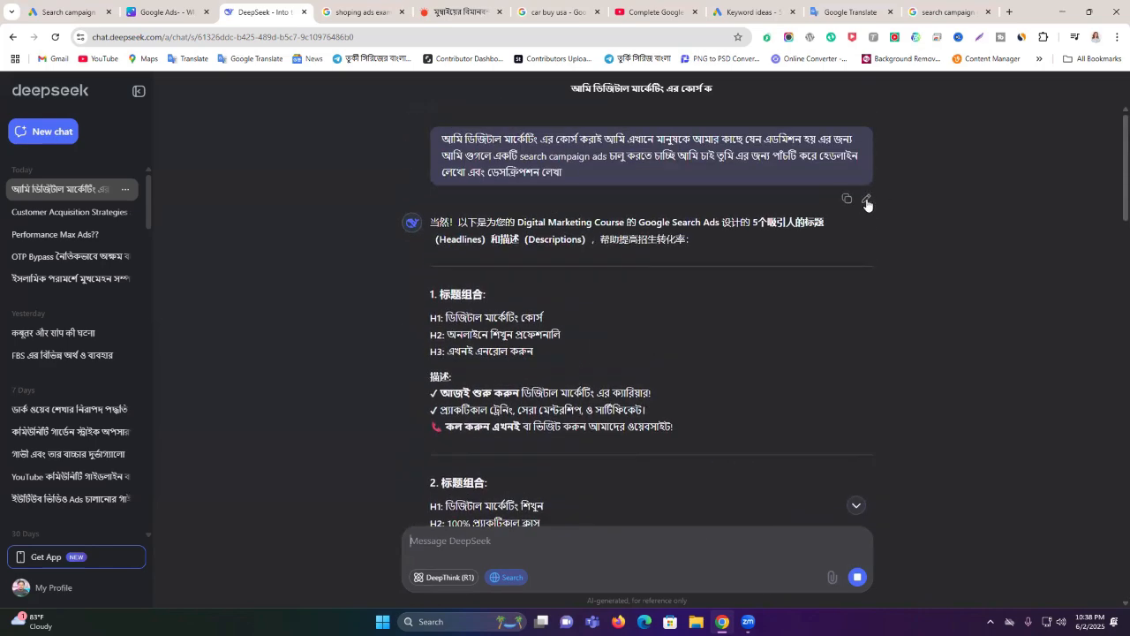
{"action": "left_click", "coordinate": [866, 200]}
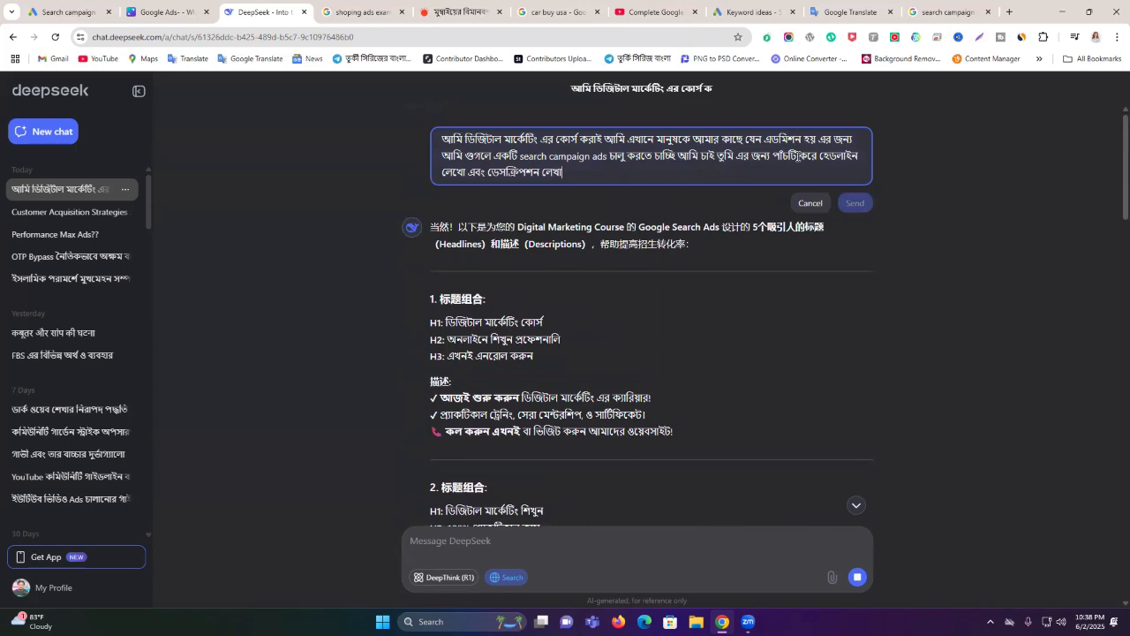
{"action": "double_click", "coordinate": [786, 157]}
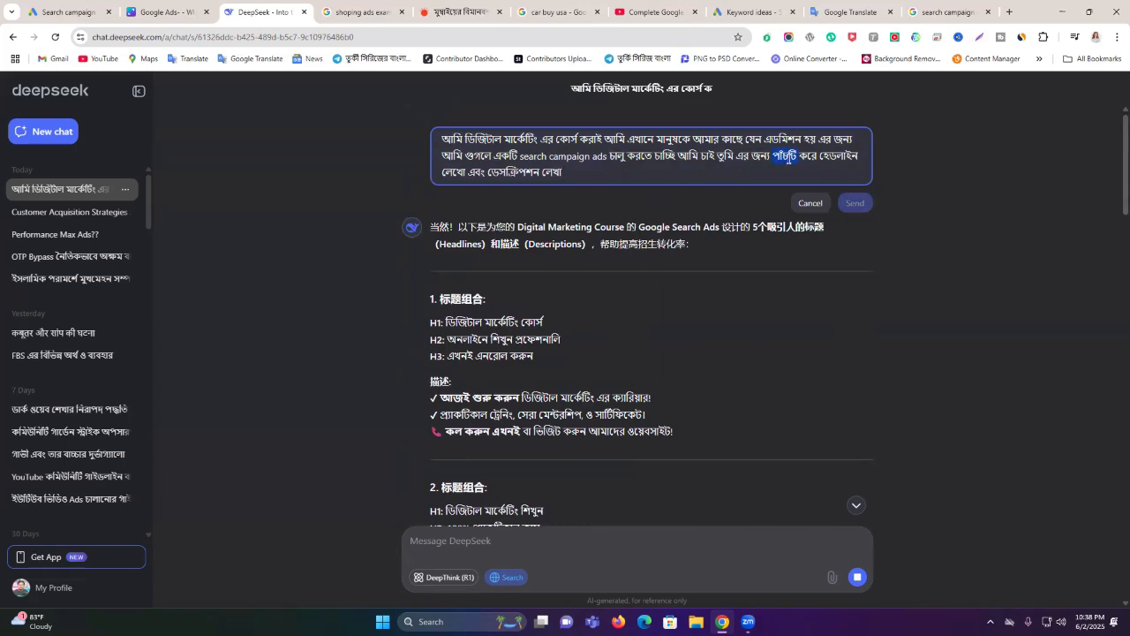
{"action": "type", "text": "হেডলাইন"}
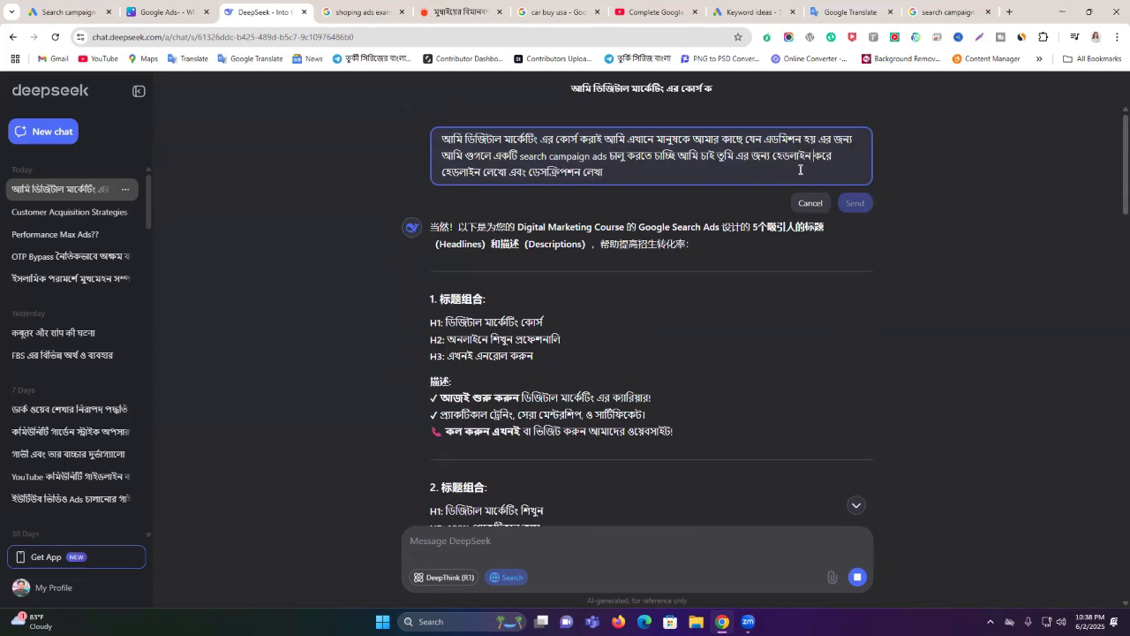
{"action": "left_click", "coordinate": [791, 155]}
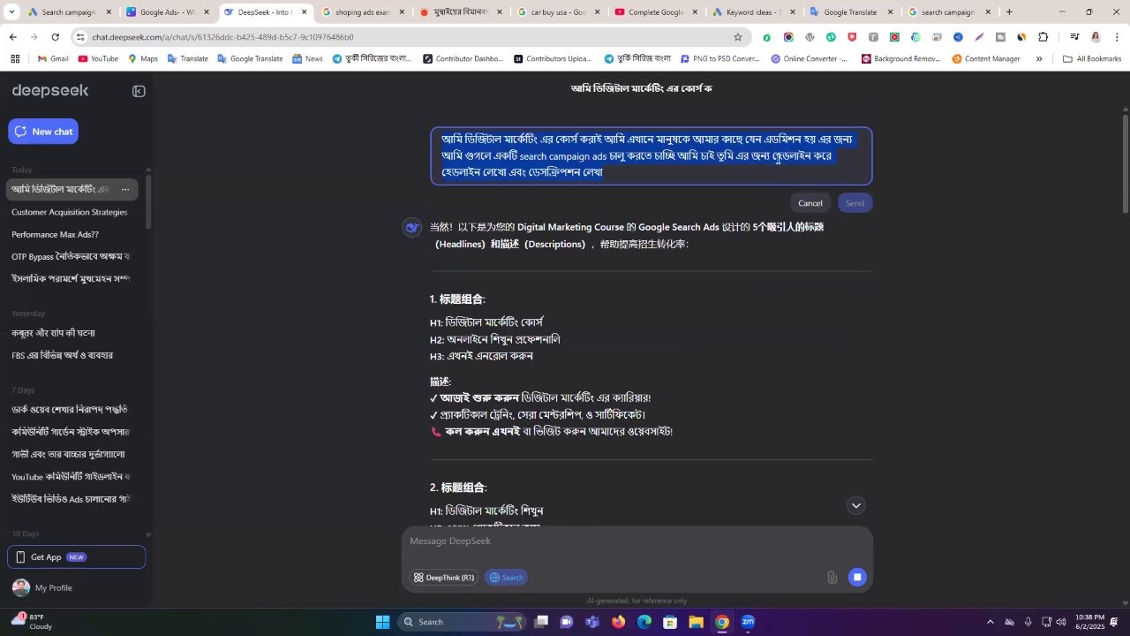
{"action": "double_click", "coordinate": [799, 157]}
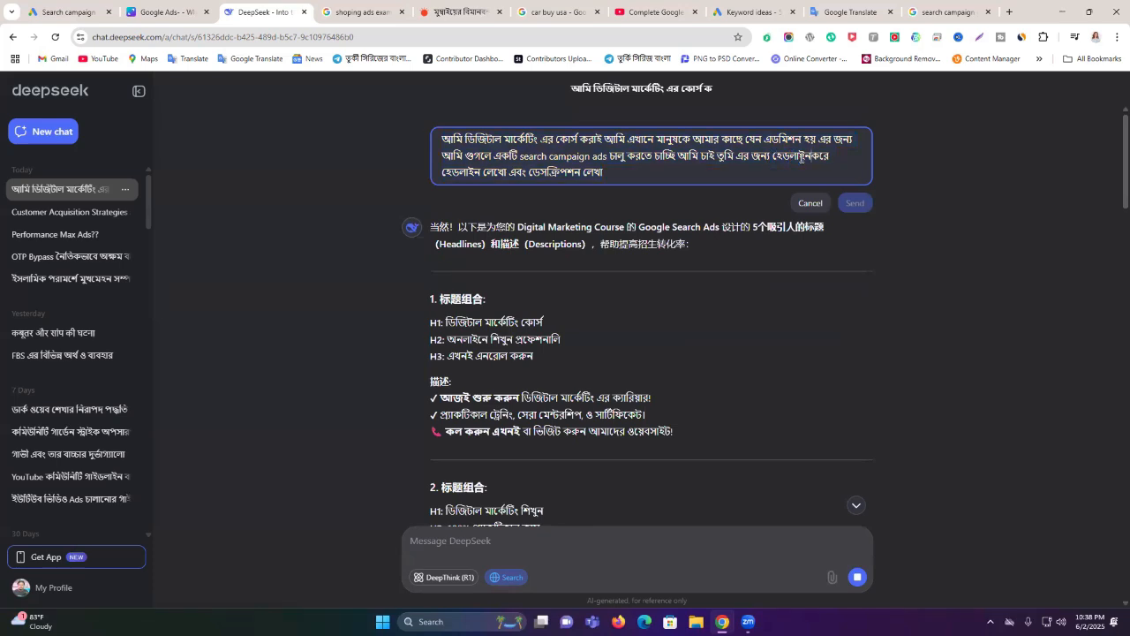
{"action": "key", "text": "ctrl+z"}
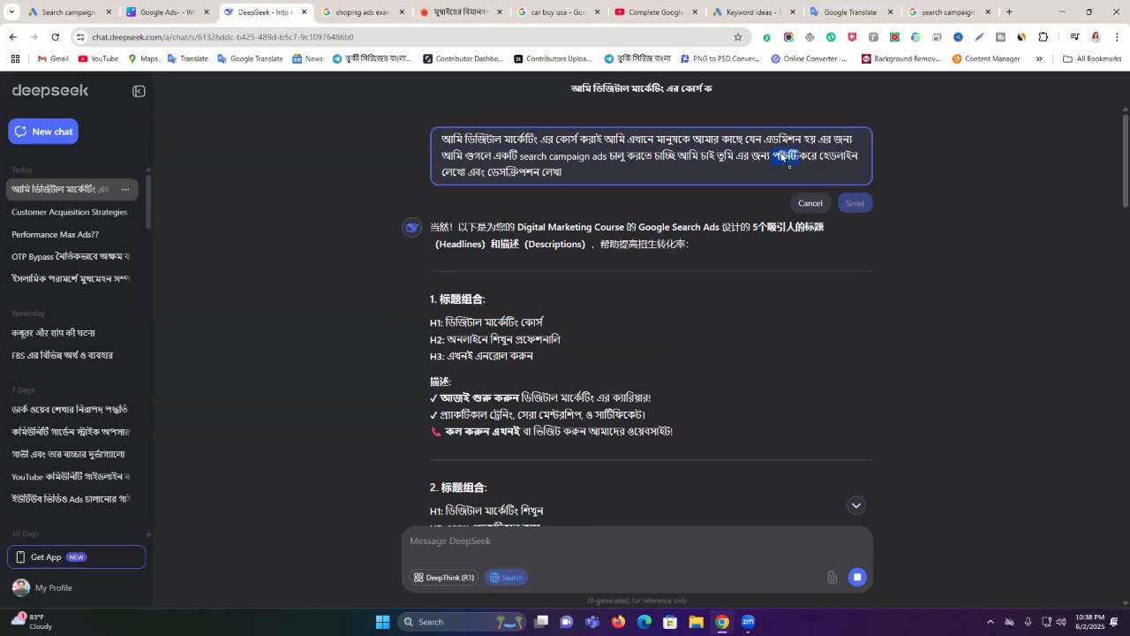
Step: Change the requested headline count from "পাঁচটি" to "10টি" in the prompt and resend it
{"action": "left_click", "coordinate": [788, 155]}
{"action": "left_click_drag", "start_coordinate": [789, 155], "coordinate": [774, 156]}
{"action": "type", "text": "10"}
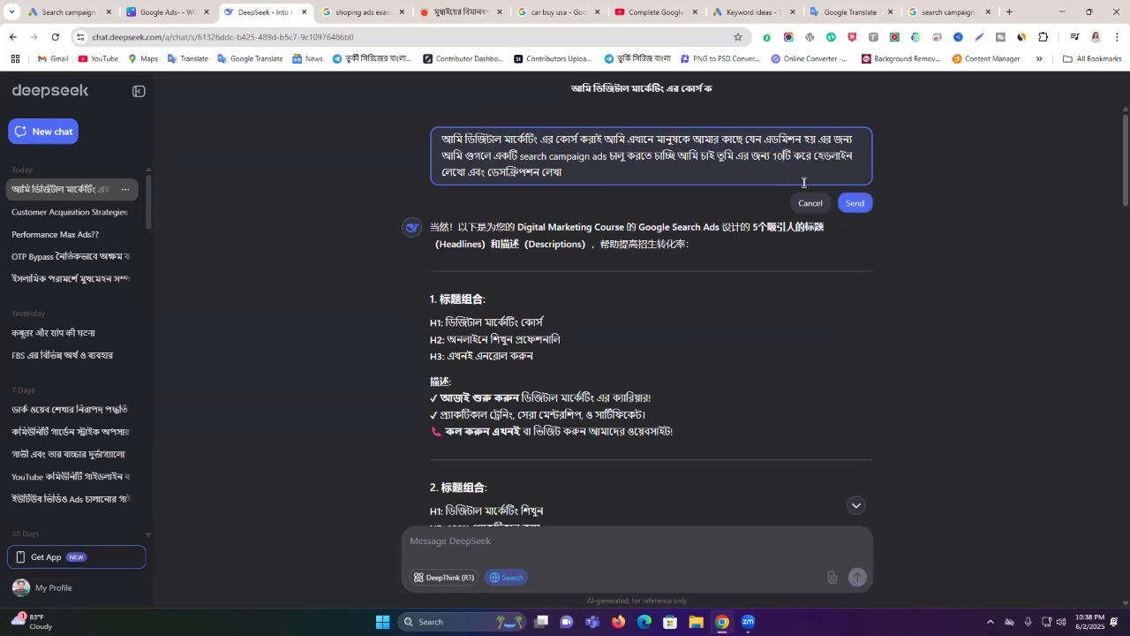
{"action": "left_click", "coordinate": [853, 204]}
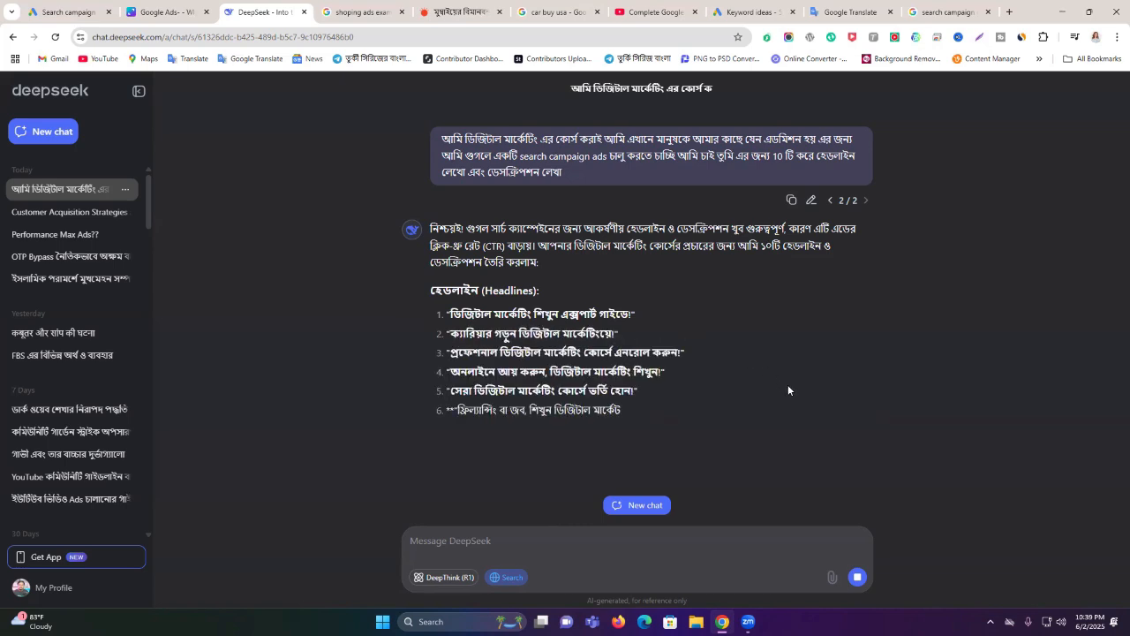
Step: Copy "সেরা ডিজিটাল মার্কেটিং কোর্সে ভর্তি হোন" from DeepSeek and enter it as the fourth headline in Google Ads
{"action": "left_click_drag", "start_coordinate": [451, 390], "coordinate": [639, 368]}
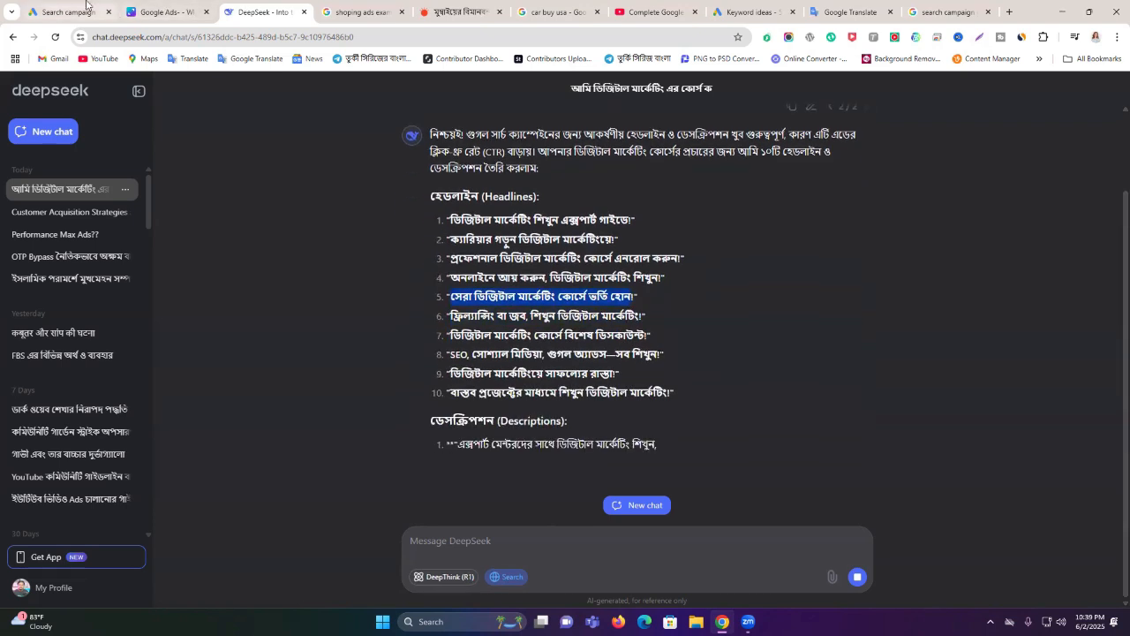
{"action": "left_click", "coordinate": [53, 11]}
{"action": "left_click", "coordinate": [359, 317]}
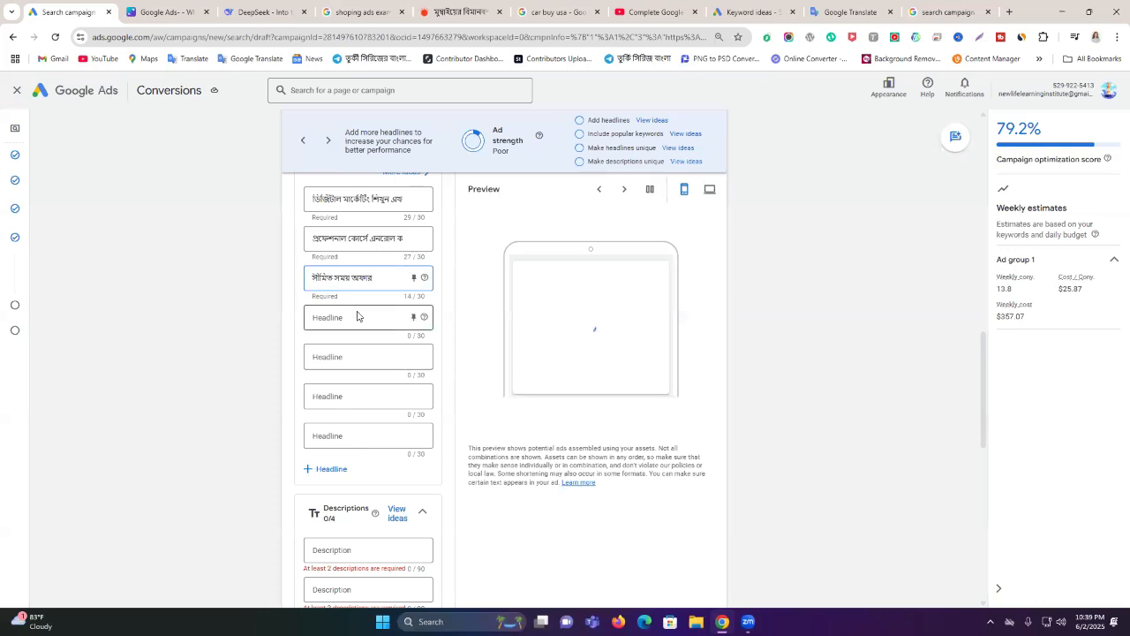
{"action": "key", "text": "ctrl+v"}
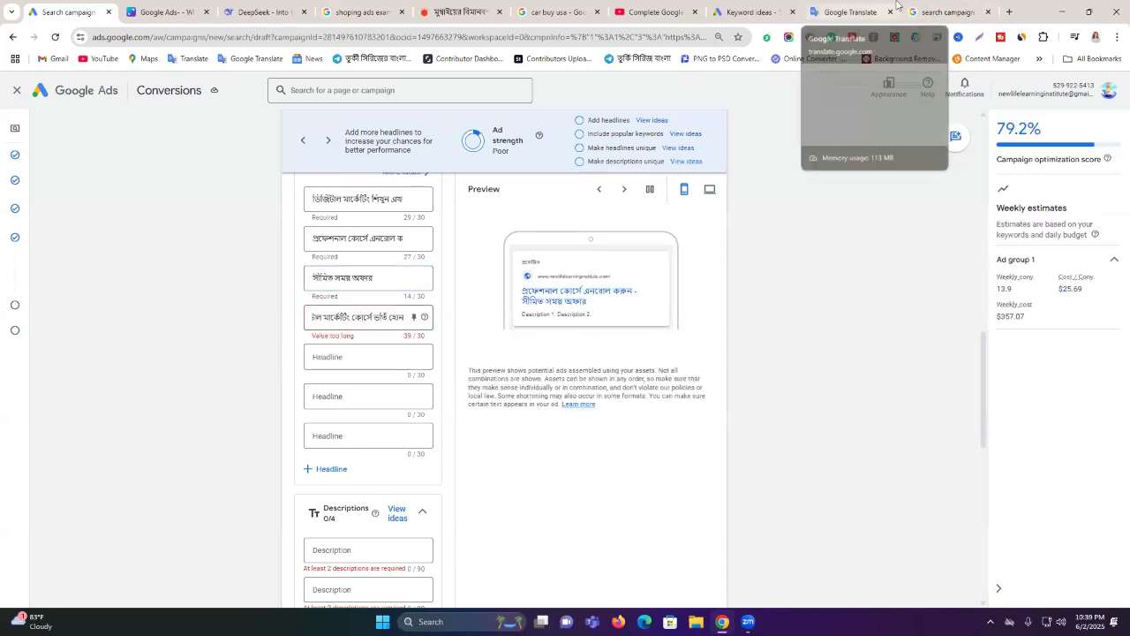
Step: In Google Translate, set the headline count in the Bengali prompt to ১০ and copy the whole prompt
{"action": "left_click", "coordinate": [850, 8]}
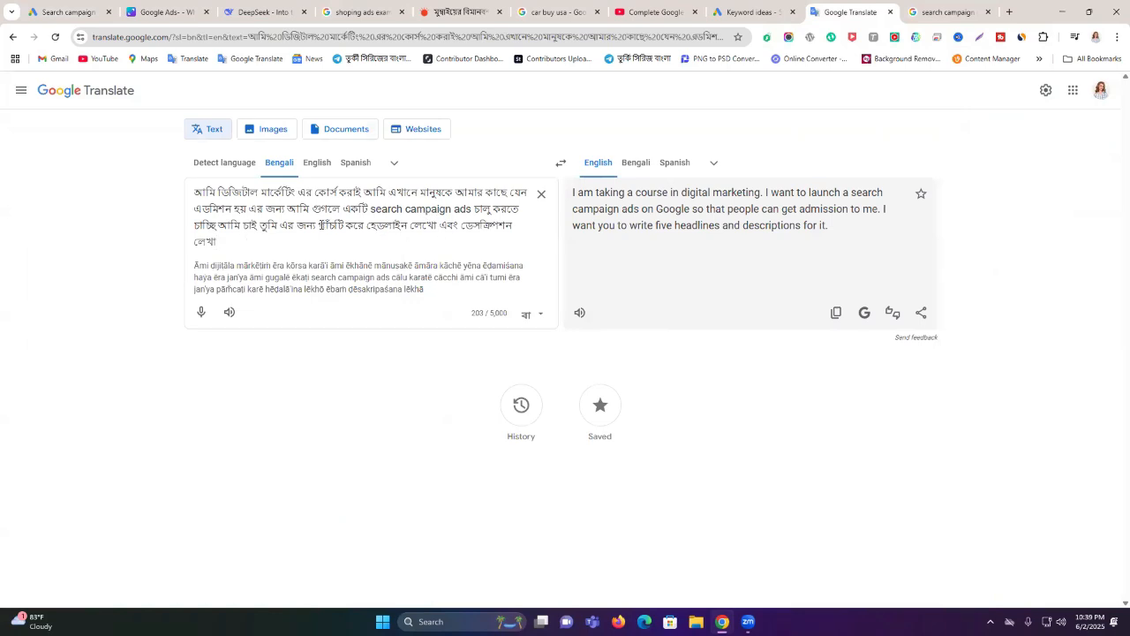
{"action": "type", "text": "১০"}
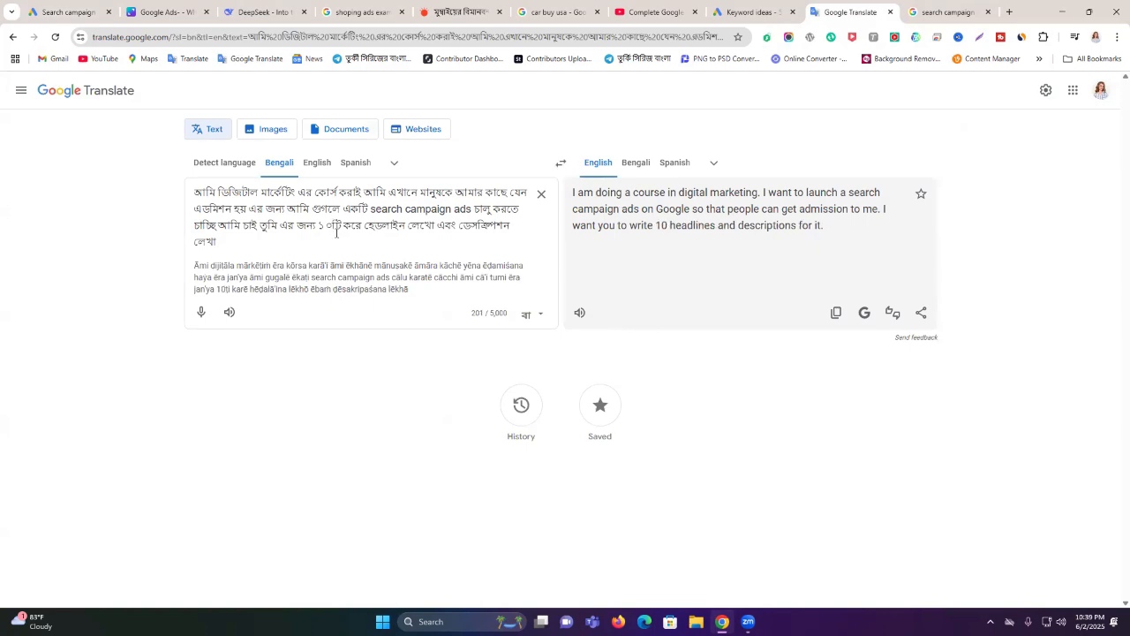
{"action": "key", "text": "ctrl+a"}
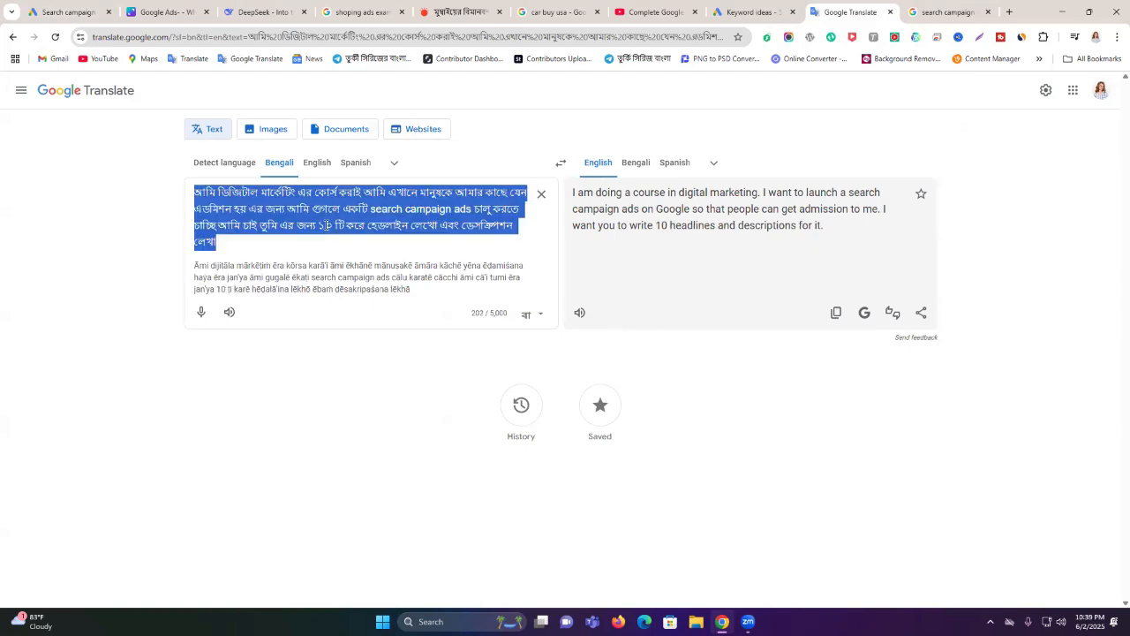
{"action": "key", "text": "ctrl+3"}
Step: Start a new DeepSeek chat and send the copied Bengali prompt asking for ১০ headlines and descriptions
{"action": "left_click", "coordinate": [169, 5]}
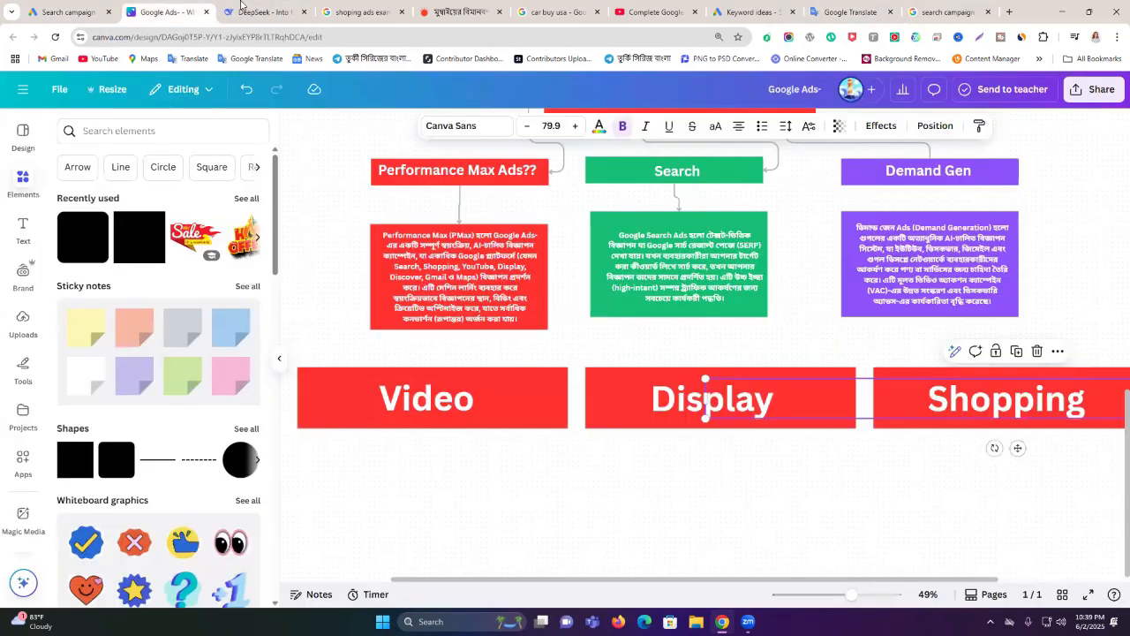
{"action": "left_click", "coordinate": [262, 11]}
{"action": "left_click", "coordinate": [71, 138]}
{"action": "left_click", "coordinate": [524, 328]}
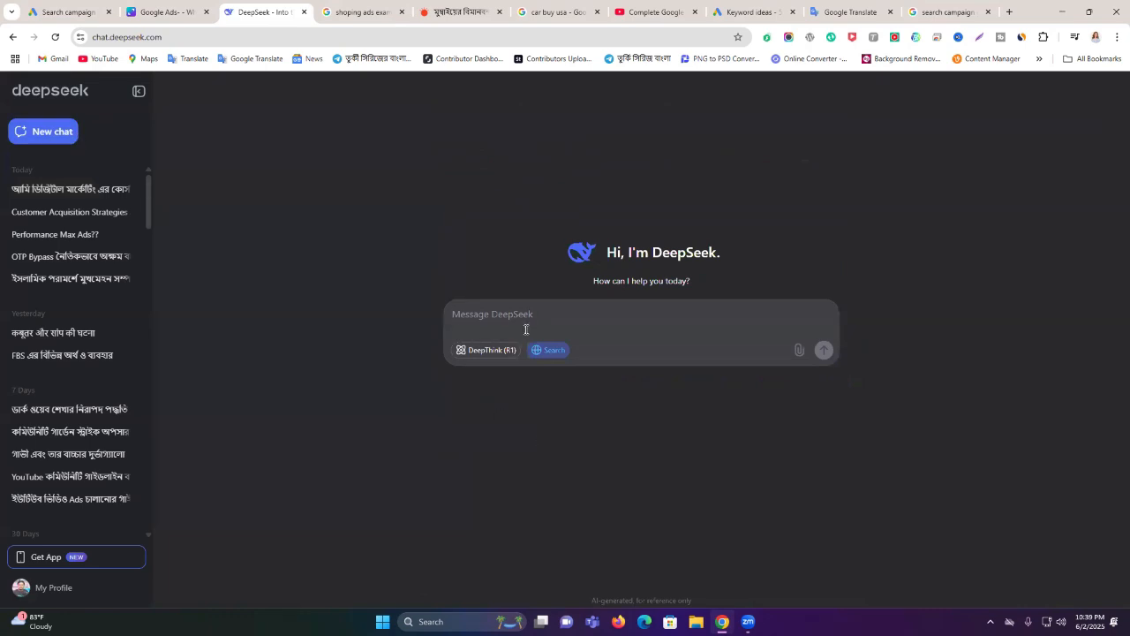
{"action": "type", "text": "আমি ডিজিটাল মার্কেটিং এর কোর্স করাই আমি এখানে মানুষকে আমার কাছে যেন এডমিশন হয় এর জন্য আমি গুগলে একটি search campaign ads চালু করতে চাচ্ছি আমি চাই তুমি এর জন্য ১০ টি করে হেডলাইন লেখো এবং ডেসক্রিপশন লেখো"}
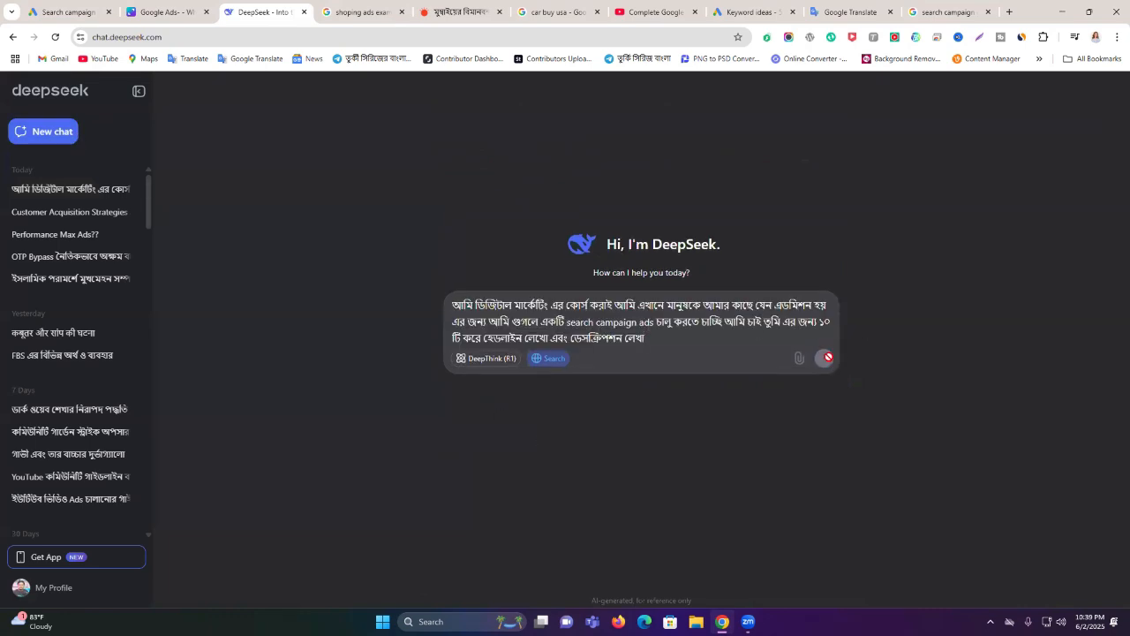
{"action": "left_click", "coordinate": [828, 356]}
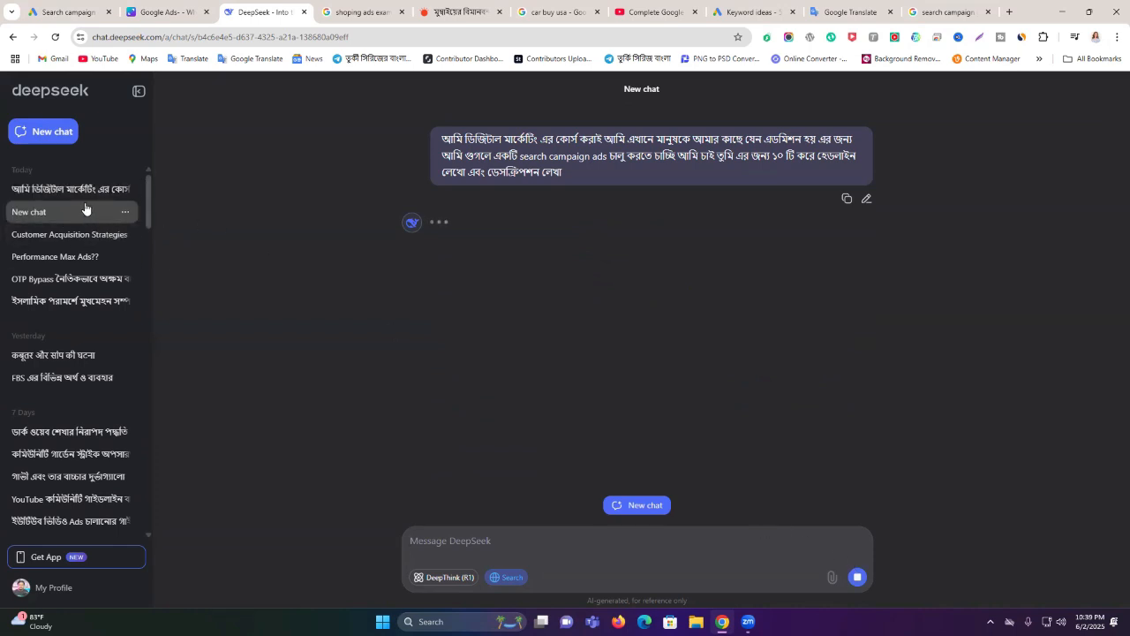
Step: Stop DeepSeek's pending answer, continue it, and read through the generated headlines and descriptions
{"action": "left_click", "coordinate": [853, 580]}
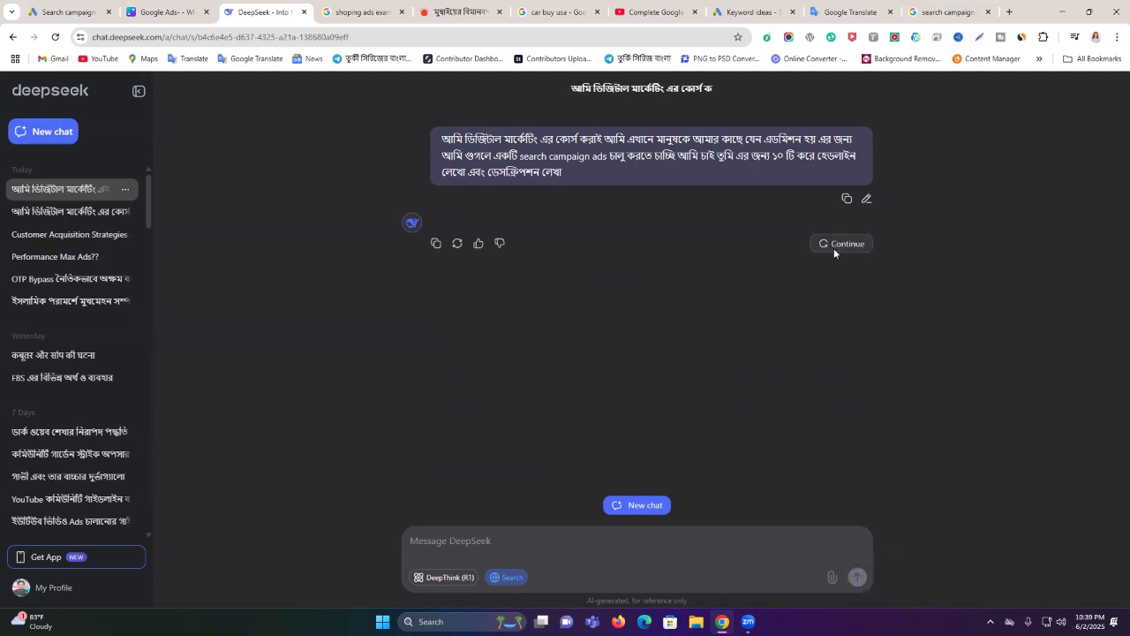
{"action": "left_click", "coordinate": [833, 248]}
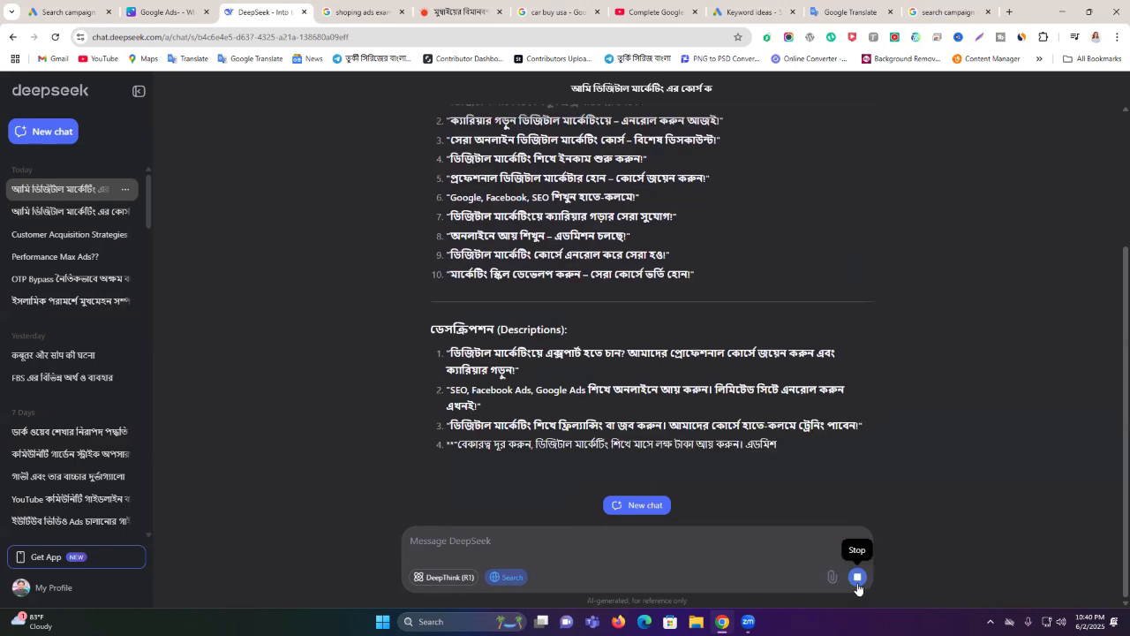
{"action": "scroll", "coordinate": [765, 512], "scroll_direction": "up", "scroll_amount": 2}
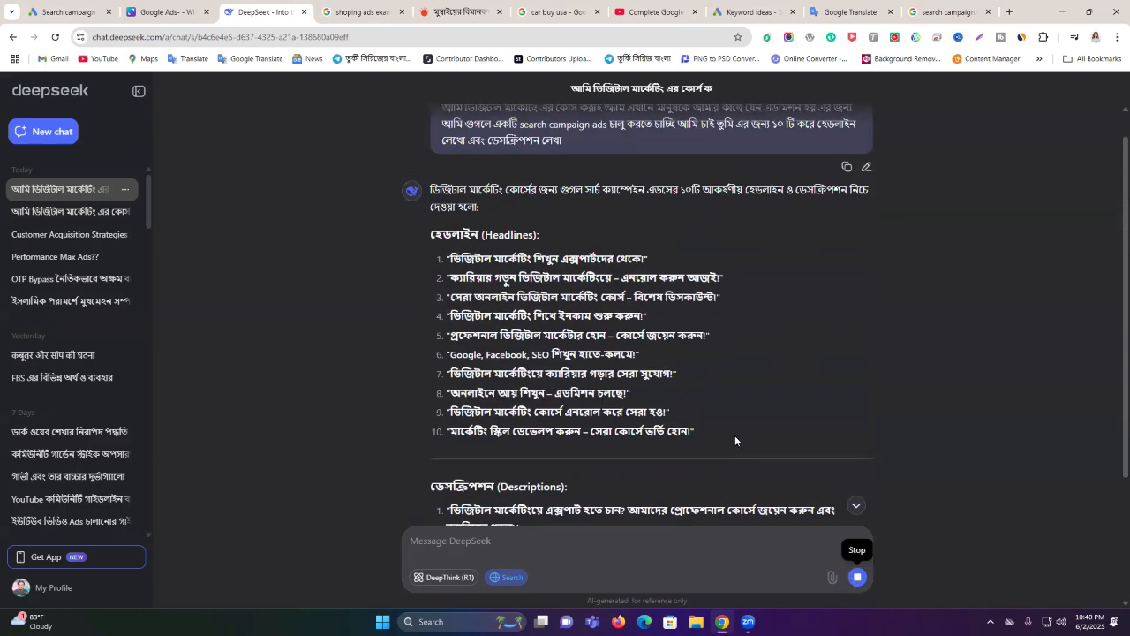
{"action": "scroll", "coordinate": [735, 435], "scroll_direction": "down", "scroll_amount": 3}
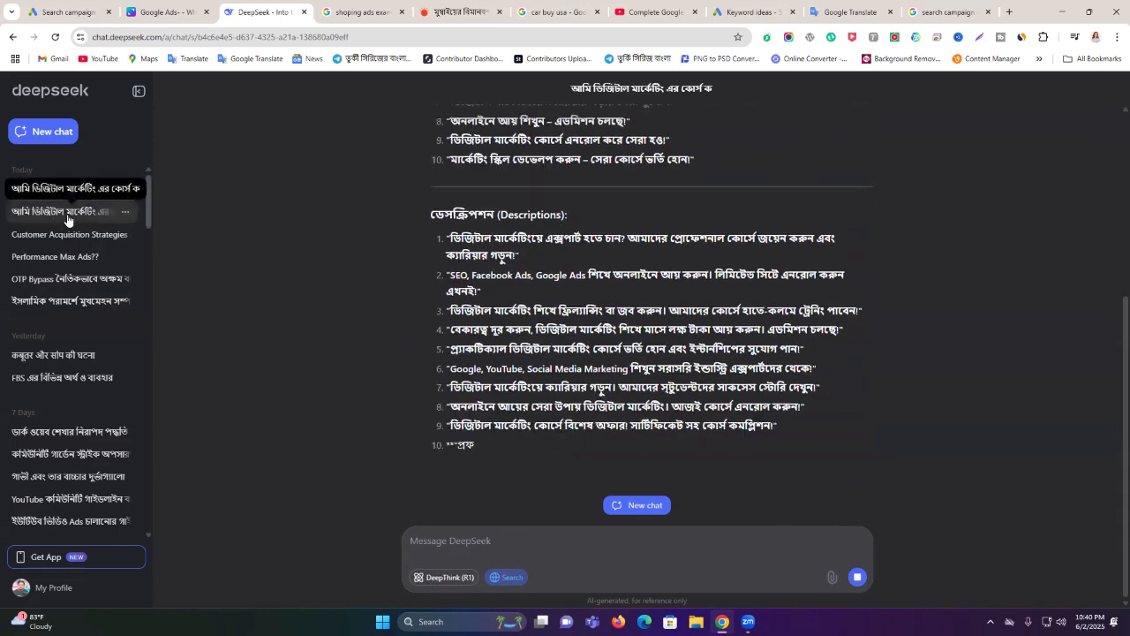
Step: Replace the fourth headline in Google Ads with DeepSeek's "অনলাইনে আয় শিখুন – এডমিশন চলছে!", removing the dash and shortening it to 30 characters
{"action": "scroll", "coordinate": [506, 185], "scroll_direction": "up", "scroll_amount": 2}
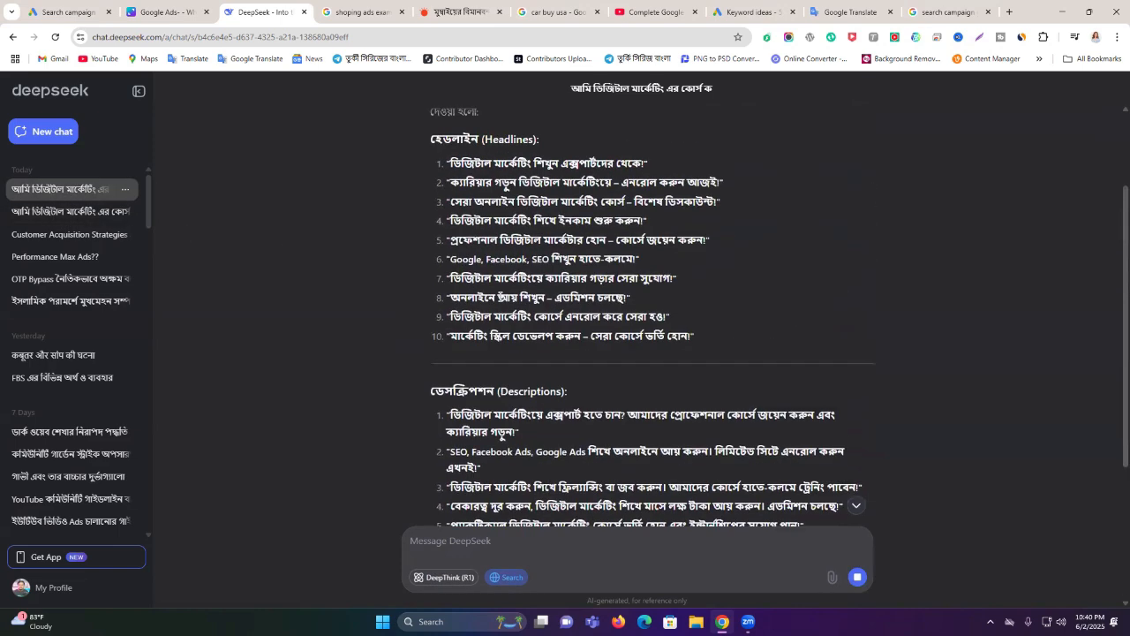
{"action": "left_click_drag", "start_coordinate": [448, 296], "coordinate": [608, 294]}
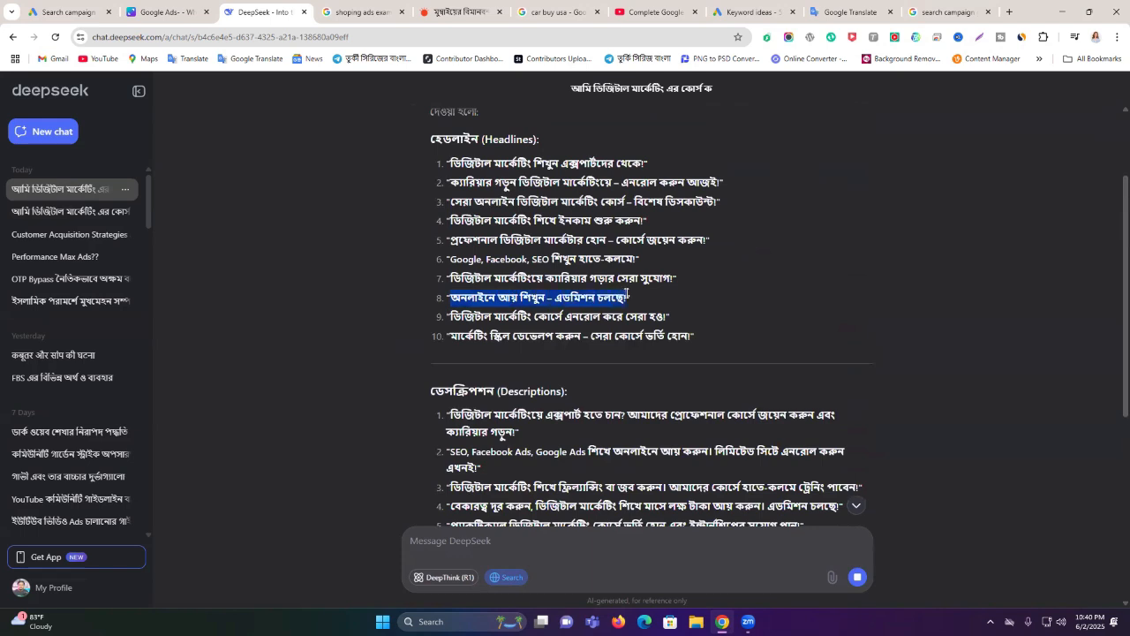
{"action": "left_click", "coordinate": [70, 11]}
{"action": "triple_click", "coordinate": [350, 318]}
{"action": "type", "text": "অনলাইনে আয় শিখুন – এডমিশন চলছে"}
{"action": "left_click", "coordinate": [352, 318]}
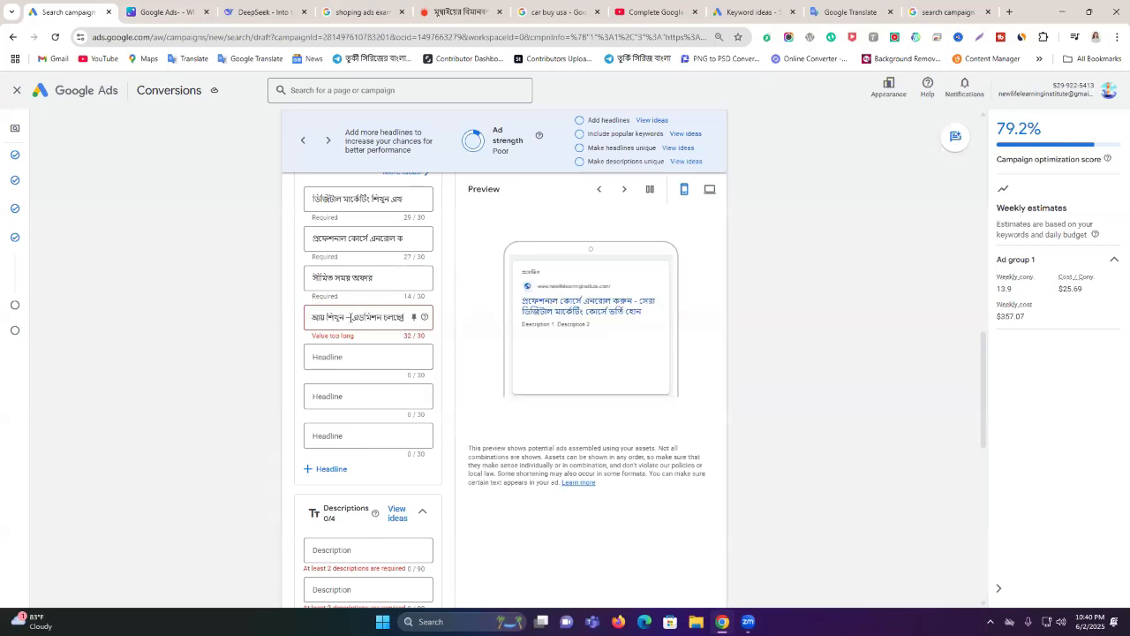
{"action": "key", "text": "BackSpace"}
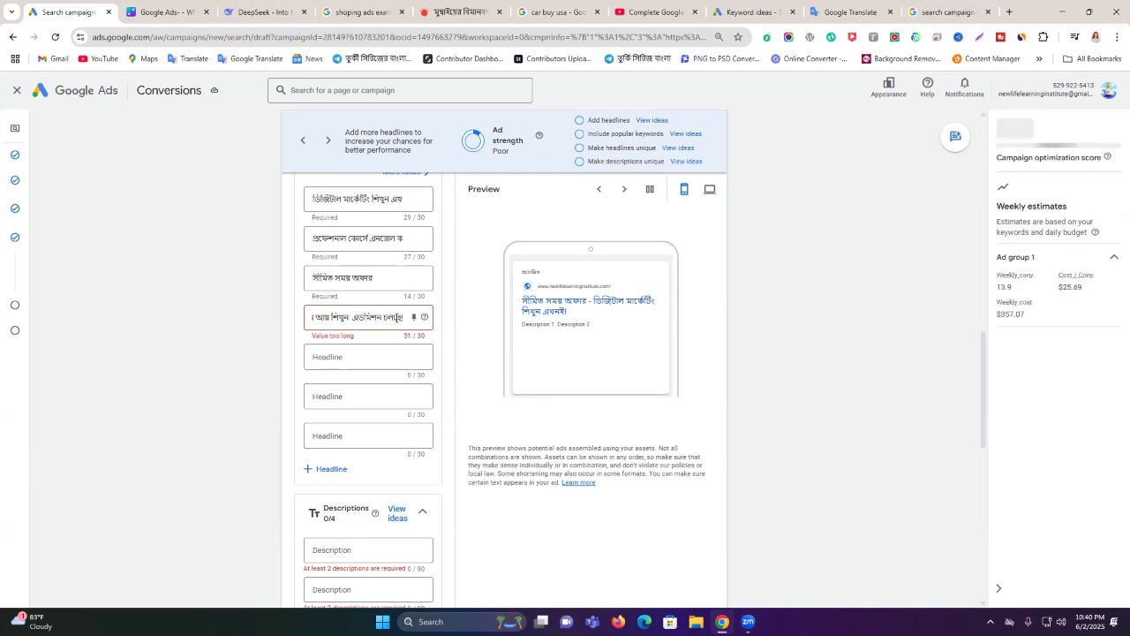
{"action": "key", "text": "BackSpace"}
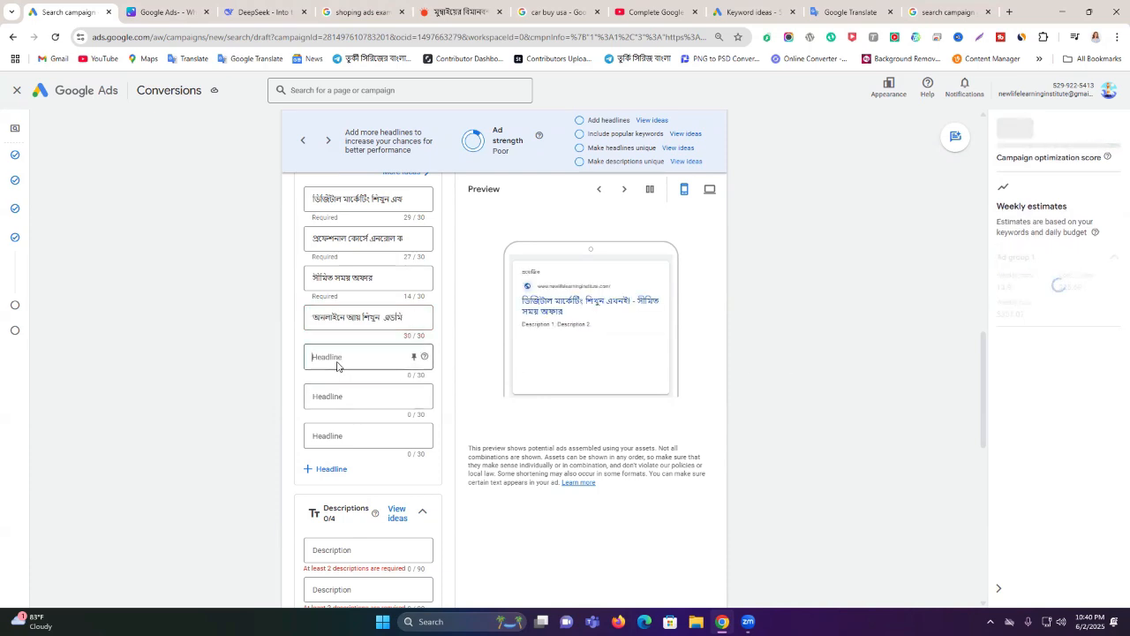
Step: In Google Translate, dictate the Bengali prompt "আমি চাচ্ছি ৩০ টি ওয়ার্ডের ভিতর হেডলাইন হওয়া দরকার" and copy it
{"action": "left_click", "coordinate": [750, 12]}
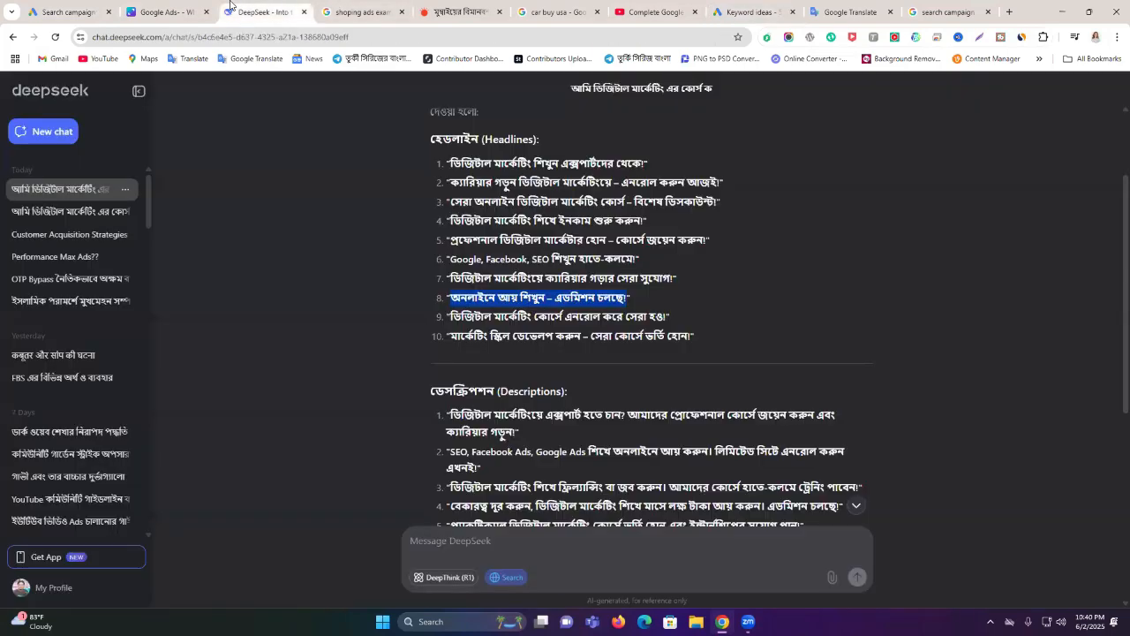
{"action": "left_click", "coordinate": [263, 12]}
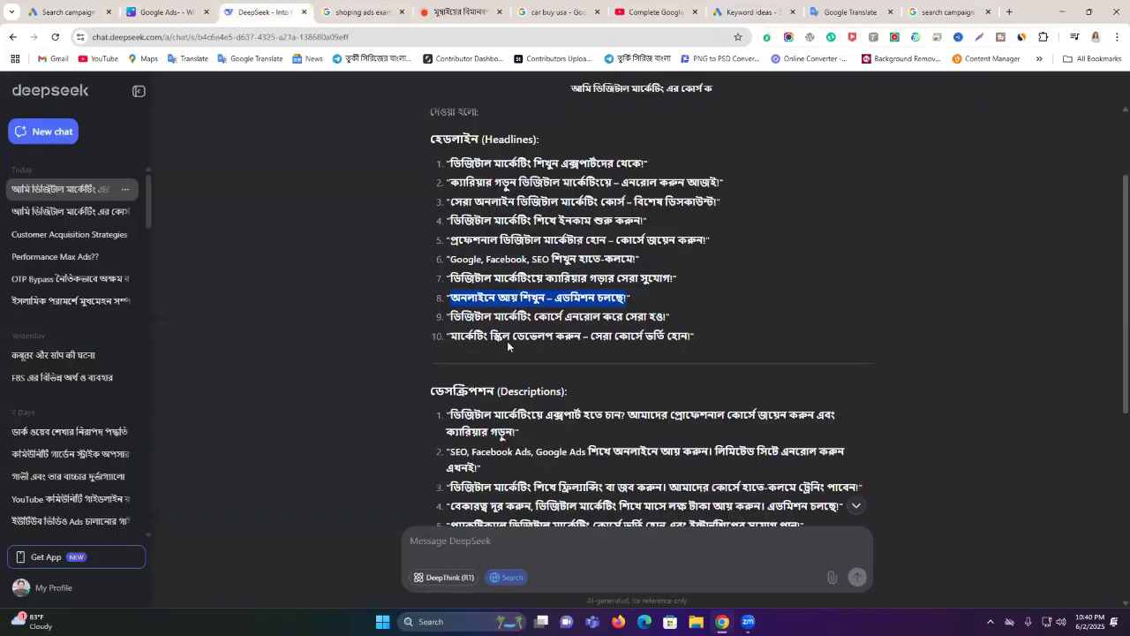
{"action": "scroll", "coordinate": [502, 432], "scroll_direction": "down", "scroll_amount": 3}
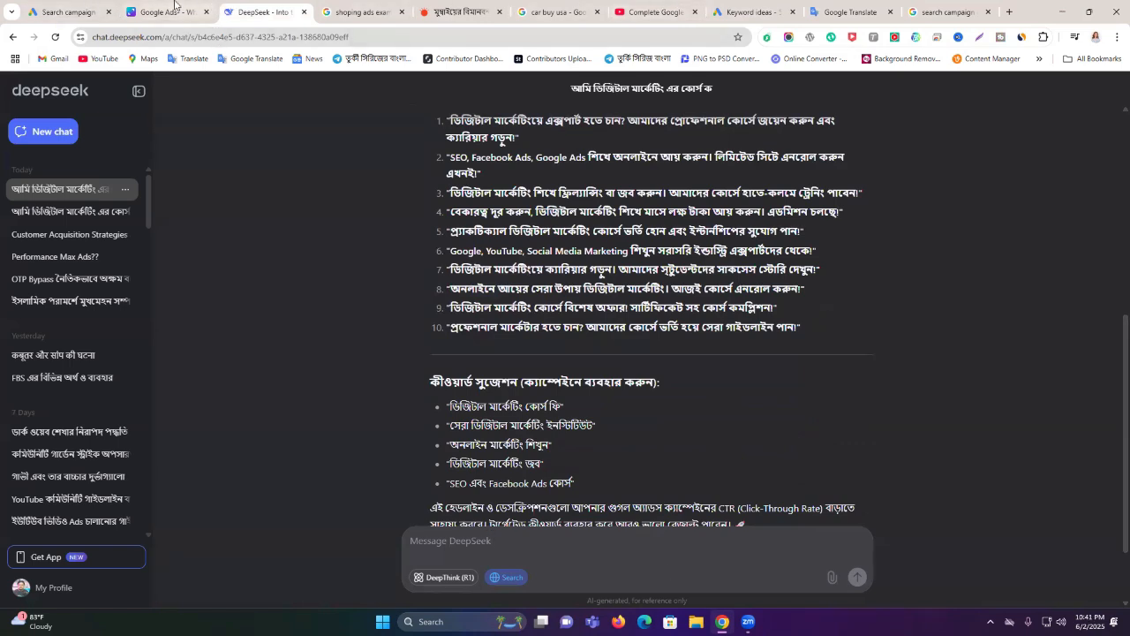
{"action": "left_click", "coordinate": [855, 11]}
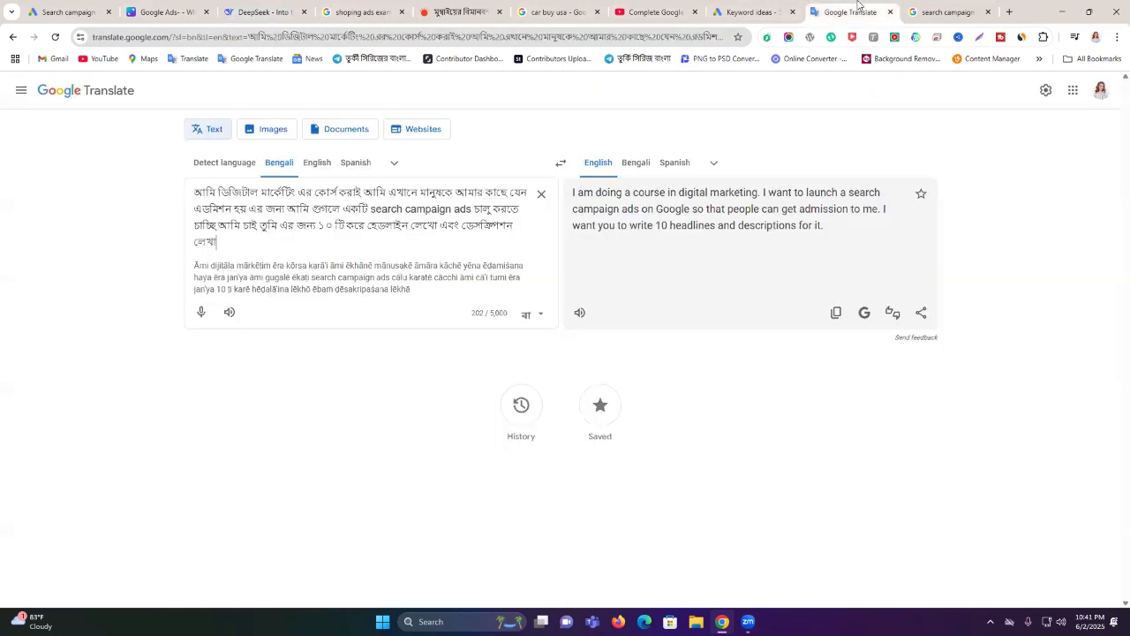
{"action": "left_click", "coordinate": [200, 313]}
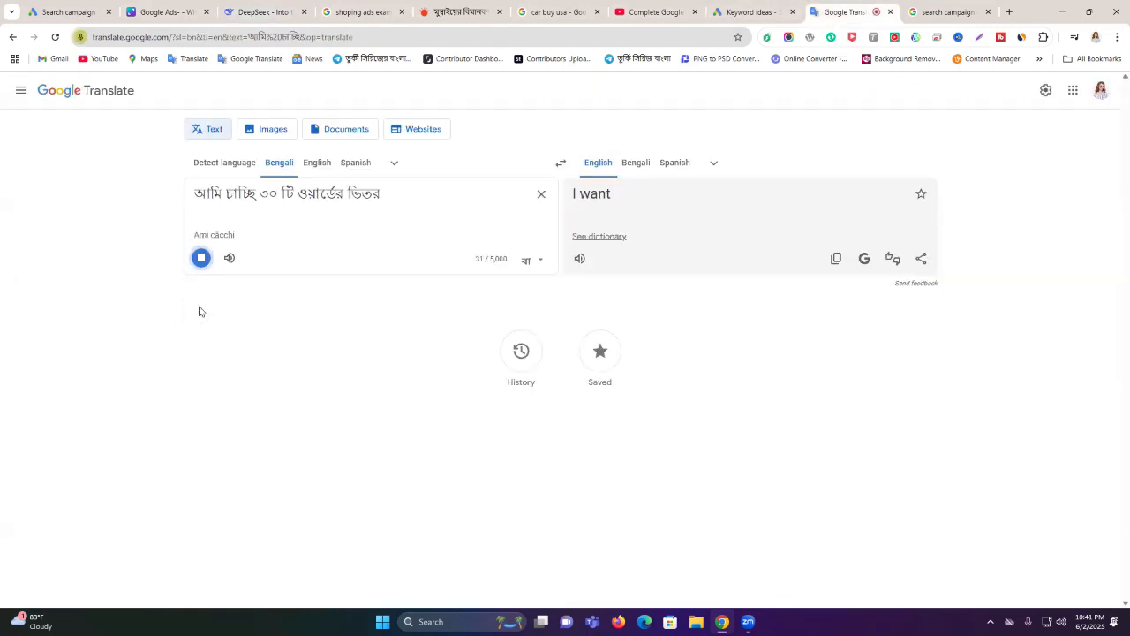
{"action": "left_click", "coordinate": [200, 258]}
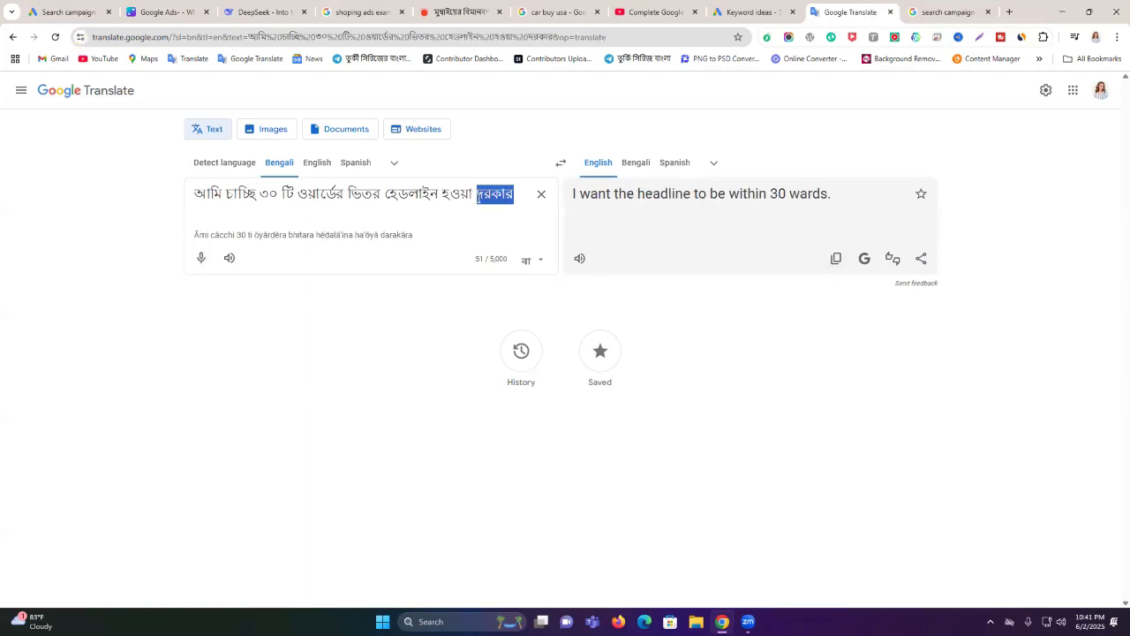
{"action": "triple_click", "coordinate": [479, 194]}
{"action": "key", "text": "ctrl+c"}
Step: Send the copied Bengali request for headlines within ৩০ words as a follow-up message in the current DeepSeek chat
{"action": "left_click", "coordinate": [213, 7]}
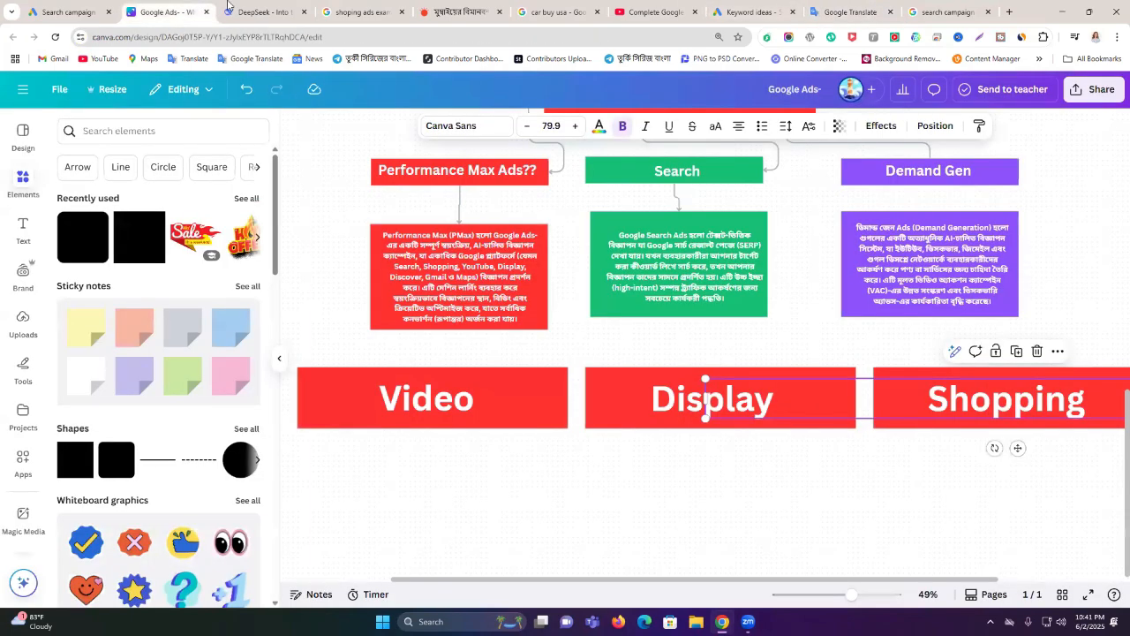
{"action": "key", "text": "ctrl+Tab"}
{"action": "left_click", "coordinate": [575, 545]}
{"action": "key", "text": "ctrl+v"}
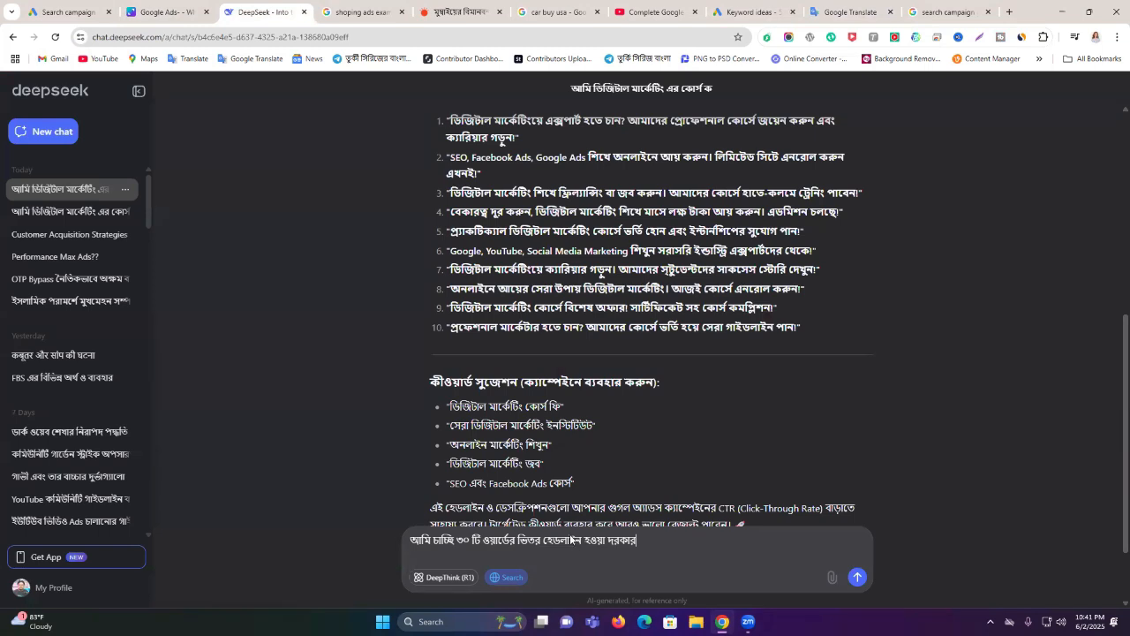
{"action": "key", "text": "Return"}
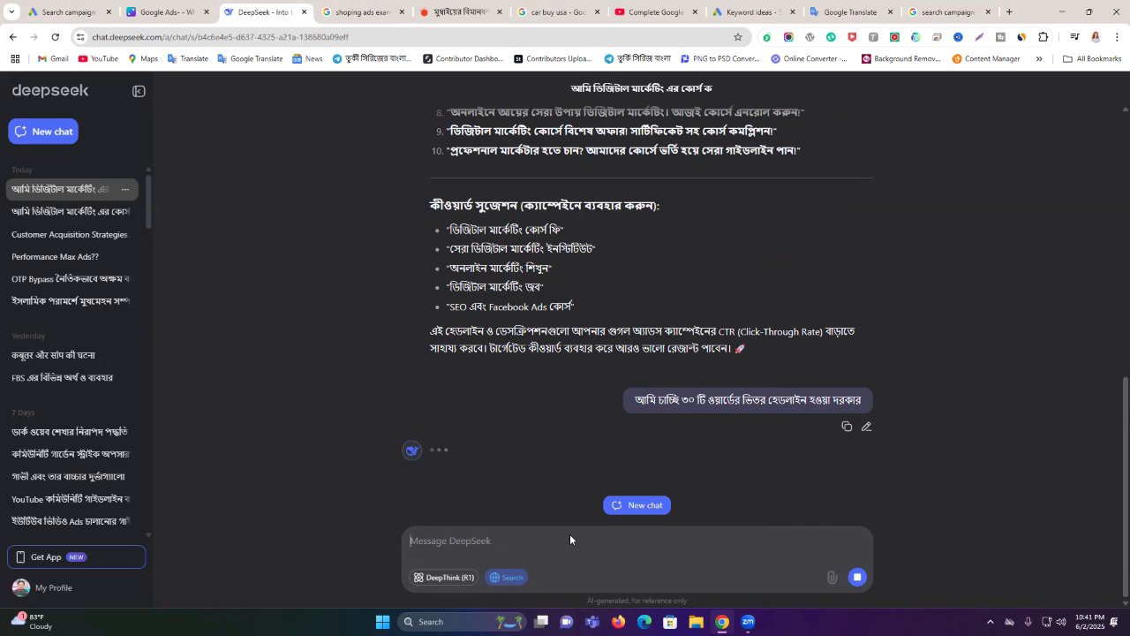
Step: Fill the first Google Ads description with DeepSeek's "বেকারত্ব দূর করুন, ডিজিটাল মার্কেটিং শিখে মাসে লক্ষ টাকা আয় করুন। এডমিশন চলছে!", without the closing quotation mark
{"action": "scroll", "coordinate": [591, 490], "scroll_direction": "up", "scroll_amount": 3}
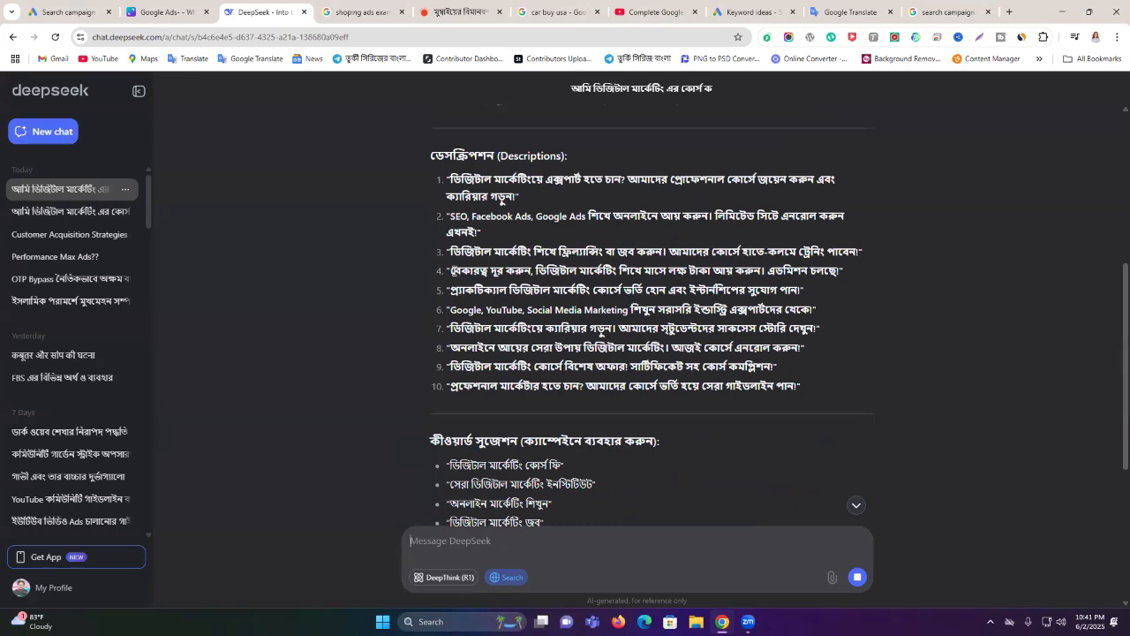
{"action": "left_click_drag", "start_coordinate": [536, 271], "coordinate": [838, 267]}
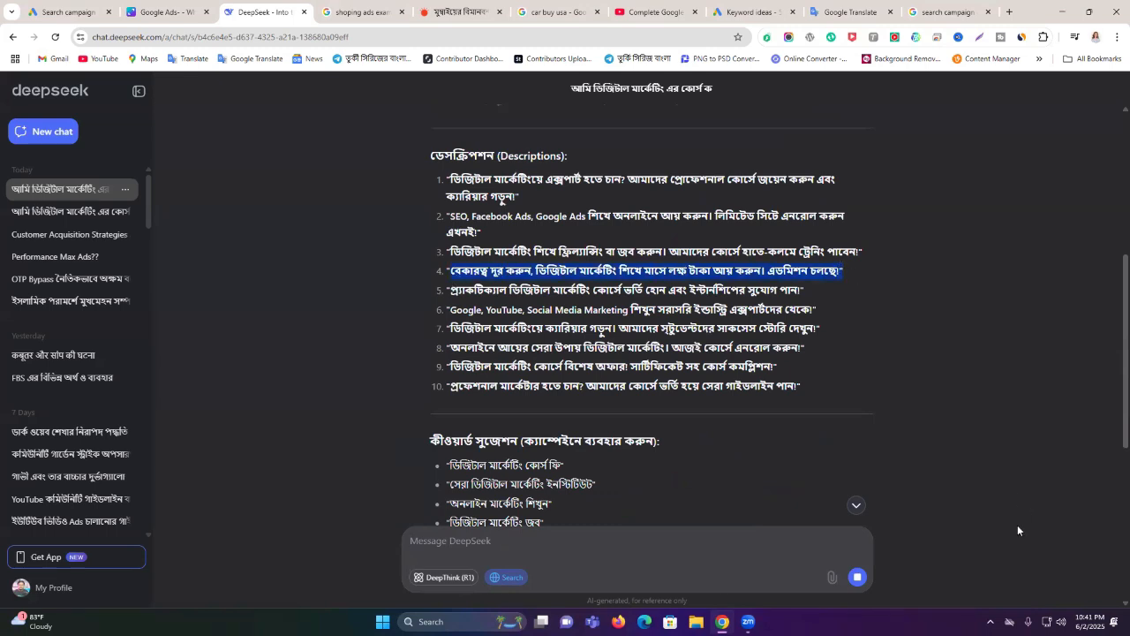
{"action": "left_click", "coordinate": [66, 12]}
{"action": "scroll", "coordinate": [368, 466], "scroll_direction": "down", "scroll_amount": 2}
{"action": "left_click", "coordinate": [352, 374]}
{"action": "type", "text": "বেকারত্ব দূর করুন, ডিজিটাল মার্কেটিং শিখে মাসে লক্ষ টাকা আয় করুন। এডমিশন চলছে।"}
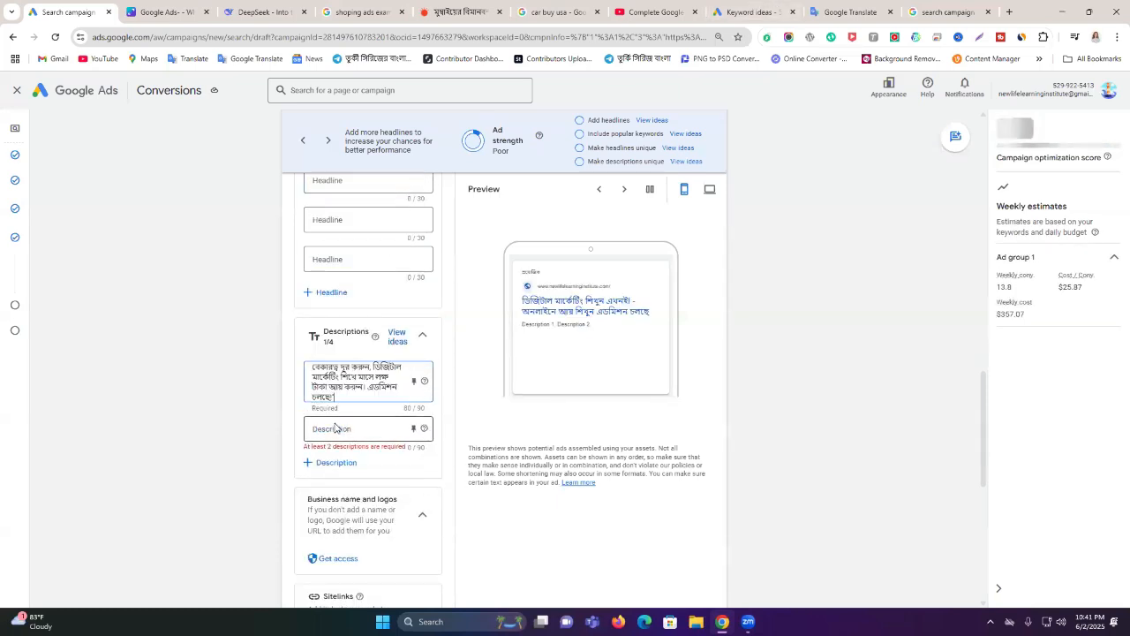
{"action": "key", "text": "BackSpace"}
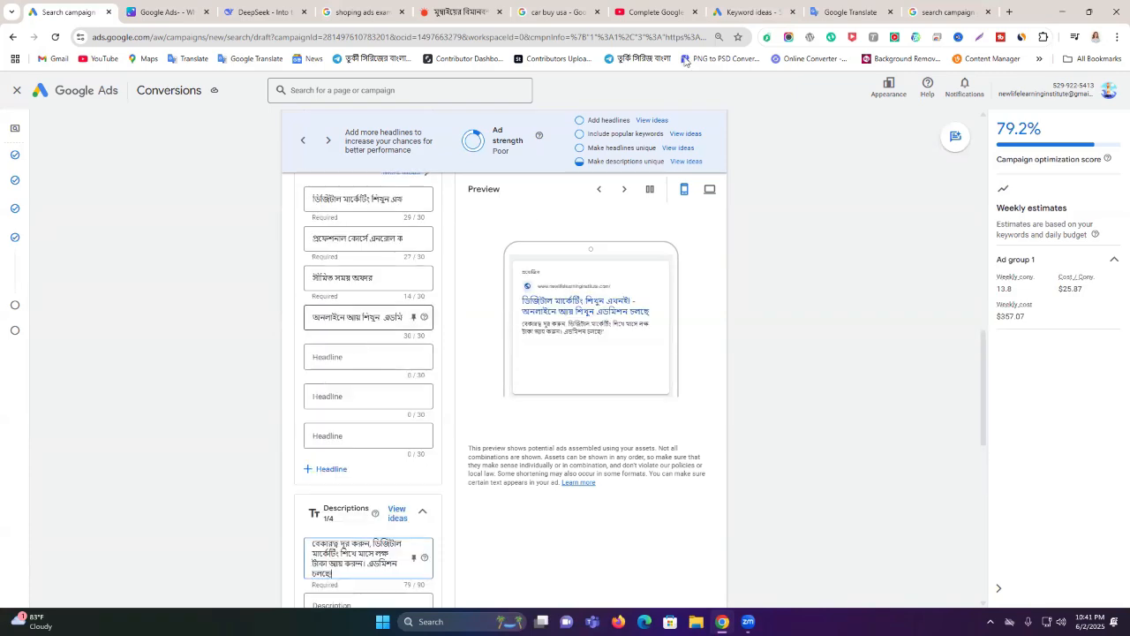
Step: Copy DeepSeek's seventh description, "ডিজিটাল মার্কেটিংয়ে ক্যারিয়ার গড়ুন। আমাদের স্টুডেন্টদের সাকসেস স্টোরি দেখুন!", into the second description of the Google Ads ad
{"action": "left_click", "coordinate": [265, 11]}
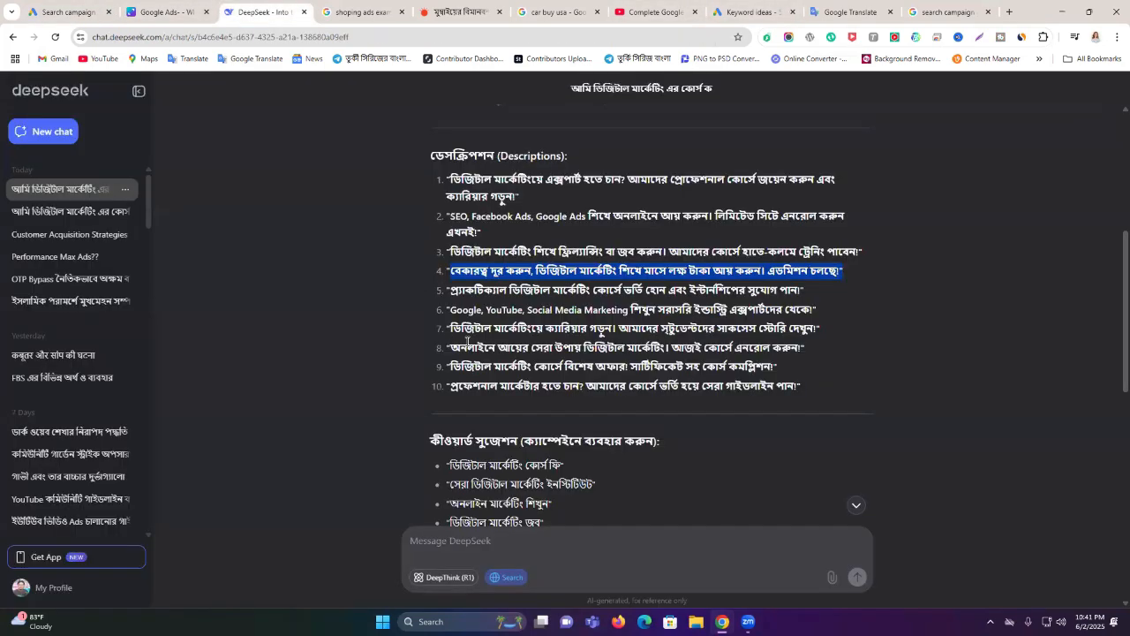
{"action": "left_click_drag", "start_coordinate": [450, 326], "coordinate": [817, 328]}
{"action": "key", "text": "ctrl+c"}
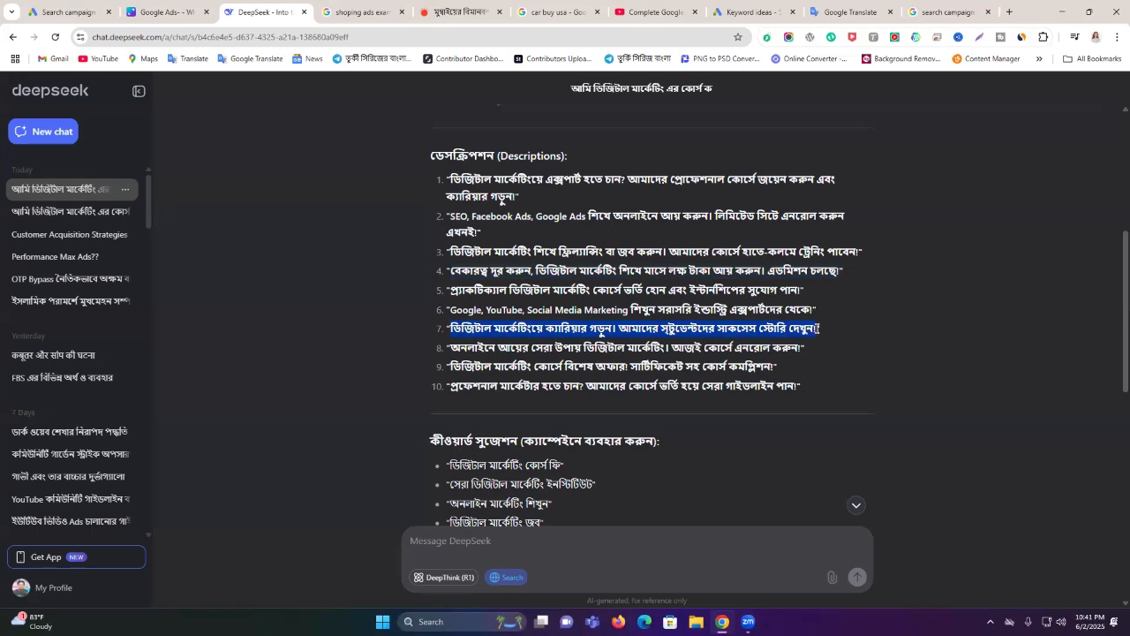
{"action": "left_click", "coordinate": [71, 12]}
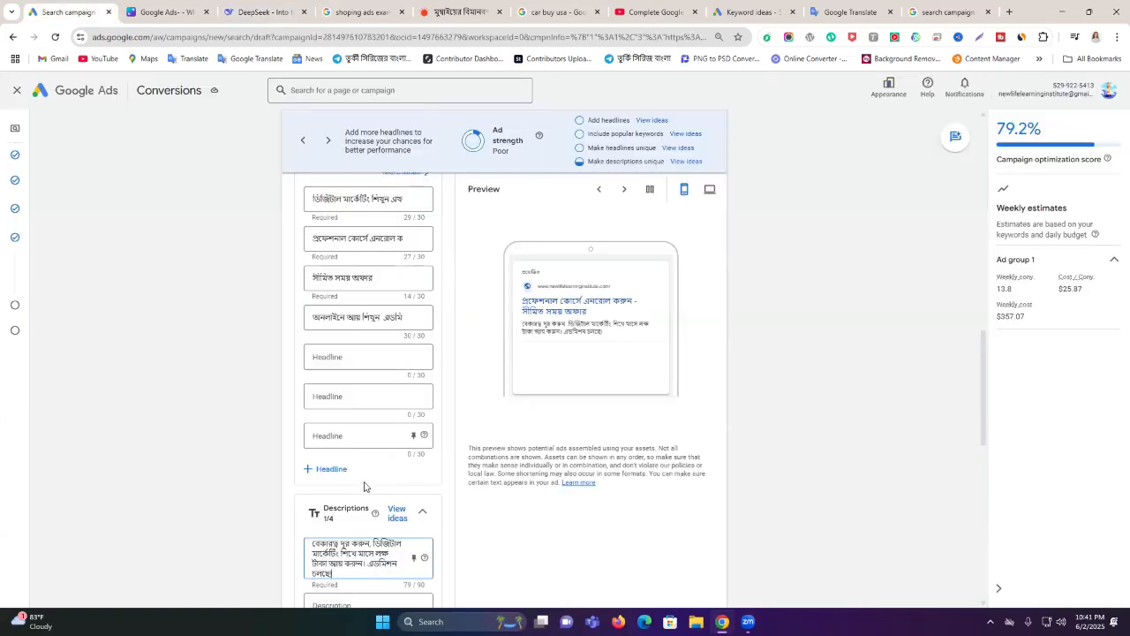
{"action": "scroll", "coordinate": [365, 477], "scroll_direction": "down", "scroll_amount": 2}
{"action": "left_click", "coordinate": [362, 431]}
{"action": "key", "text": "ctrl+v"}
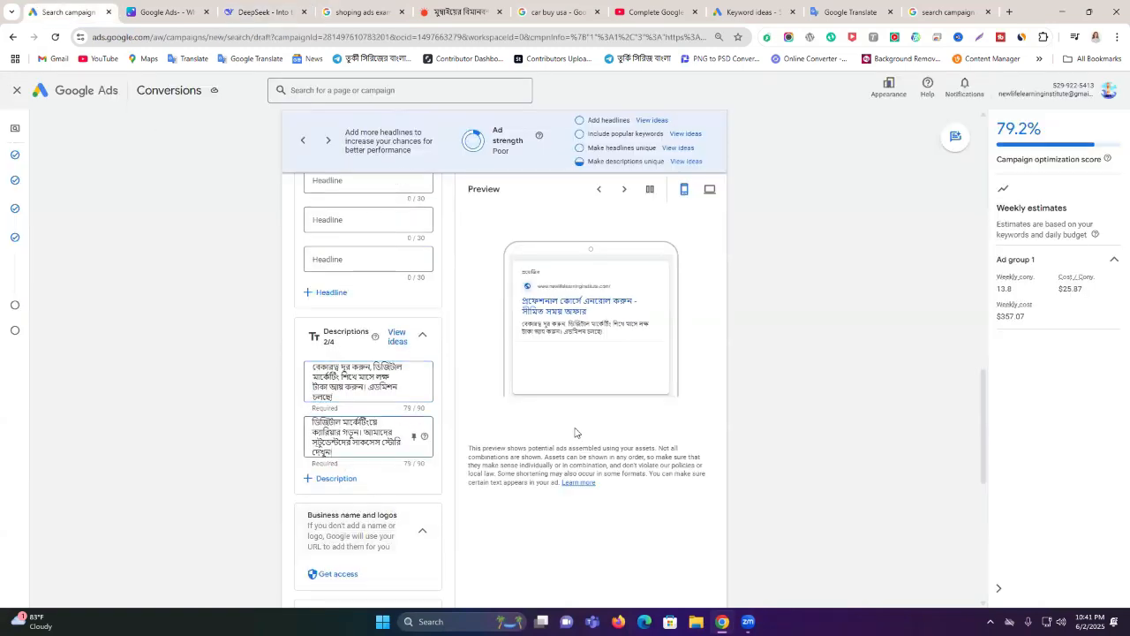
Step: Copy "SEO এবং Facebook Ads কোর্স" from DeepSeek's keyword suggestions into the fifth headline in Google Ads
{"action": "scroll", "coordinate": [415, 379], "scroll_direction": "up", "scroll_amount": 1}
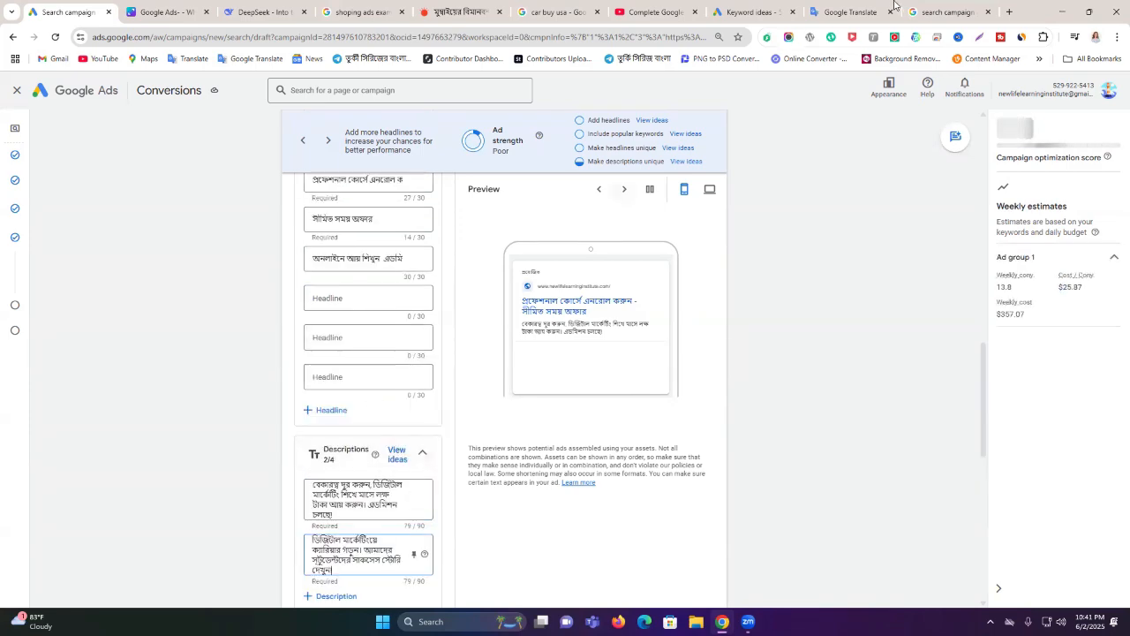
{"action": "left_click", "coordinate": [265, 12]}
{"action": "scroll", "coordinate": [679, 341], "scroll_direction": "down", "scroll_amount": 4}
{"action": "scroll", "coordinate": [515, 363], "scroll_direction": "up", "scroll_amount": 2}
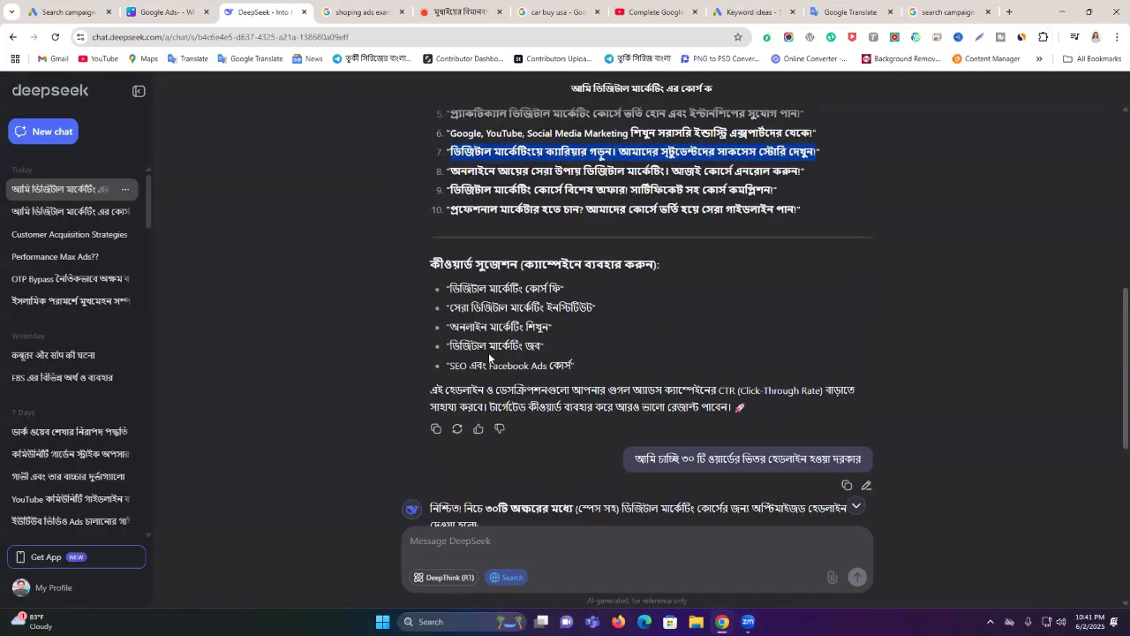
{"action": "left_click_drag", "start_coordinate": [448, 365], "coordinate": [572, 366]}
{"action": "key", "text": "ctrl+c"}
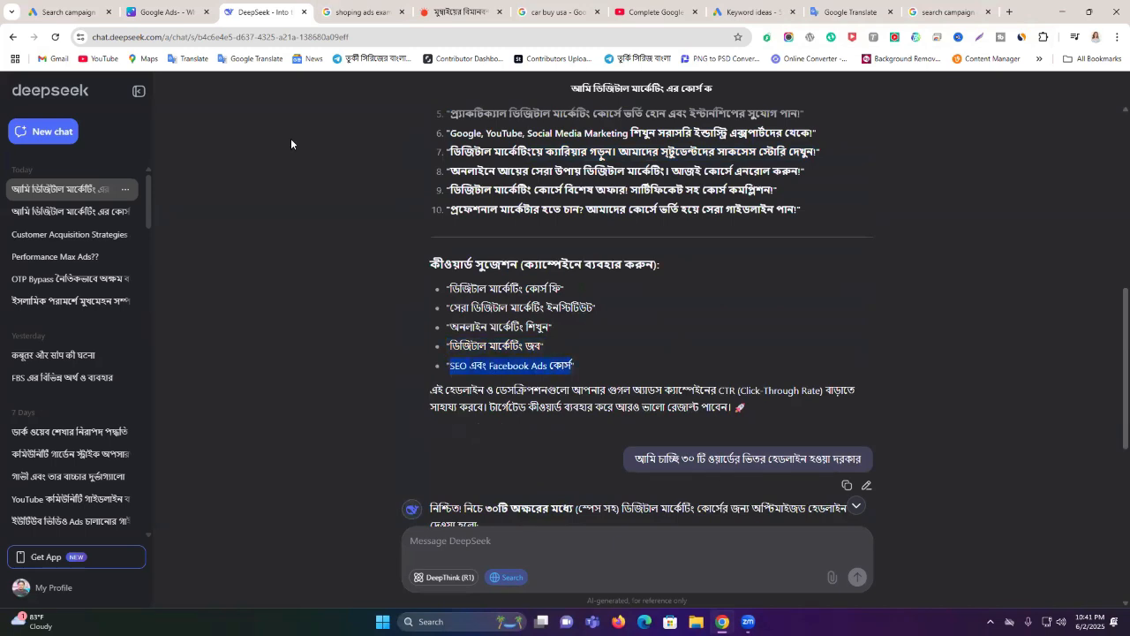
{"action": "left_click", "coordinate": [86, 11]}
{"action": "left_click", "coordinate": [366, 303]}
{"action": "key", "text": "ctrl+v"}
Step: Copy DeepSeek's keyword suggestion "সেরা ডিজিটাল মার্কেটিং ইনস্টিটিউট" into the sixth Google Ads headline and shorten its ending to 30 characters
{"action": "left_click", "coordinate": [252, 11]}
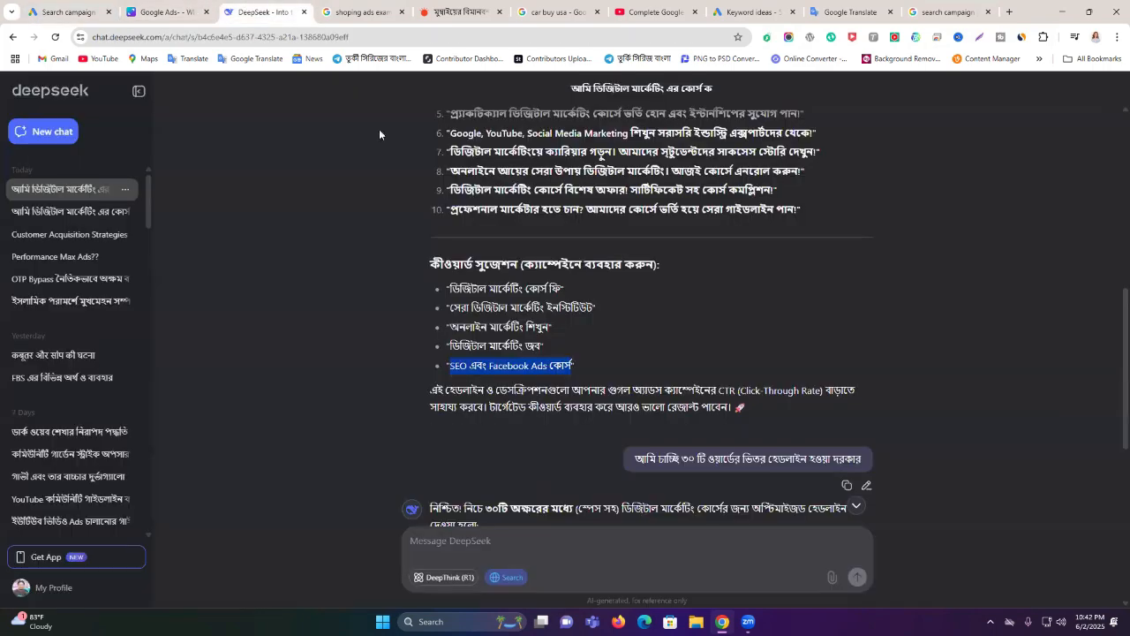
{"action": "left_click_drag", "start_coordinate": [450, 344], "coordinate": [494, 337]}
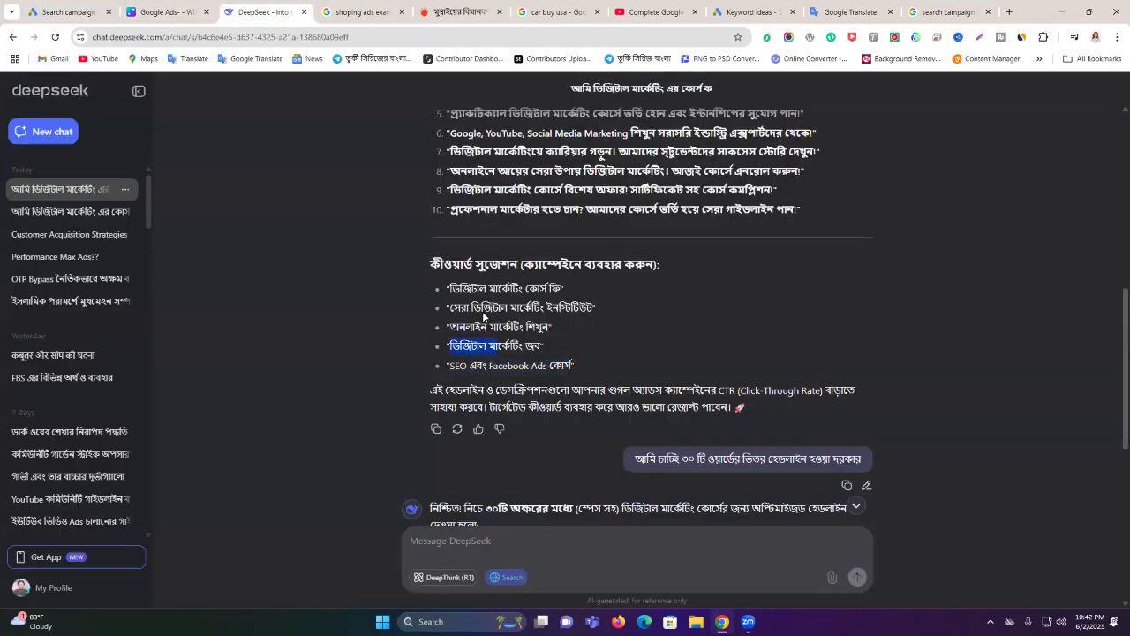
{"action": "left_click_drag", "start_coordinate": [594, 306], "coordinate": [468, 307]}
{"action": "key", "text": "ctrl+c"}
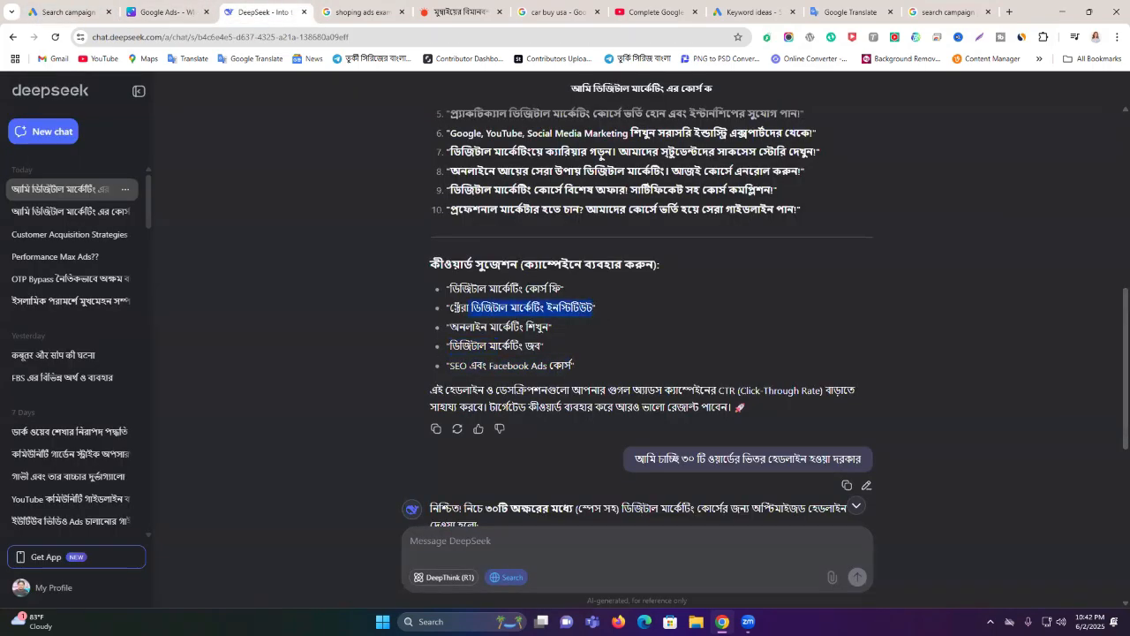
{"action": "left_click", "coordinate": [50, 7]}
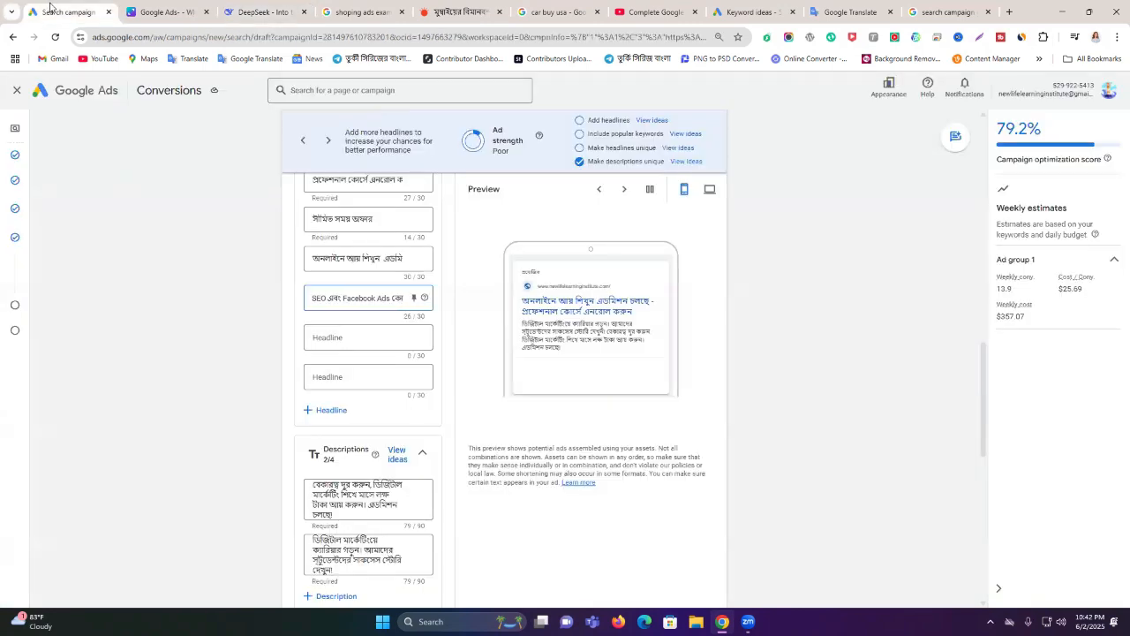
{"action": "left_click", "coordinate": [365, 338]}
{"action": "key", "text": "ctrl+v"}
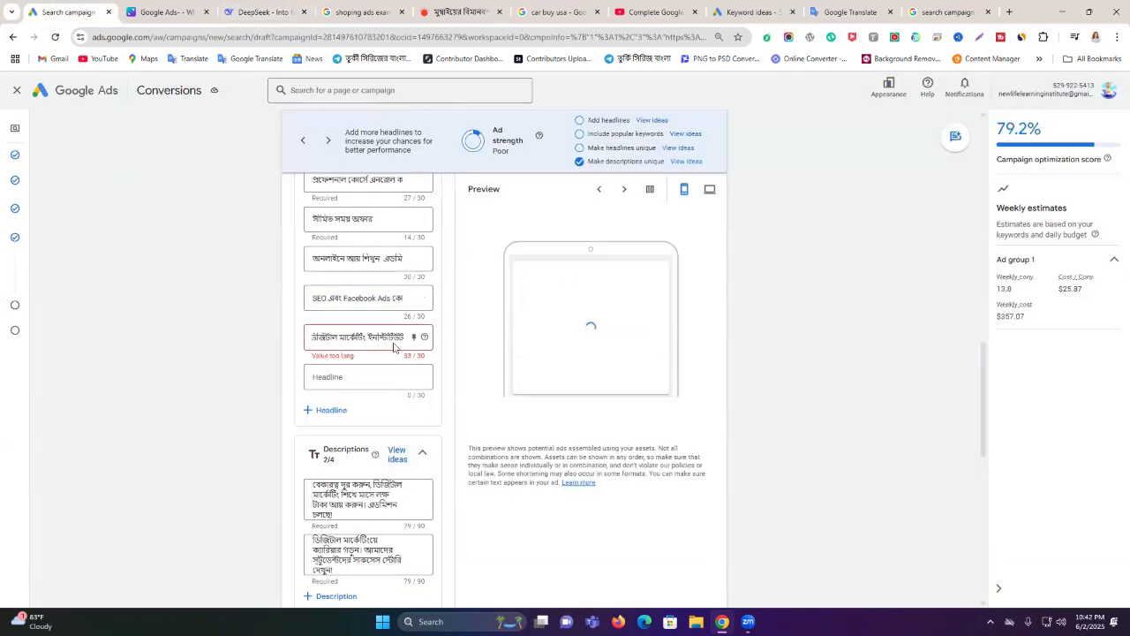
{"action": "key", "text": "BackSpace"}
{"action": "key", "text": "BackSpace"}
{"action": "key", "text": "BackSpace"}
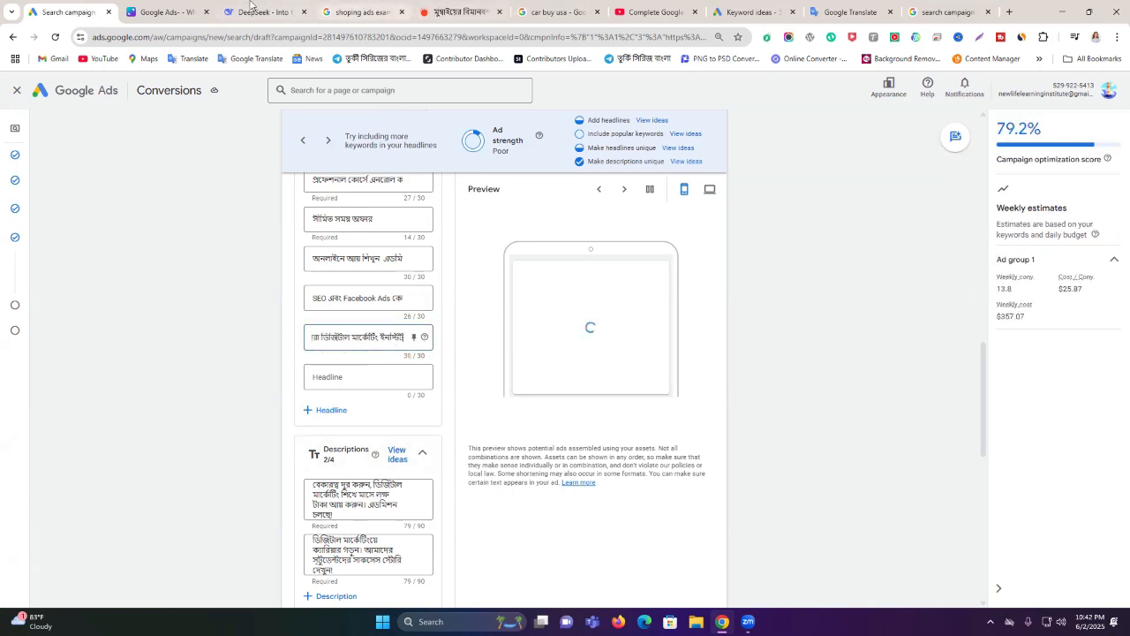
Step: Copy DeepSeek's keyword suggestion "অনলাইন মার্কেটিং শিখুন" into the seventh Google Ads headline
{"action": "left_click", "coordinate": [265, 11]}
{"action": "left_click_drag", "start_coordinate": [452, 326], "coordinate": [545, 327]}
{"action": "key", "text": "ctrl+c"}
{"action": "left_click", "coordinate": [68, 12]}
{"action": "left_click", "coordinate": [368, 376]}
{"action": "key", "text": "ctrl+v"}
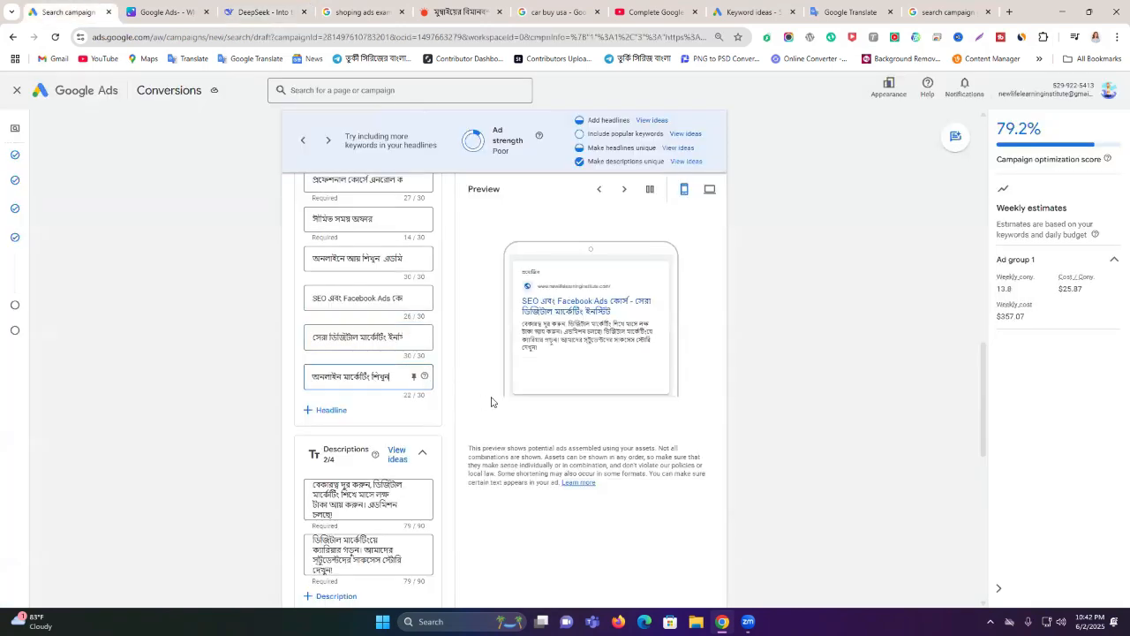
Step: Review the ad's sitelink options and compare them with the sitelinks under the sponsored Google results for "search campaign ads"
{"action": "scroll", "coordinate": [353, 415], "scroll_direction": "down", "scroll_amount": 3}
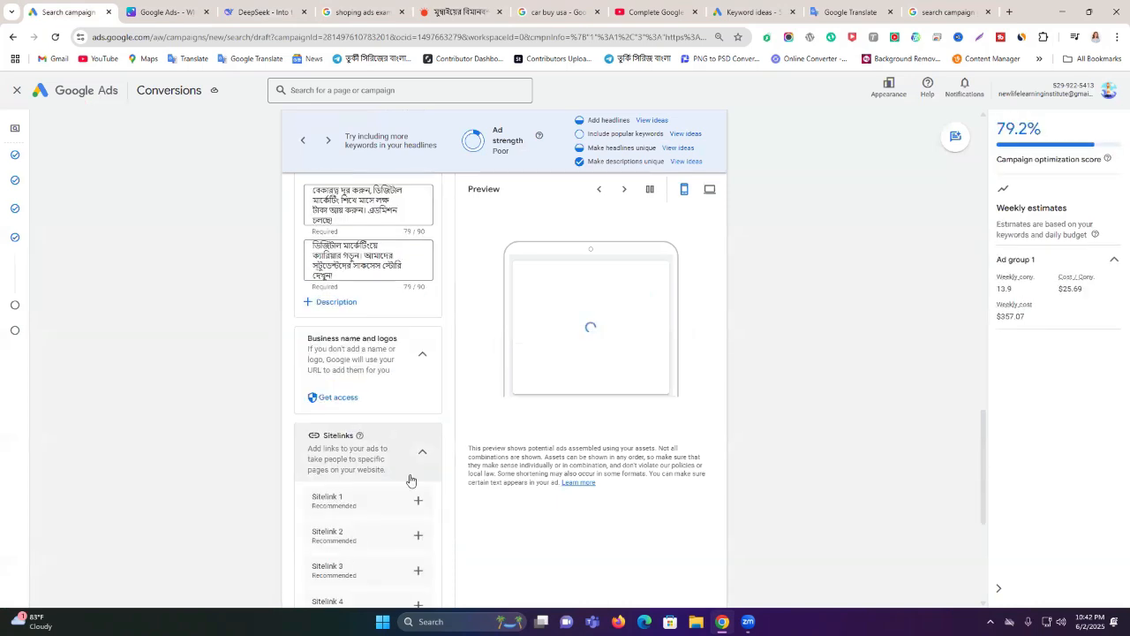
{"action": "scroll", "coordinate": [412, 477], "scroll_direction": "down", "scroll_amount": 2}
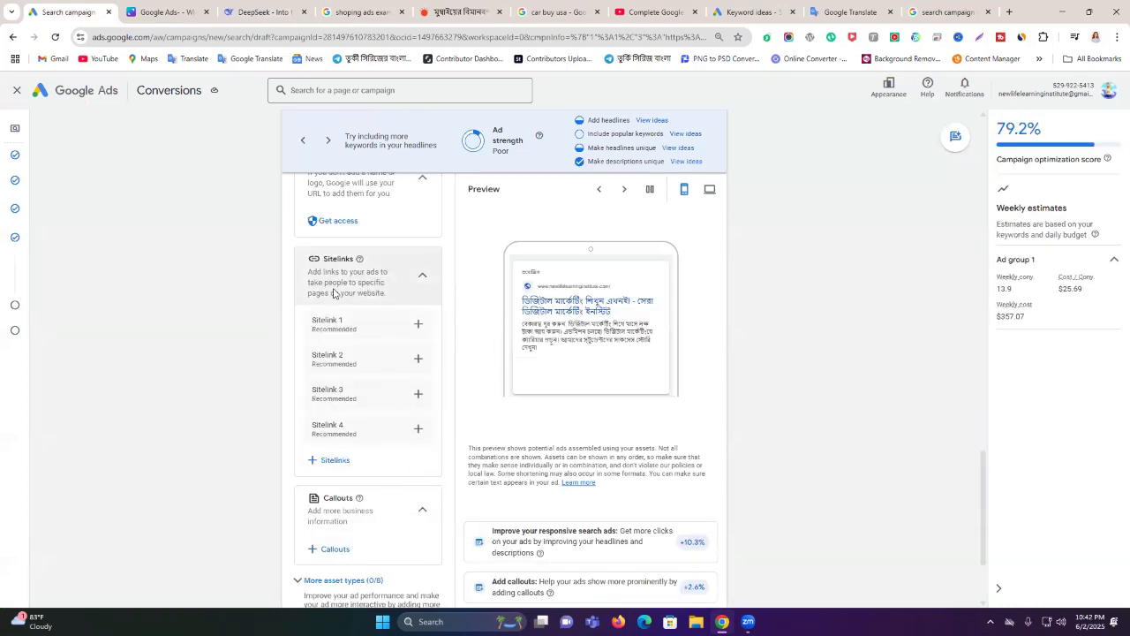
{"action": "left_click", "coordinate": [924, 7]}
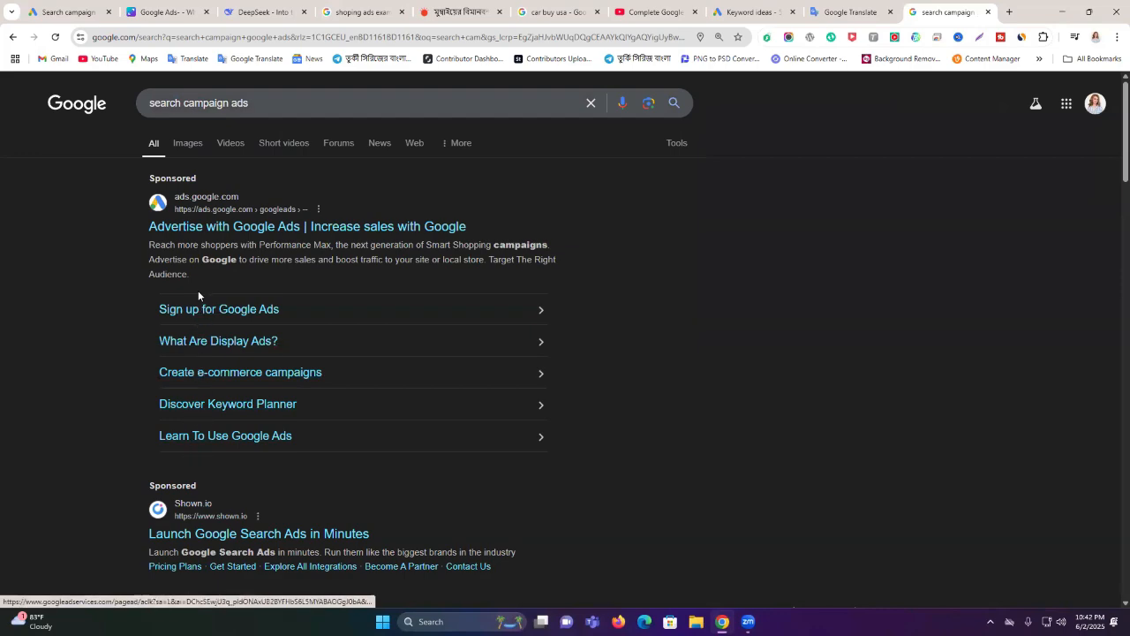
{"action": "scroll", "coordinate": [202, 385], "scroll_direction": "down", "scroll_amount": 4}
{"action": "scroll", "coordinate": [358, 394], "scroll_direction": "up", "scroll_amount": 4}
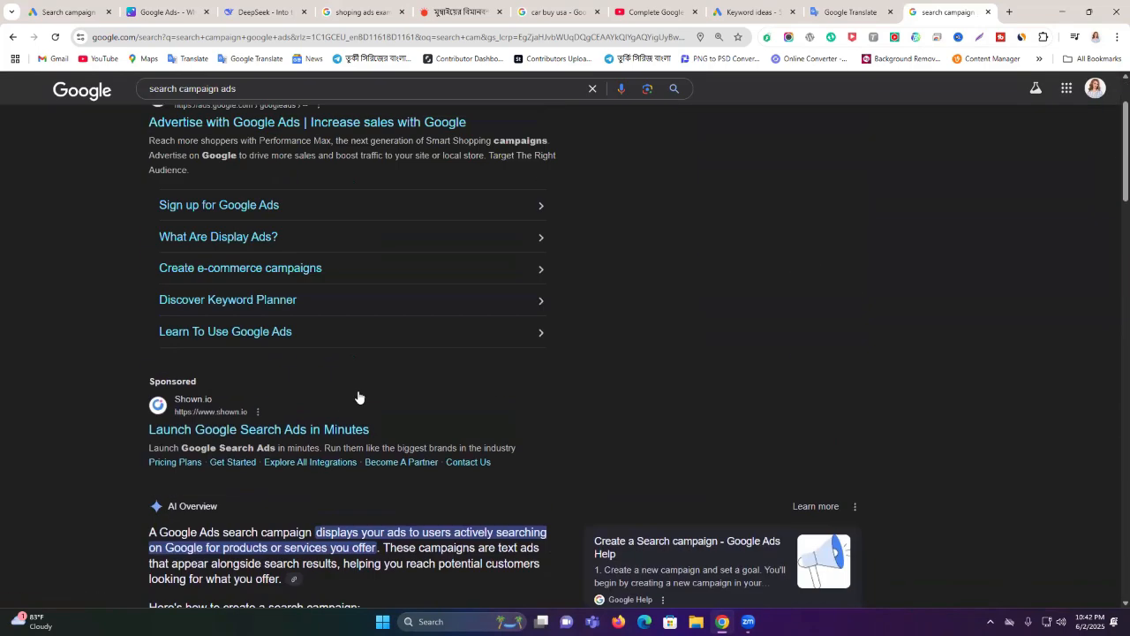
{"action": "left_click", "coordinate": [70, 12]}
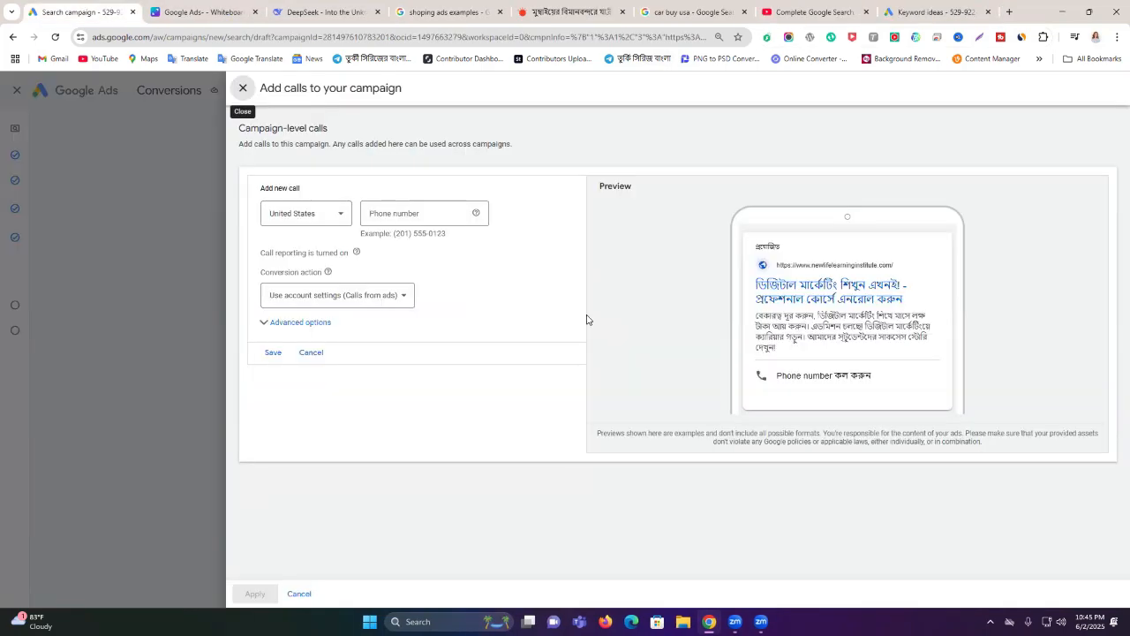
Step: Close the campaign-level calls form without adding a phone number and open the form for adding callouts
{"action": "left_click", "coordinate": [242, 88]}
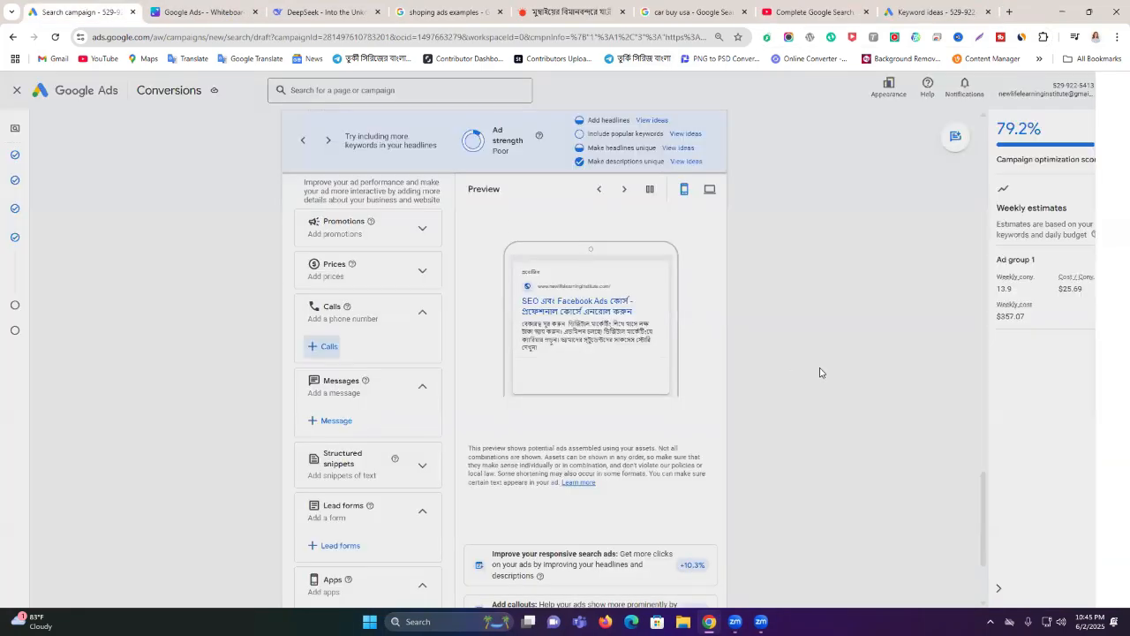
{"action": "scroll", "coordinate": [403, 317], "scroll_direction": "up", "scroll_amount": 3}
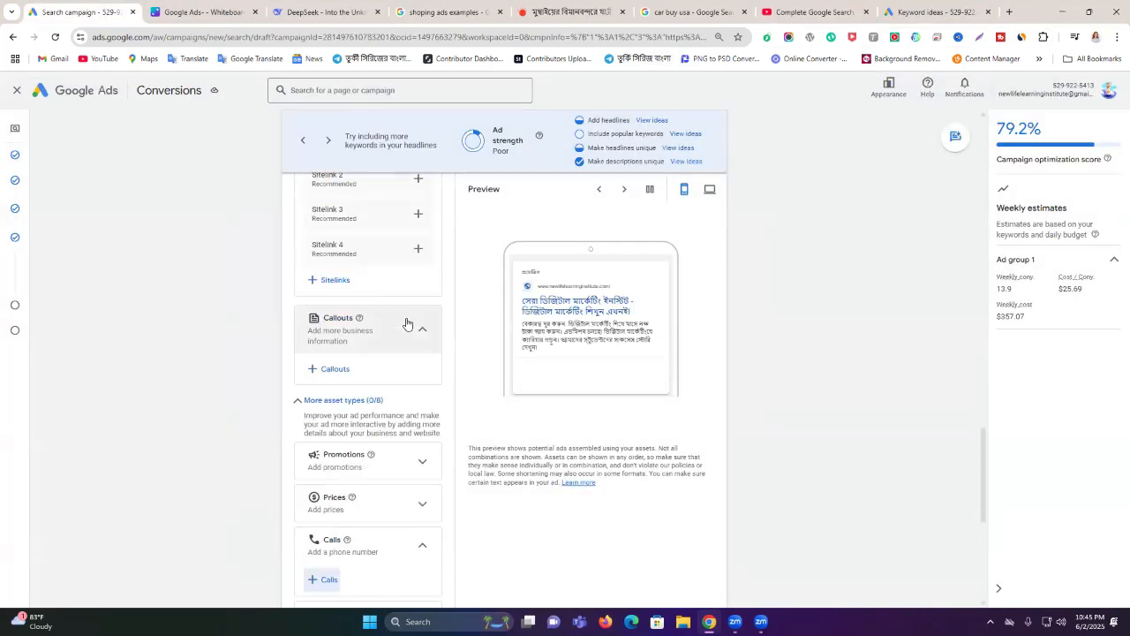
{"action": "left_click", "coordinate": [322, 369]}
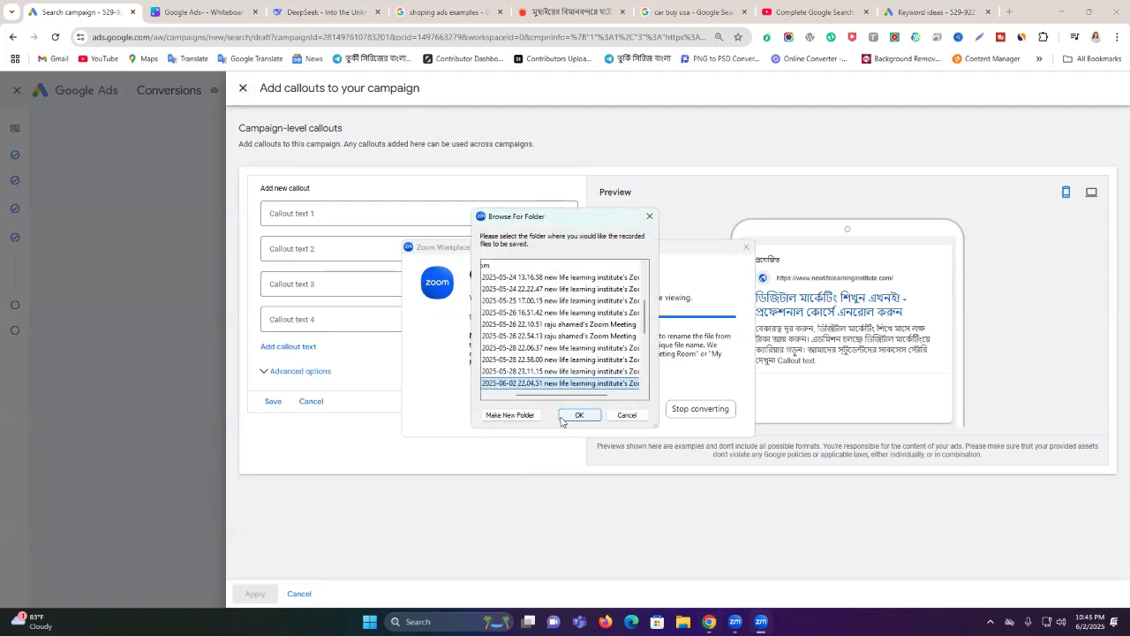
Step: Accept the selected folder for the Zoom recording and close the campaign callouts form without adding any
{"action": "left_click", "coordinate": [562, 418]}
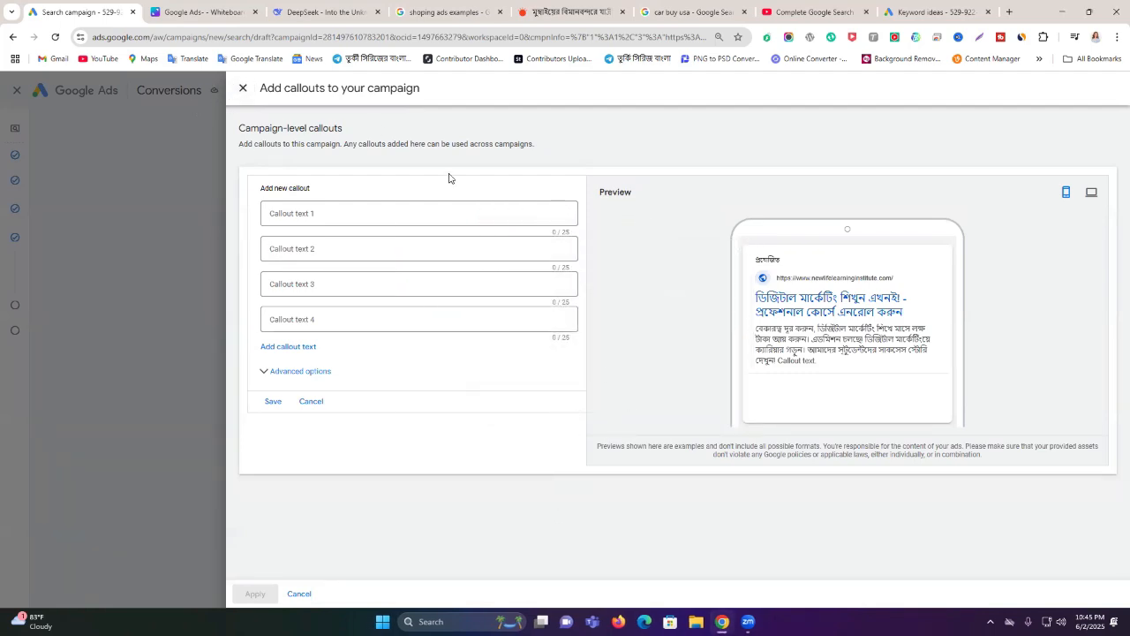
{"action": "left_click", "coordinate": [243, 87]}
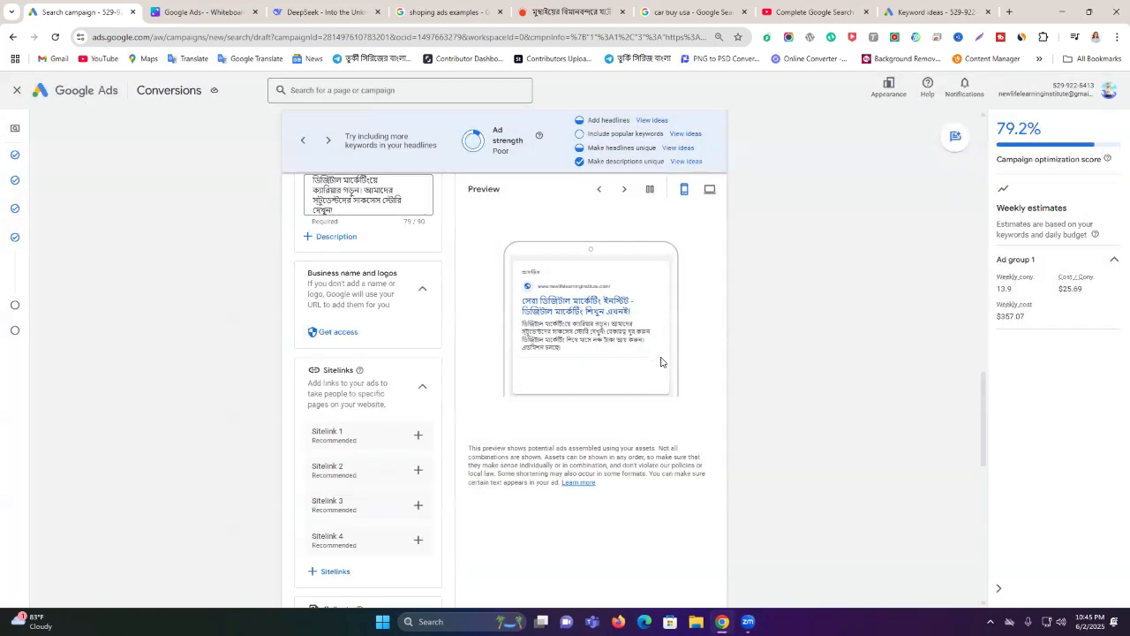
Step: Try out Sitelink 1 with the text "fgfgfg" and first description line "fdfdfd", and close the form without creating it
{"action": "scroll", "coordinate": [374, 371], "scroll_direction": "down", "scroll_amount": 1}
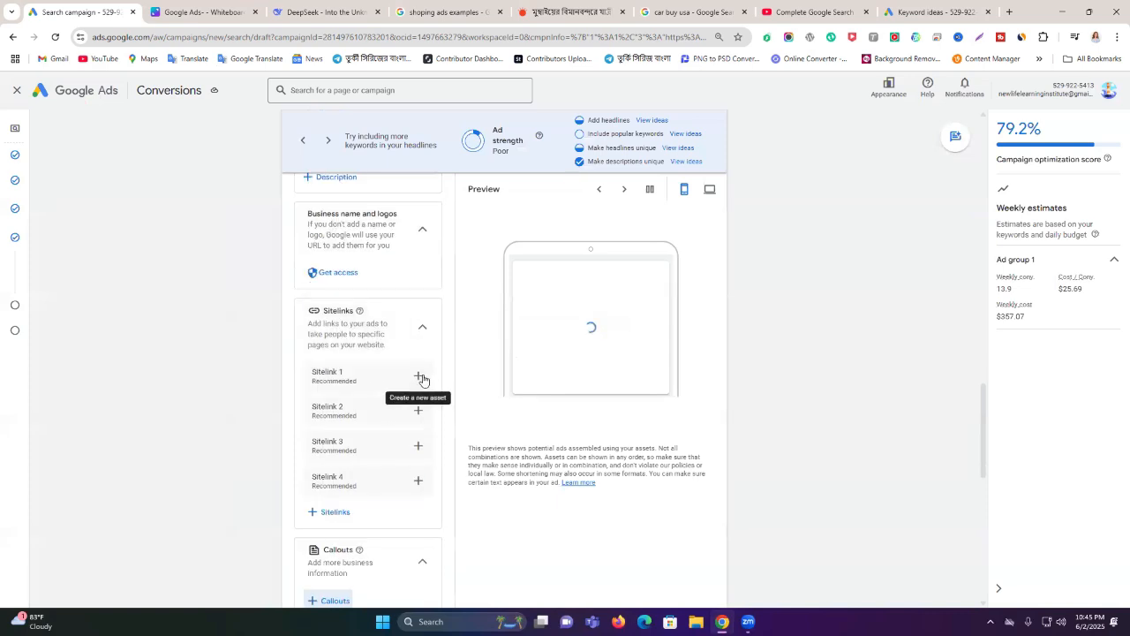
{"action": "left_click", "coordinate": [420, 377]}
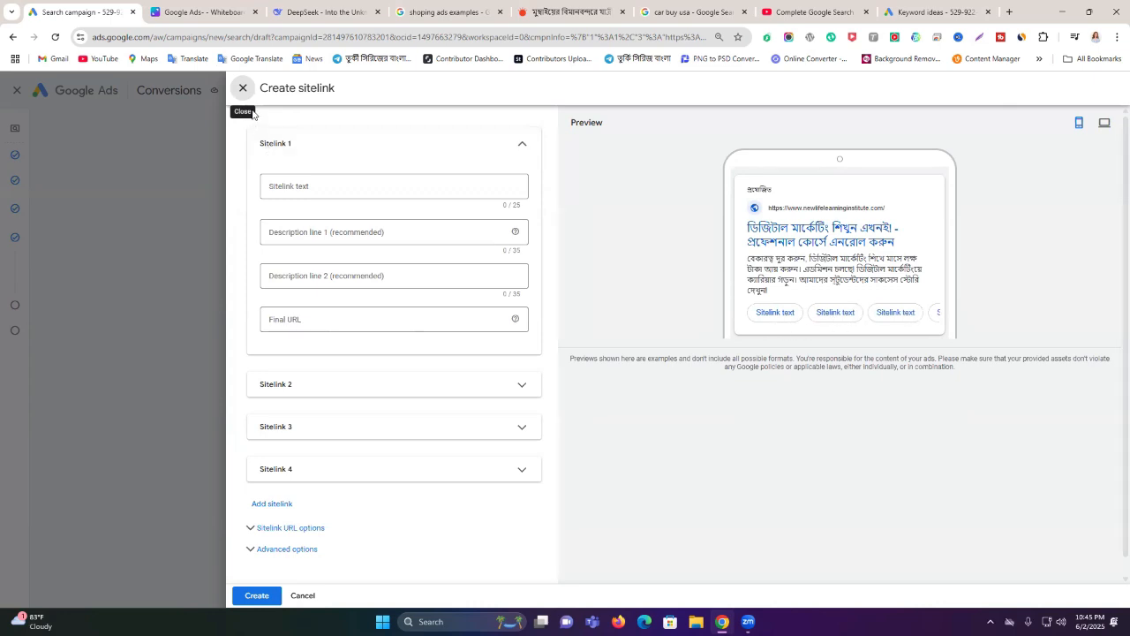
{"action": "left_click", "coordinate": [305, 188]}
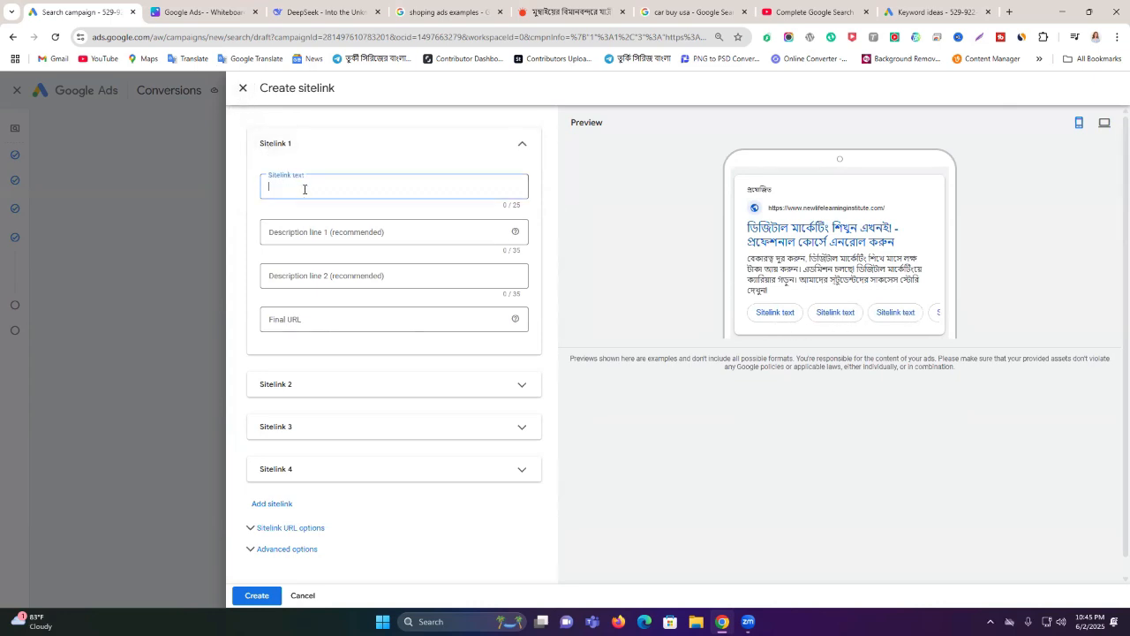
{"action": "type", "text": "fgfgfg"}
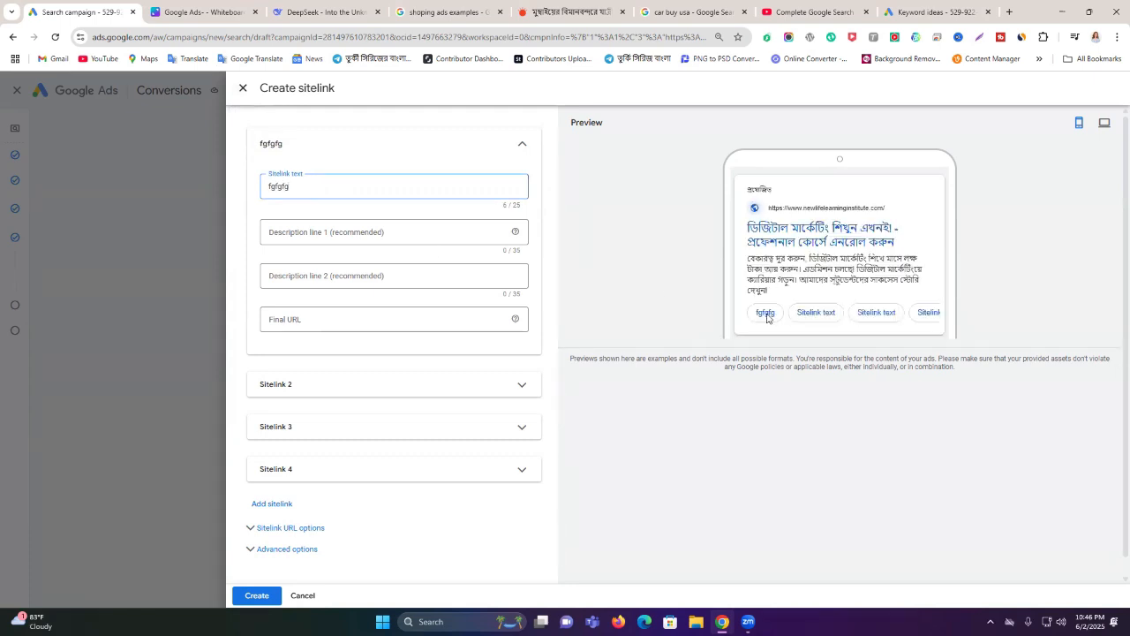
{"action": "left_click", "coordinate": [305, 233]}
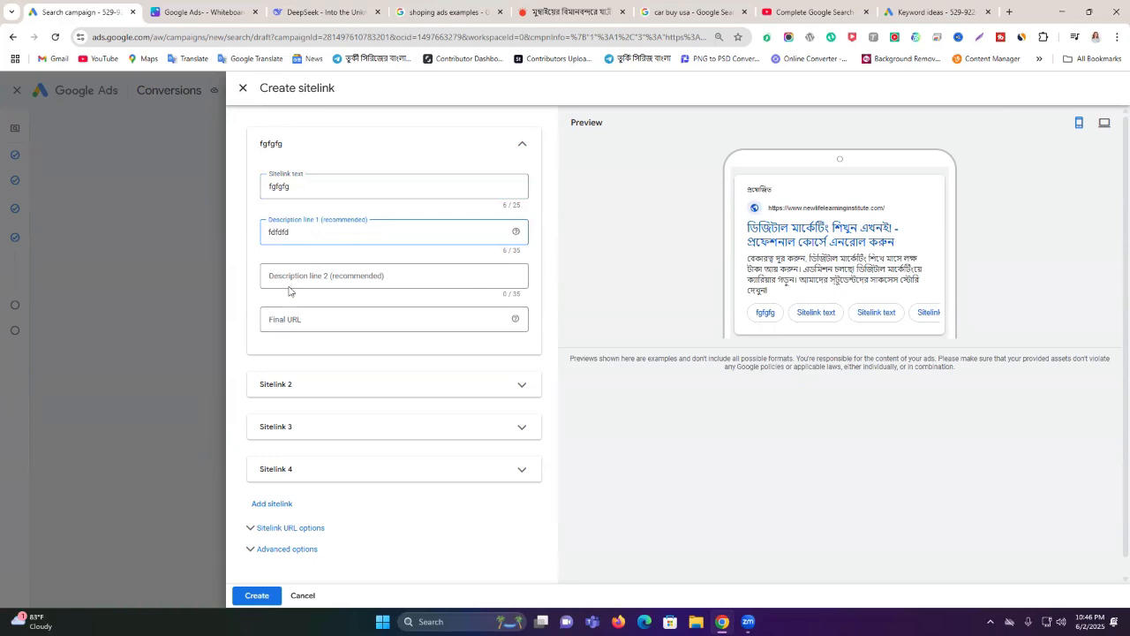
{"action": "left_click", "coordinate": [307, 320]}
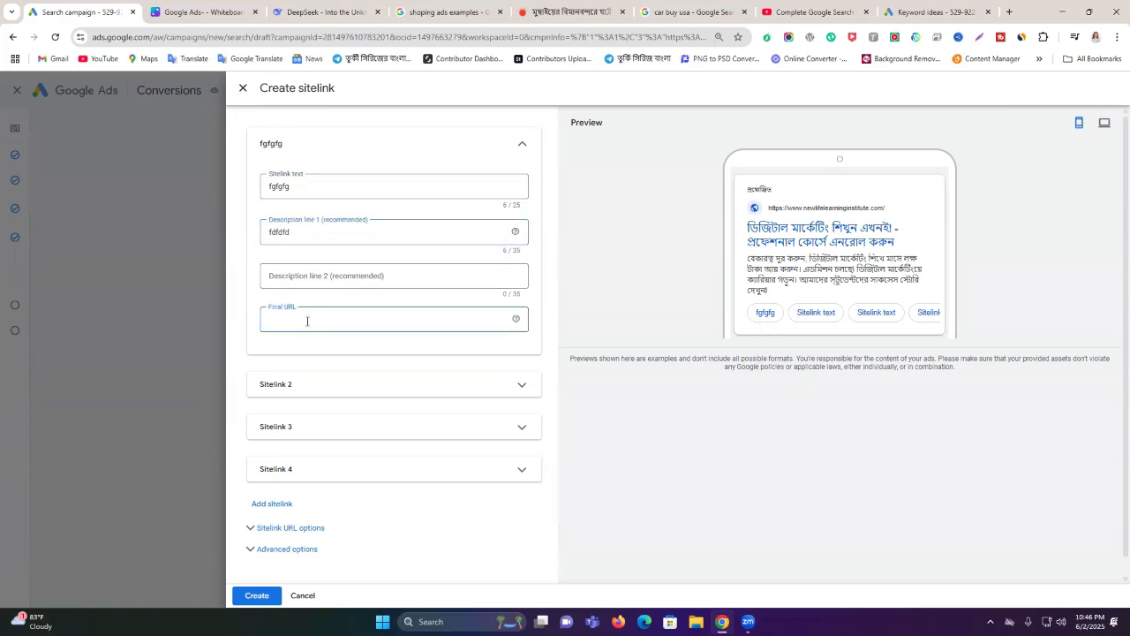
{"action": "left_click", "coordinate": [244, 92]}
Step: Review the campaign-level callouts form and its ad preview, and close it without adding a callout
{"action": "scroll", "coordinate": [371, 379], "scroll_direction": "down", "scroll_amount": 2}
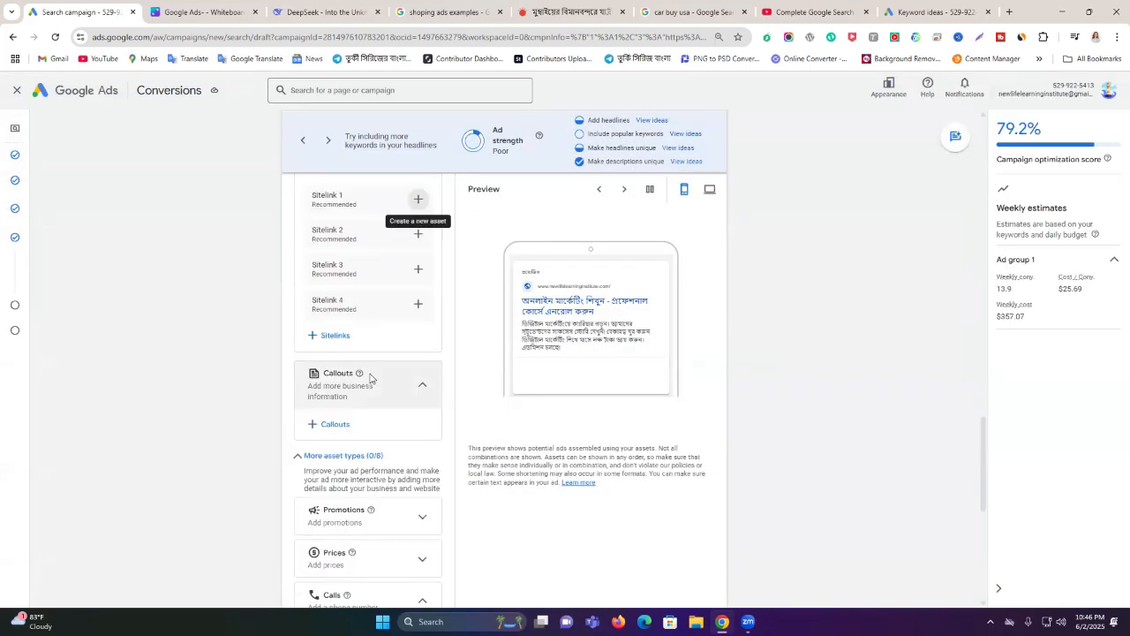
{"action": "scroll", "coordinate": [370, 378], "scroll_direction": "down", "scroll_amount": 1}
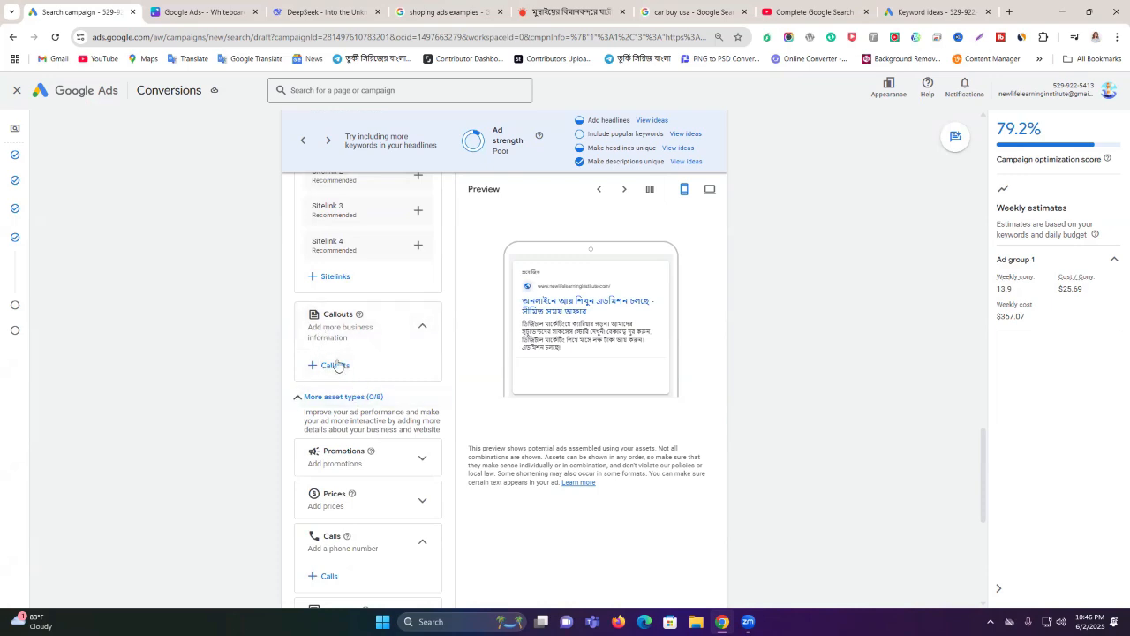
{"action": "left_click", "coordinate": [334, 366]}
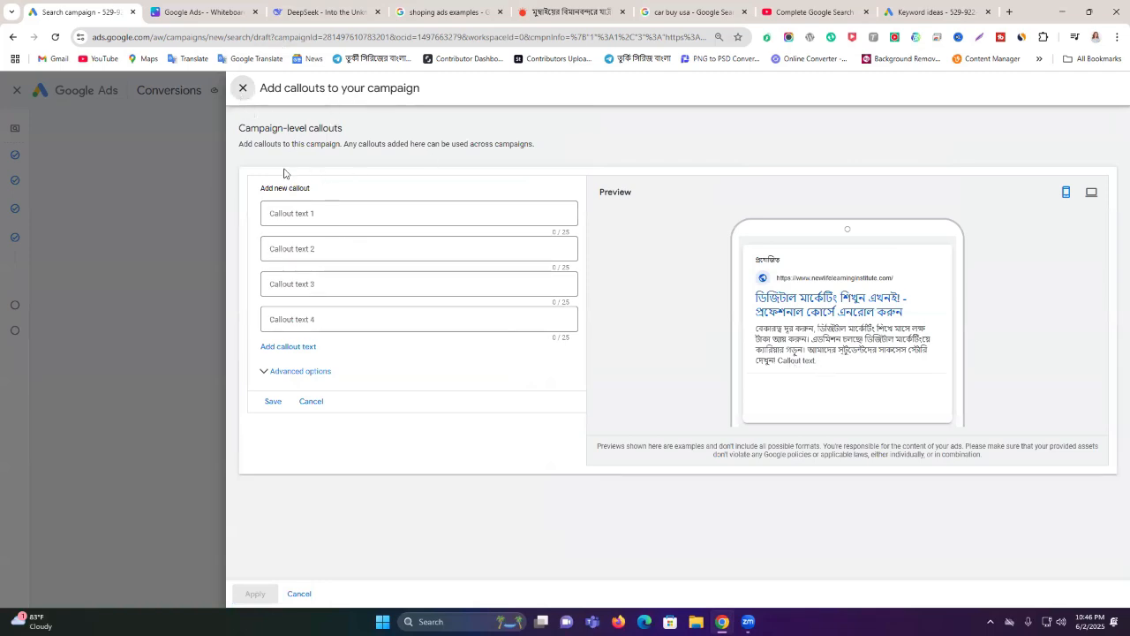
{"action": "left_click", "coordinate": [242, 88]}
Step: Examine how WhatsApp message and call assets look in the ad preview, closing both forms without adding anything
{"action": "scroll", "coordinate": [411, 376], "scroll_direction": "down", "scroll_amount": 1}
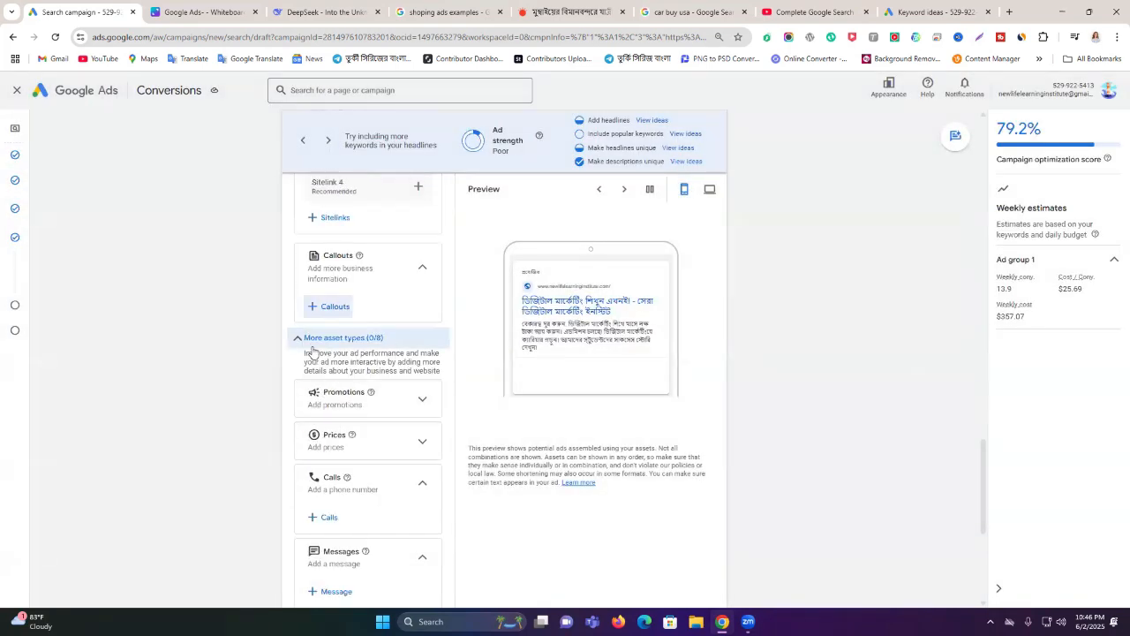
{"action": "scroll", "coordinate": [364, 371], "scroll_direction": "down", "scroll_amount": 2}
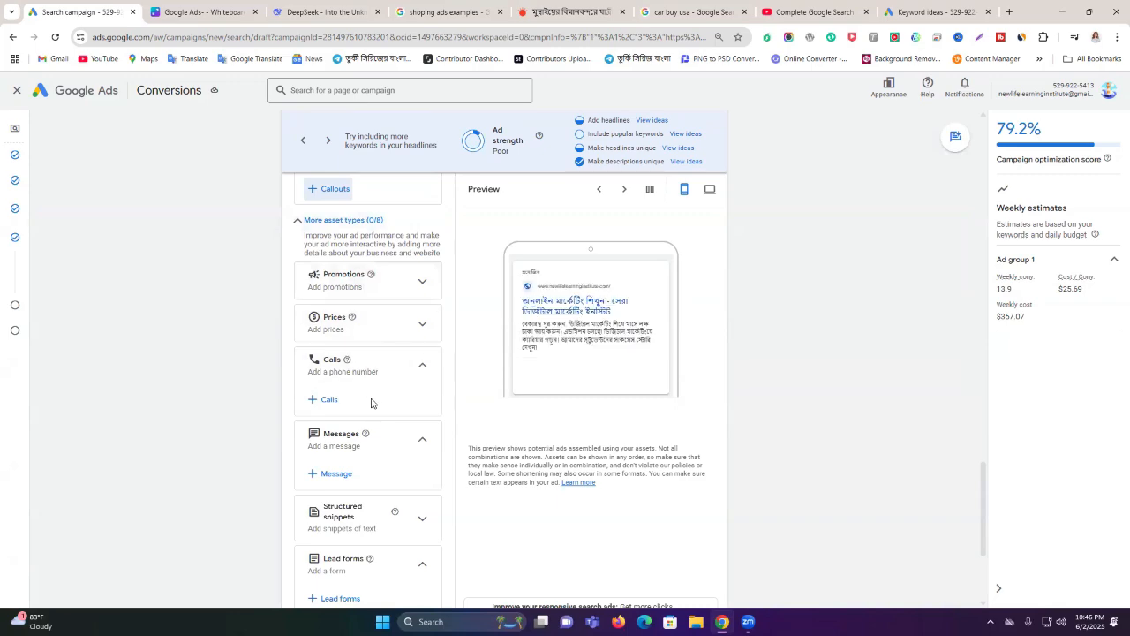
{"action": "left_click", "coordinate": [322, 478]}
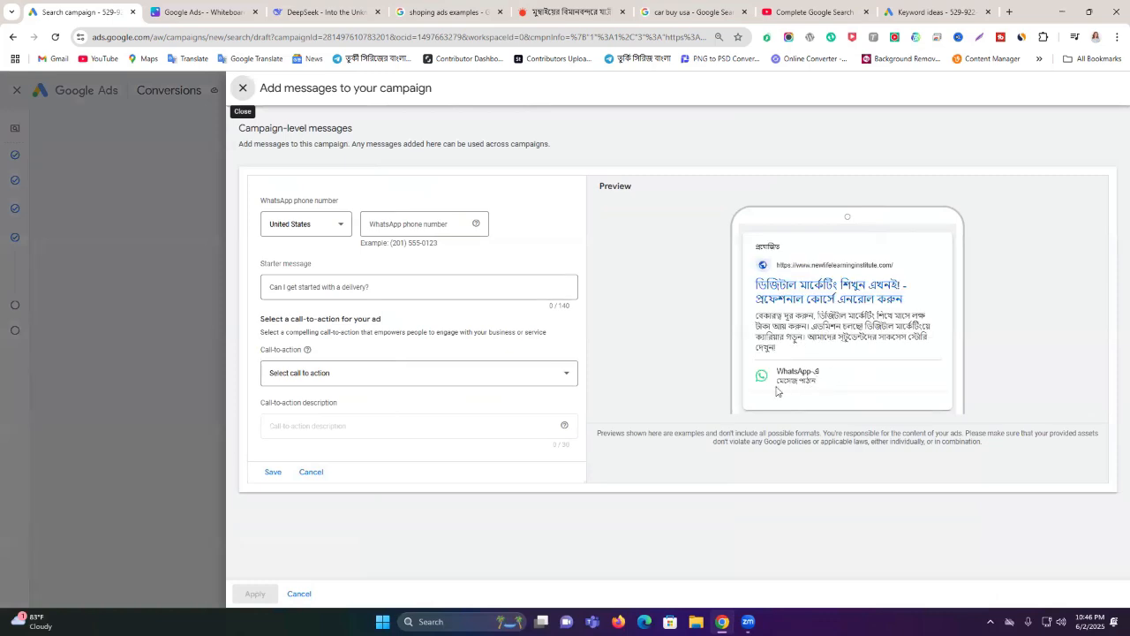
{"action": "left_click", "coordinate": [243, 89]}
{"action": "left_click", "coordinate": [327, 399]}
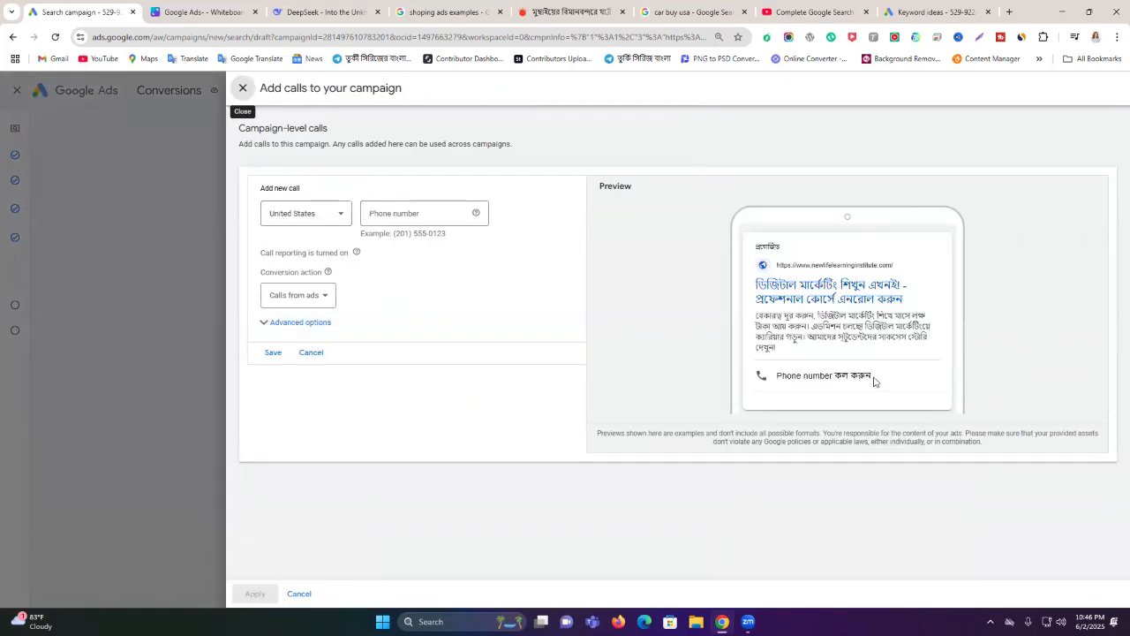
{"action": "left_click", "coordinate": [244, 90]}
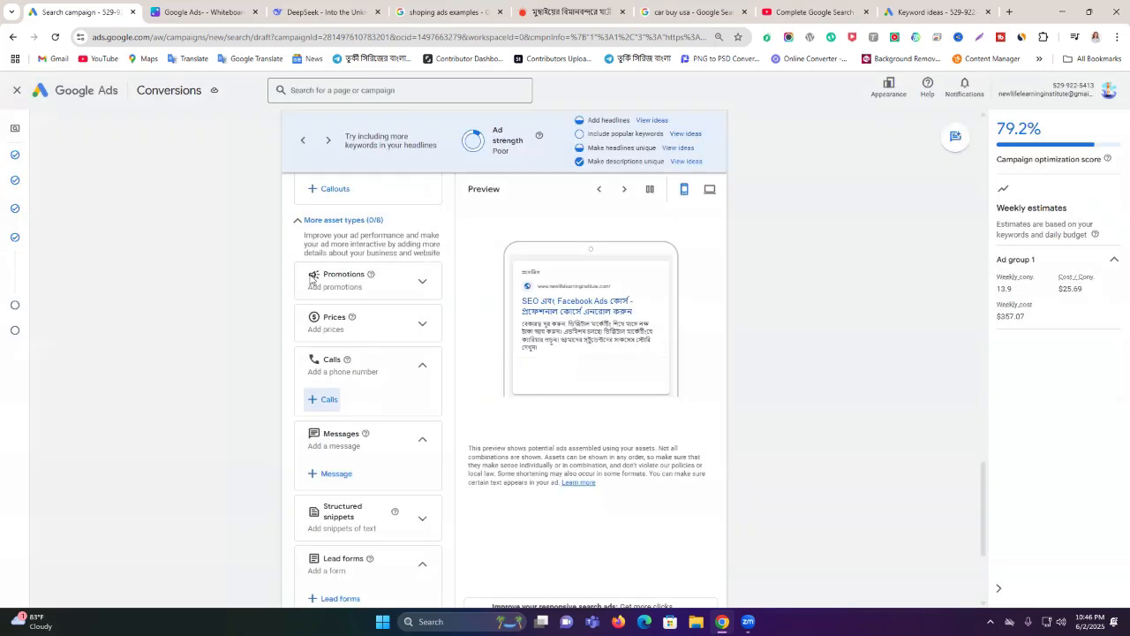
Step: Examine the price and lead form assets with their previews, closing both forms without adding anything
{"action": "left_click", "coordinate": [365, 326]}
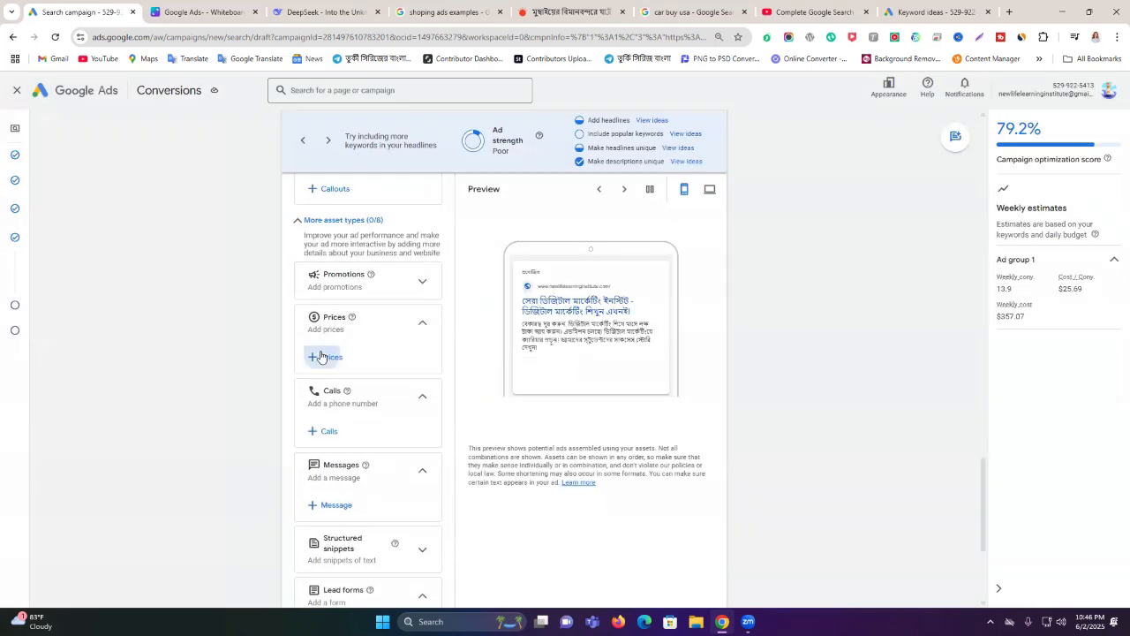
{"action": "left_click", "coordinate": [327, 357]}
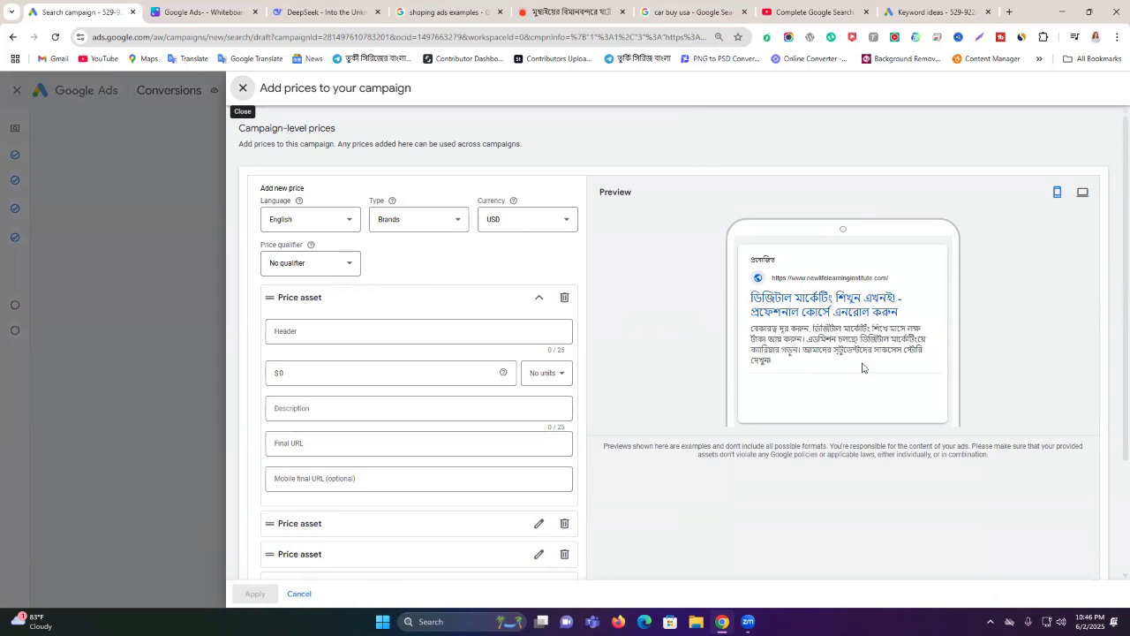
{"action": "left_click", "coordinate": [242, 87]}
{"action": "scroll", "coordinate": [353, 441], "scroll_direction": "down", "scroll_amount": 2}
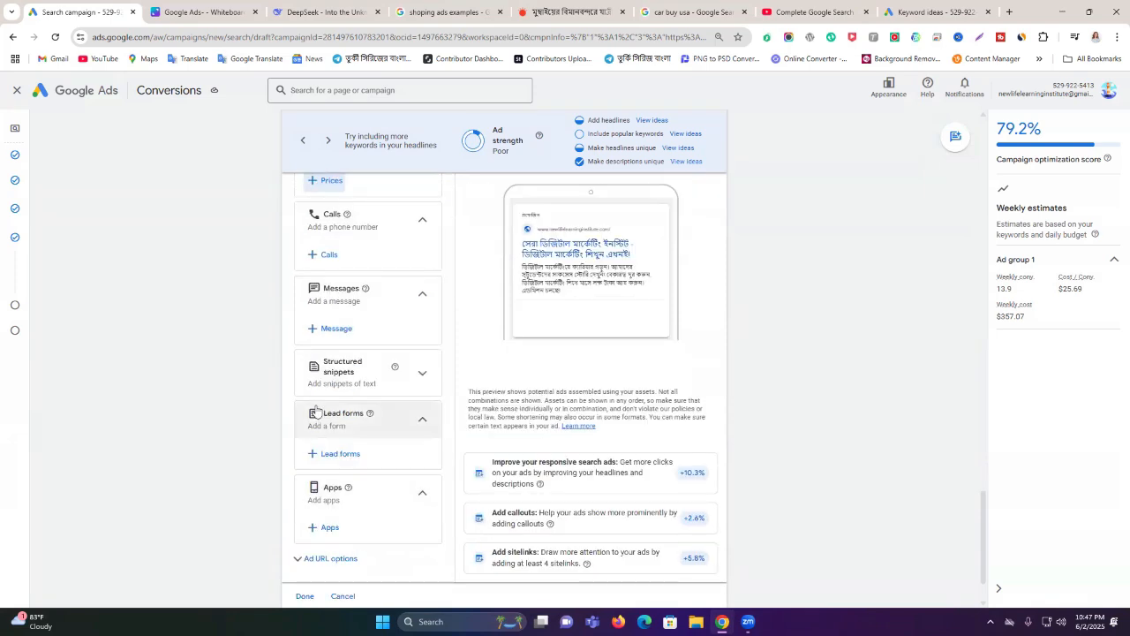
{"action": "left_click", "coordinate": [315, 455]}
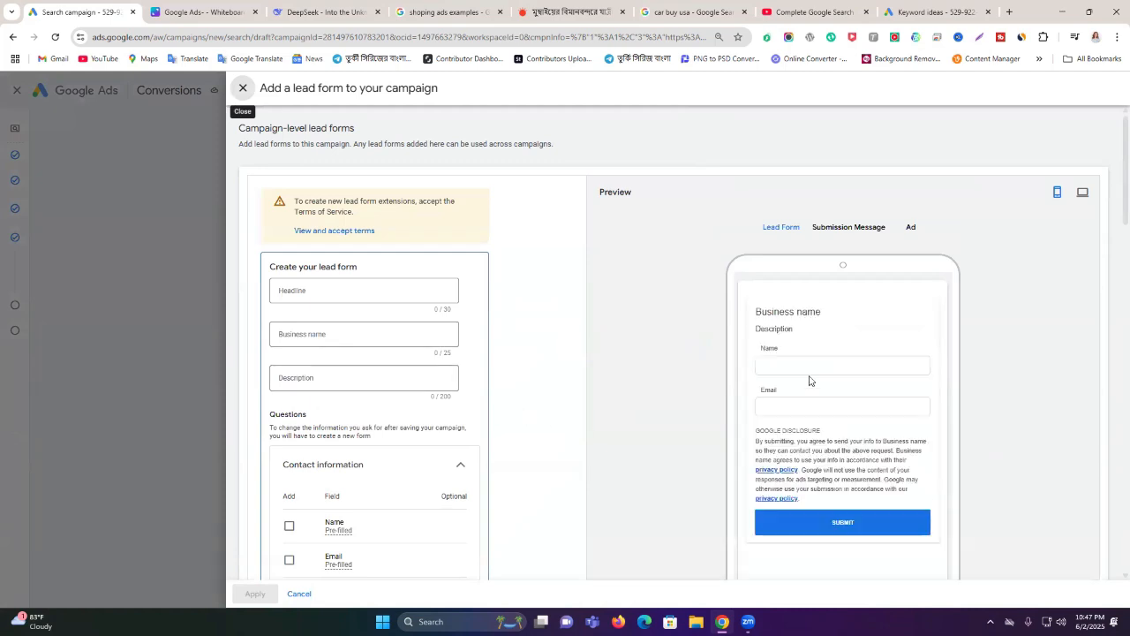
{"action": "left_click", "coordinate": [242, 88]}
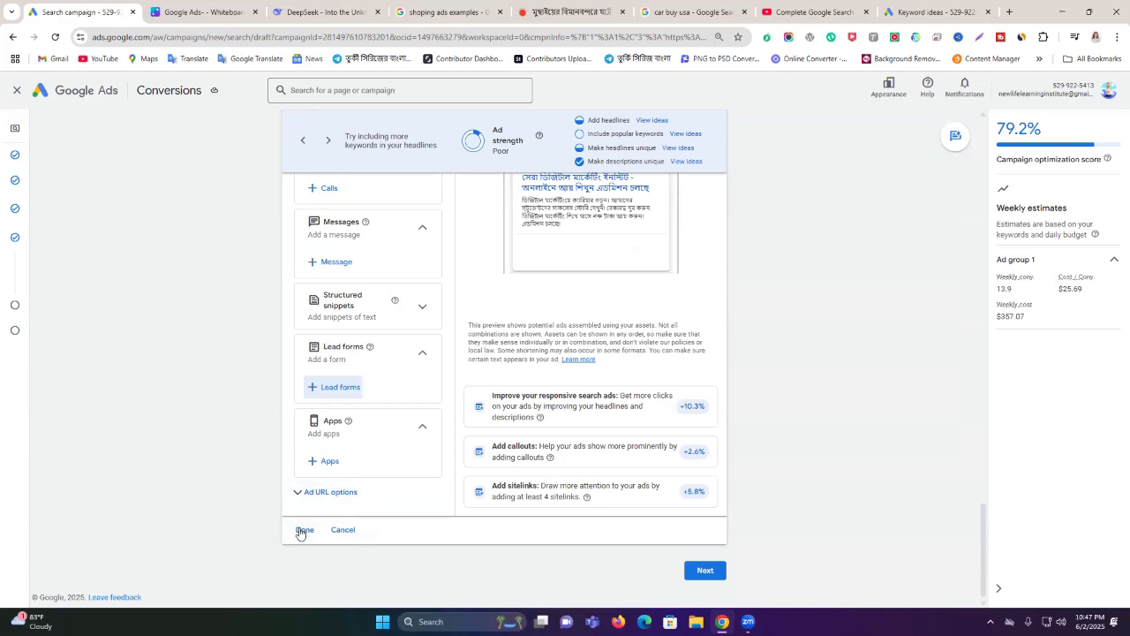
Step: Finish the responsive search ad, continue to the campaign's budget settings and dismiss the identity confirmation request
{"action": "left_click", "coordinate": [304, 530]}
{"action": "mouse_move", "coordinate": [367, 491]}
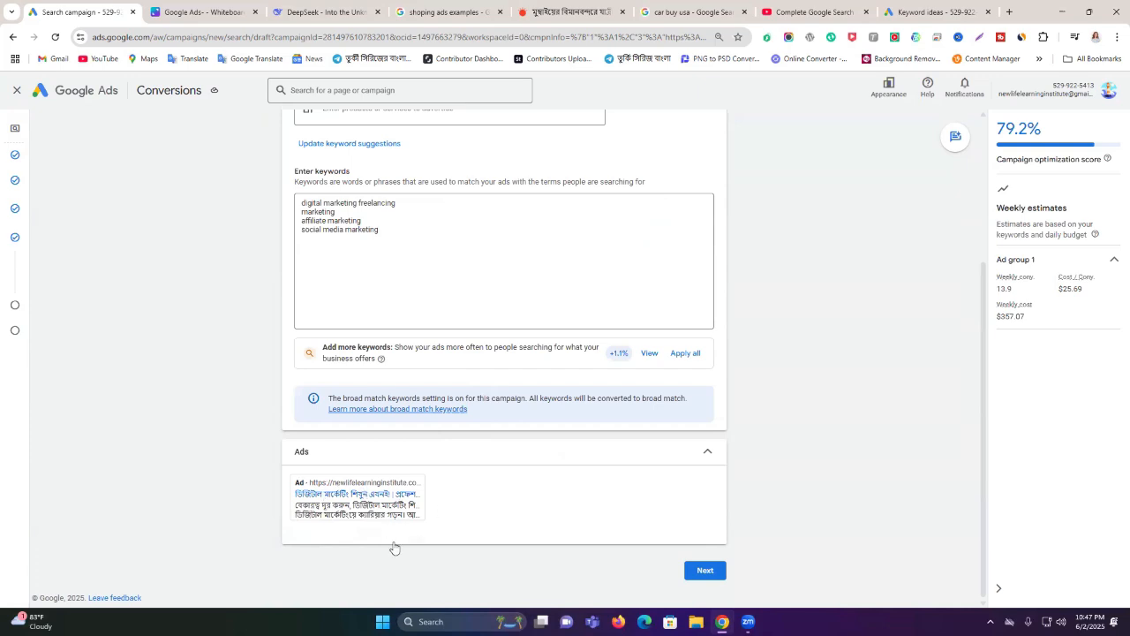
{"action": "left_click", "coordinate": [705, 570]}
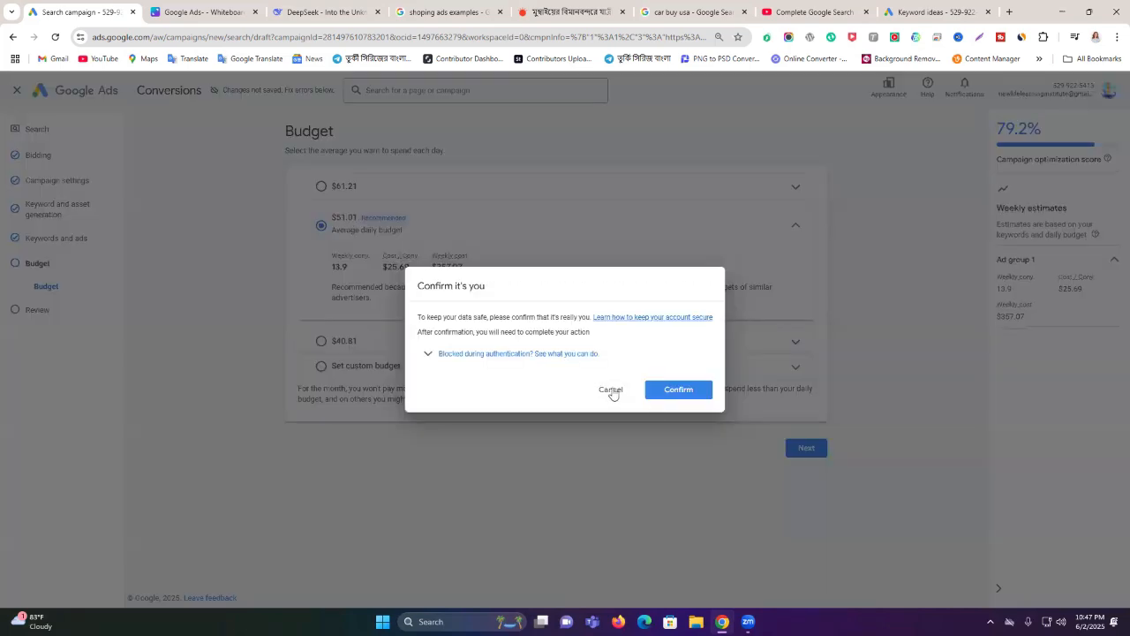
{"action": "left_click", "coordinate": [612, 393]}
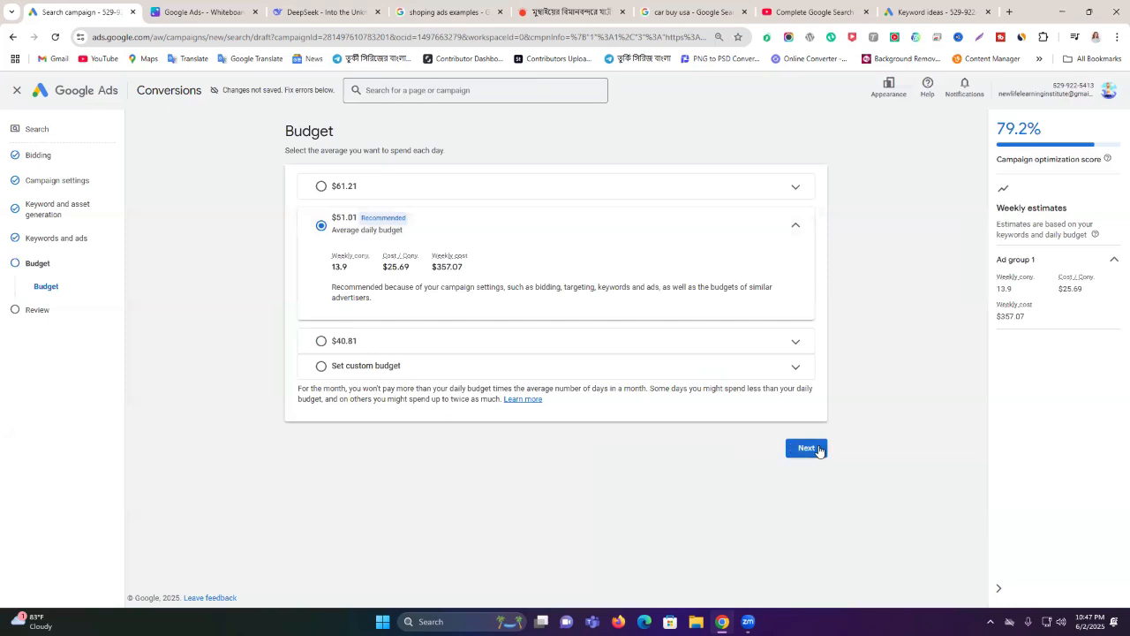